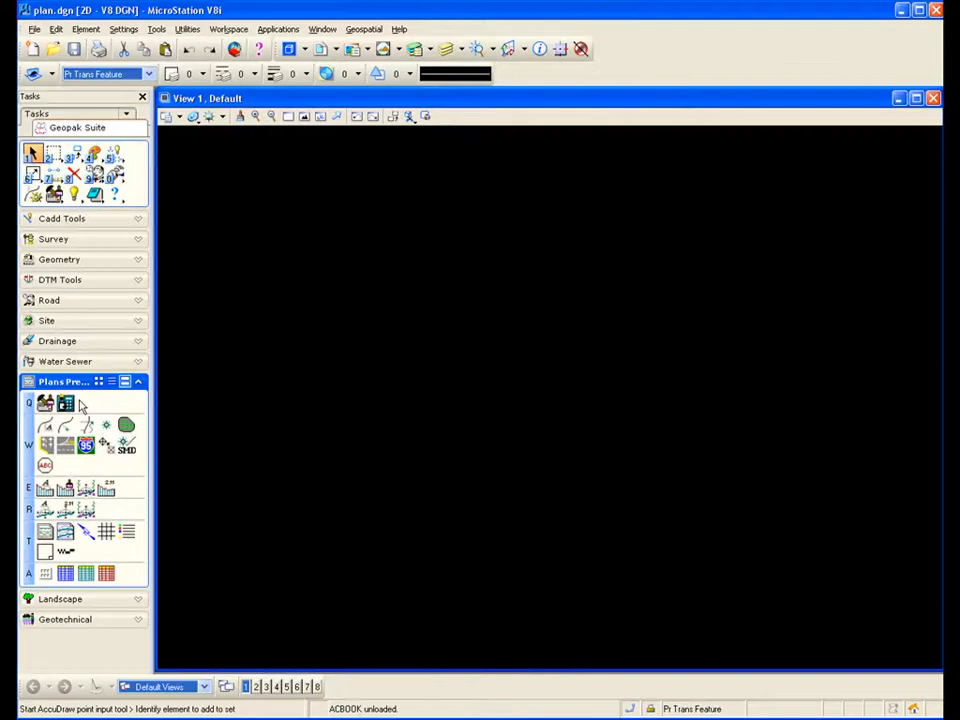
Step: Collapse the Plans Prep & Quantities task group and open the Design and Computation Manager
click(138, 381)
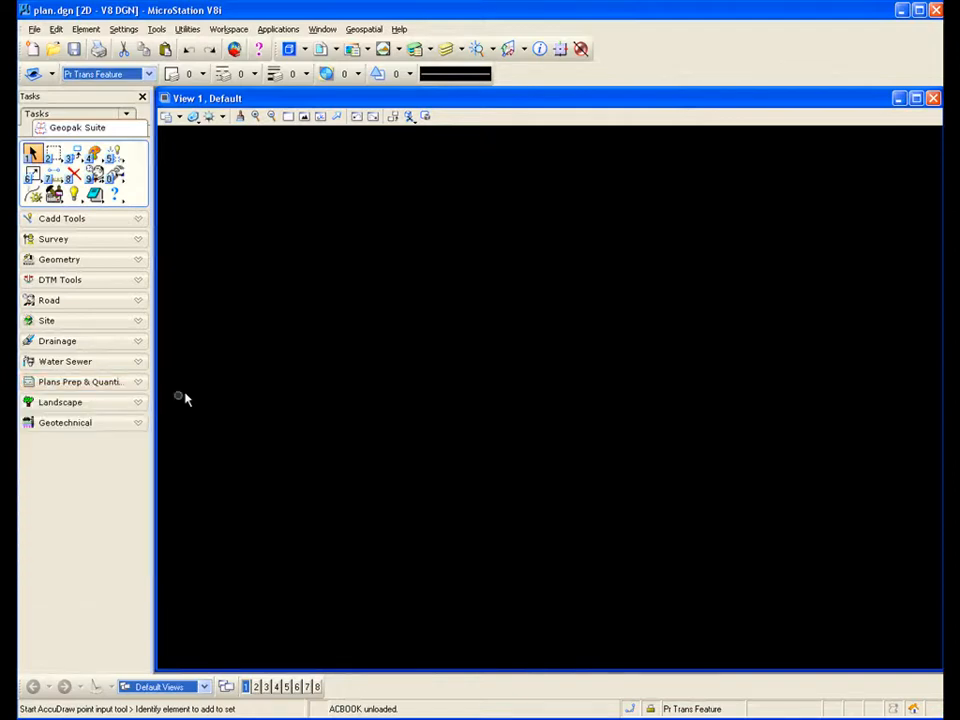
click(278, 30)
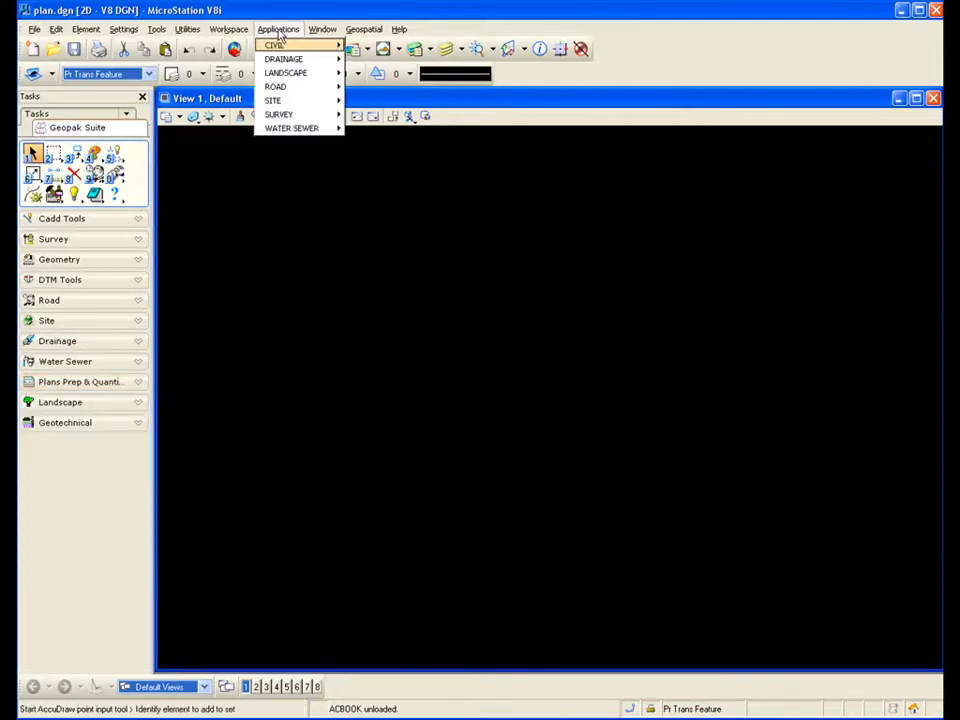
mouse_move(290, 87)
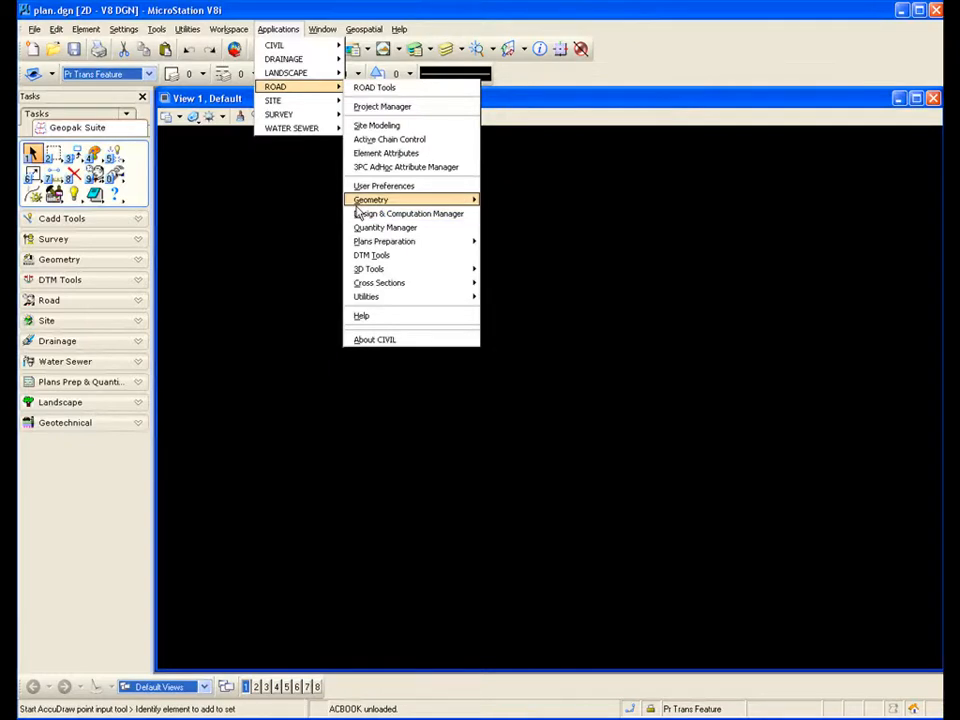
click(306, 211)
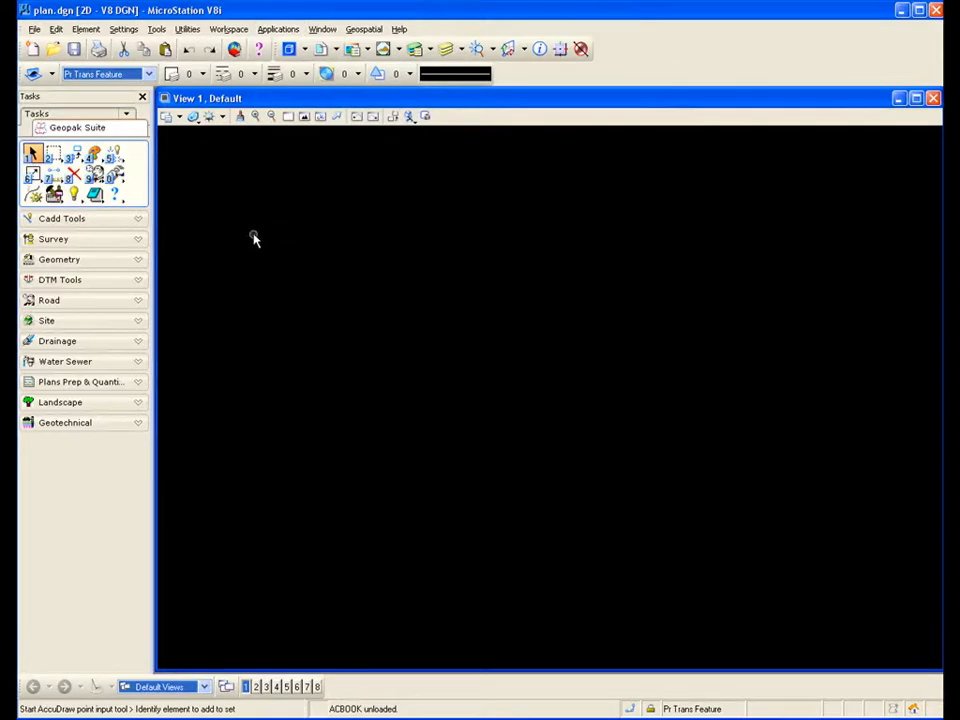
click(54, 195)
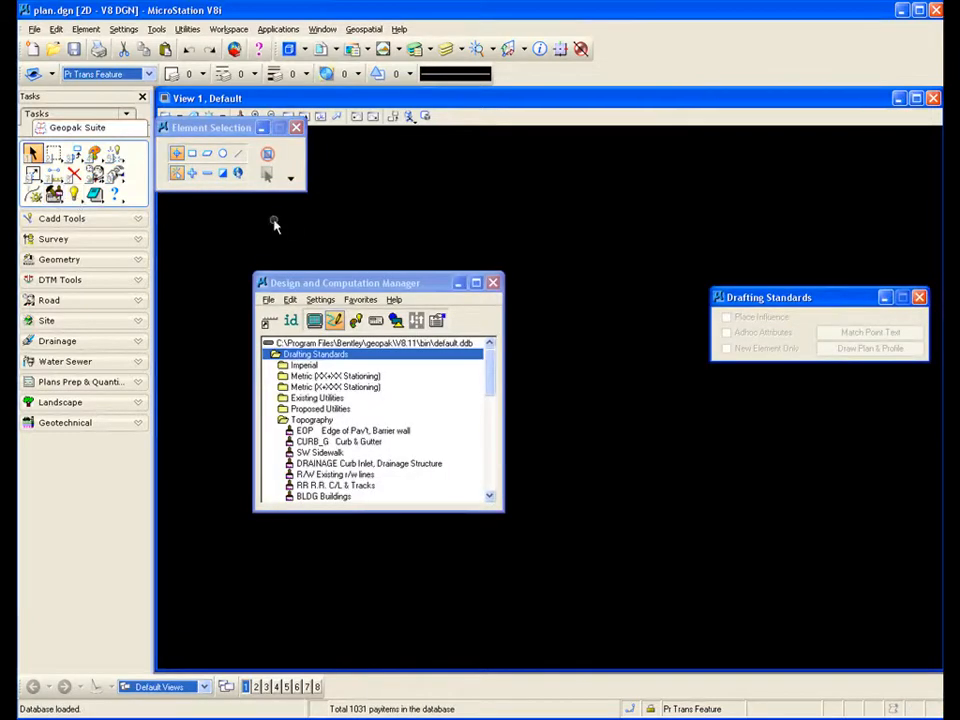
Step: Close the Element Selection window, then move the Design and Computation Manager to the view's upper corner and enlarge it
click(297, 129)
click(366, 287)
drag(366, 290, 295, 170)
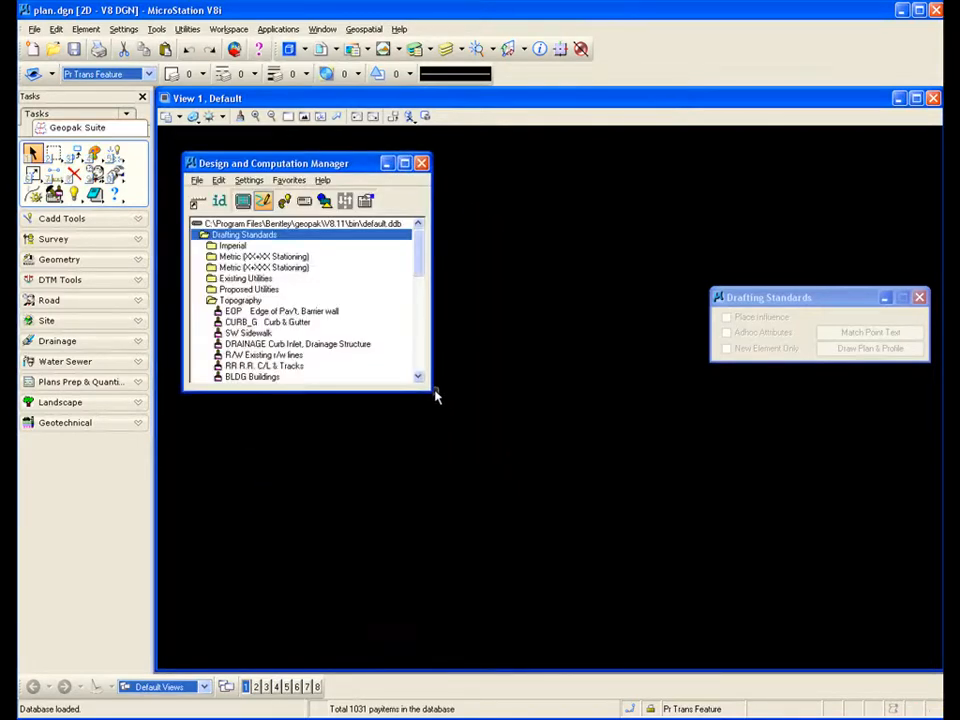
drag(437, 399, 673, 603)
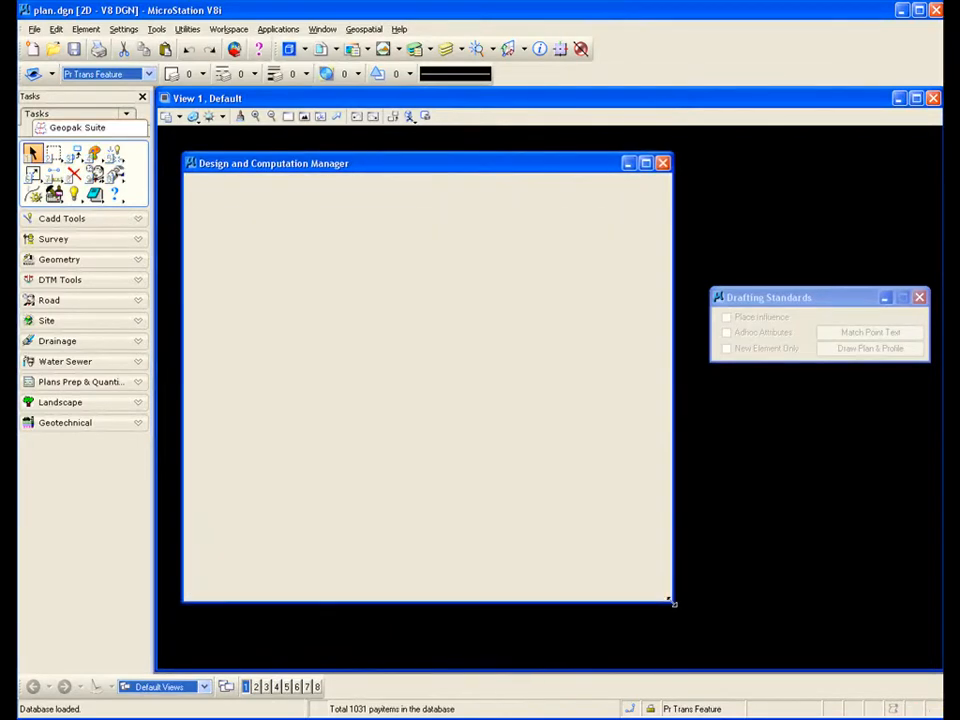
Step: Collapse the Topography, Signing, PayItems and Drafting Standards folders so only the main categories are listed
double_click(238, 301)
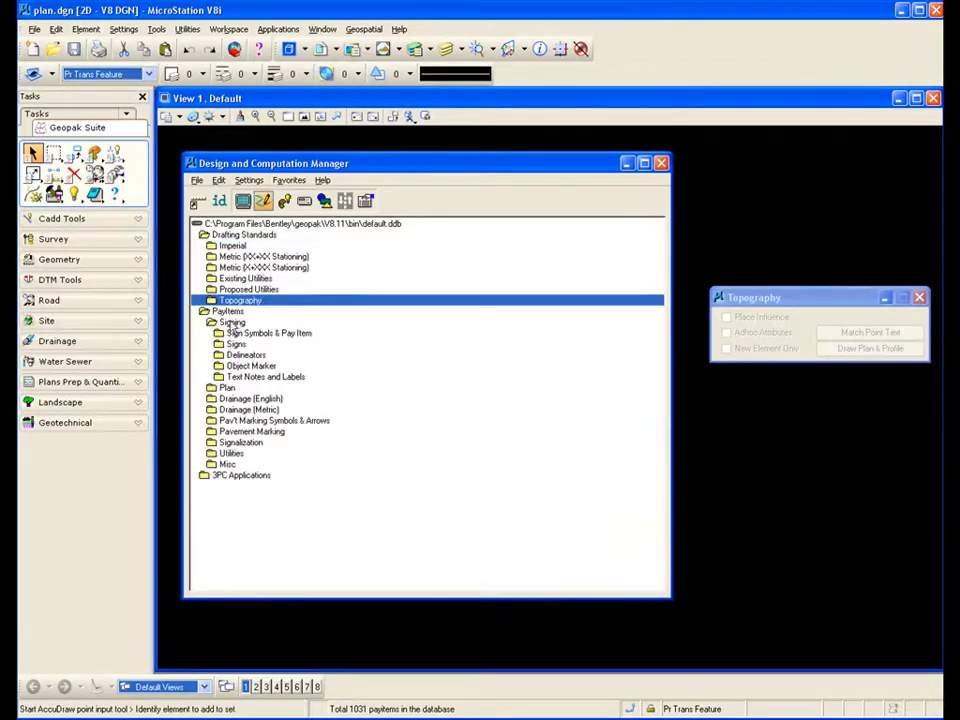
double_click(230, 322)
double_click(228, 311)
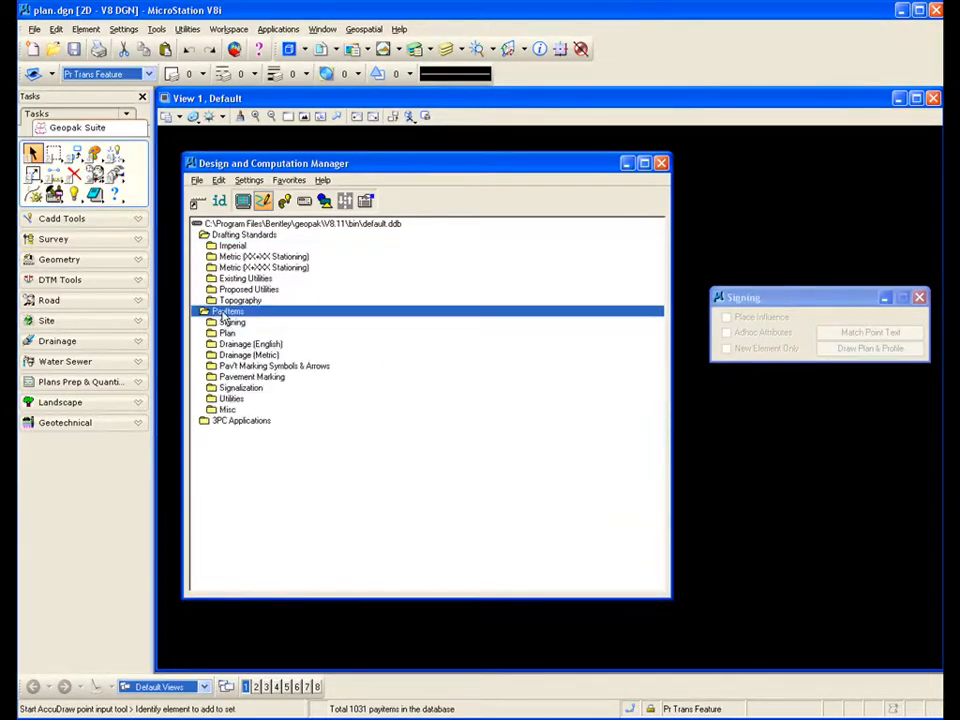
double_click(230, 235)
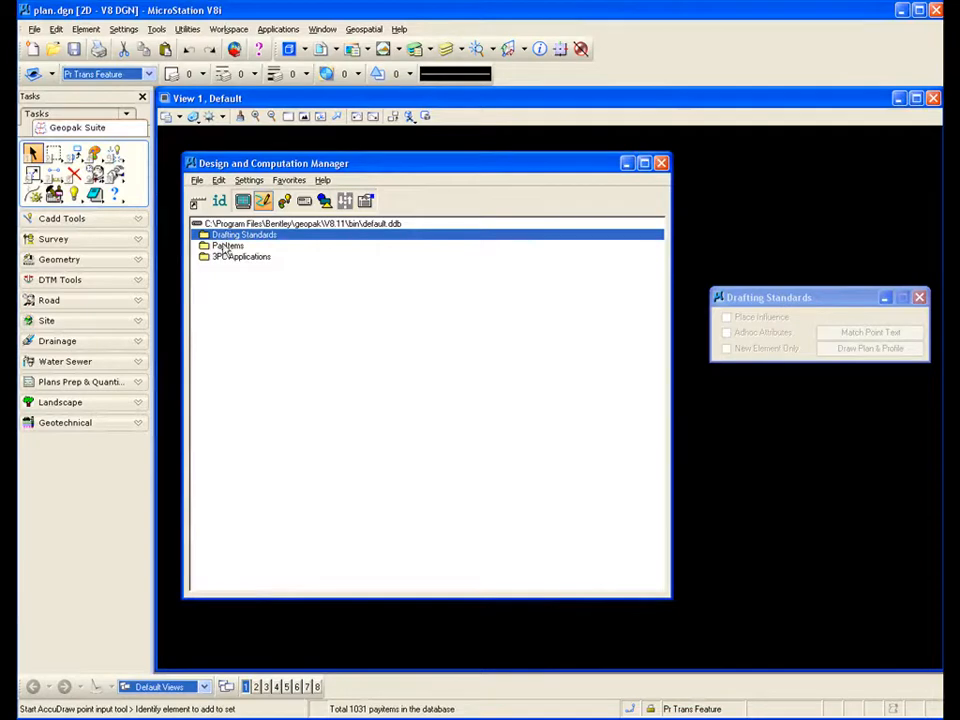
Step: Expand Drafting Standards and its Imperial folder, and collapse the Ground Profiles subfolder
double_click(230, 237)
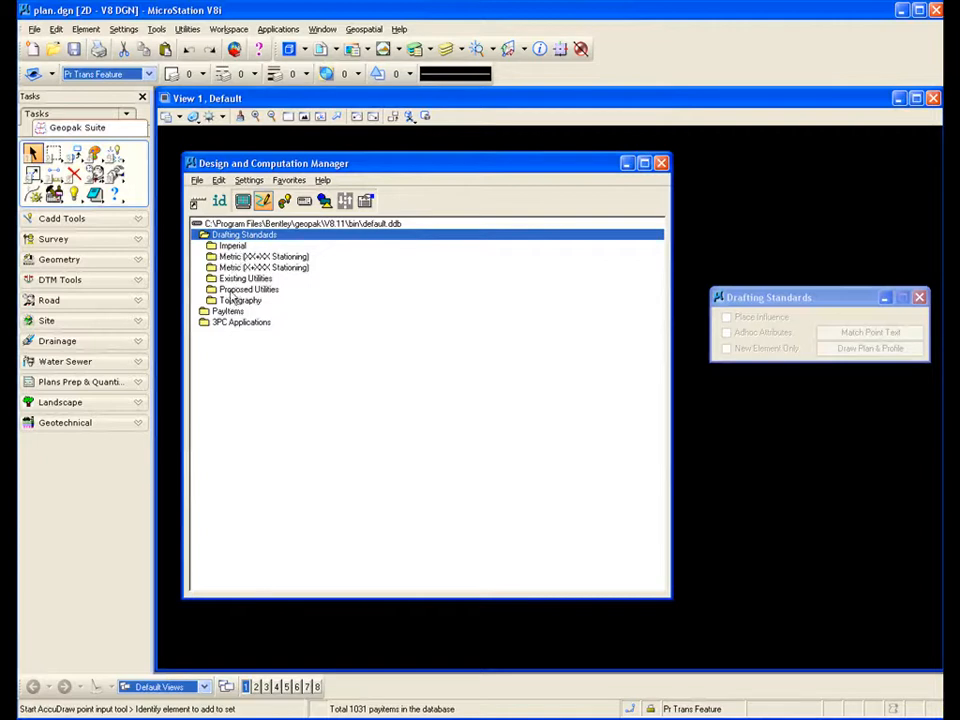
click(232, 247)
double_click(232, 247)
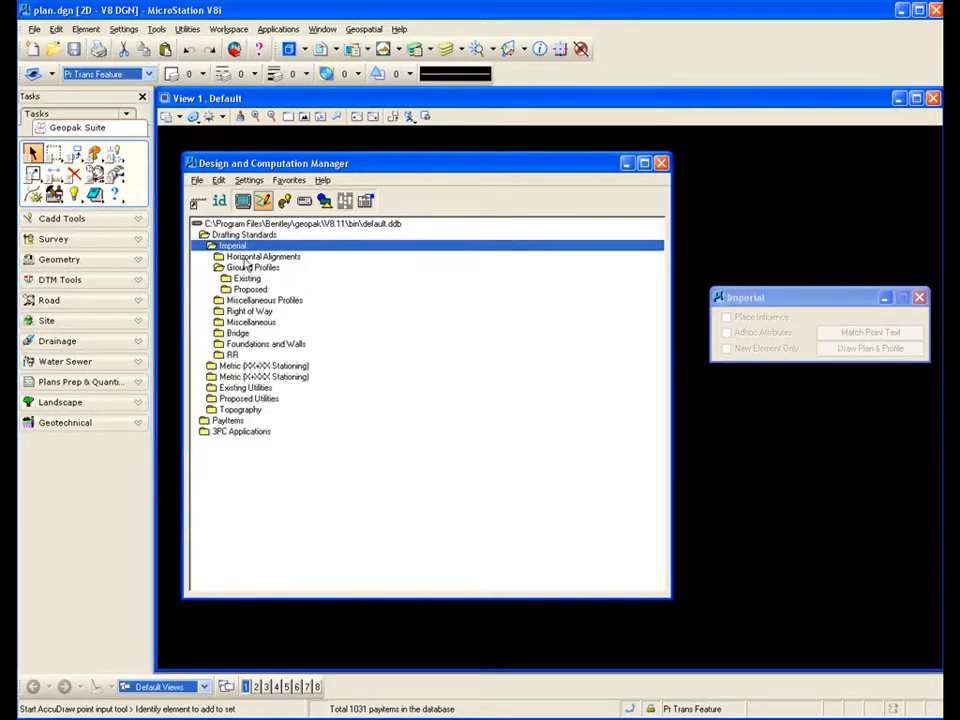
click(240, 270)
double_click(240, 268)
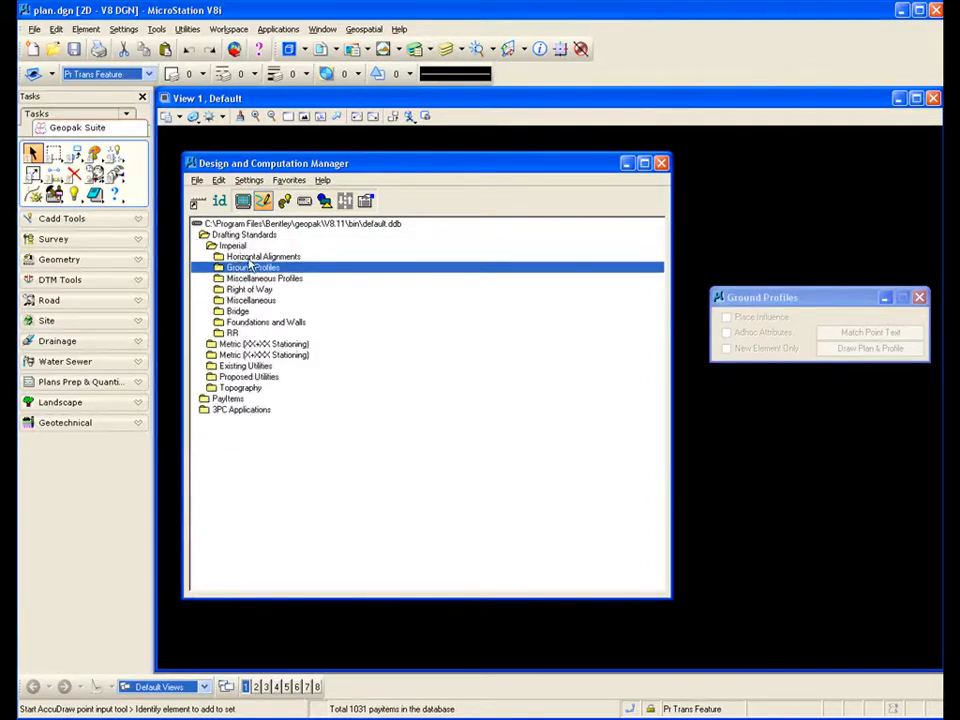
Step: Examine the Imperial items under Horizontal Alignments and under the Existing subfolder of Ground Profiles
click(248, 257)
double_click(248, 258)
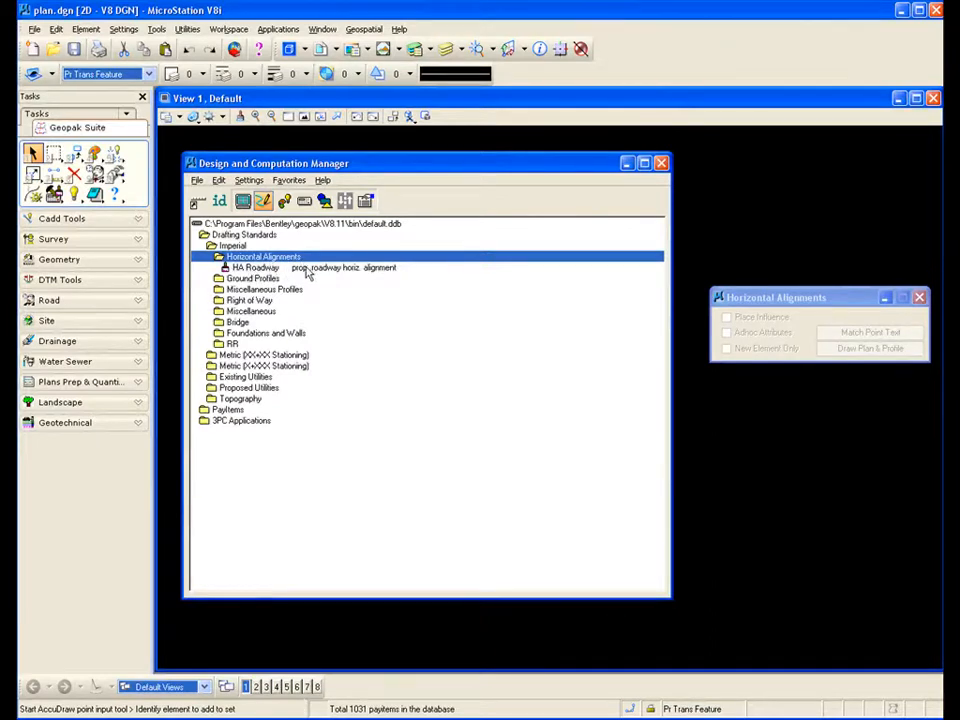
click(242, 281)
double_click(242, 281)
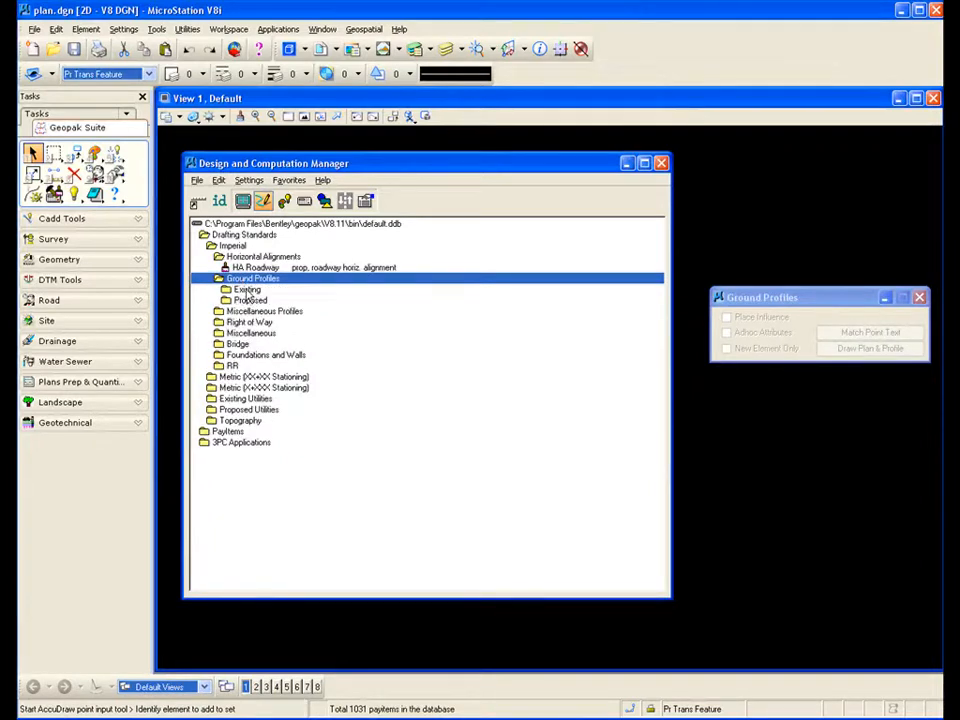
double_click(246, 290)
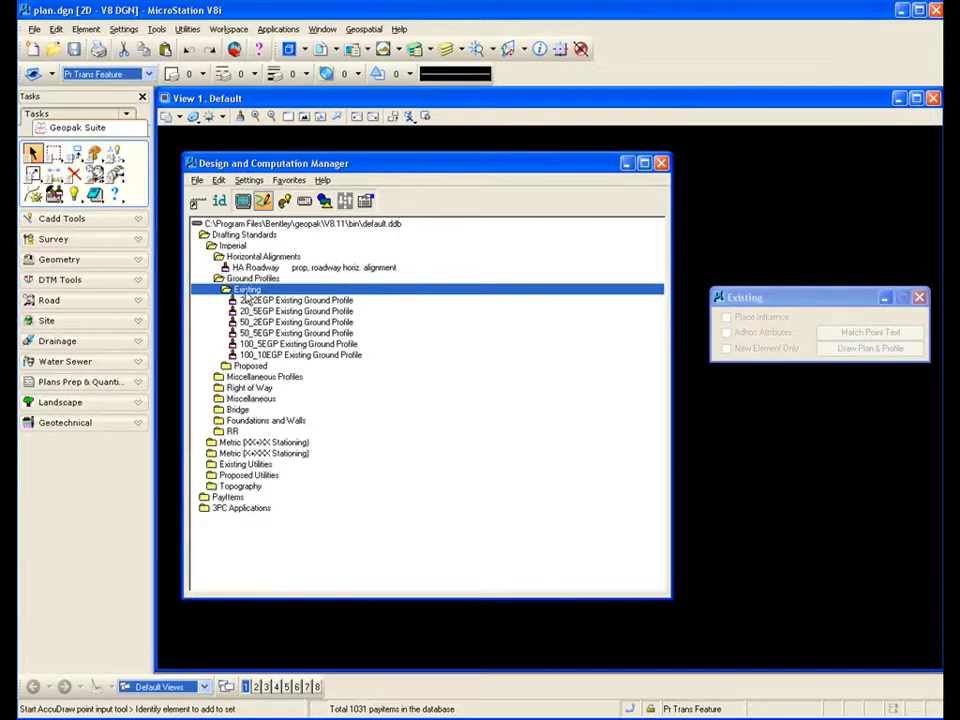
Step: Collapse the Existing, Horizontal Alignments, Ground Profiles, Imperial and Drafting Standards folders
double_click(243, 291)
double_click(248, 259)
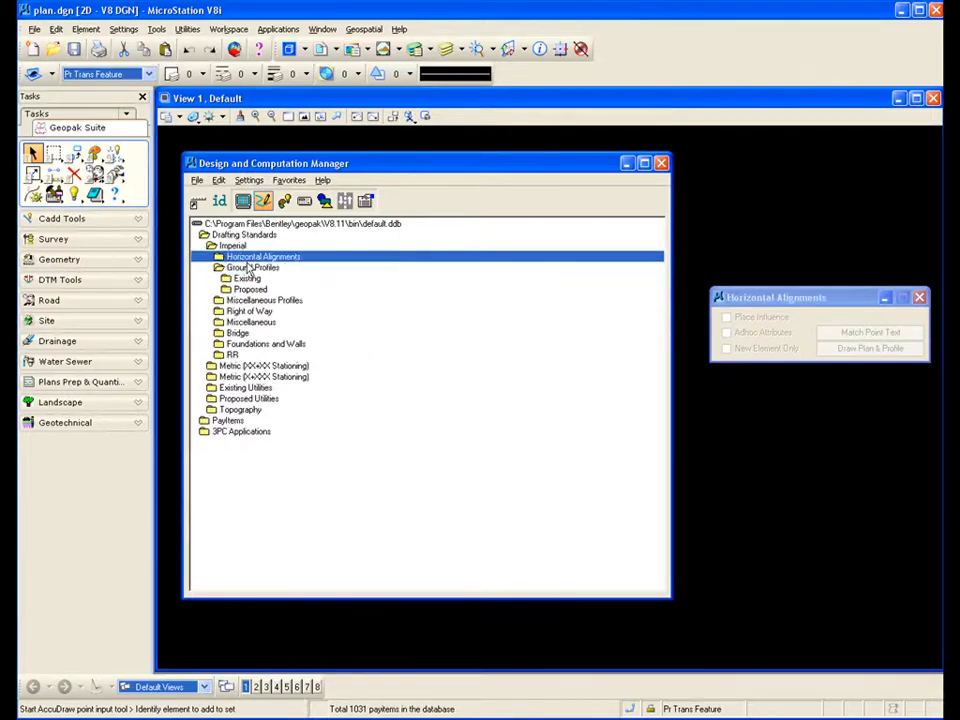
double_click(250, 268)
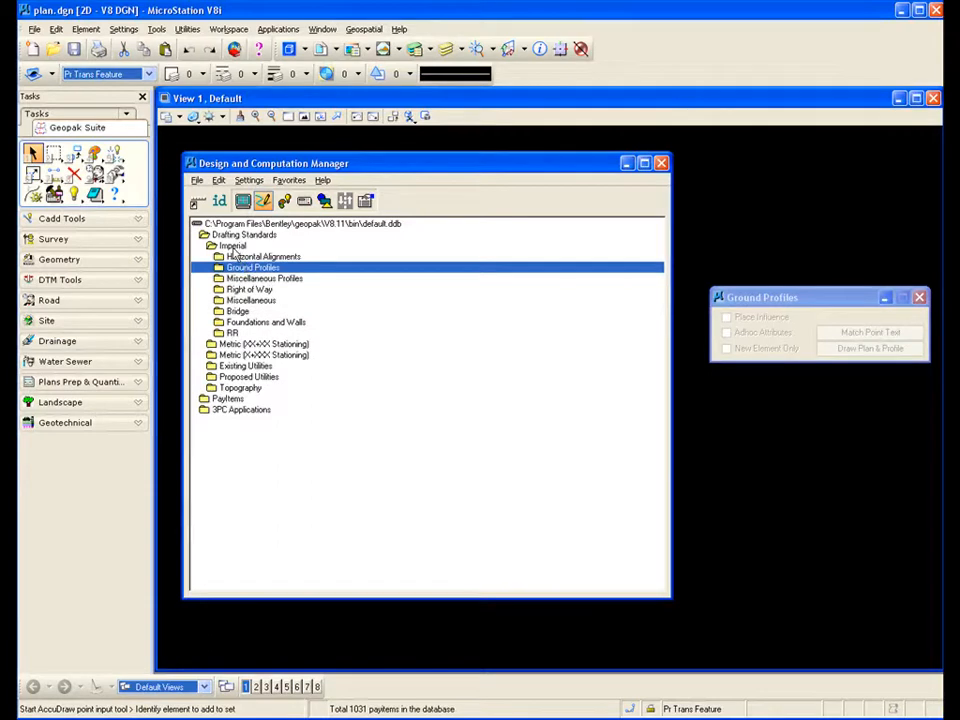
double_click(233, 246)
click(228, 236)
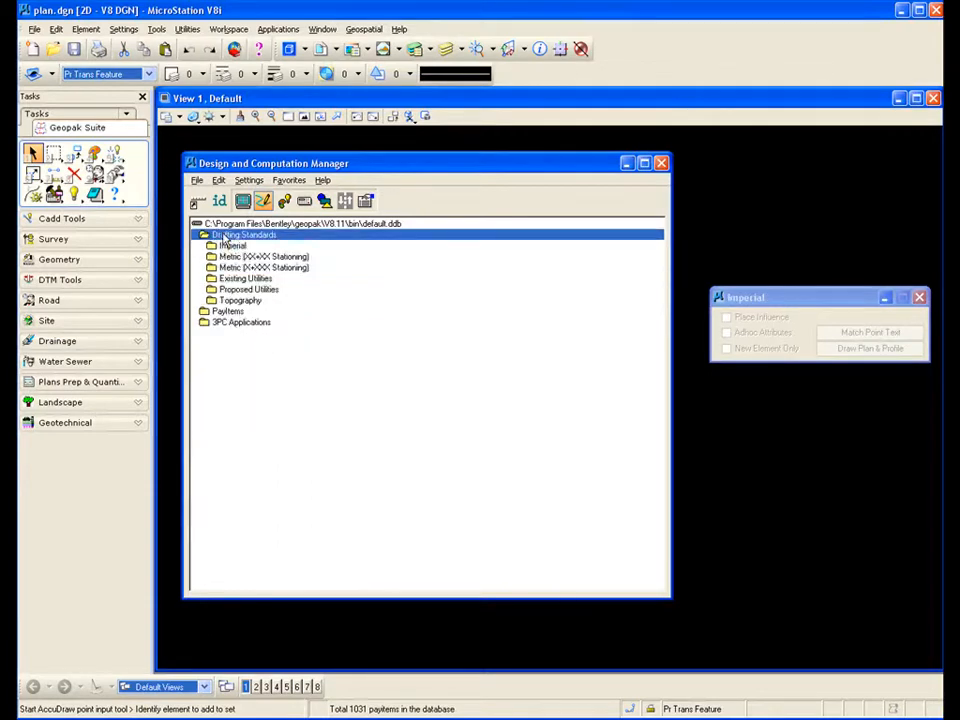
double_click(226, 238)
Step: Expand PayItems, Drainage (English) and Pipes to examine the pay items under Storm Sewer Pipes w Attr
click(221, 247)
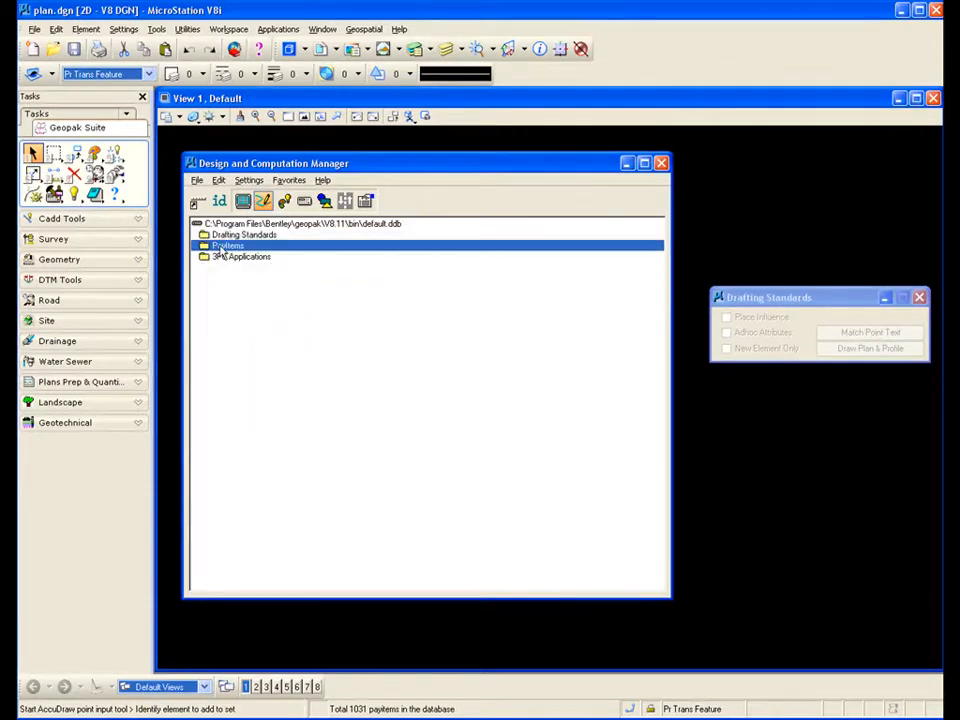
double_click(222, 247)
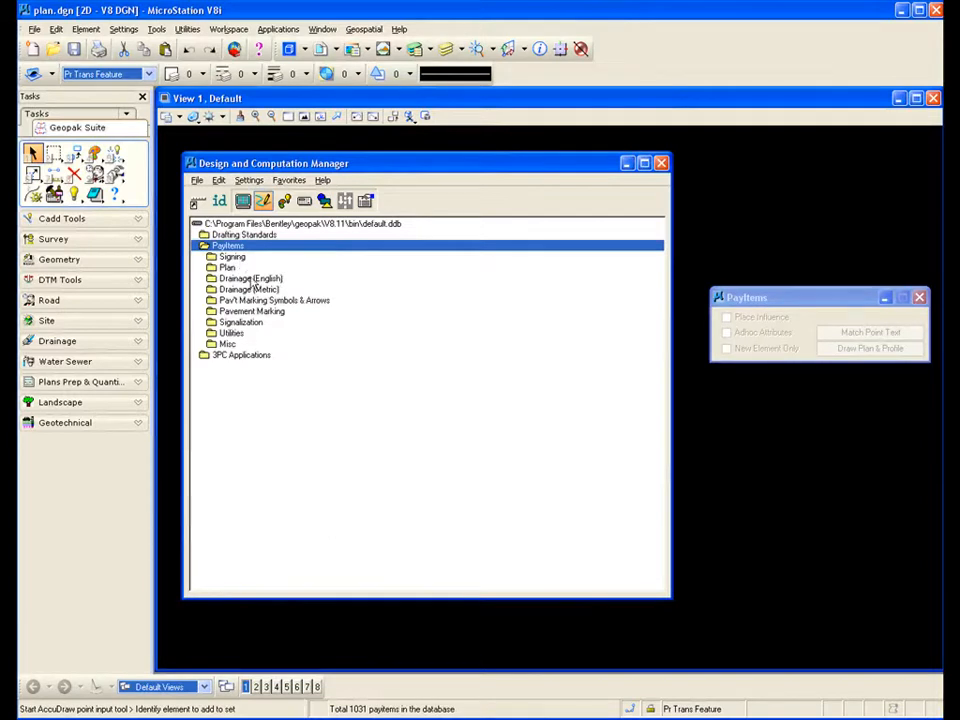
click(235, 280)
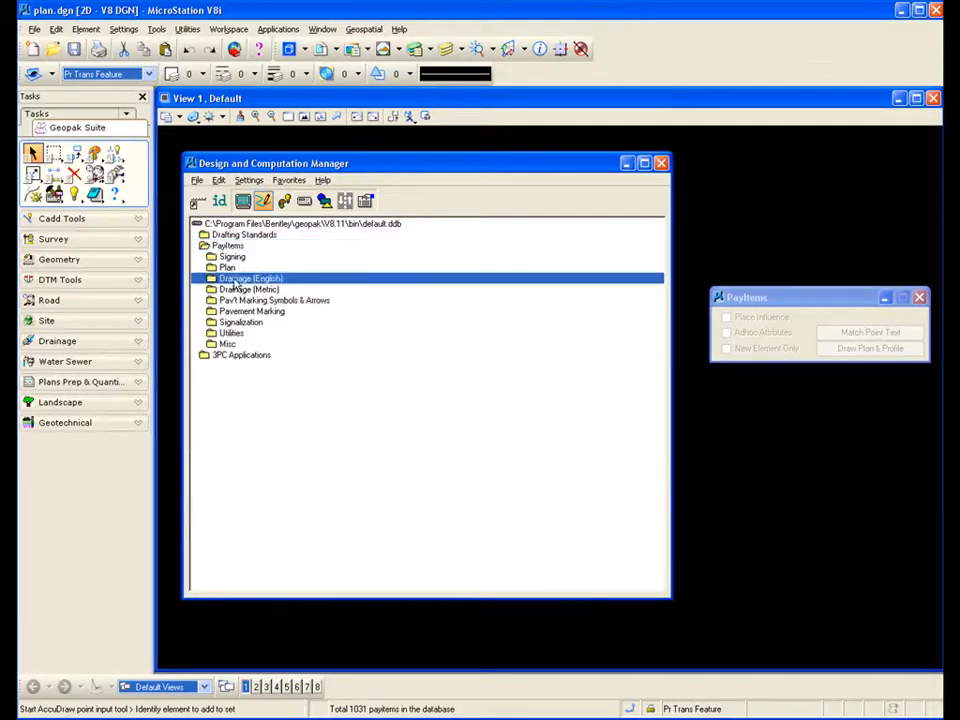
double_click(242, 279)
double_click(238, 322)
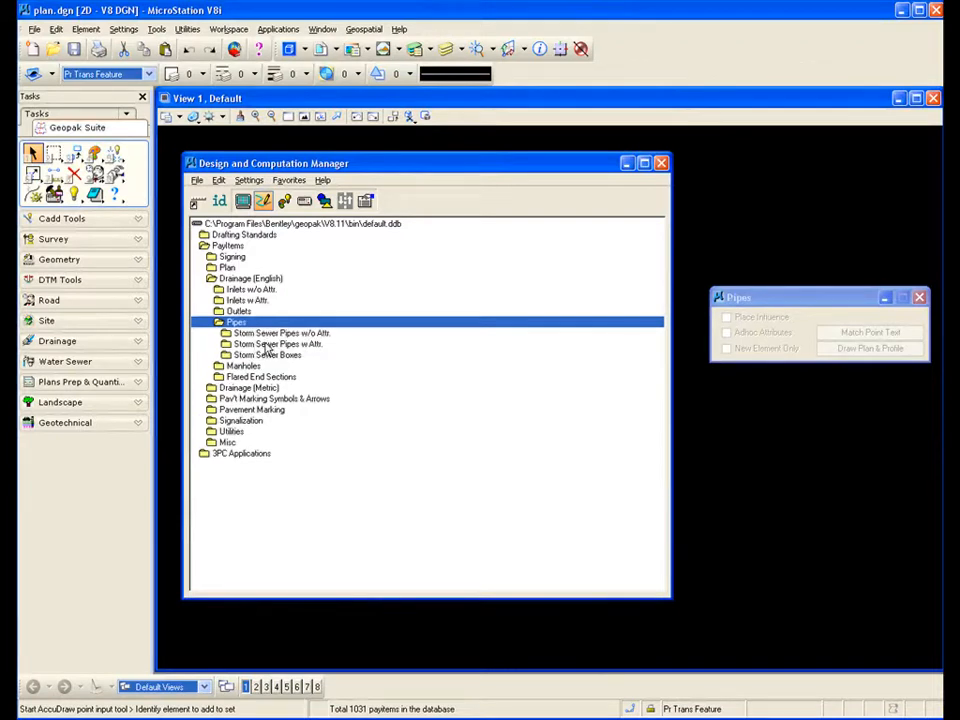
click(267, 345)
double_click(267, 345)
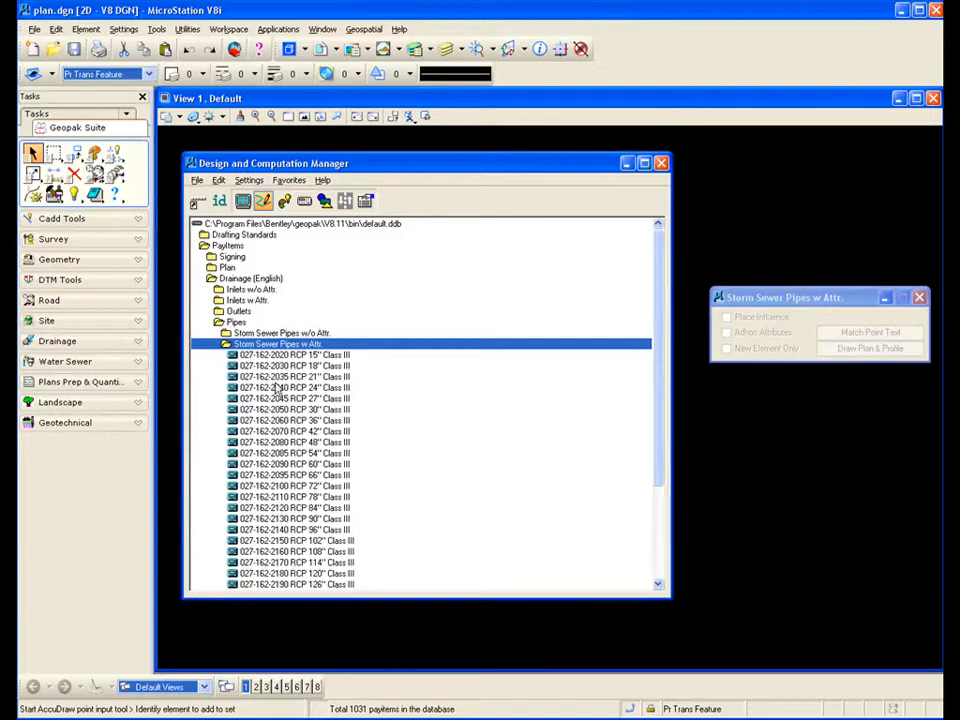
Step: Collapse the Storm Sewer Pipes w Attr., Pipes, Drainage (English) and PayItems folders
double_click(268, 345)
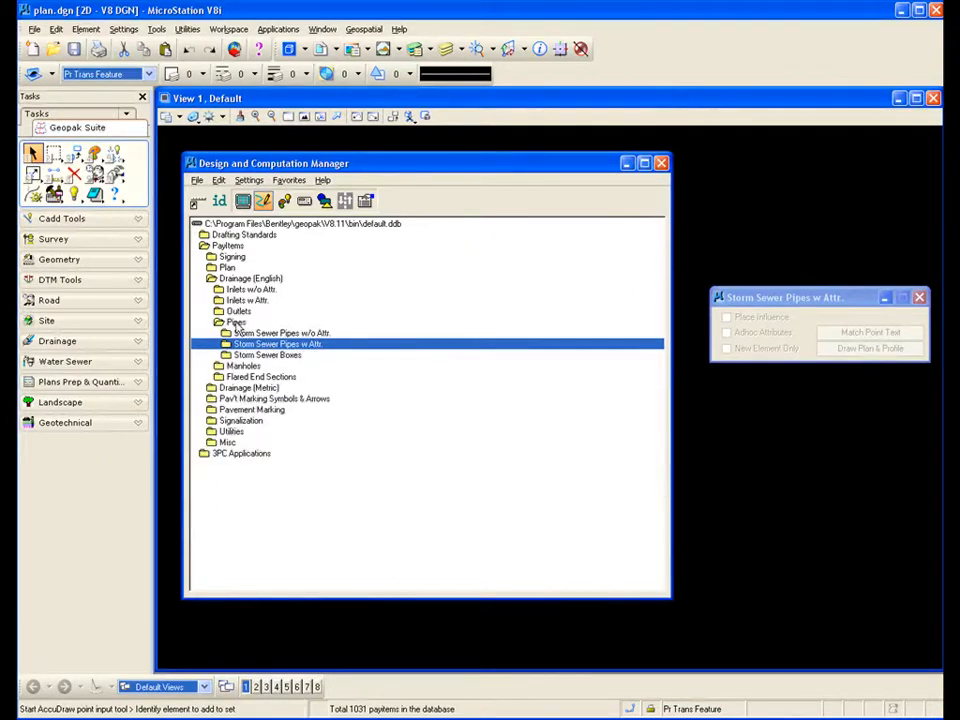
double_click(237, 322)
double_click(229, 279)
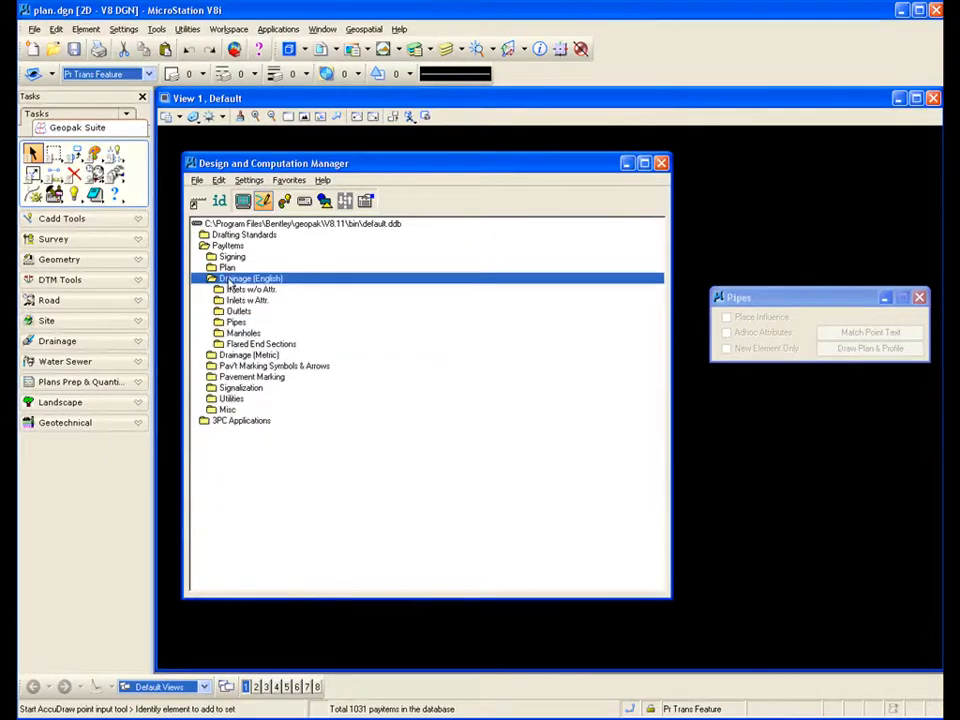
double_click(226, 245)
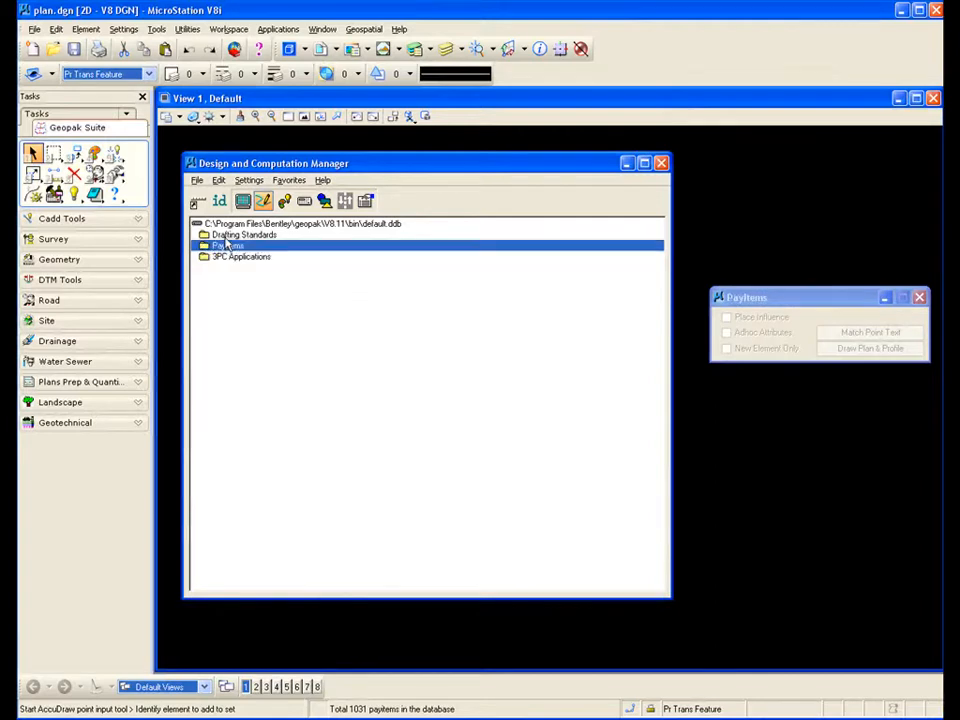
Step: Reposition the Design and Computation Manager window while briefly viewing the Drafting Standards subfolders, leaving that folder collapsed
double_click(227, 236)
drag(358, 166, 390, 204)
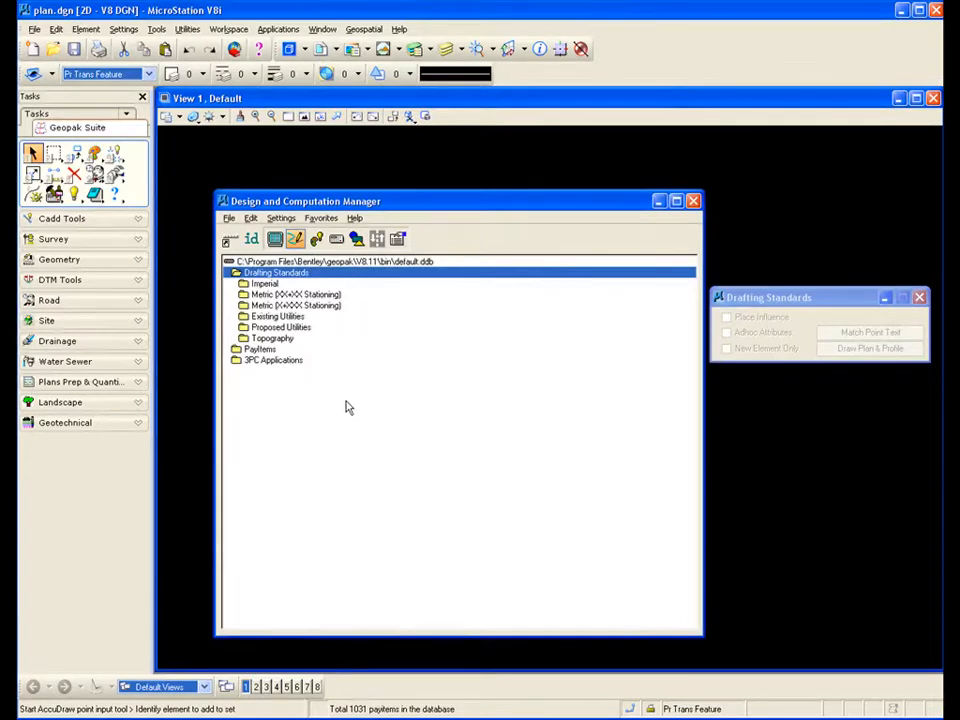
double_click(258, 273)
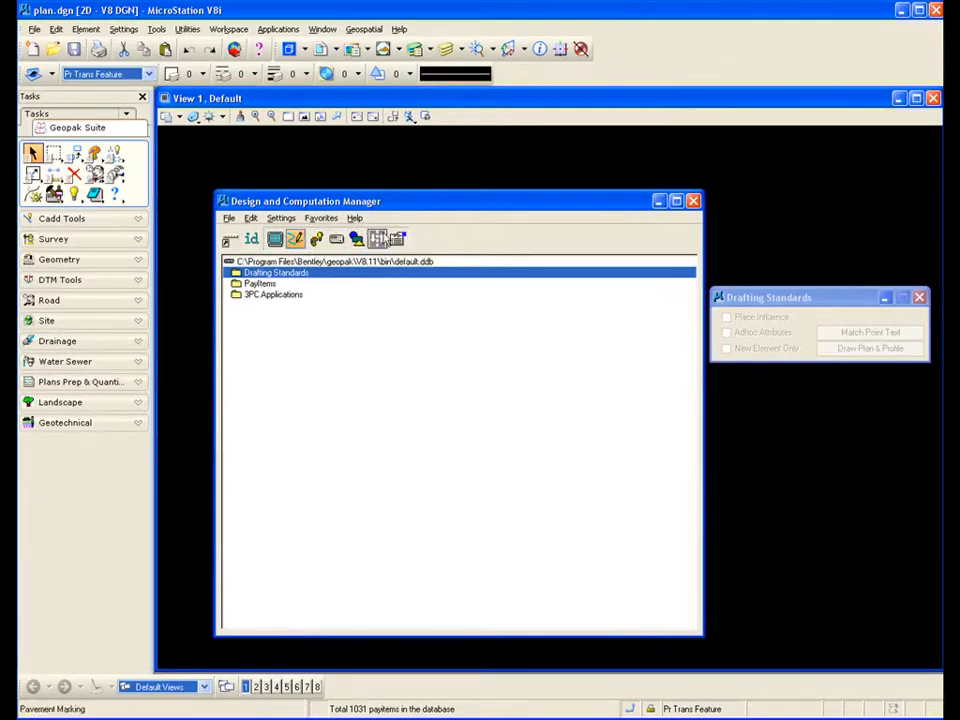
Step: Switch the Design and Computation Manager to its compact toolbar form and place it near the top of the view
click(230, 239)
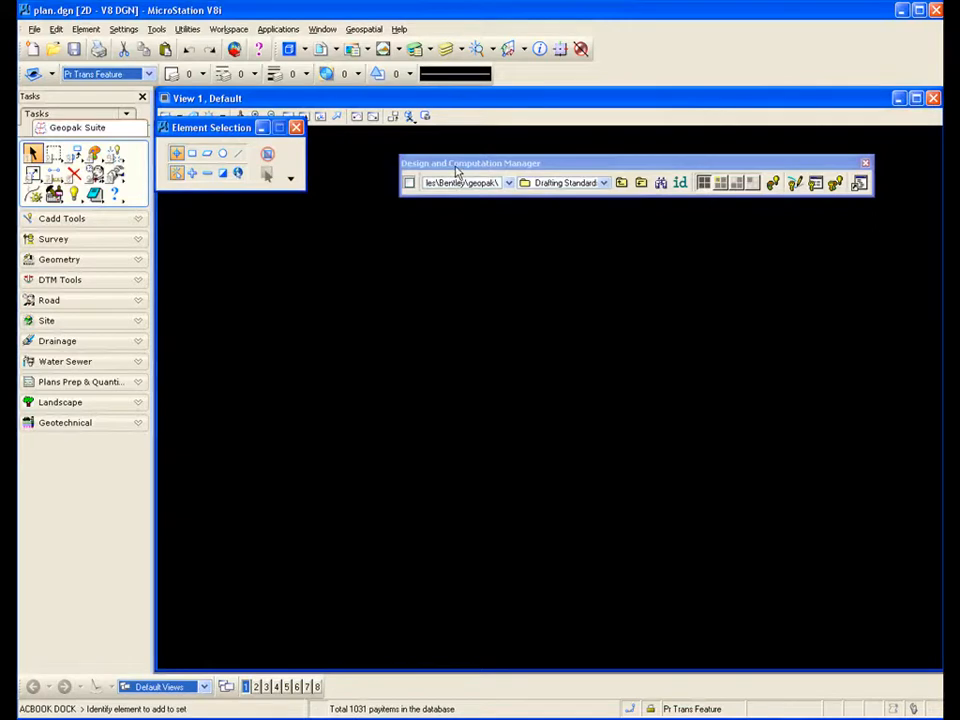
drag(455, 164, 388, 184)
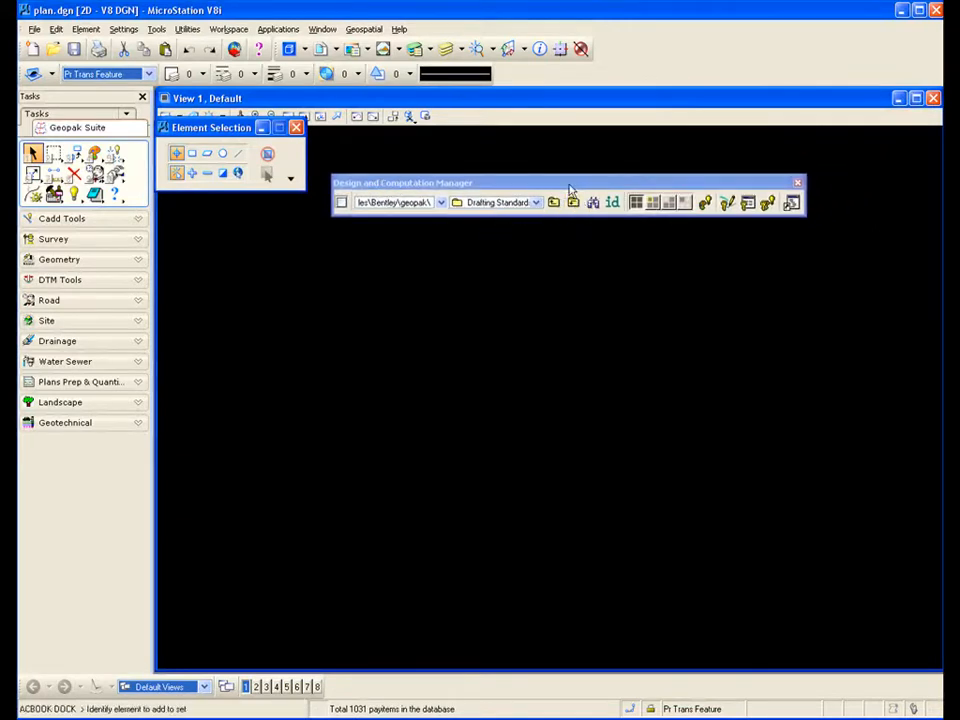
drag(570, 187, 584, 180)
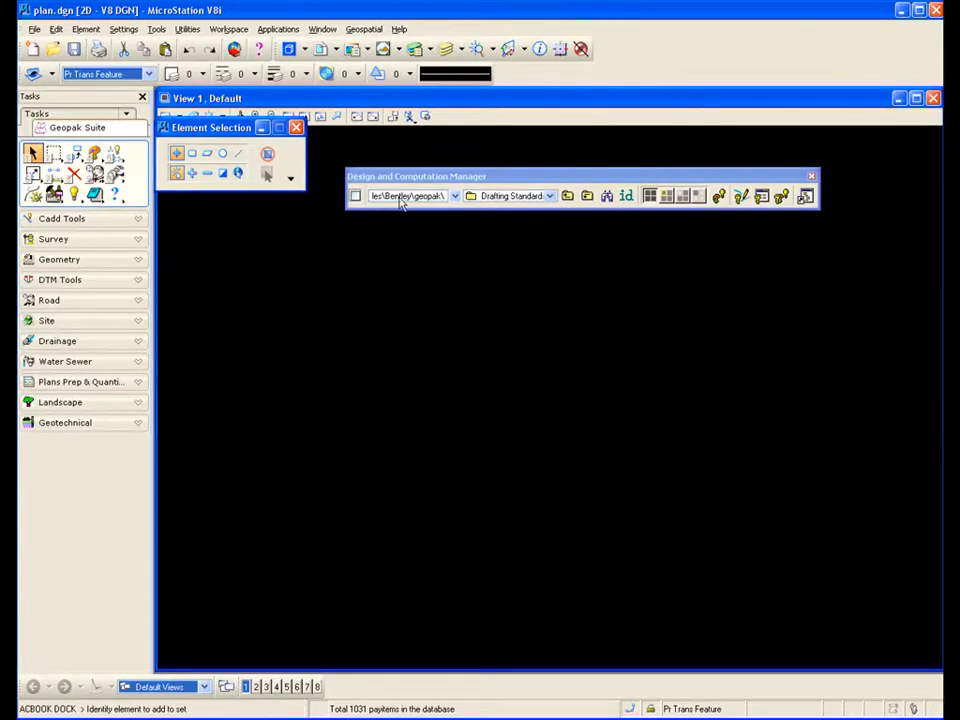
Step: Browse the Drafting Standards category and its item folders in the compact toolbar, step up and back down one level, and nudge the toolbar
click(455, 196)
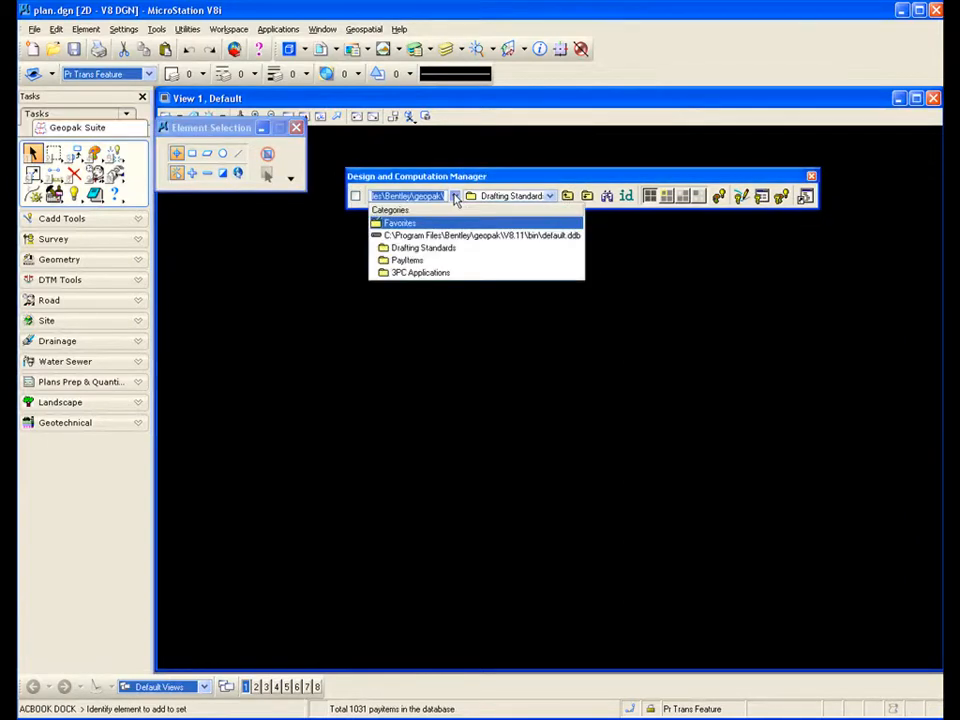
click(424, 247)
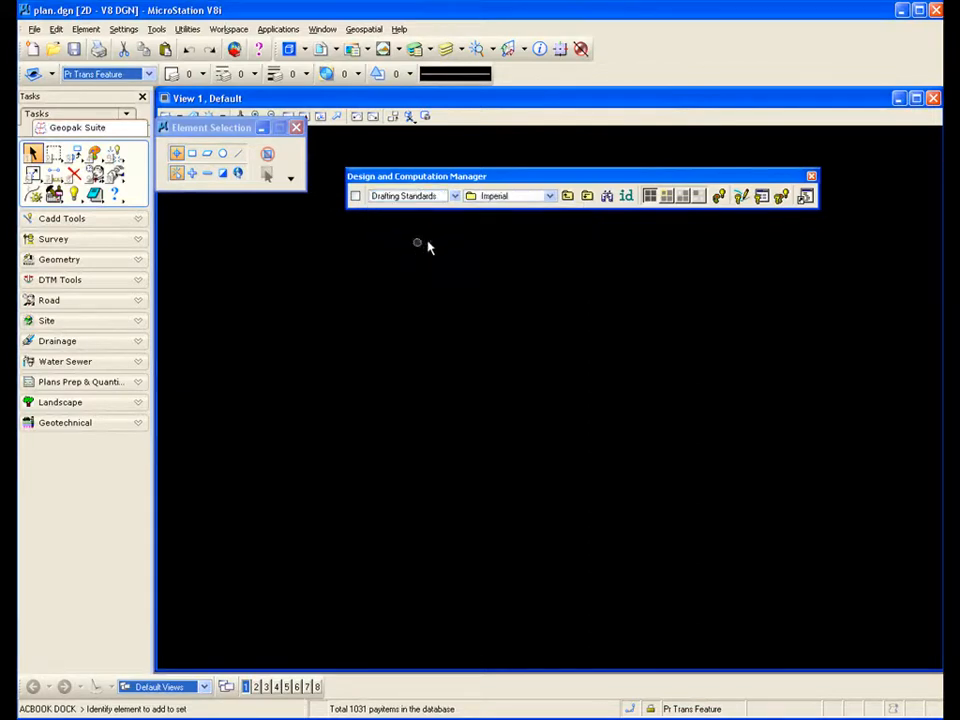
click(505, 196)
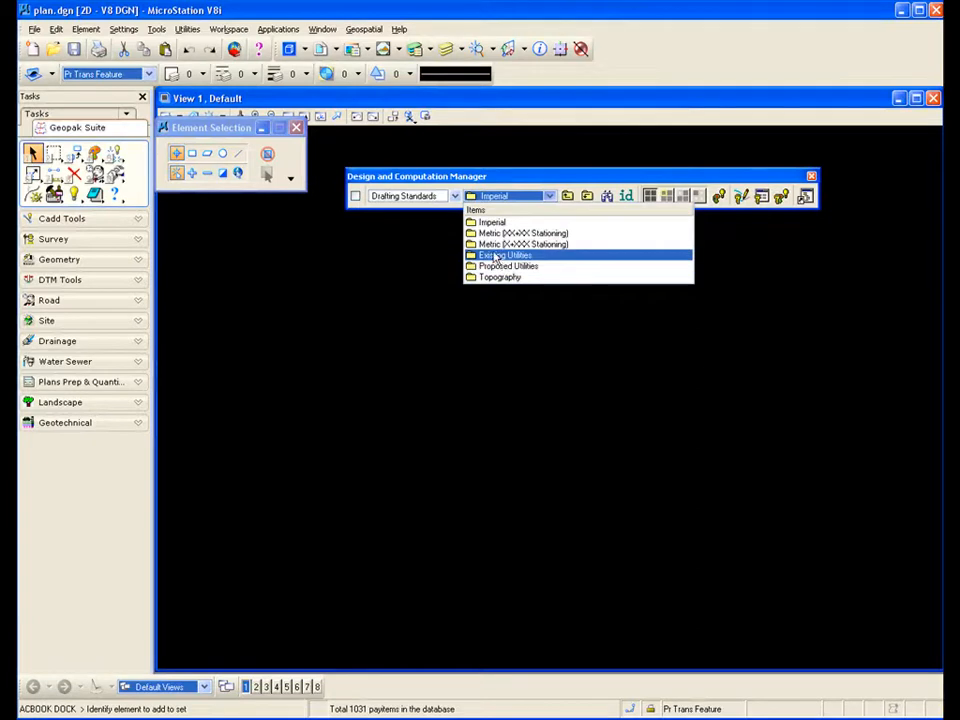
click(568, 196)
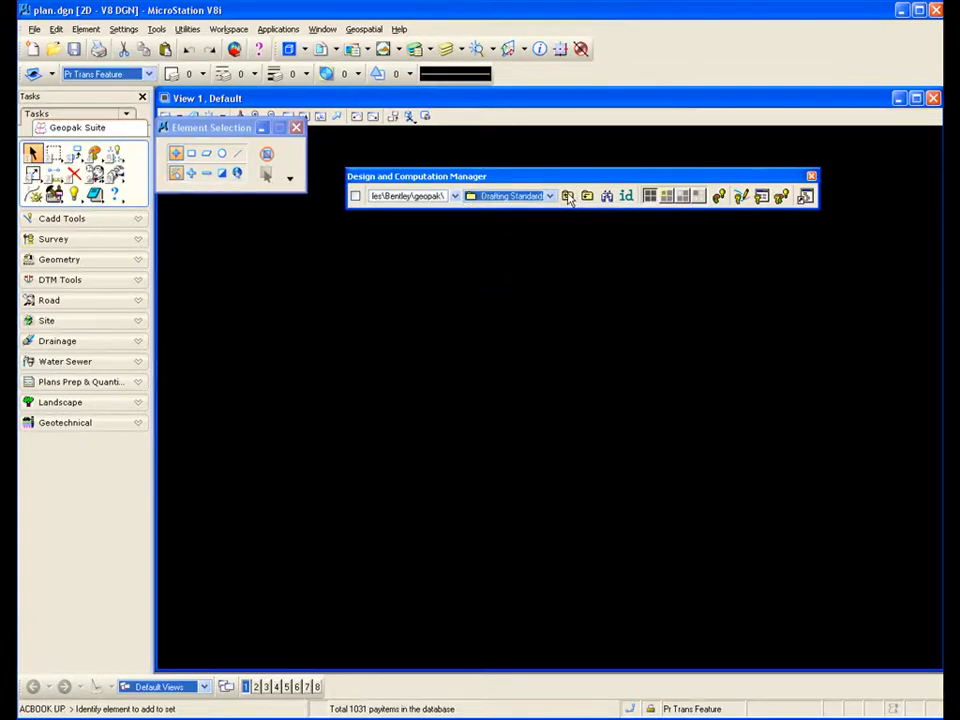
click(588, 196)
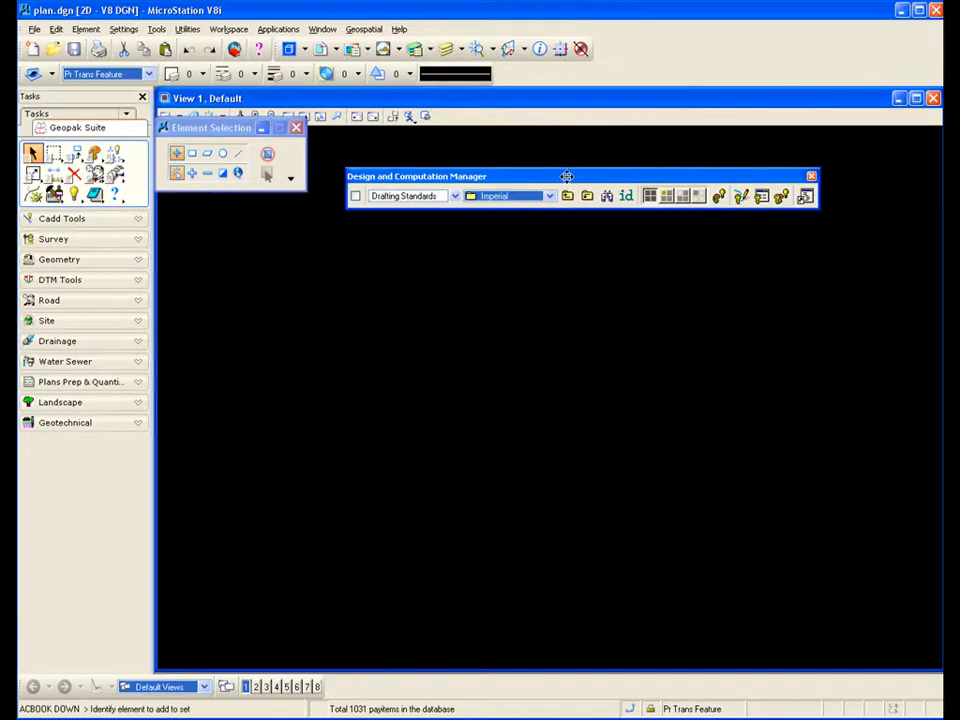
drag(566, 176, 581, 169)
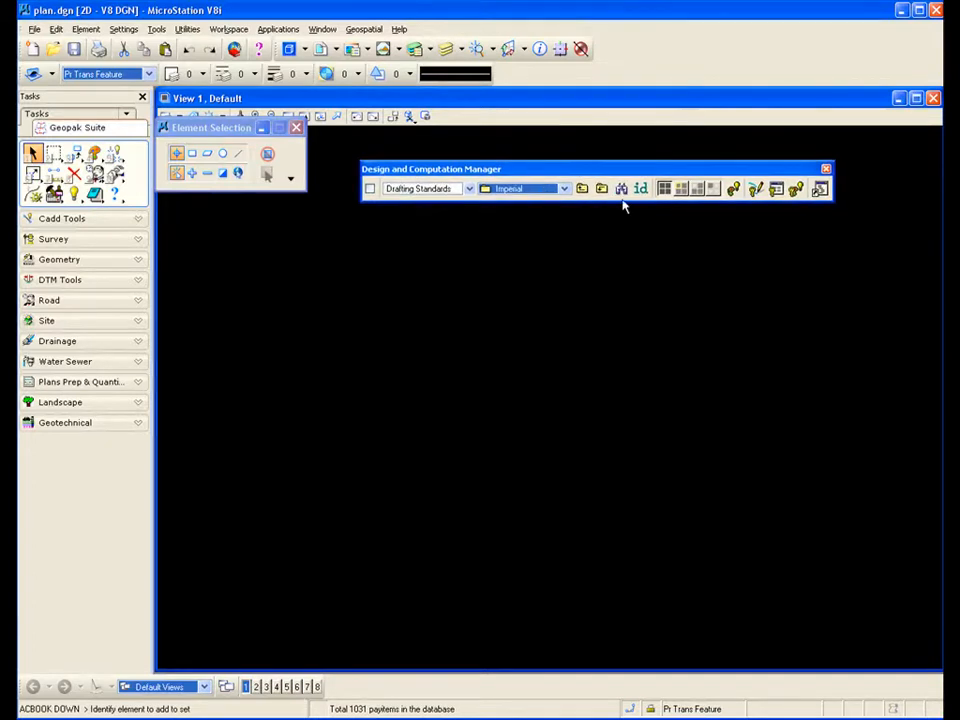
Step: Switch the Design and Computation Manager back to its tree form, shorten the window and place it low in the view
click(820, 190)
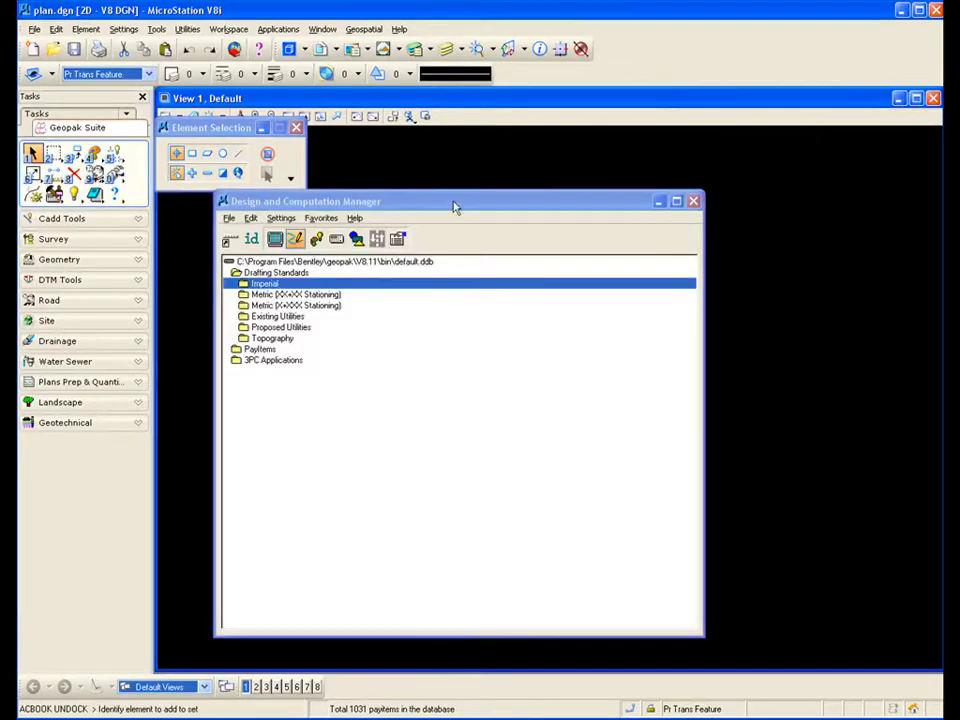
drag(454, 206, 561, 187)
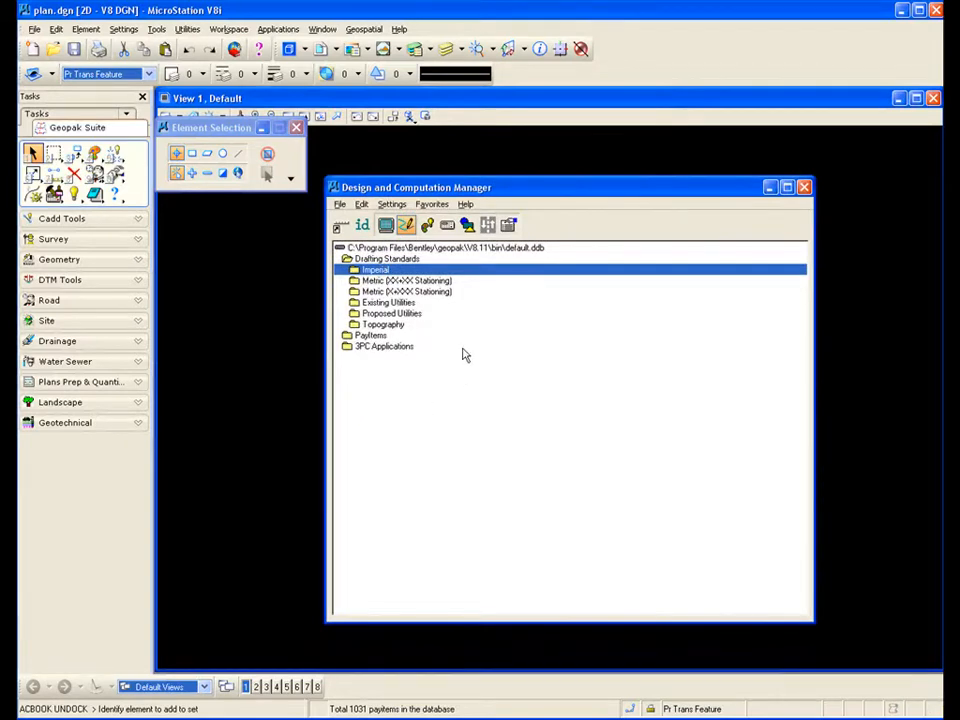
drag(505, 191, 533, 224)
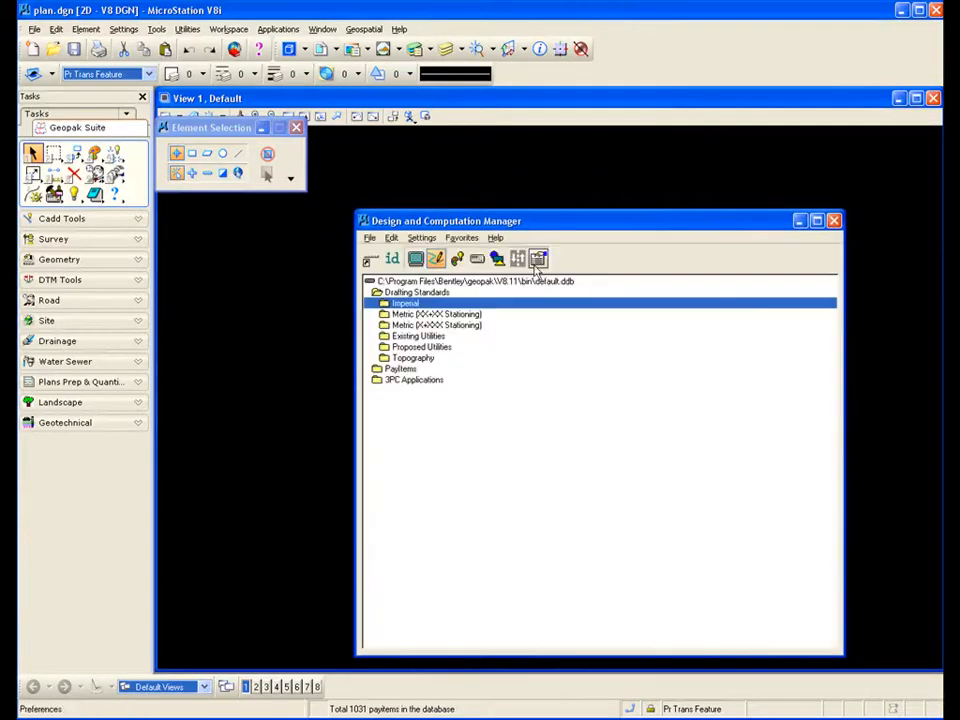
drag(516, 657, 504, 491)
drag(472, 225, 471, 388)
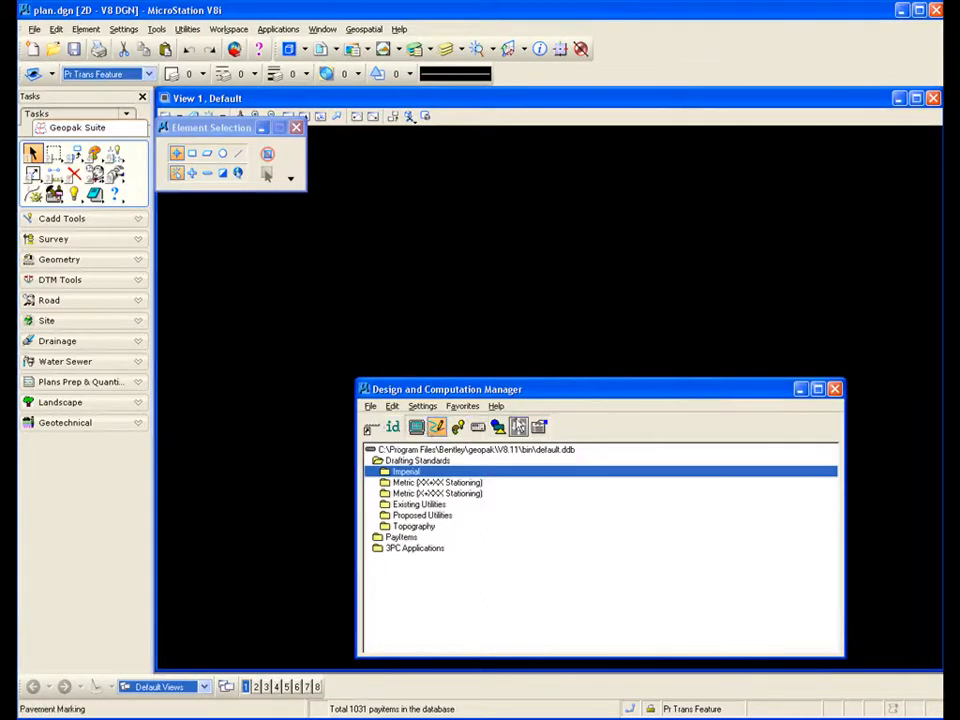
Step: Activate the manager's display mode, then raise the window and enlarge it to show more of the lower collection pane
click(393, 428)
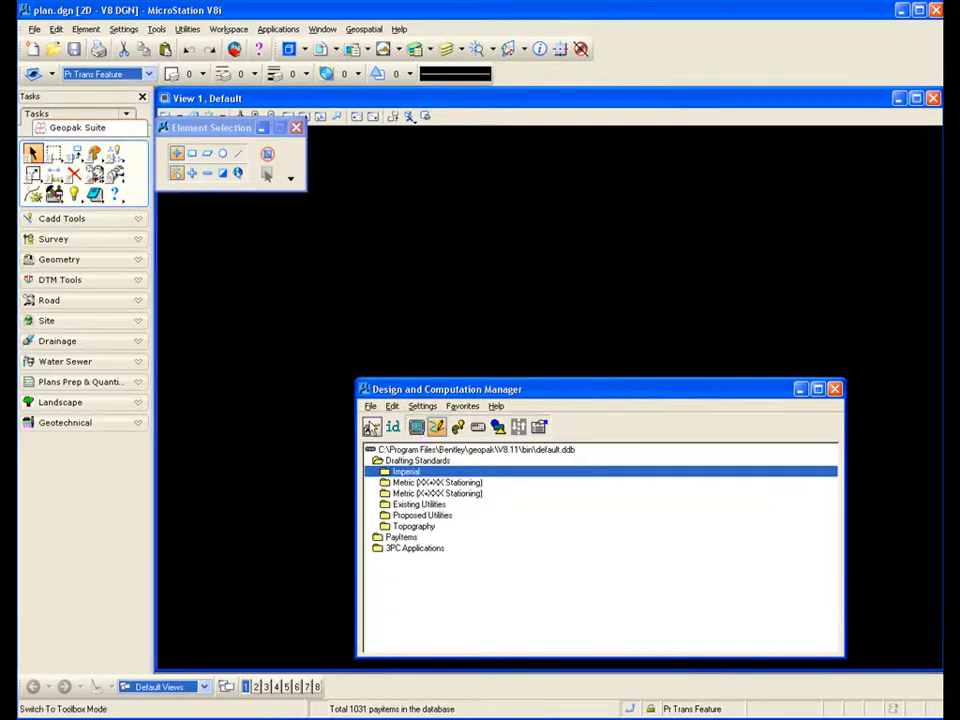
click(371, 427)
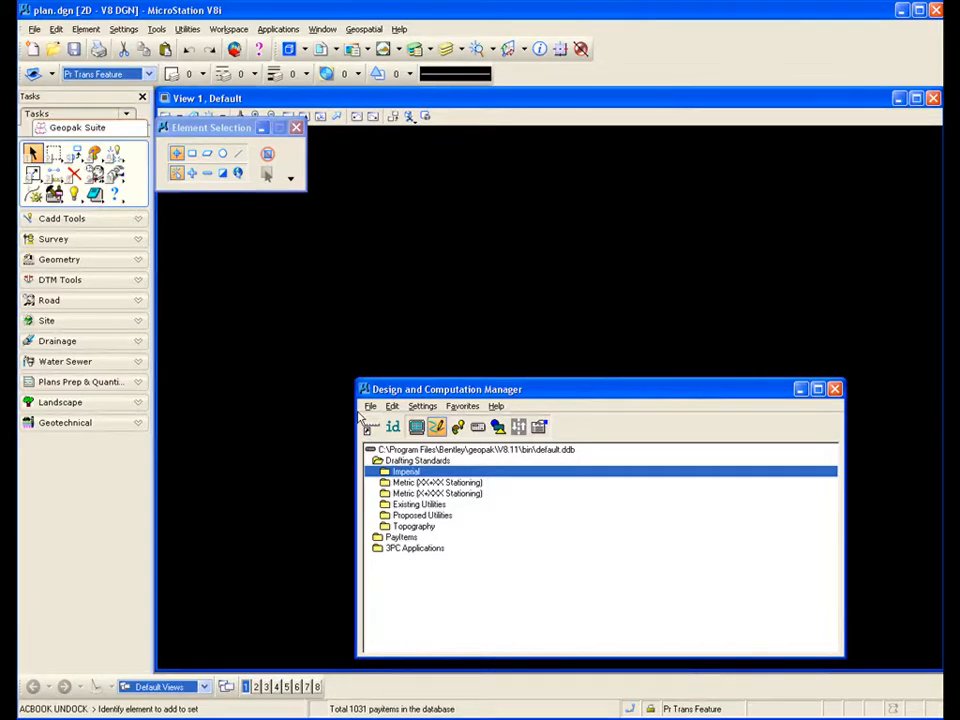
click(416, 427)
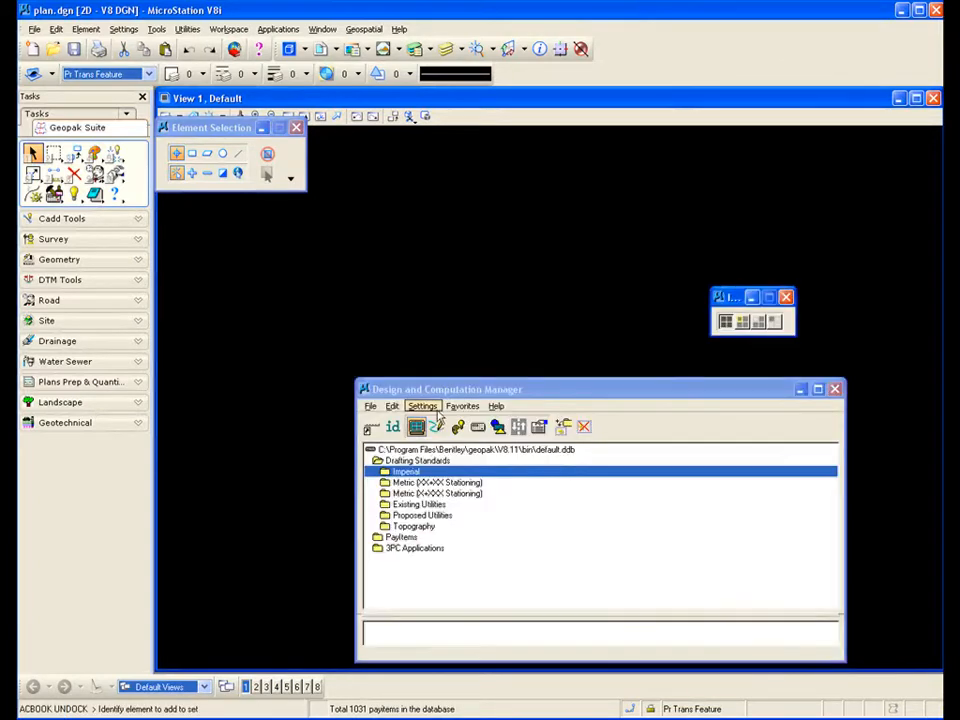
drag(447, 395, 423, 278)
drag(439, 550, 456, 644)
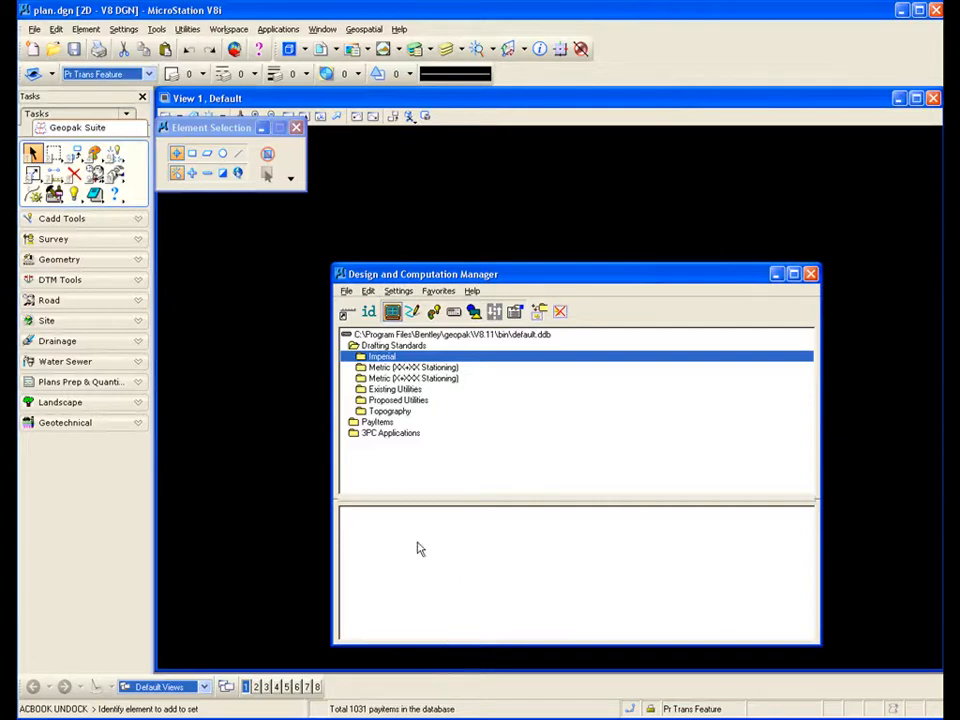
Step: Change the manager from display mode to design mode and place the Imperial options dialog above the manager window
click(392, 313)
click(412, 312)
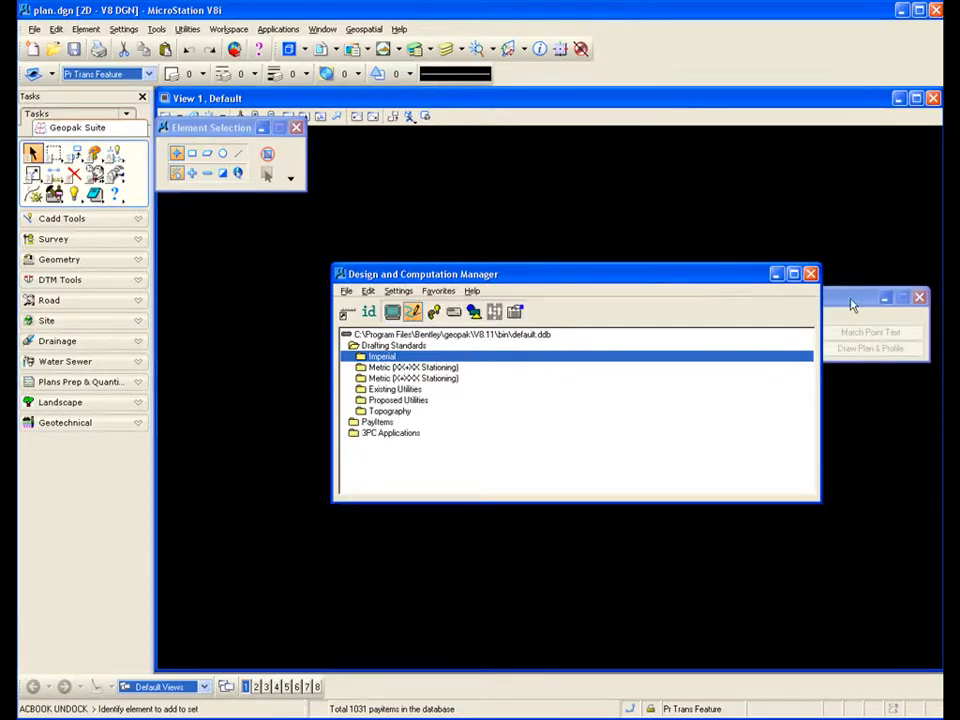
drag(852, 303, 820, 175)
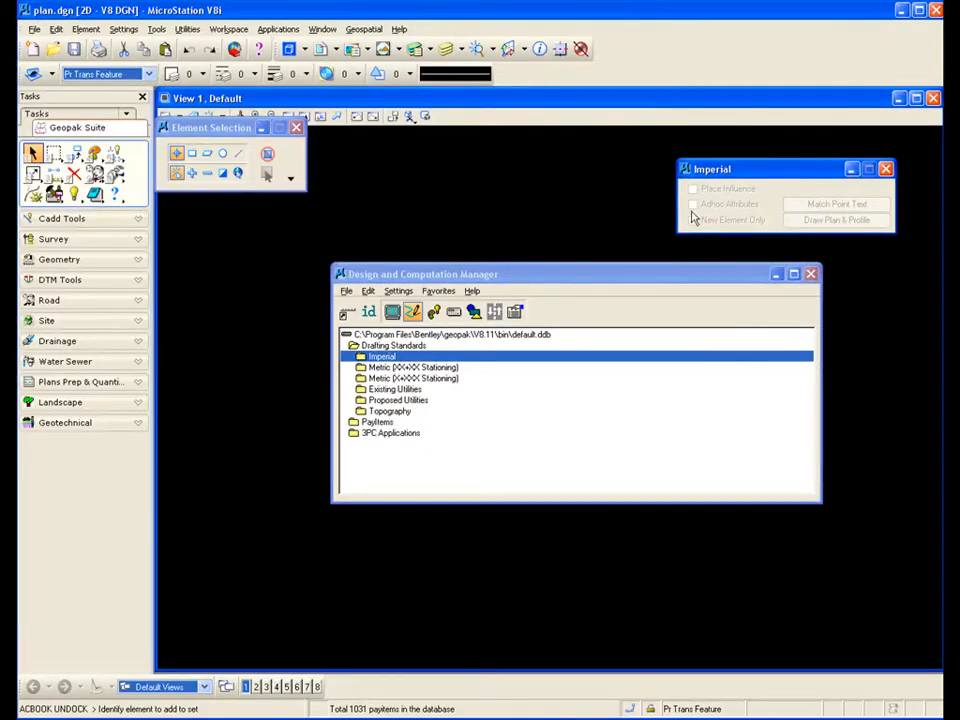
drag(727, 176, 712, 171)
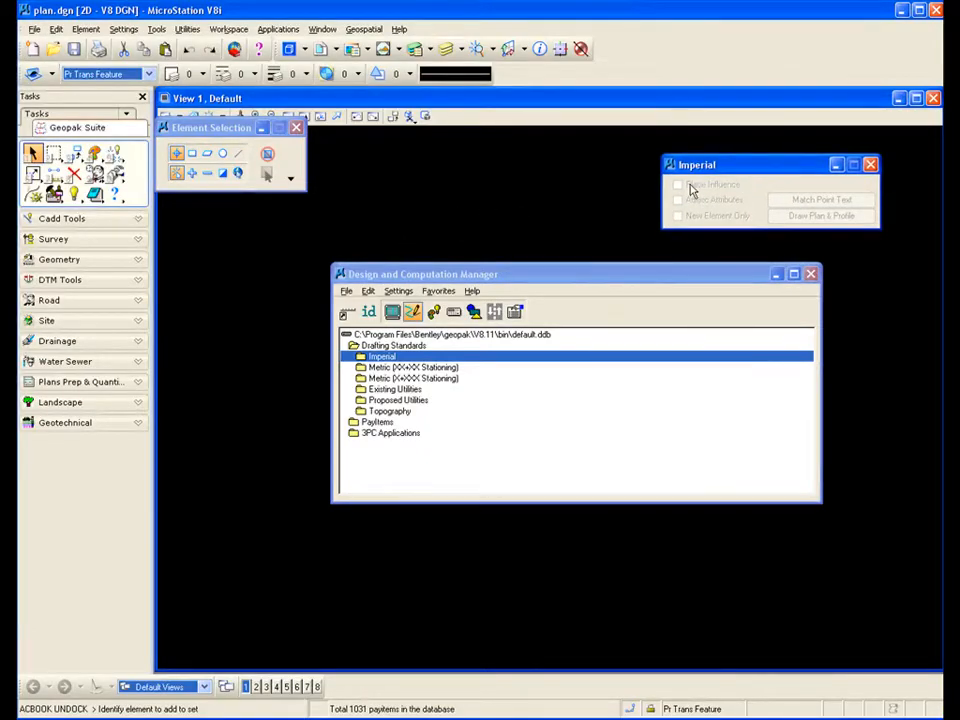
Step: Expand Imperial and Horizontal Alignments, select HA Roadway to view its design options, and shift its options dialog slightly
double_click(390, 357)
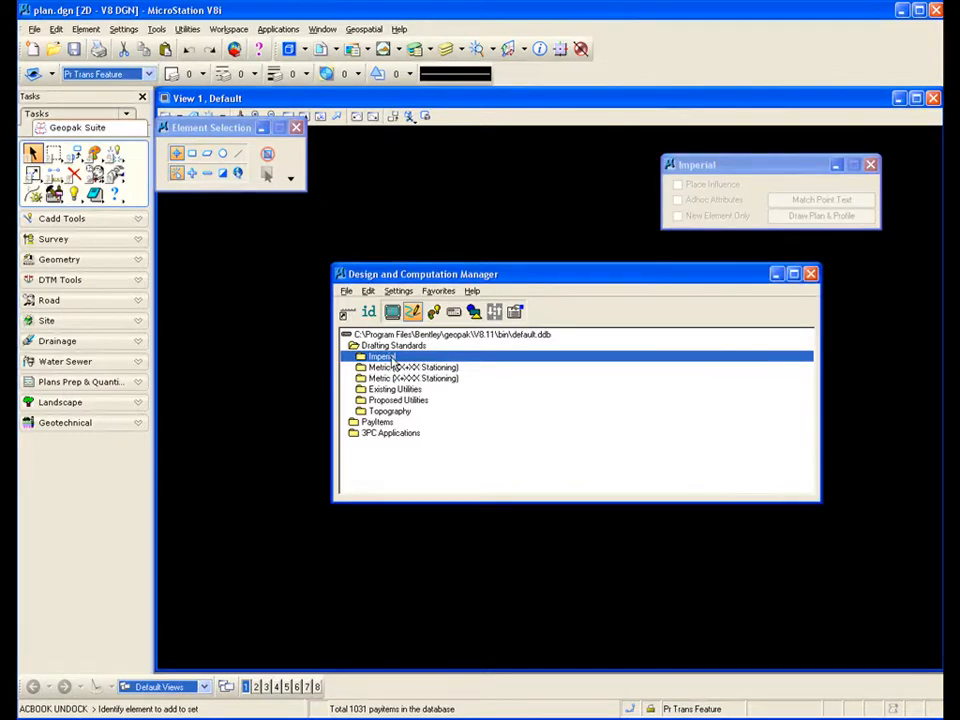
double_click(401, 367)
click(404, 379)
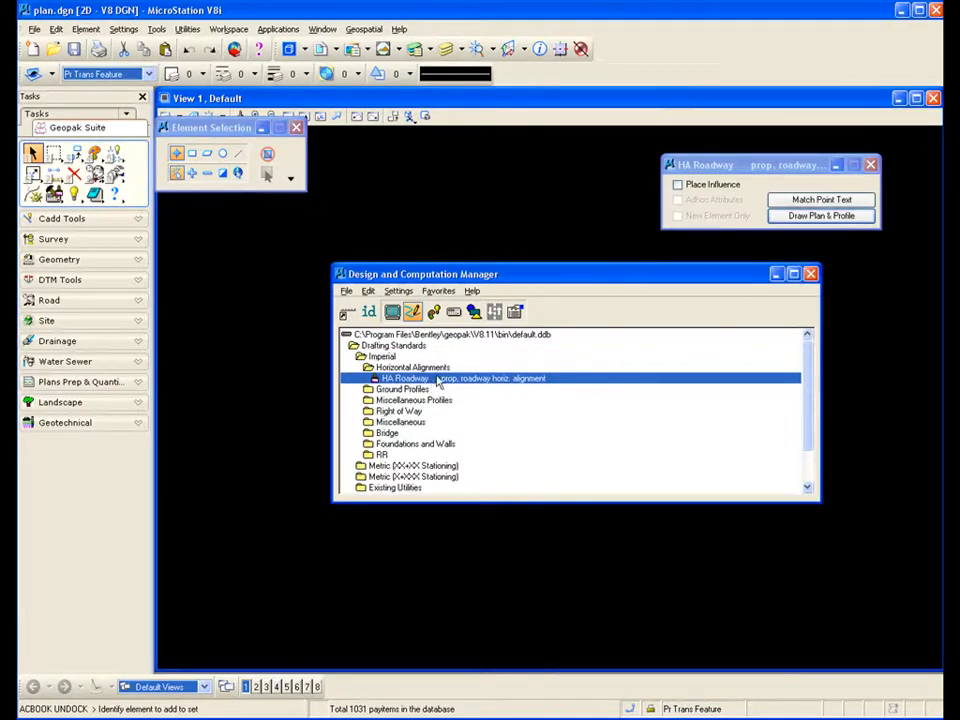
drag(755, 166, 740, 165)
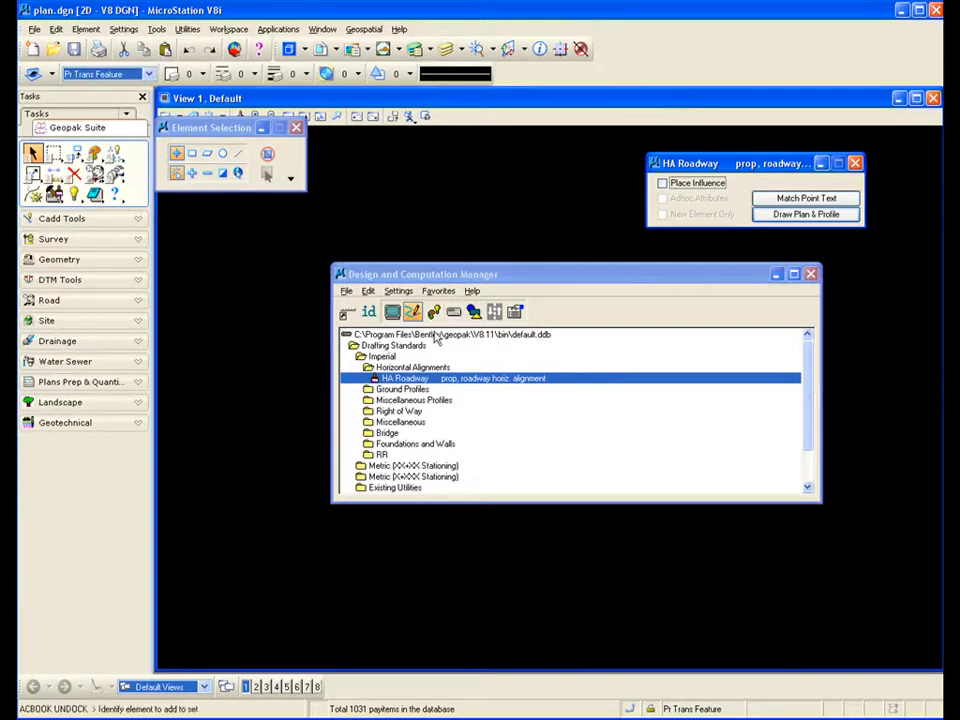
Step: View the set options for HA Roadway, then activate Compute mode and arrange the Plan Quantity Computation dialog above the manager
click(433, 313)
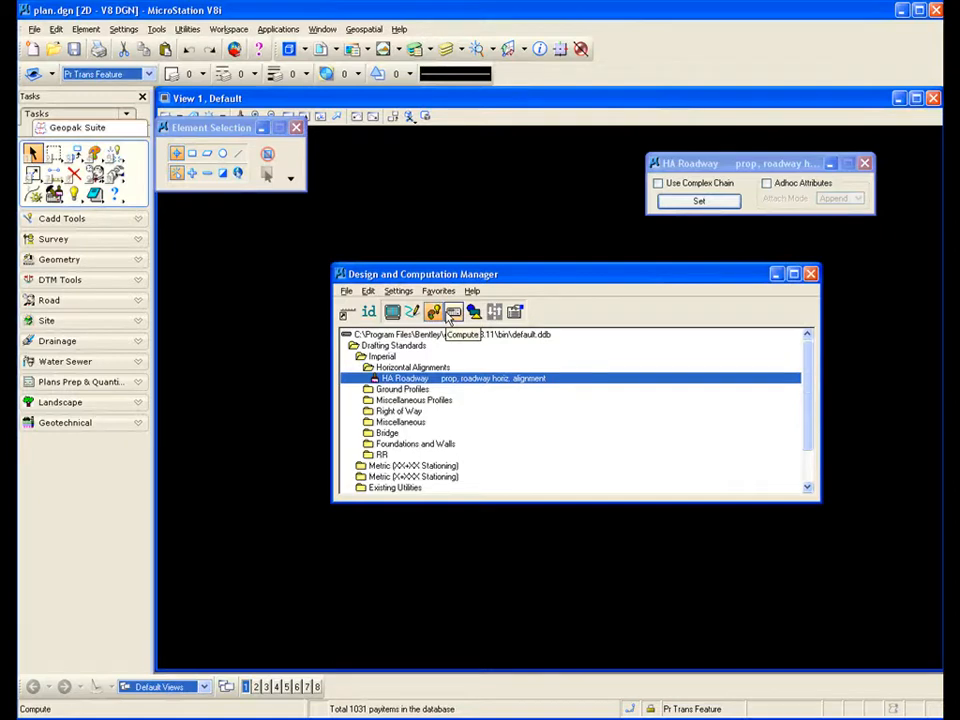
click(450, 313)
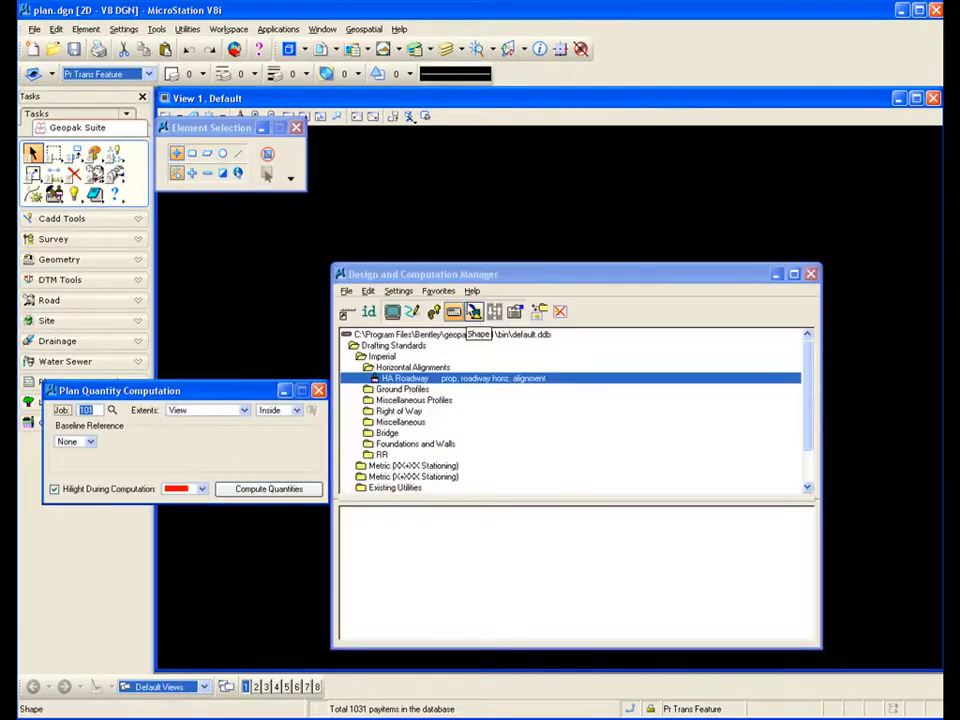
drag(499, 275, 533, 288)
drag(243, 390, 682, 160)
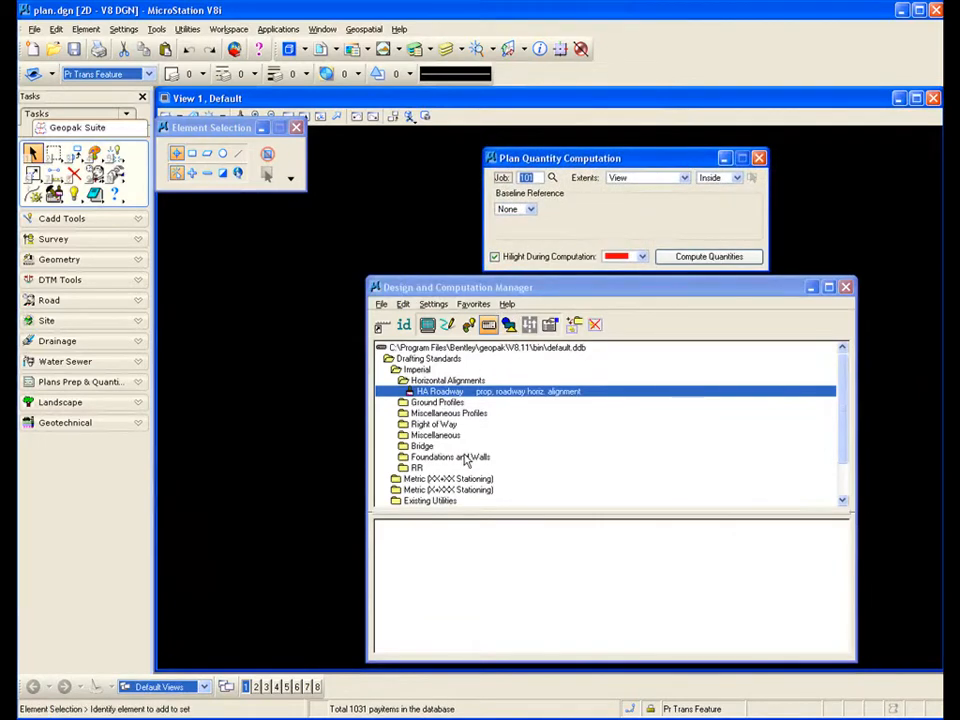
drag(846, 422, 845, 468)
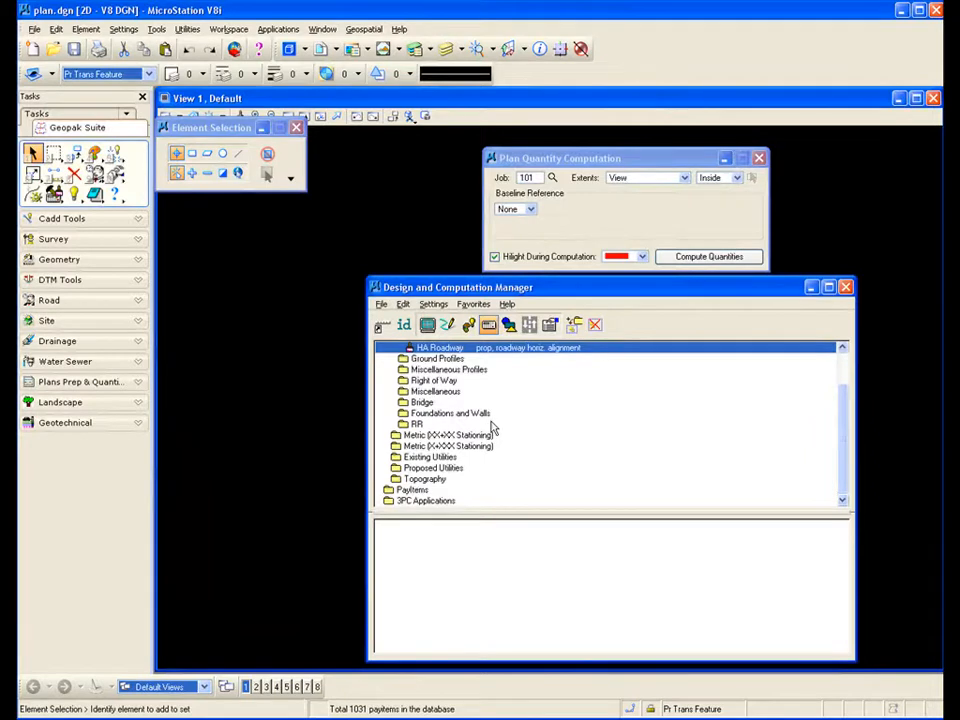
click(565, 166)
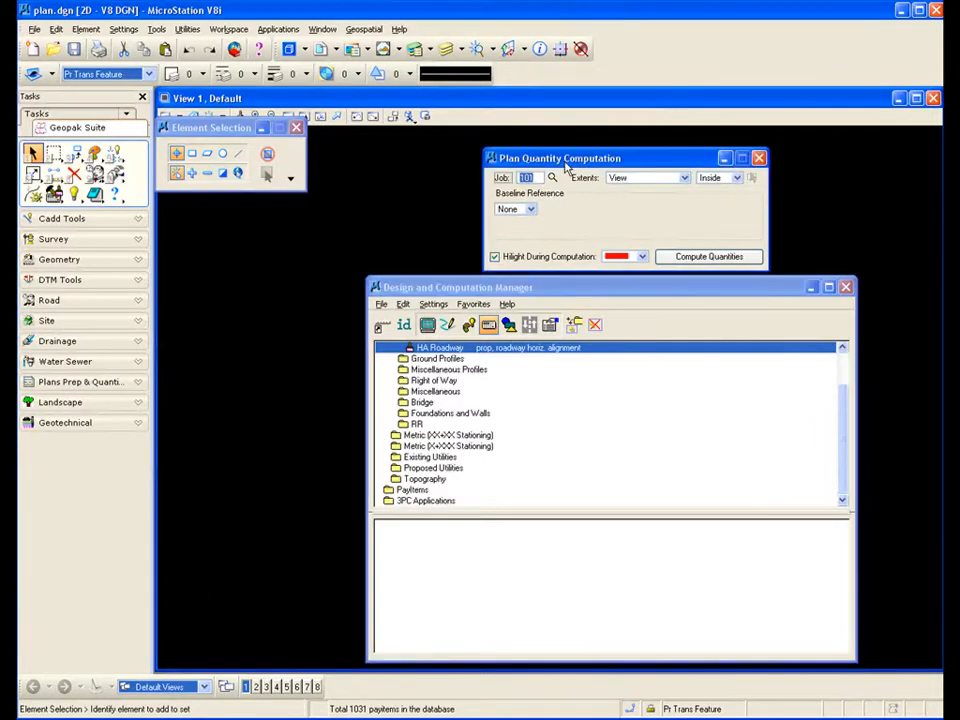
drag(565, 163, 569, 156)
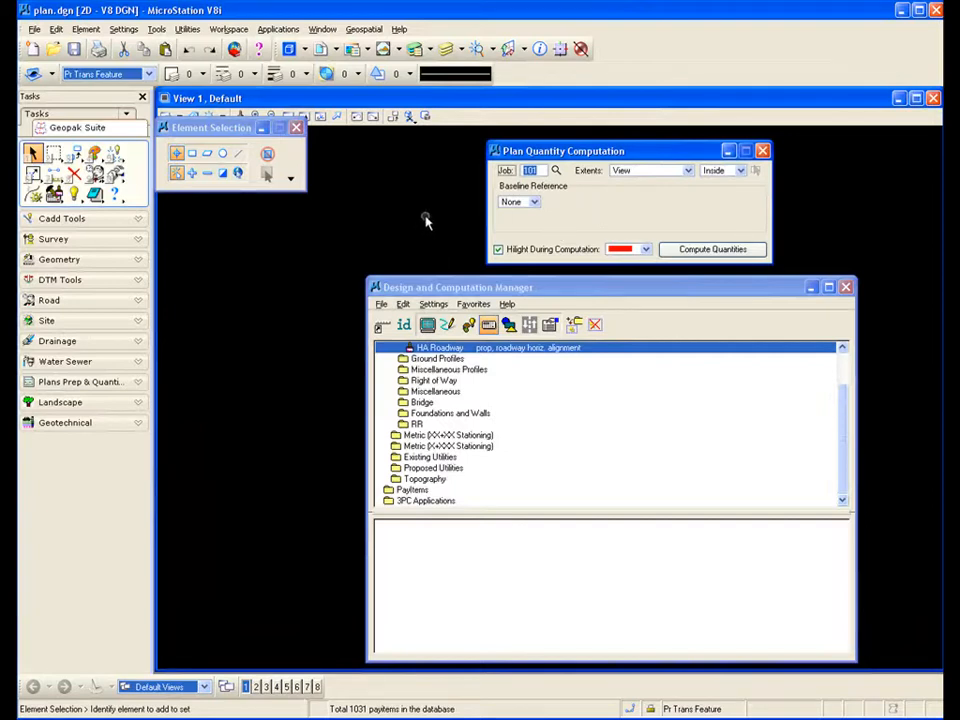
Step: Activate Shape mode to view the shape options for HA Roadway, and move the manager clear of the options dialog
click(510, 327)
drag(556, 292, 537, 350)
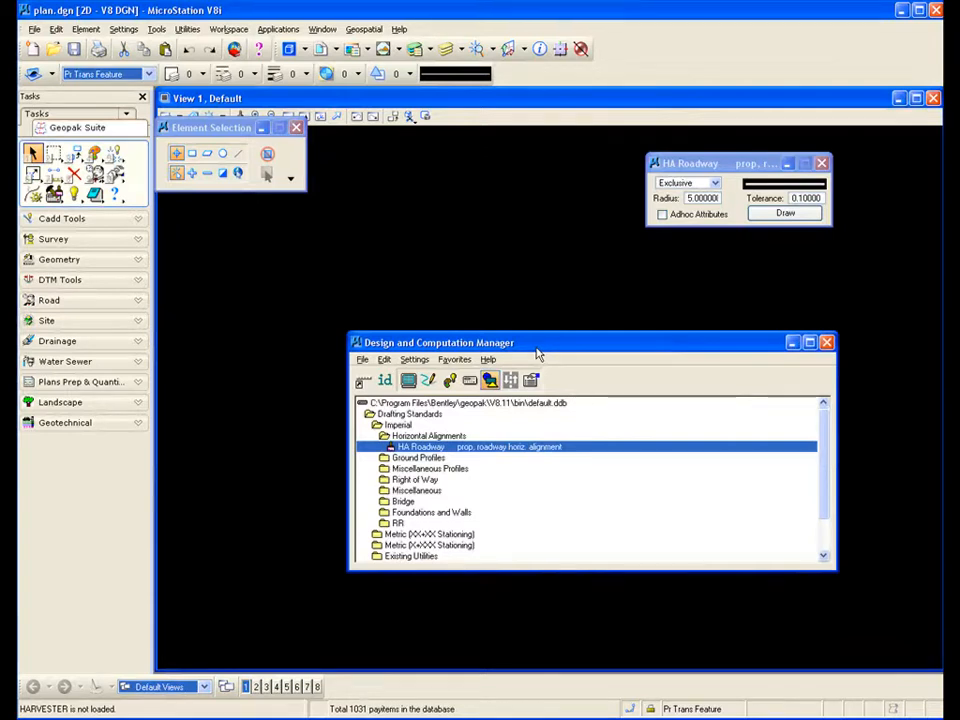
drag(538, 348, 528, 357)
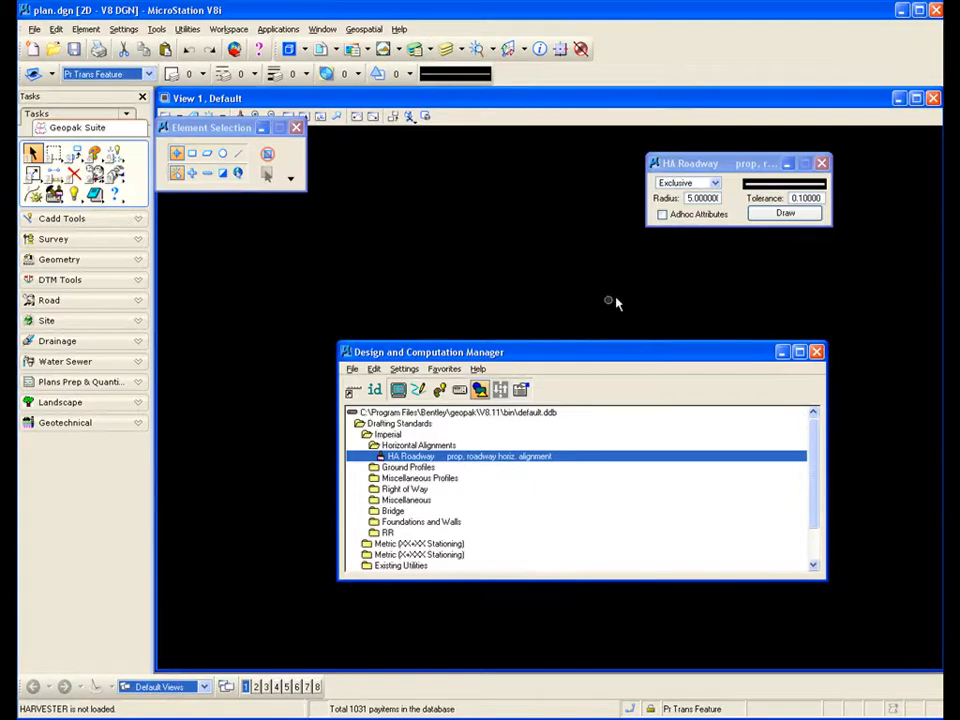
Step: View the Pavement Marking tools, switch the manager to Preferences mode, and move the window to the lower part of the view
click(501, 390)
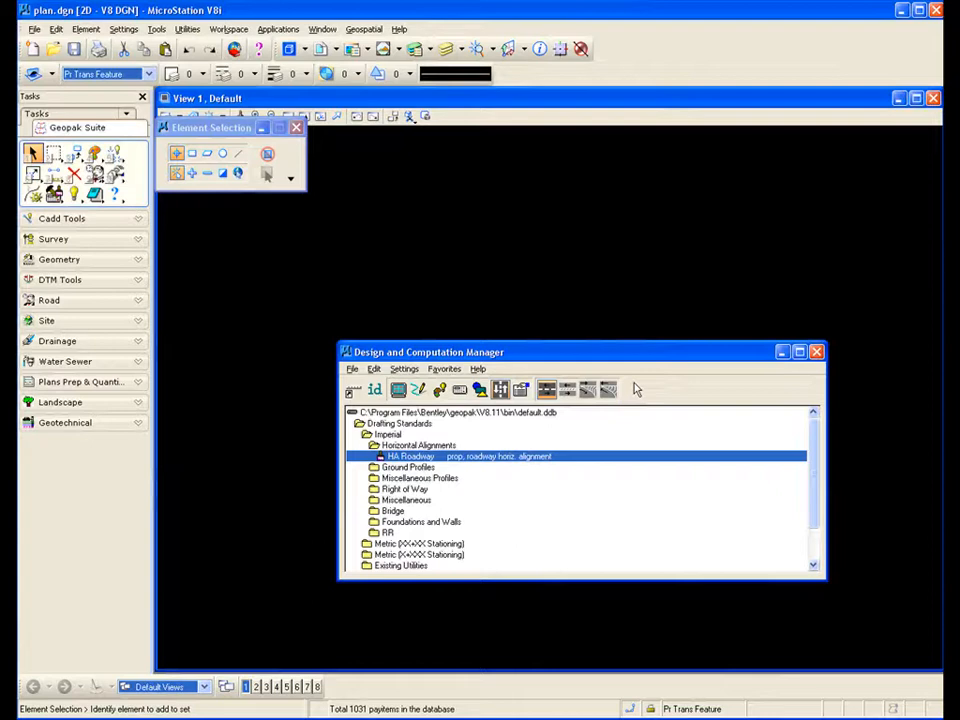
click(521, 390)
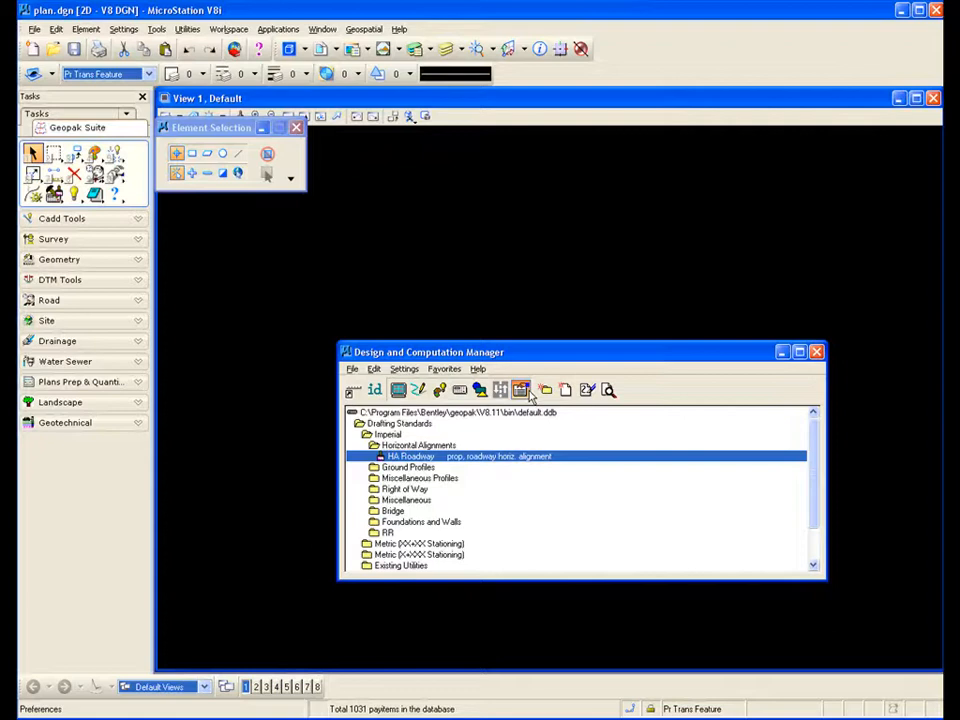
click(521, 390)
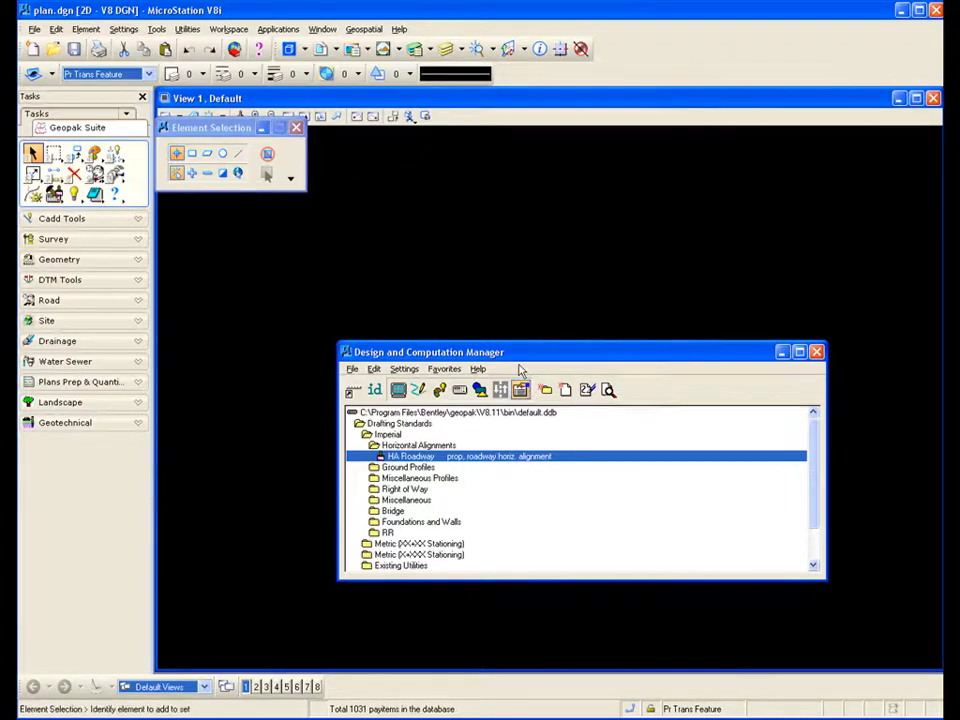
drag(521, 356, 516, 296)
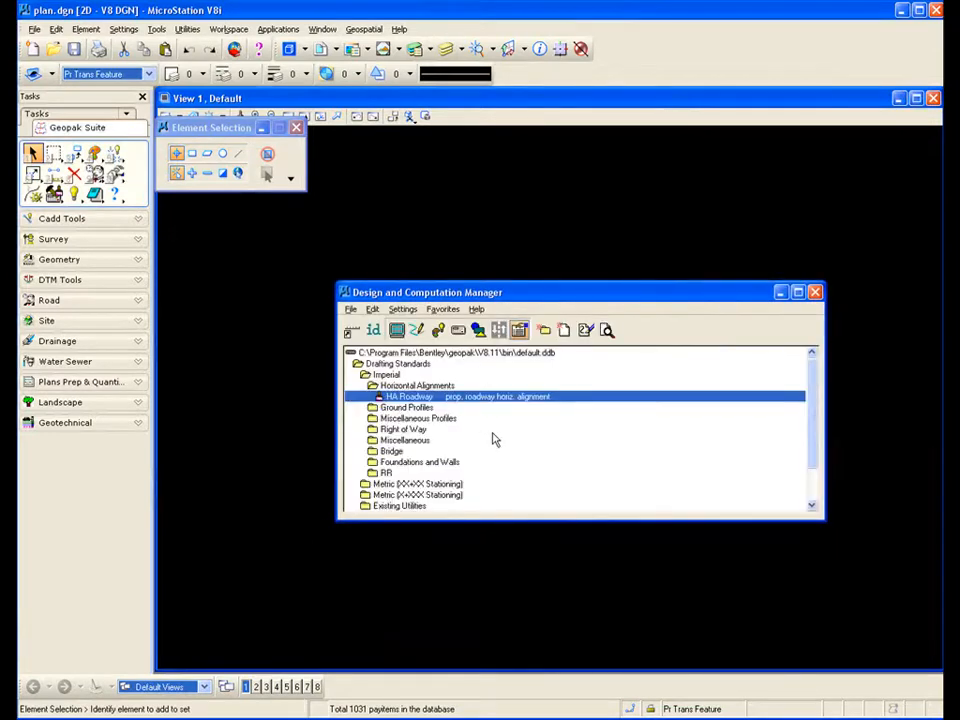
click(519, 334)
drag(460, 298, 485, 435)
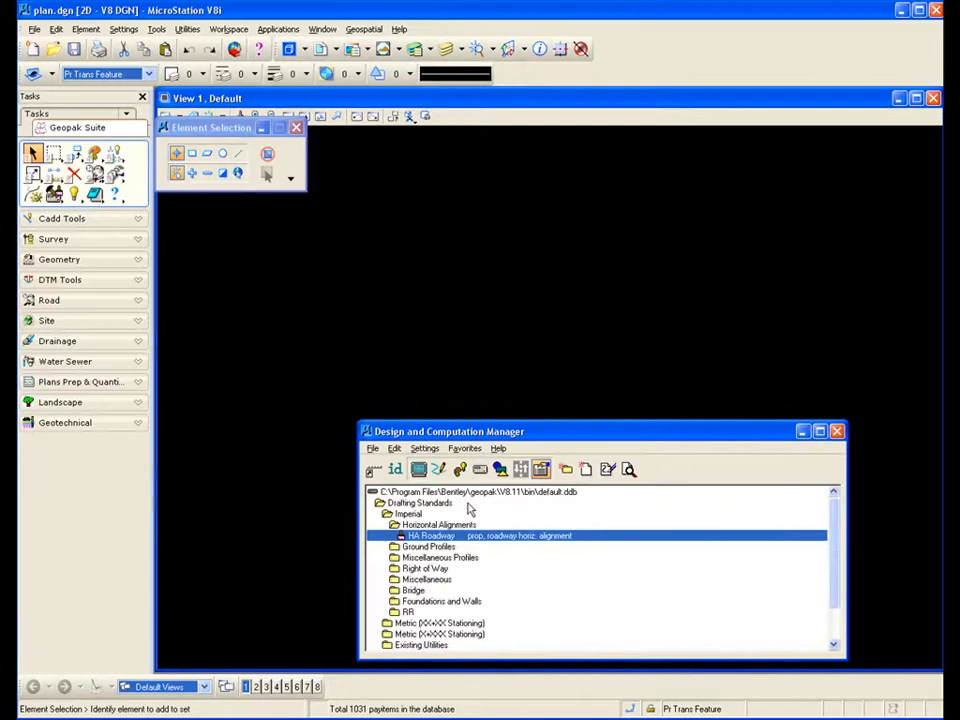
Step: Collapse the Horizontal Alignments, Imperial and Drafting Standards folders
click(413, 526)
key(Left)
key(Left)
key(Left)
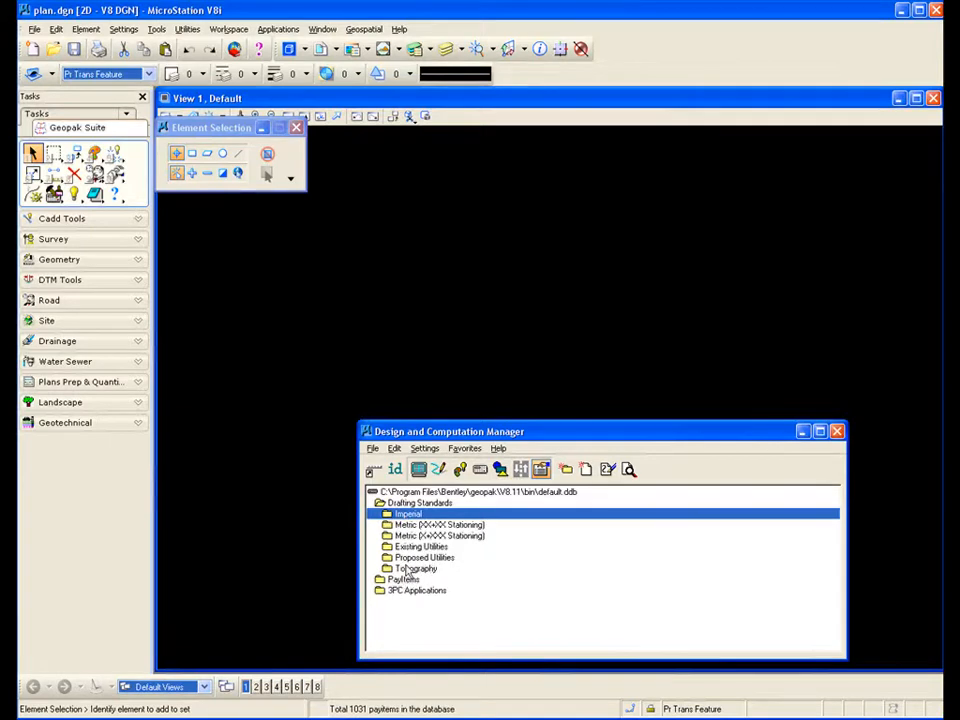
click(400, 503)
double_click(400, 503)
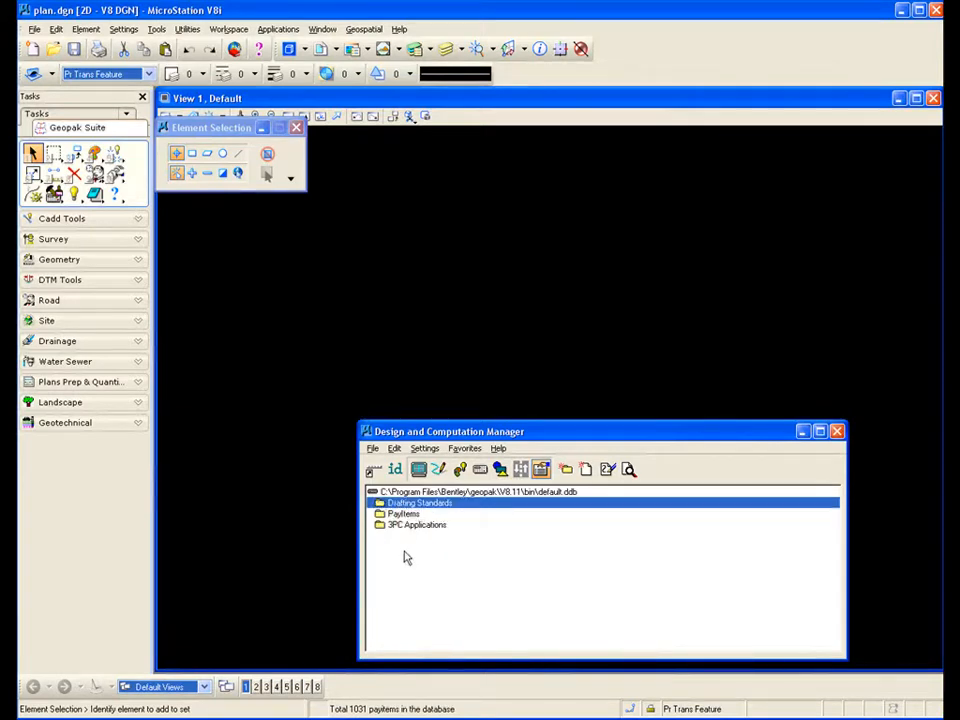
double_click(401, 514)
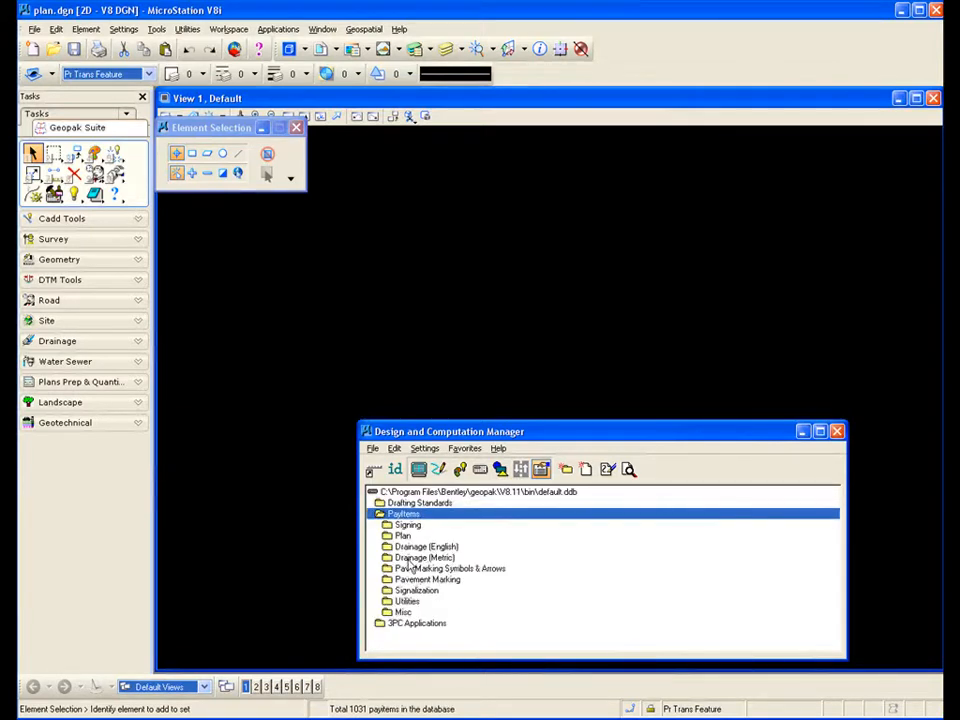
double_click(414, 548)
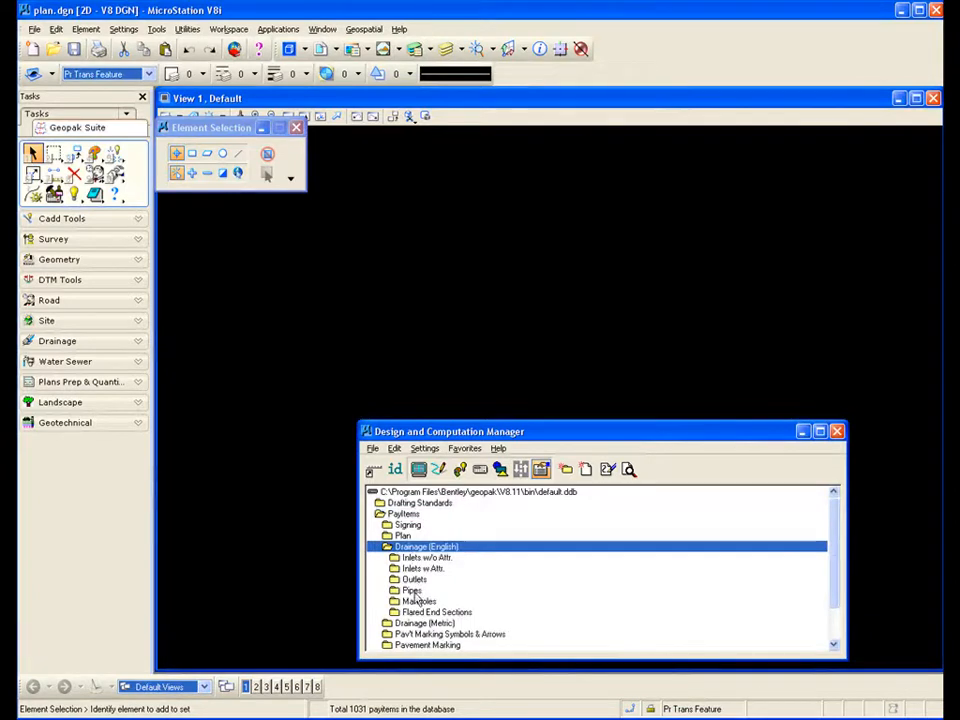
double_click(412, 590)
click(442, 613)
double_click(442, 614)
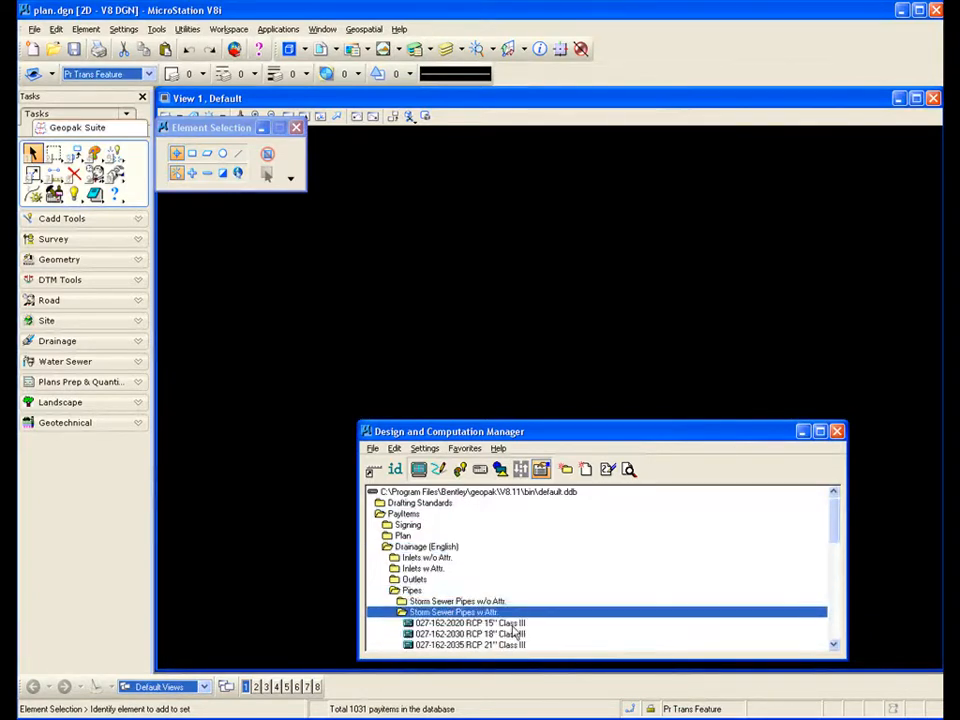
drag(490, 431, 479, 388)
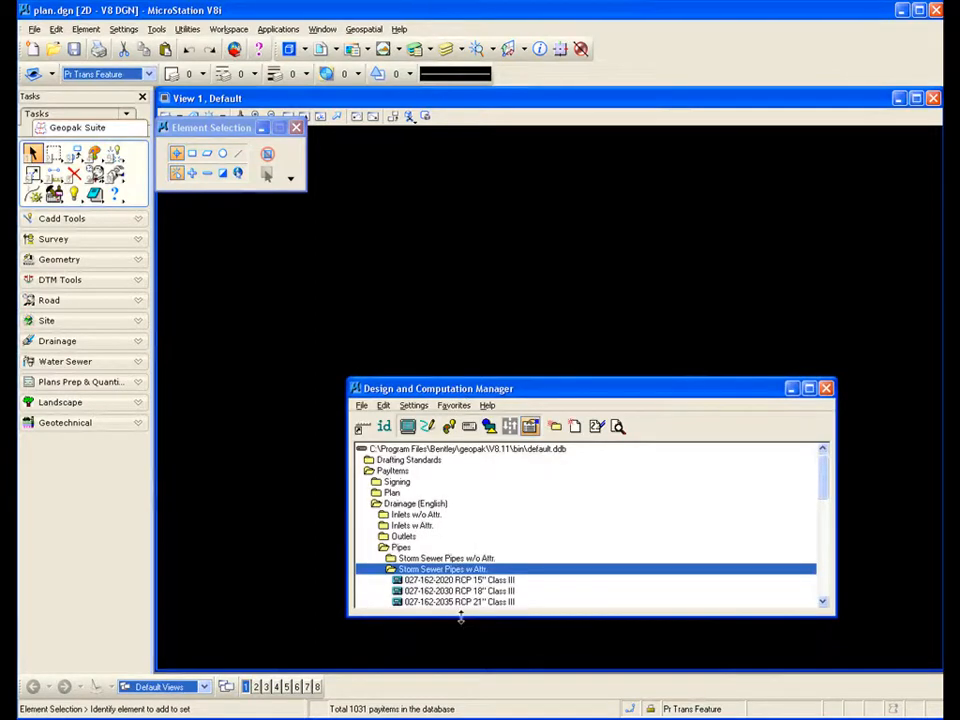
drag(461, 617, 465, 660)
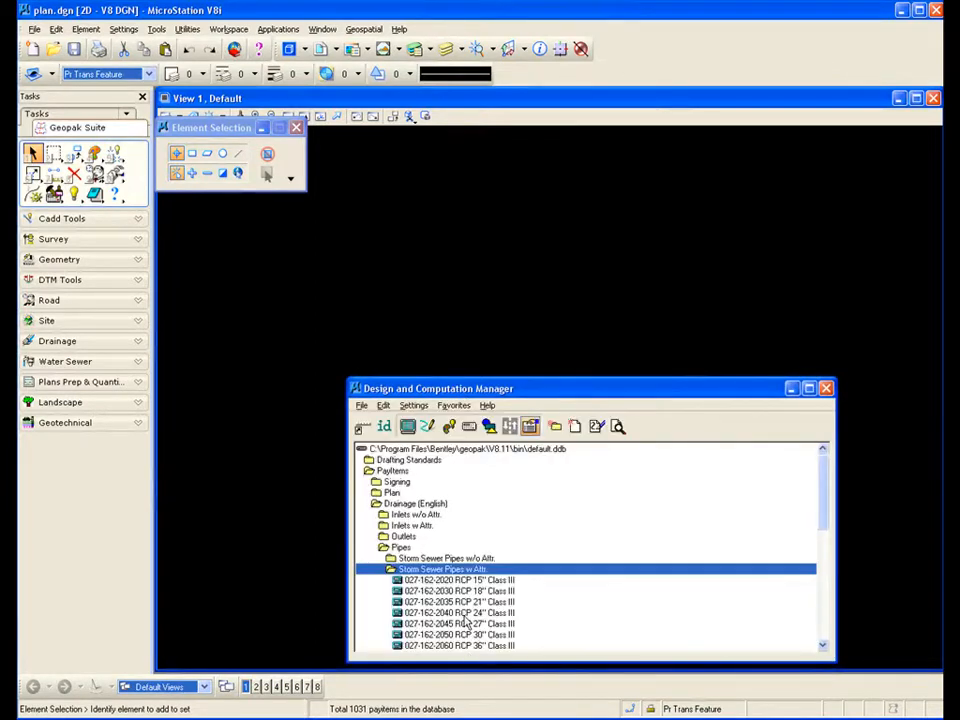
click(465, 613)
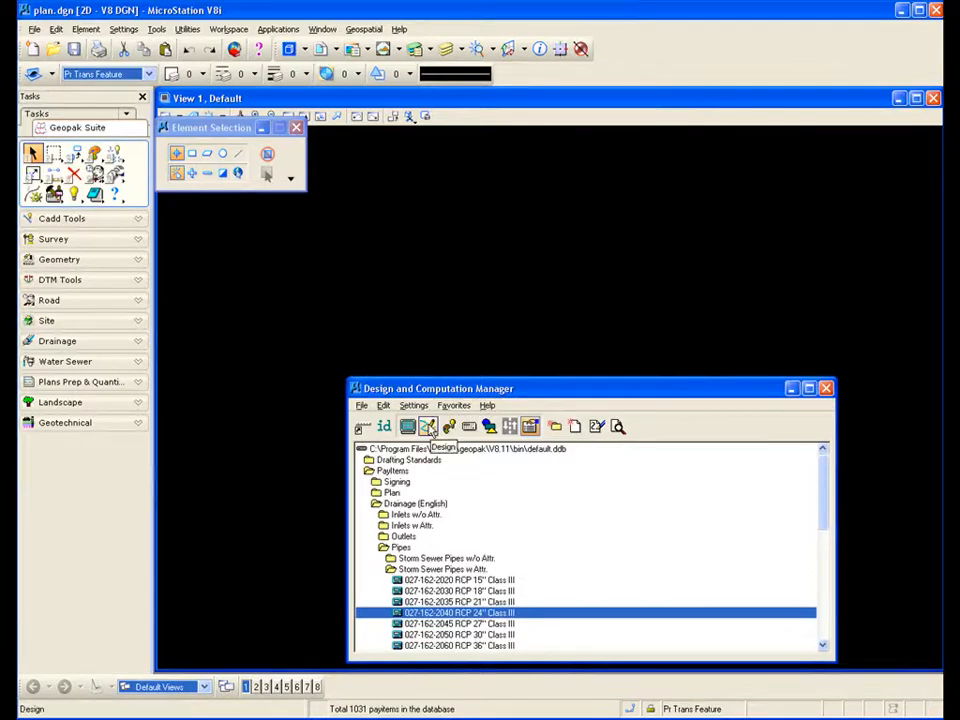
Step: Switch to Design mode for the RCP 24" Class III item, move its dialog just above the manager, and enable Place Influence
click(428, 427)
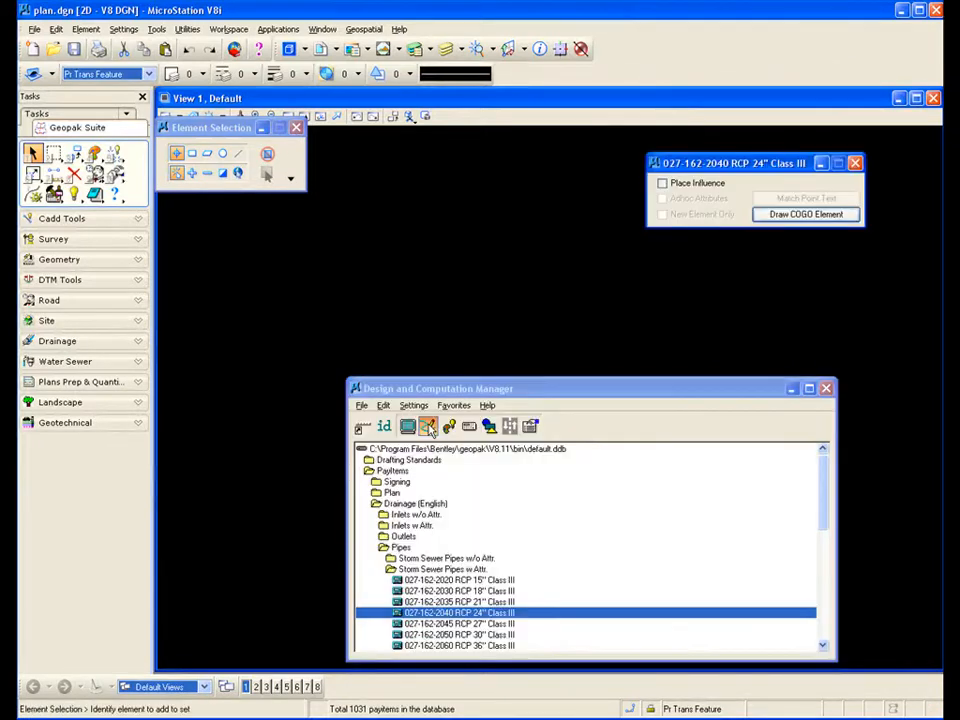
drag(703, 172, 728, 304)
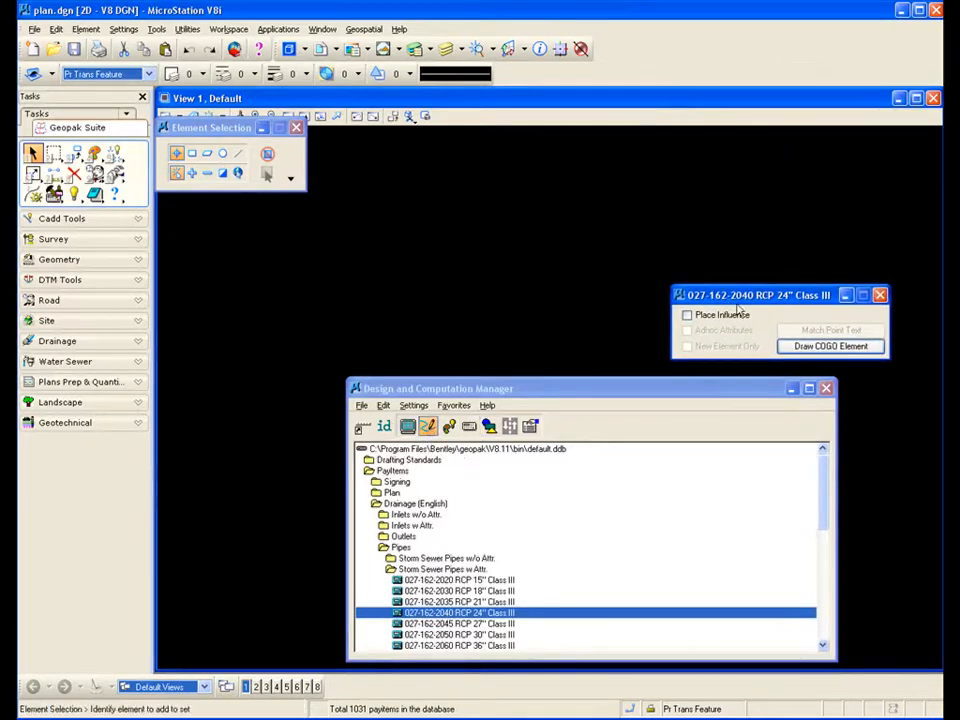
drag(748, 297, 762, 294)
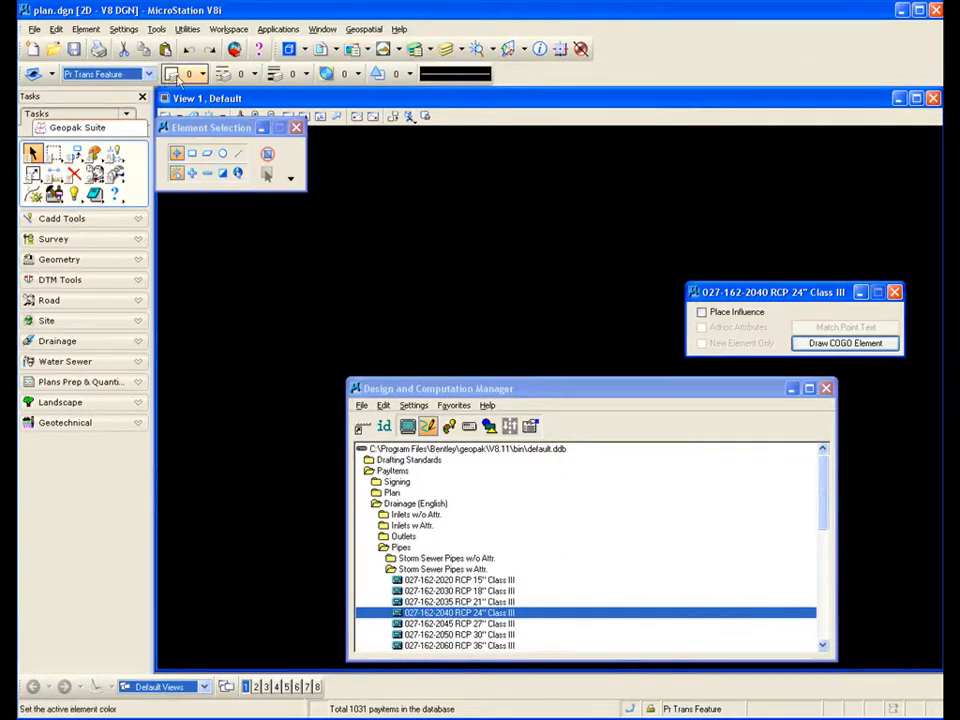
mouse_move(447, 80)
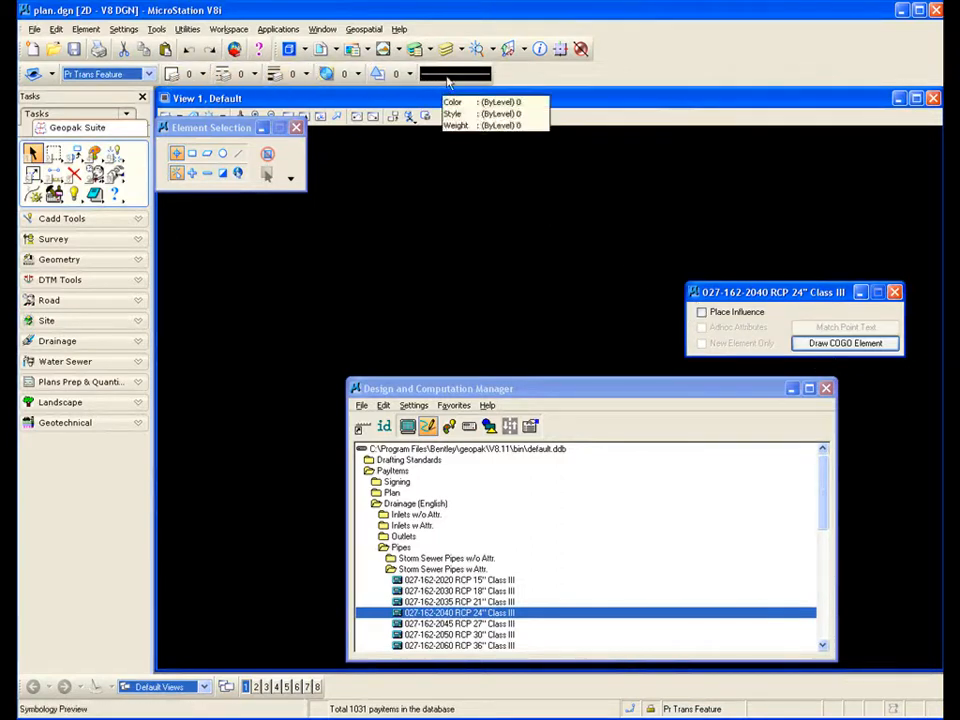
click(702, 313)
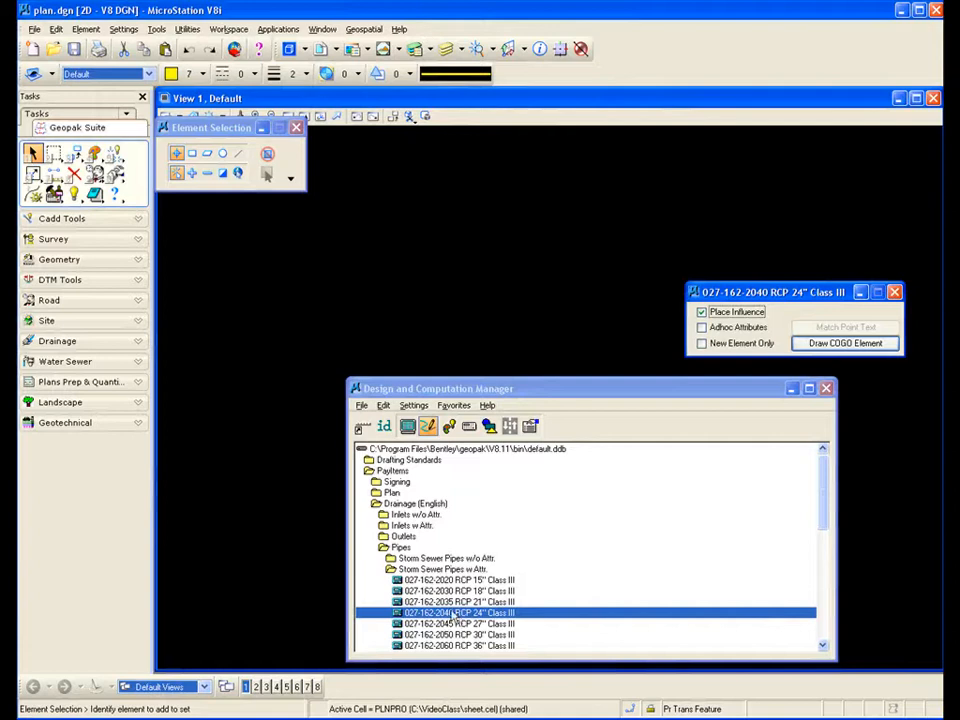
Step: Draw a single diagonal SmartLine segment above the manager with Join Elements turned off
click(141, 220)
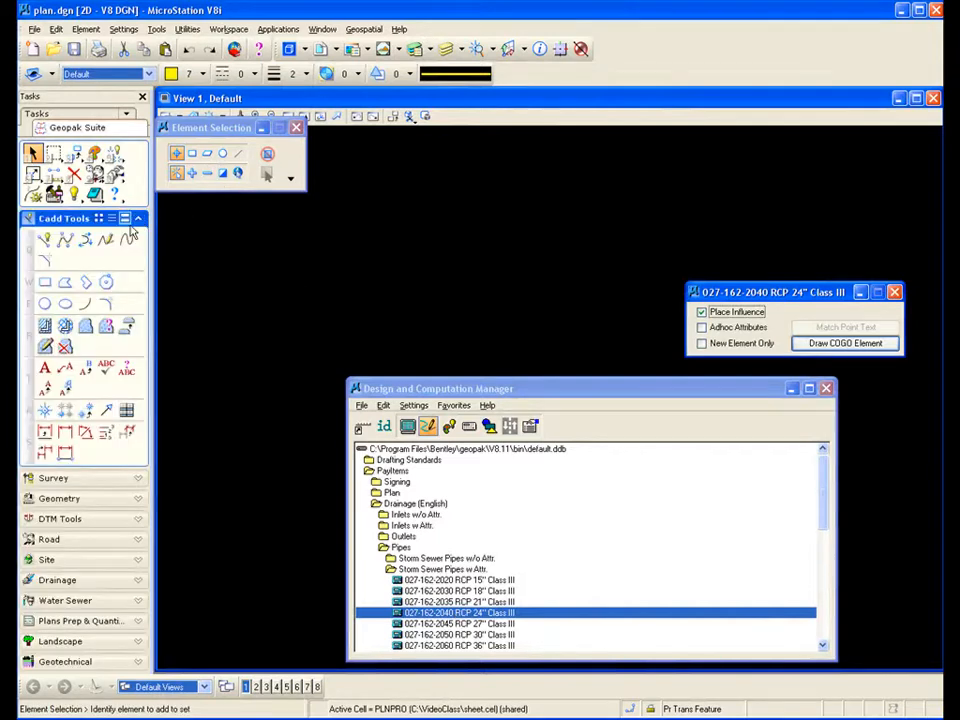
click(45, 242)
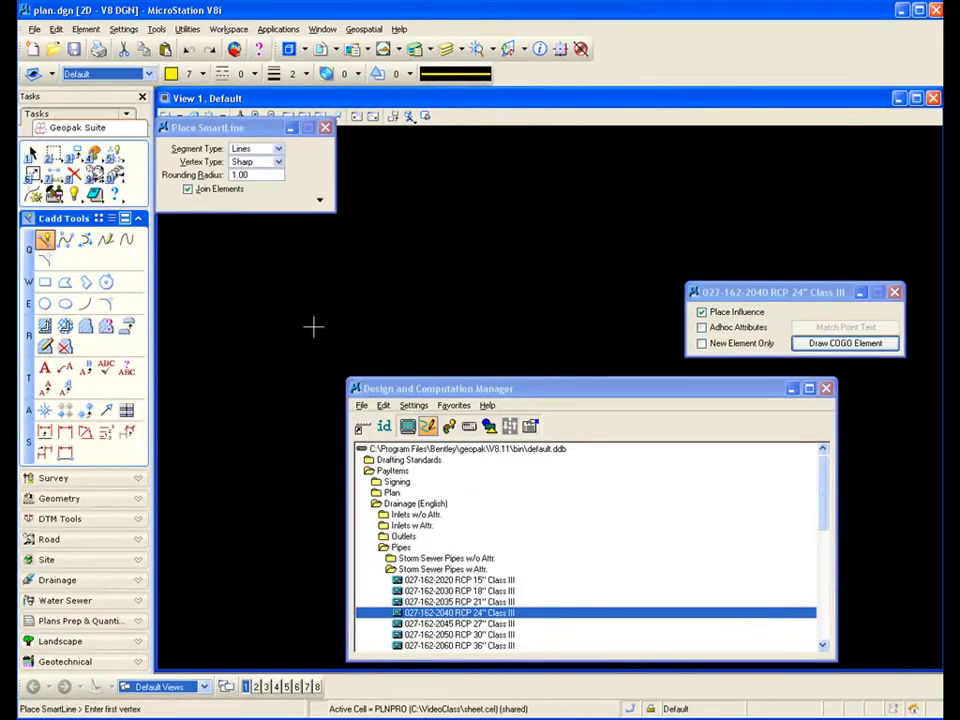
click(205, 190)
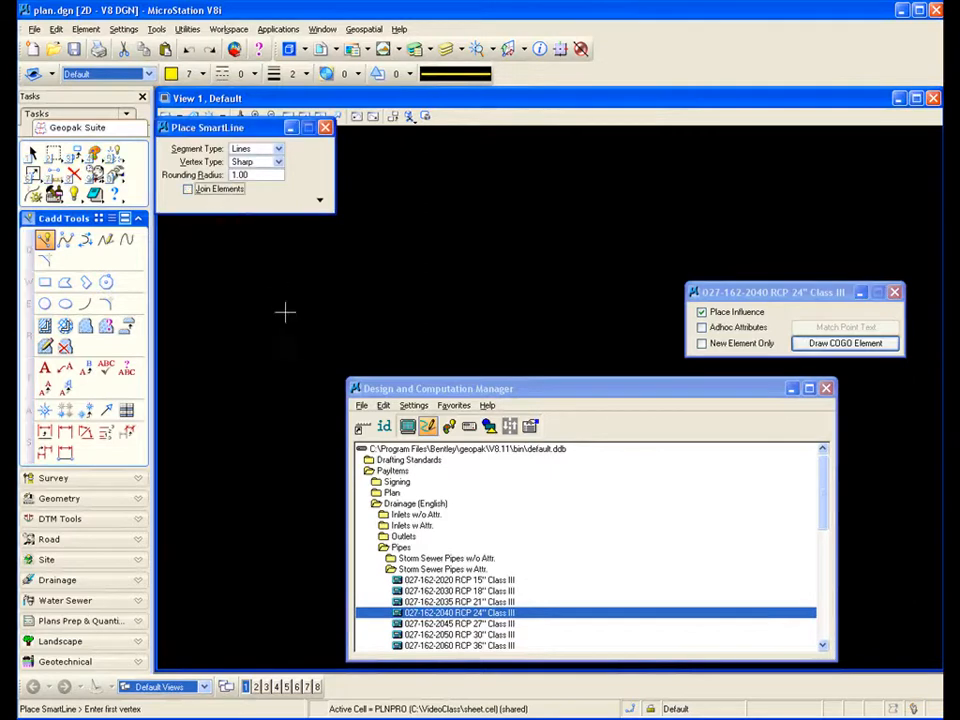
click(285, 332)
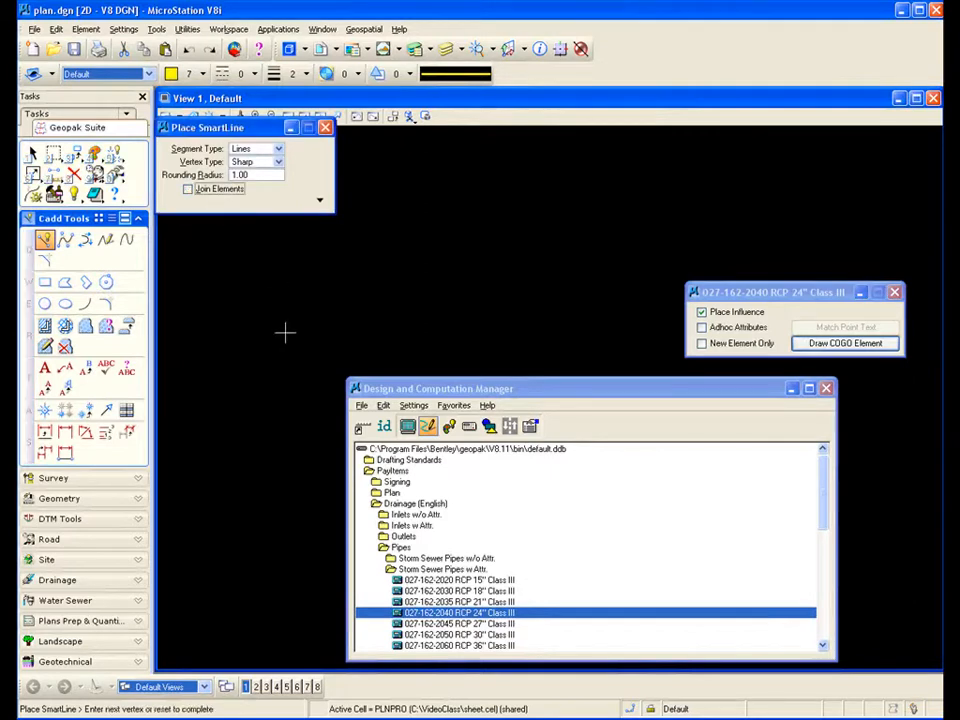
right_click(579, 216)
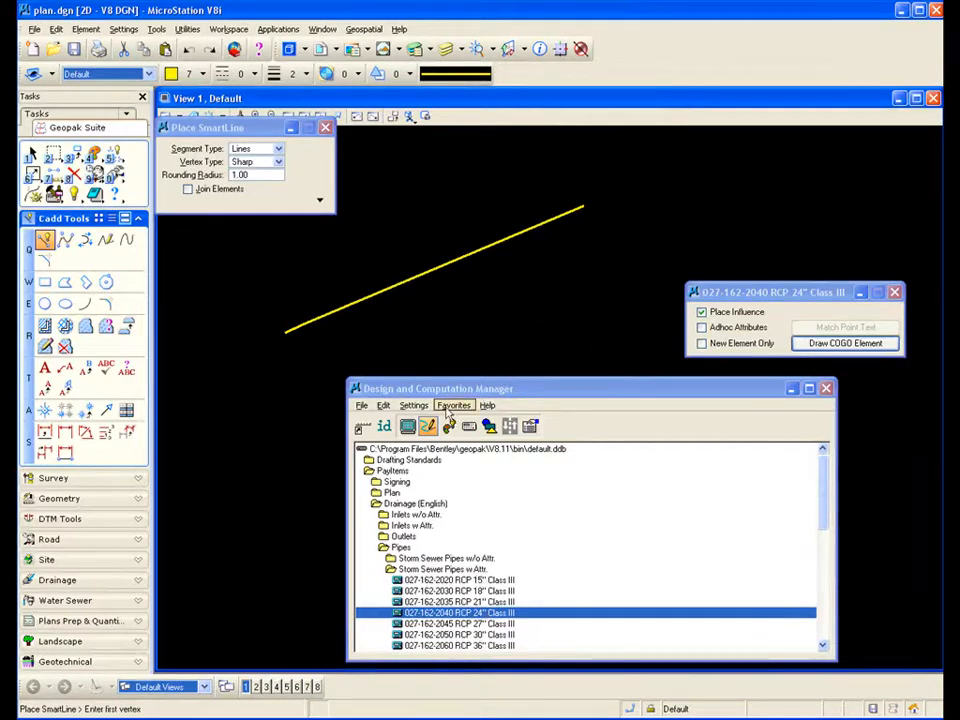
Step: Collapse the Storm Sewer Pipes w Attr., Pipes, Drainage (English) and PayItems folders
double_click(408, 570)
click(405, 559)
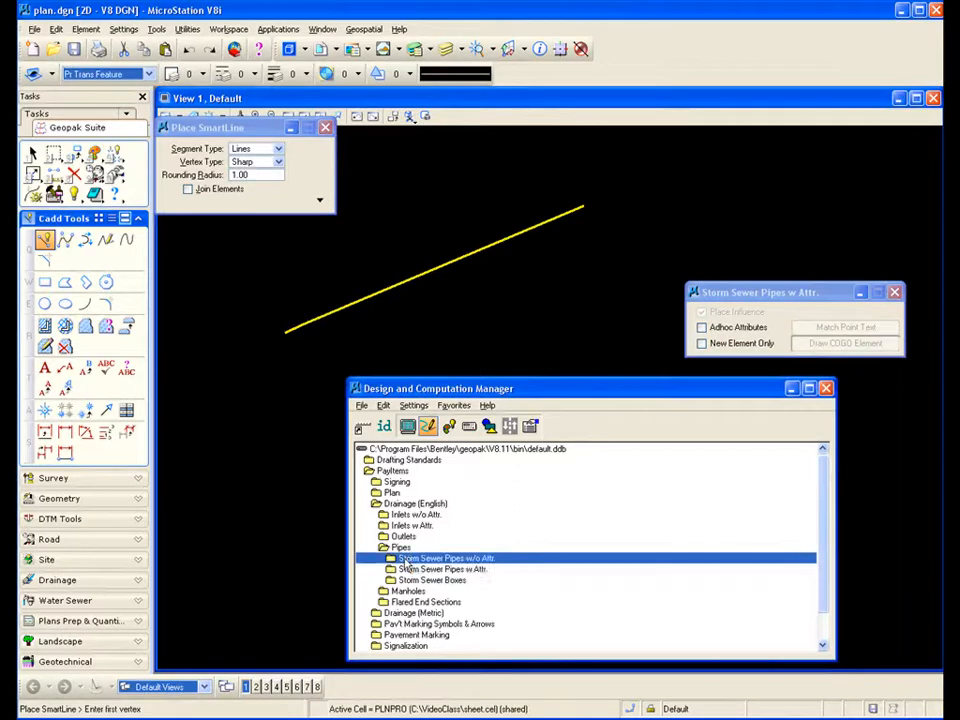
click(399, 548)
double_click(399, 548)
click(395, 503)
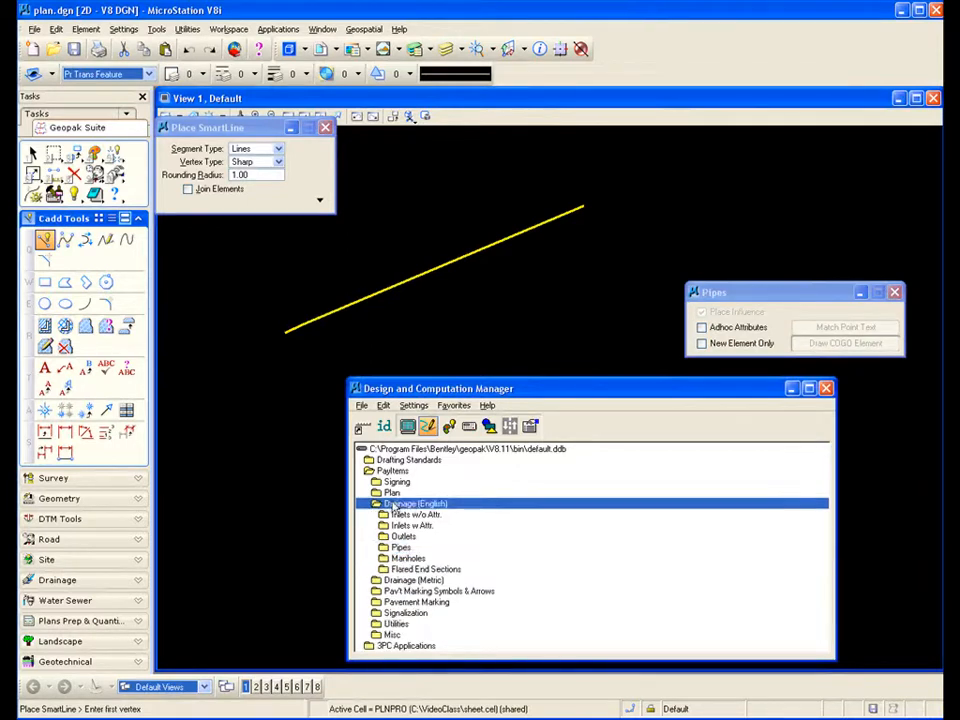
double_click(395, 503)
double_click(392, 470)
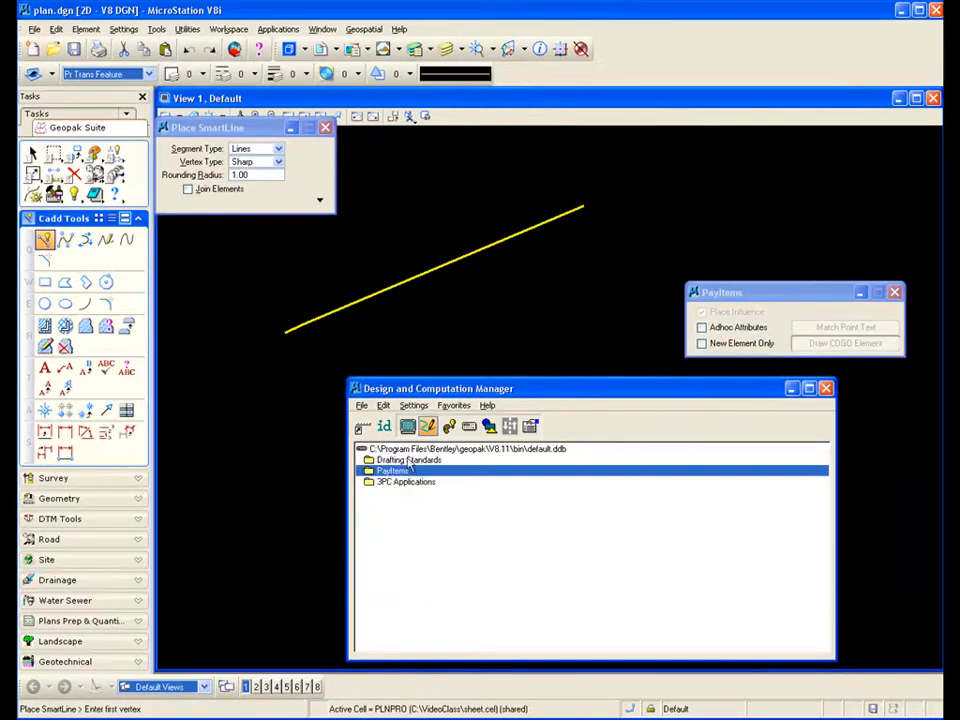
Step: Expand Drafting Standards > Imperial > Right of Way in the manager's tree
click(406, 459)
double_click(406, 459)
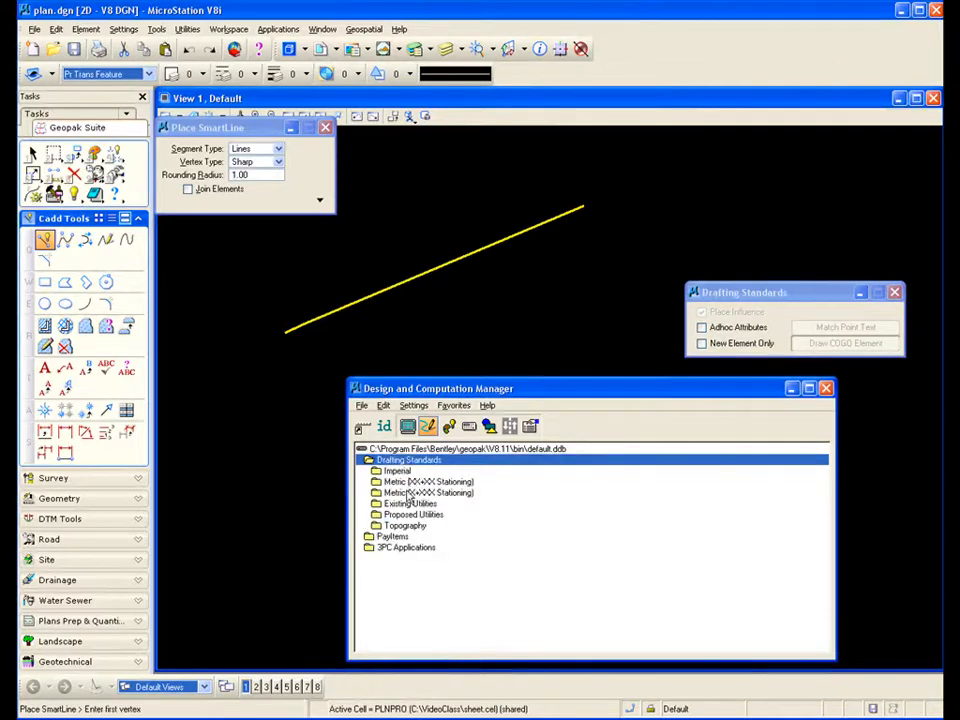
click(397, 470)
double_click(397, 470)
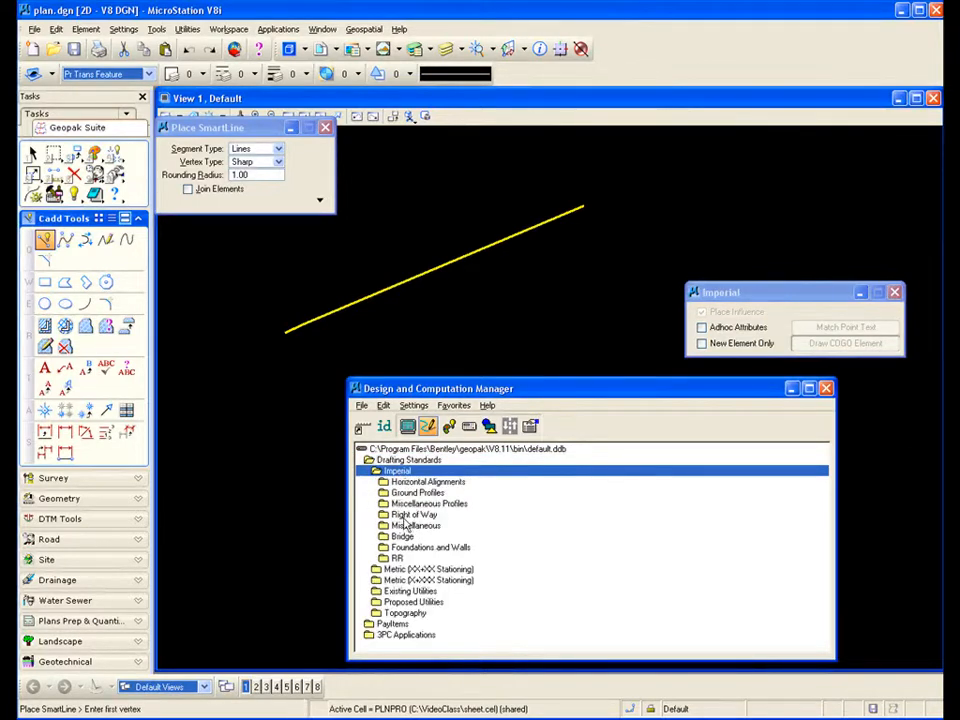
click(420, 514)
double_click(420, 514)
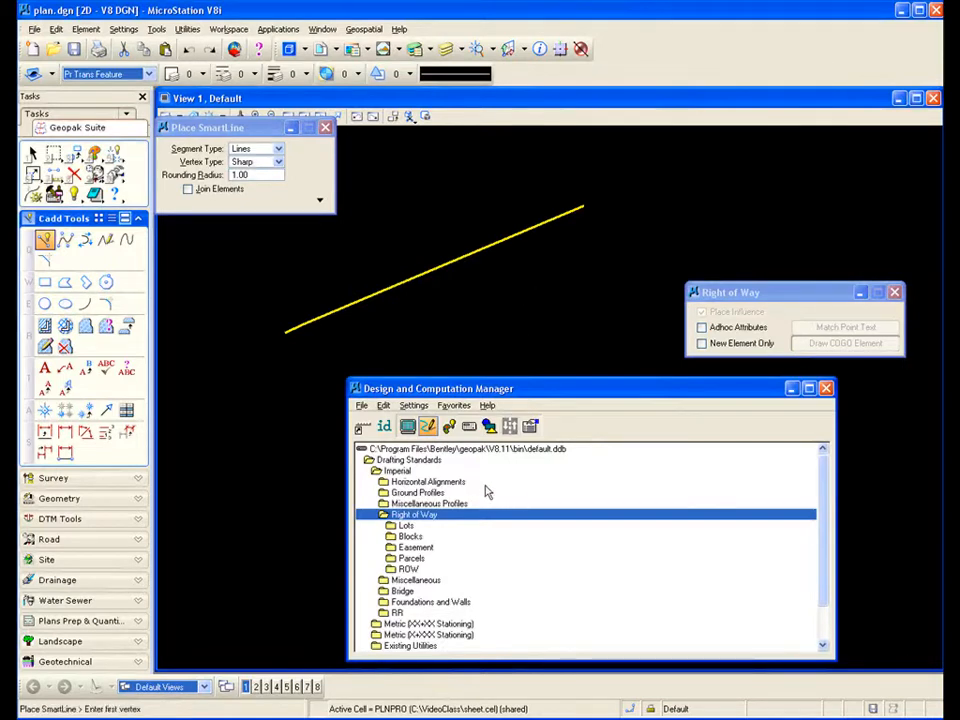
Step: Identify the drawn yellow line to locate its item in the tree, then move the manager up and make it taller
click(384, 426)
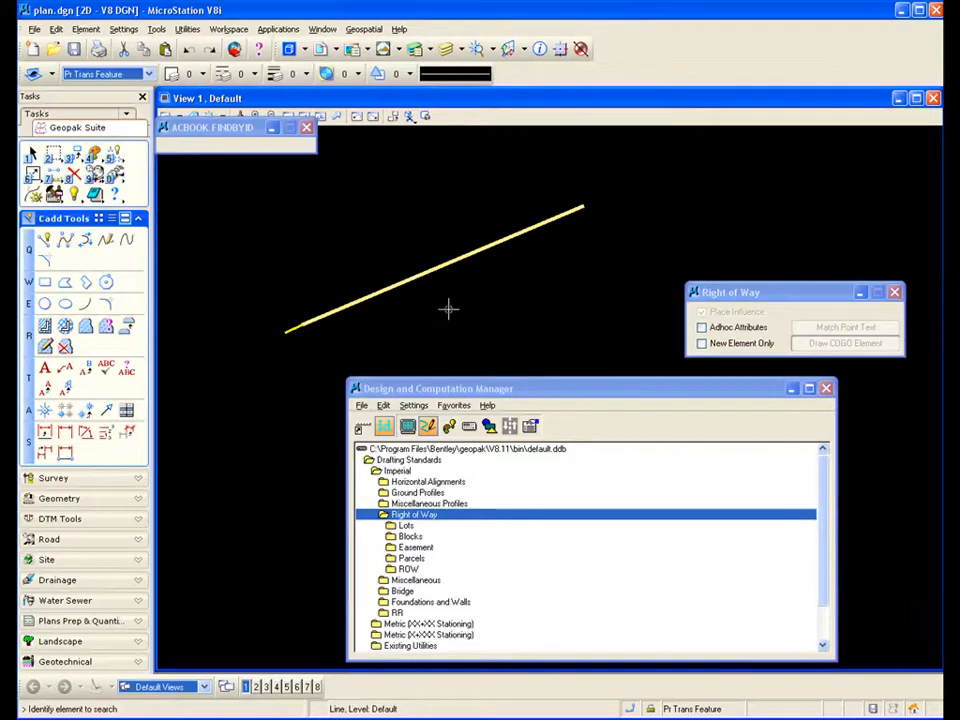
click(448, 308)
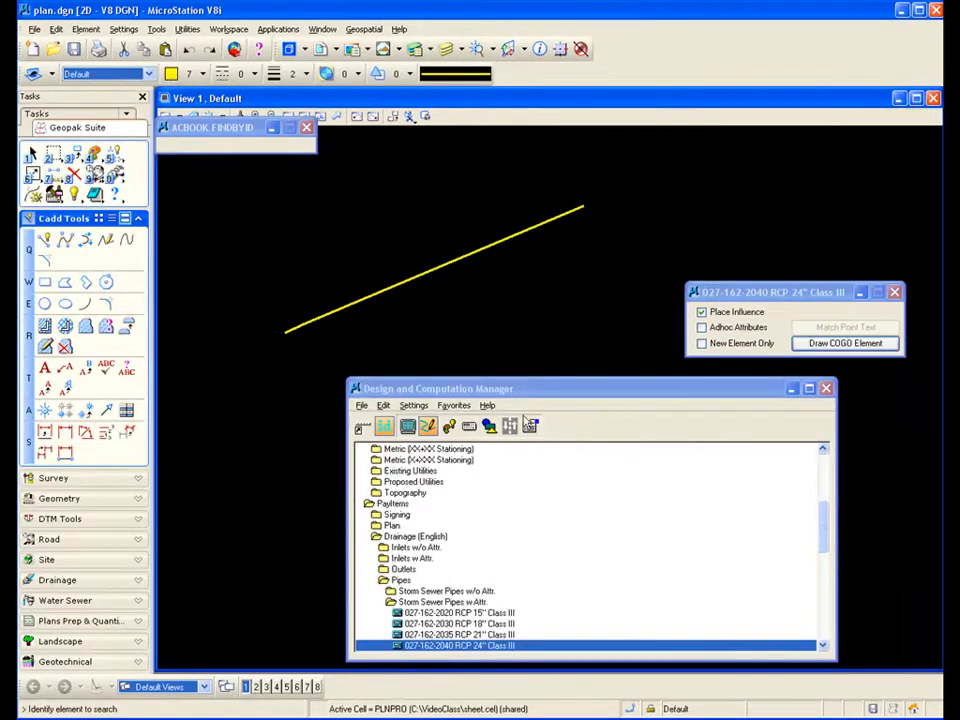
drag(514, 390, 519, 340)
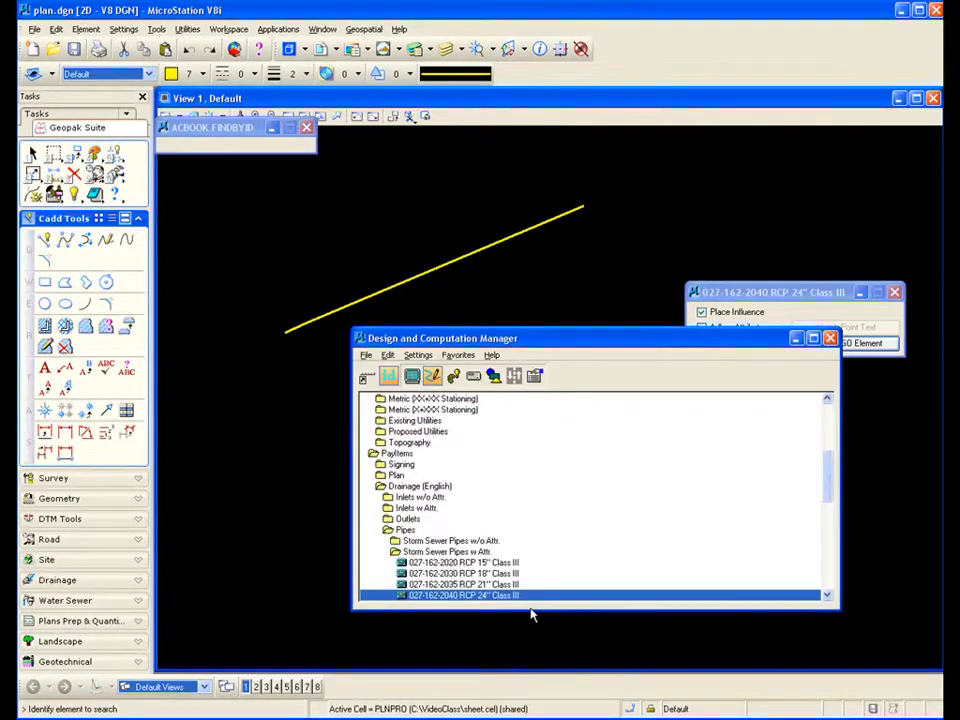
drag(531, 611, 533, 645)
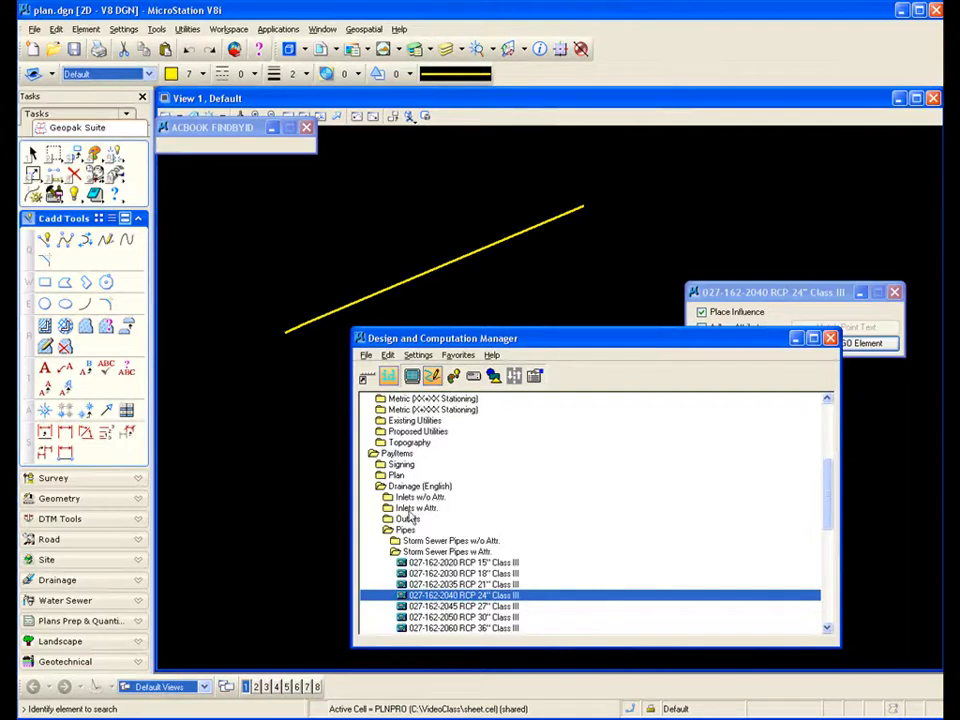
click(390, 377)
drag(470, 342, 466, 346)
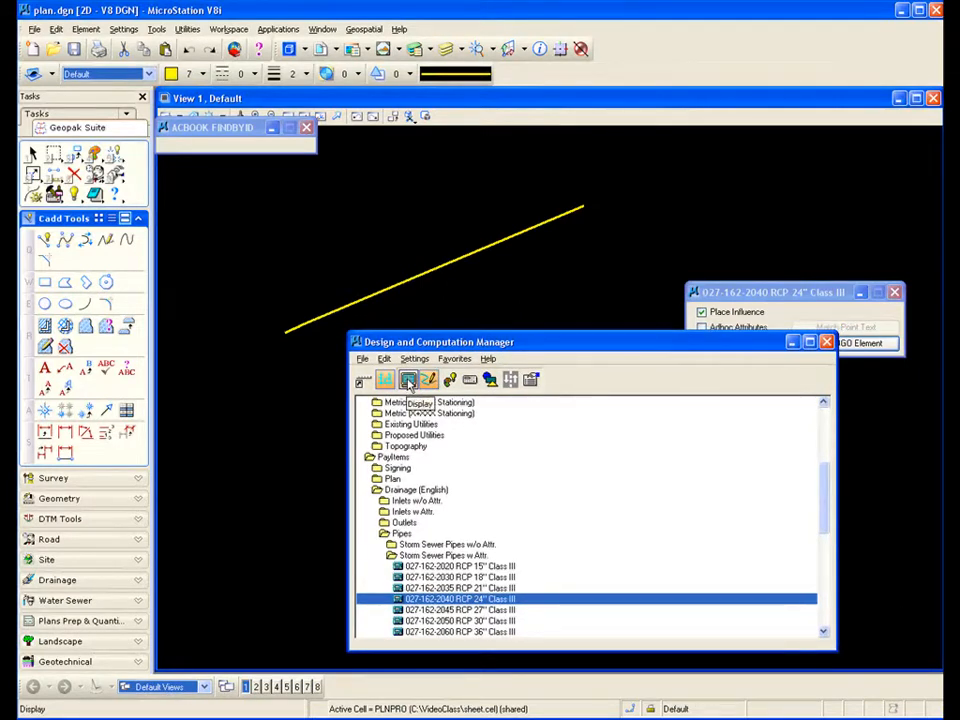
click(408, 380)
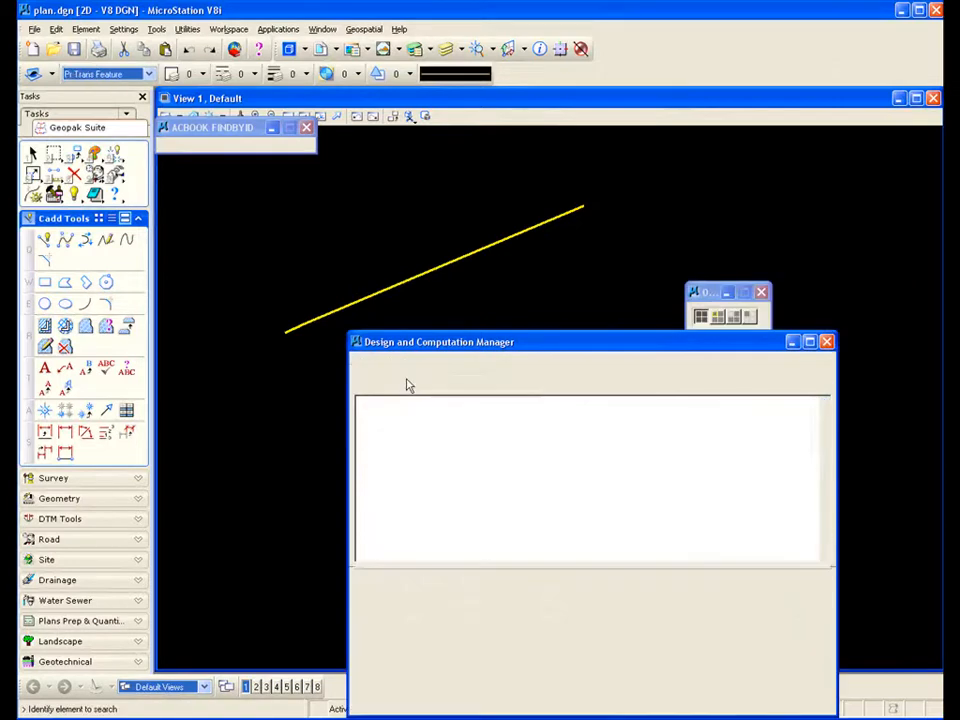
drag(478, 340, 550, 299)
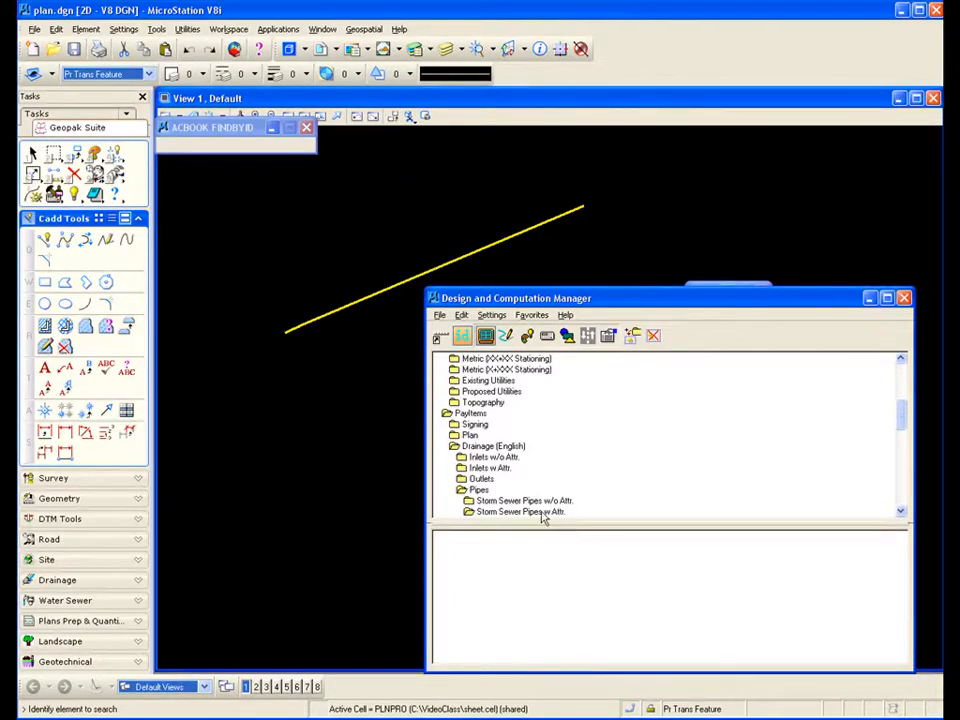
click(901, 511)
click(901, 513)
click(901, 513)
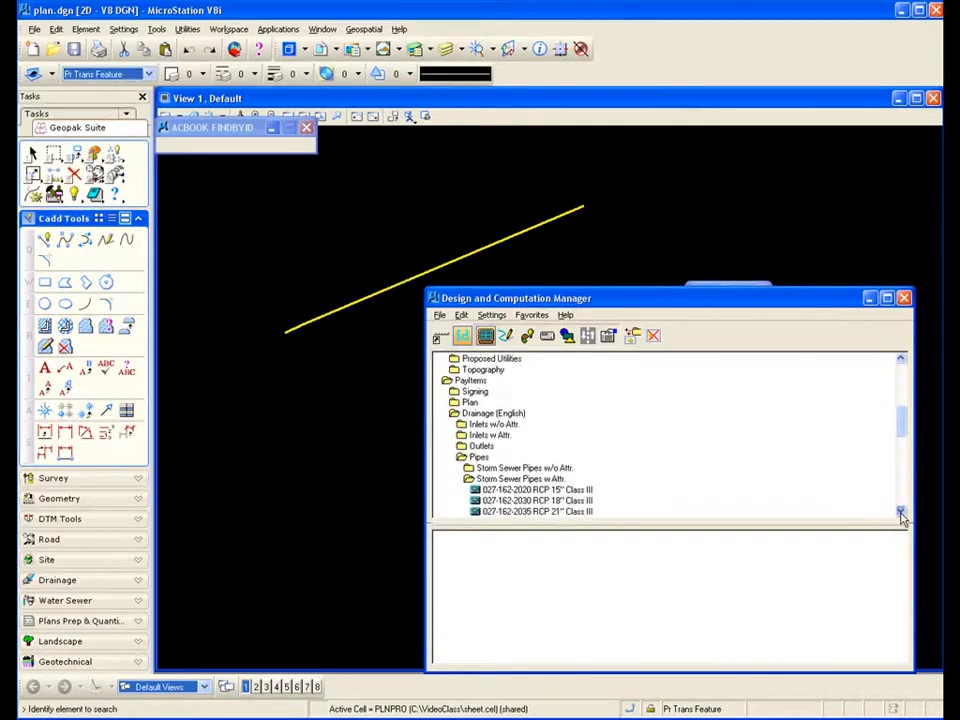
click(901, 513)
click(901, 513)
click(901, 513)
click(901, 513)
click(901, 513)
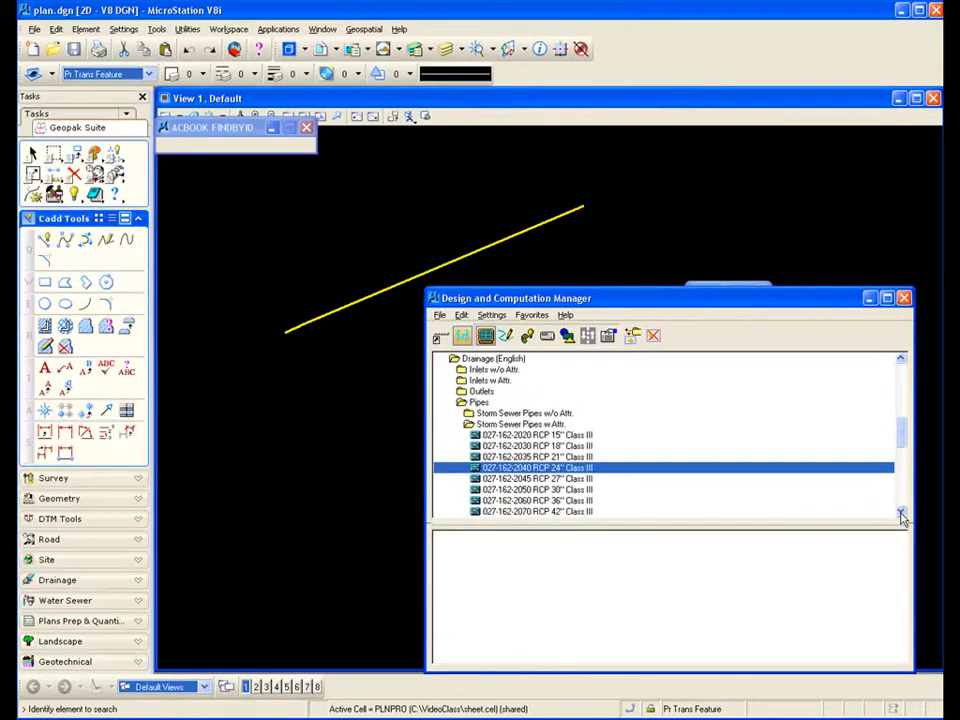
double_click(537, 468)
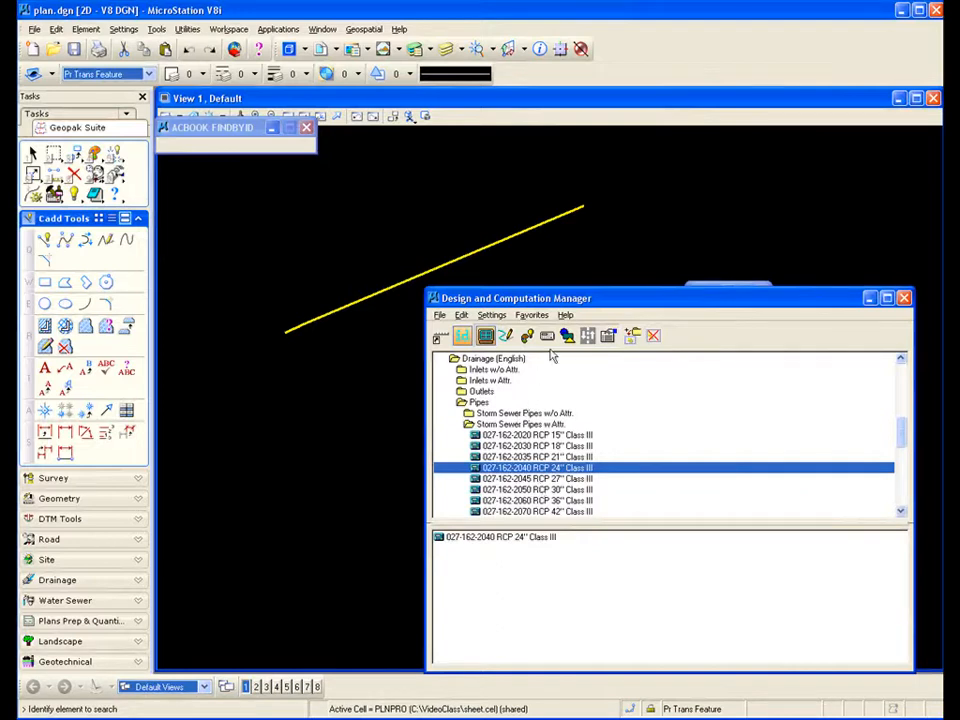
Step: Move the manager and the display options dialog clear of the drawn line, and activate Highlight Selection
drag(559, 303, 505, 422)
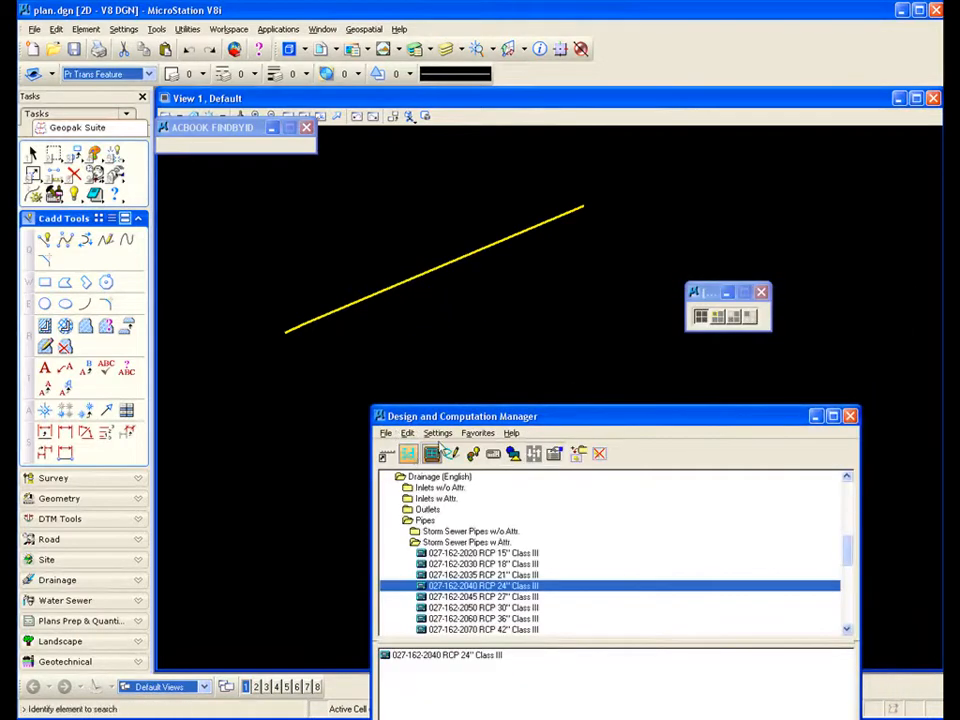
drag(714, 296, 682, 263)
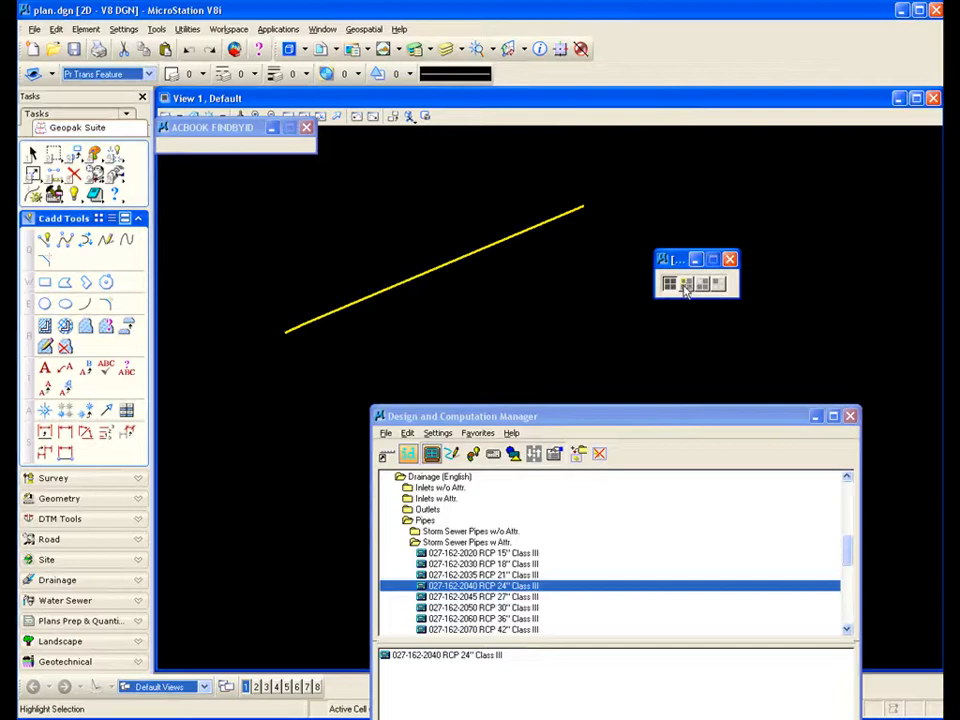
click(686, 285)
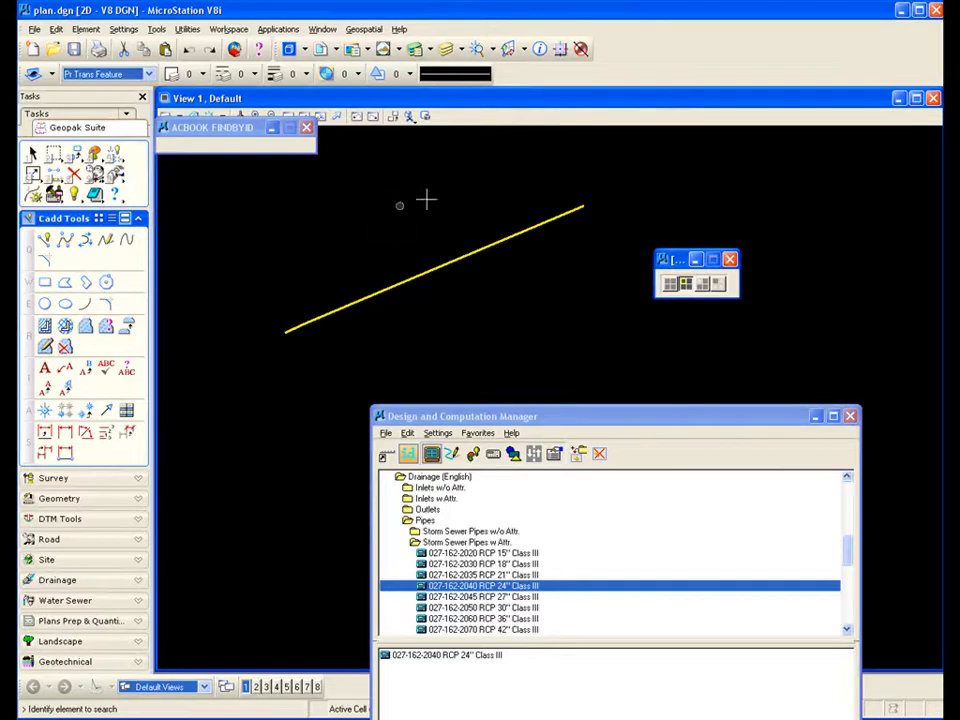
Step: Set the design file's Element Highlight Color to green in the Color settings
click(124, 29)
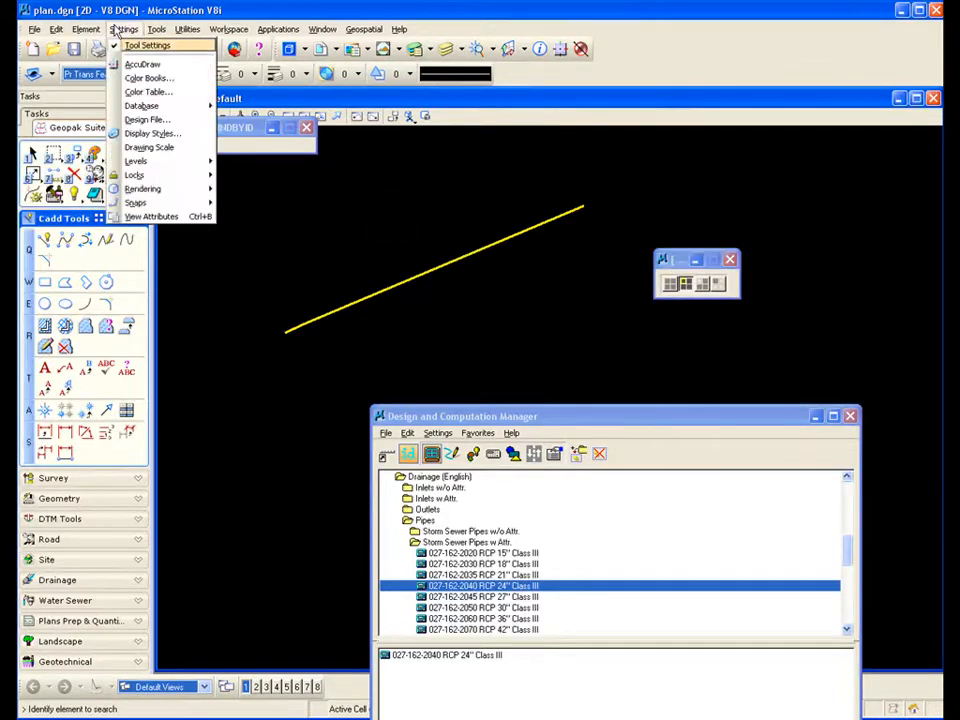
click(140, 120)
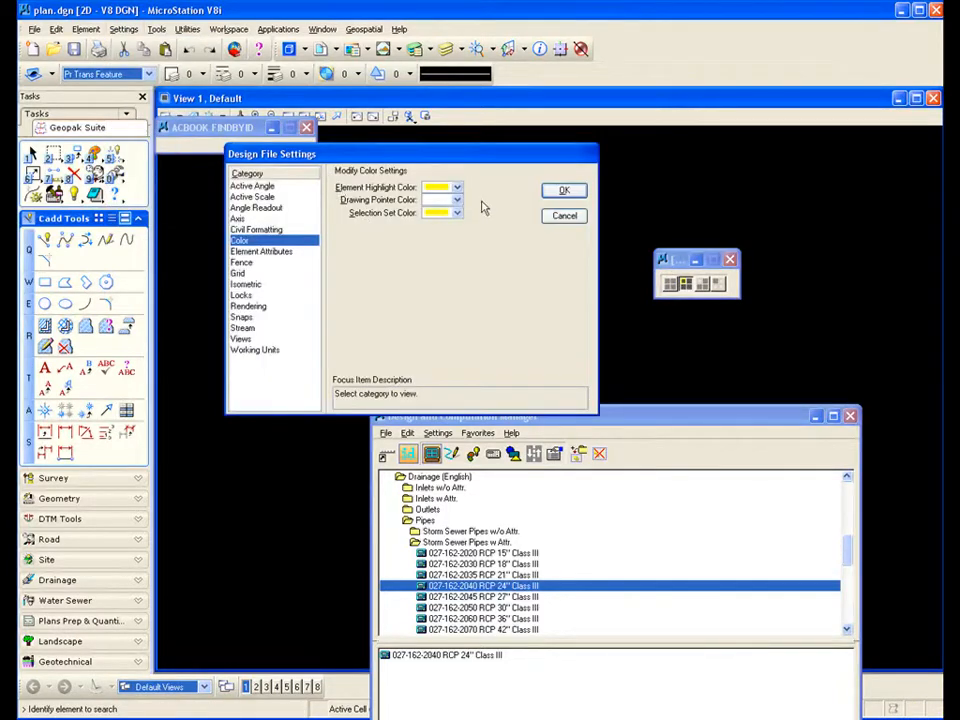
click(430, 190)
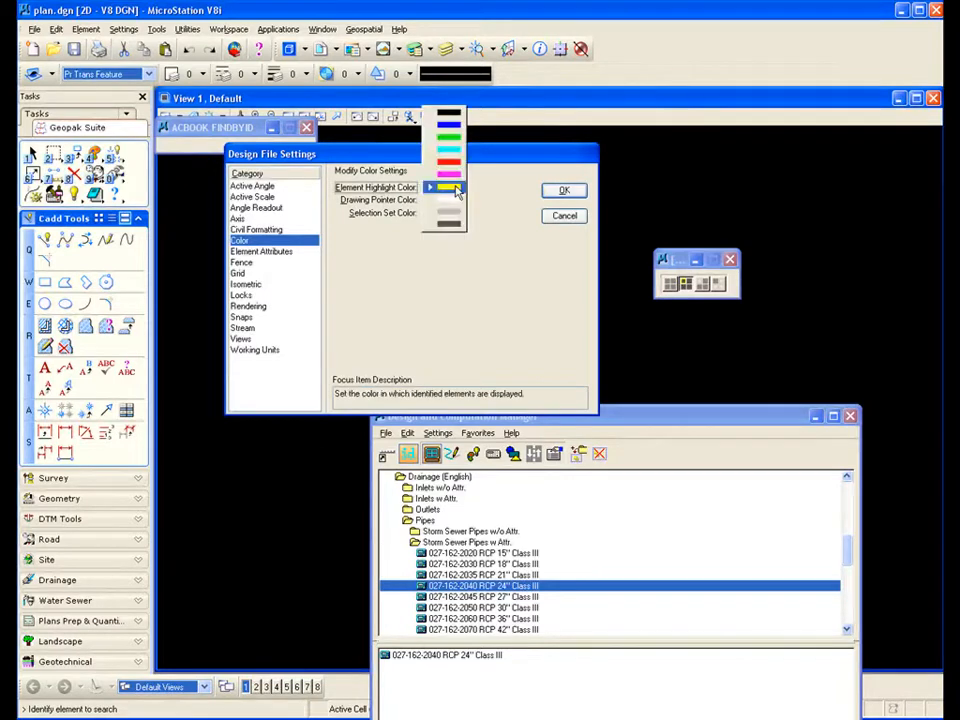
click(448, 137)
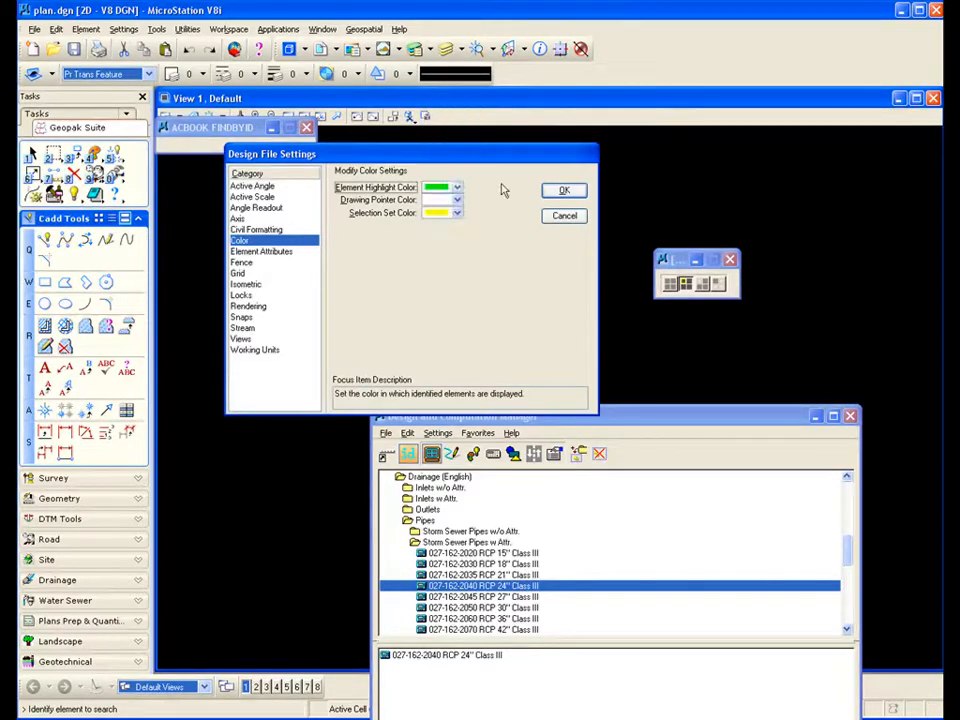
click(562, 190)
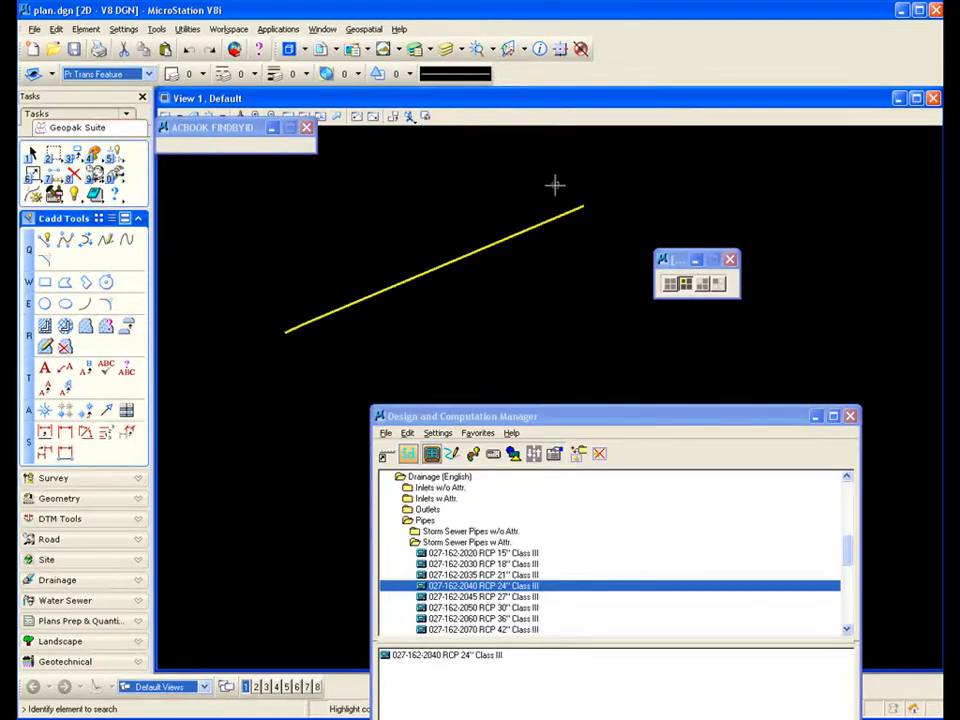
Step: Cycle the collected RCP 24" Class III pipe through the highlight, hide-selection and Display Only Selection modes
click(685, 285)
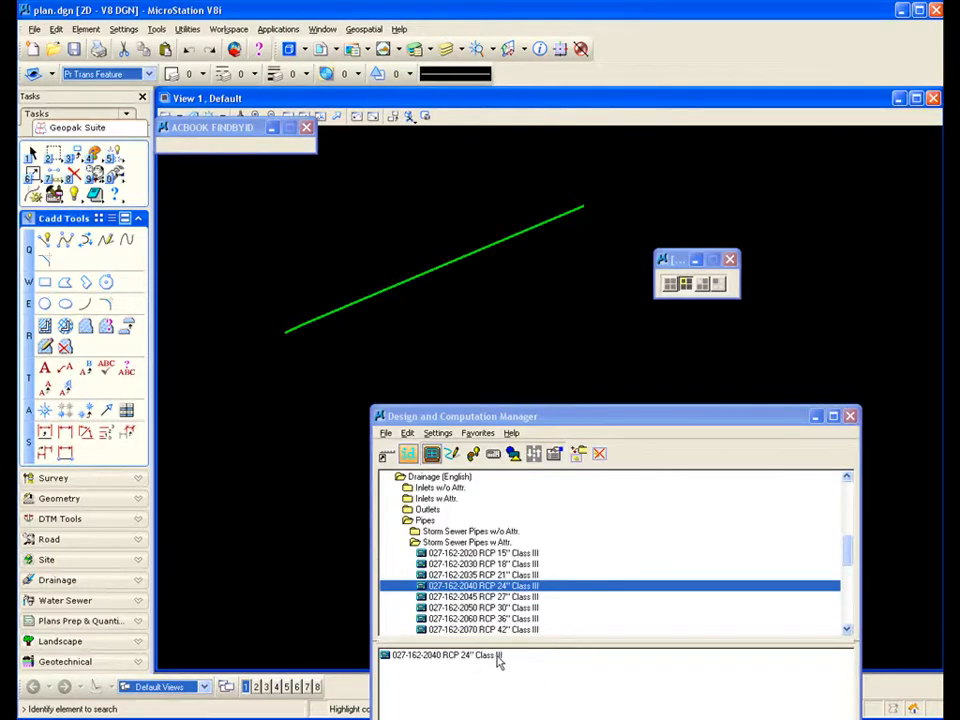
click(704, 287)
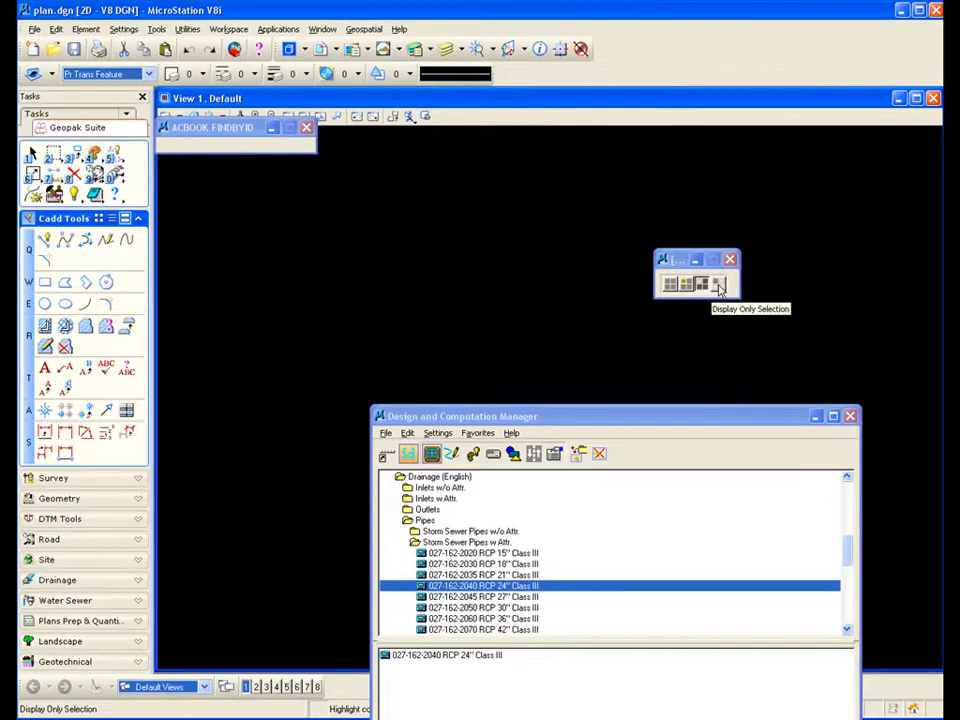
click(719, 287)
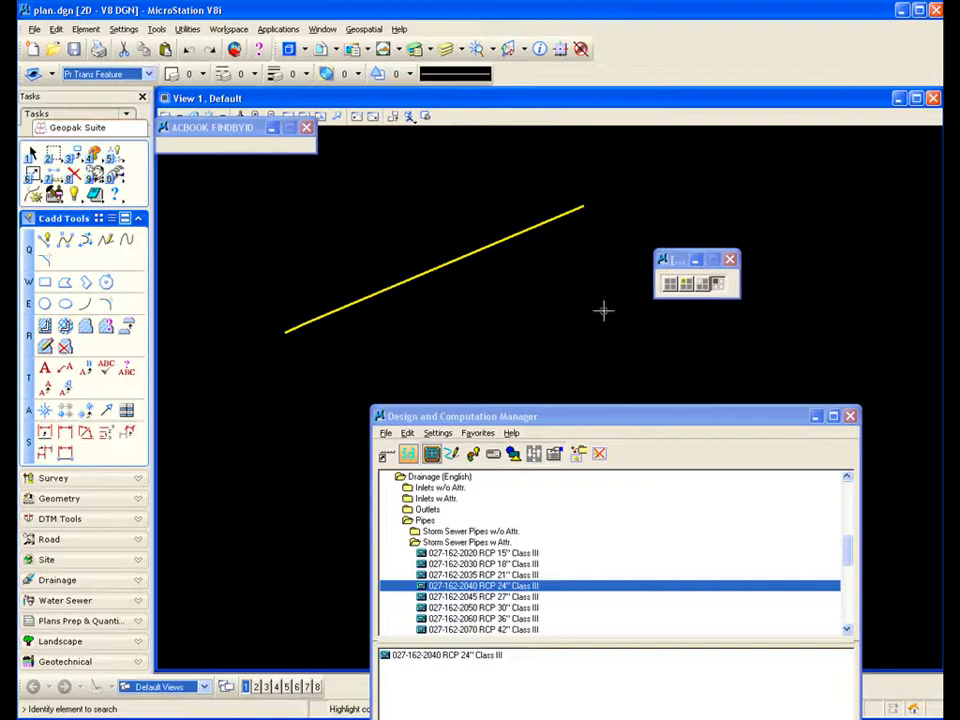
click(722, 286)
click(446, 543)
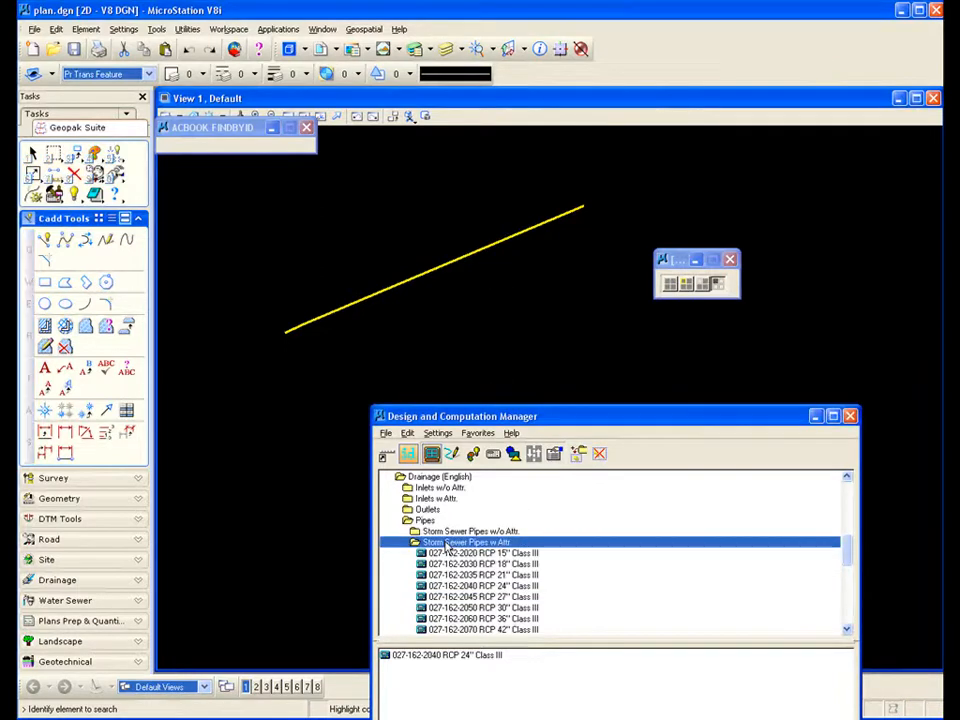
right_click(472, 544)
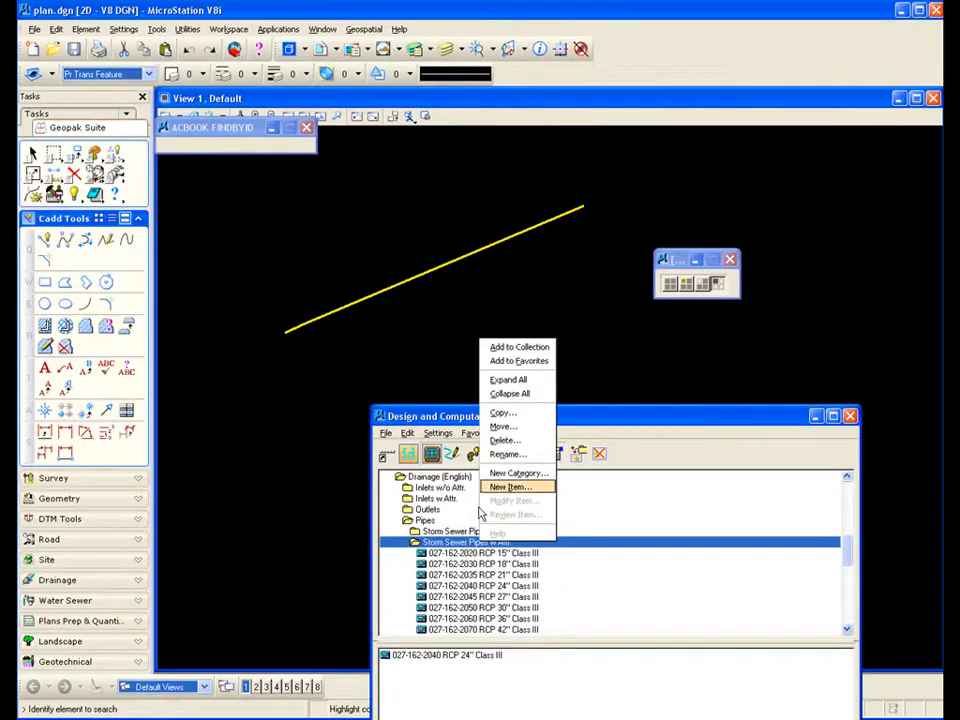
click(513, 349)
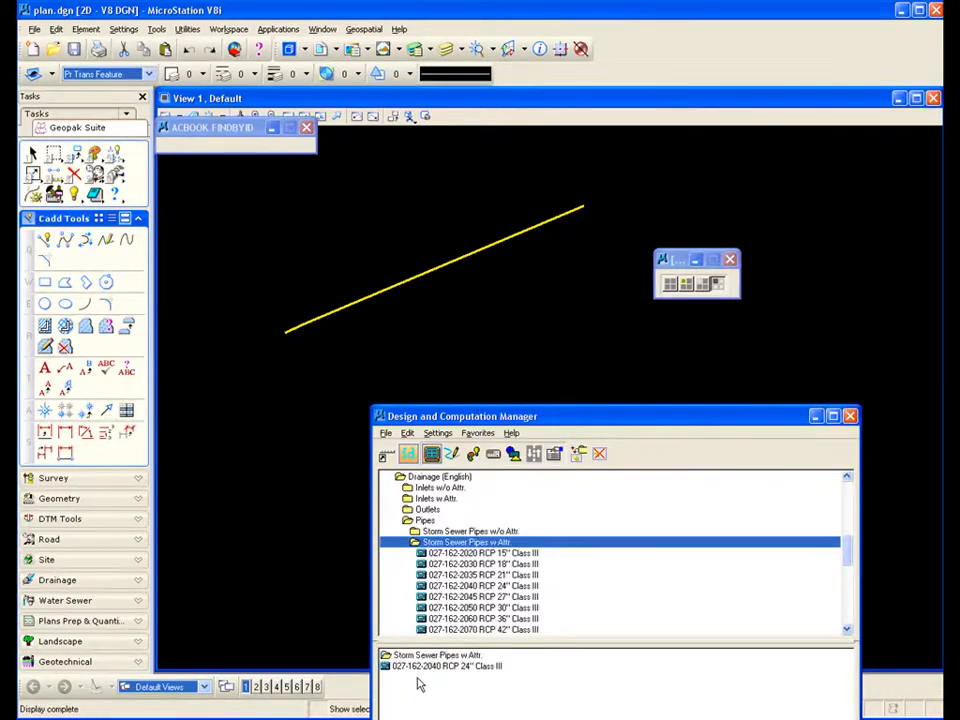
double_click(421, 664)
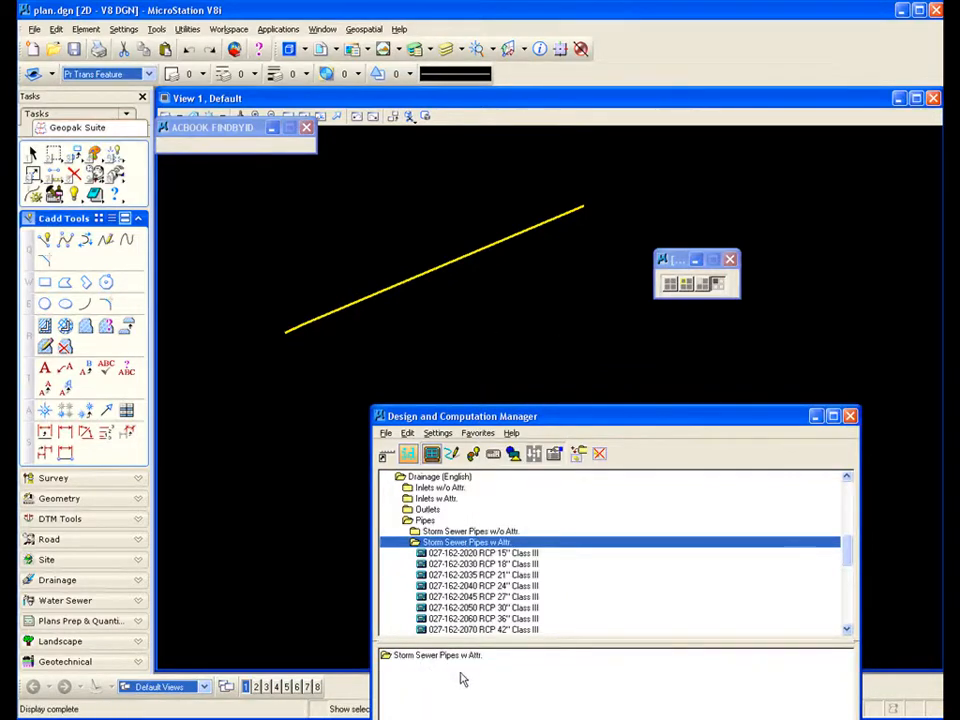
click(412, 657)
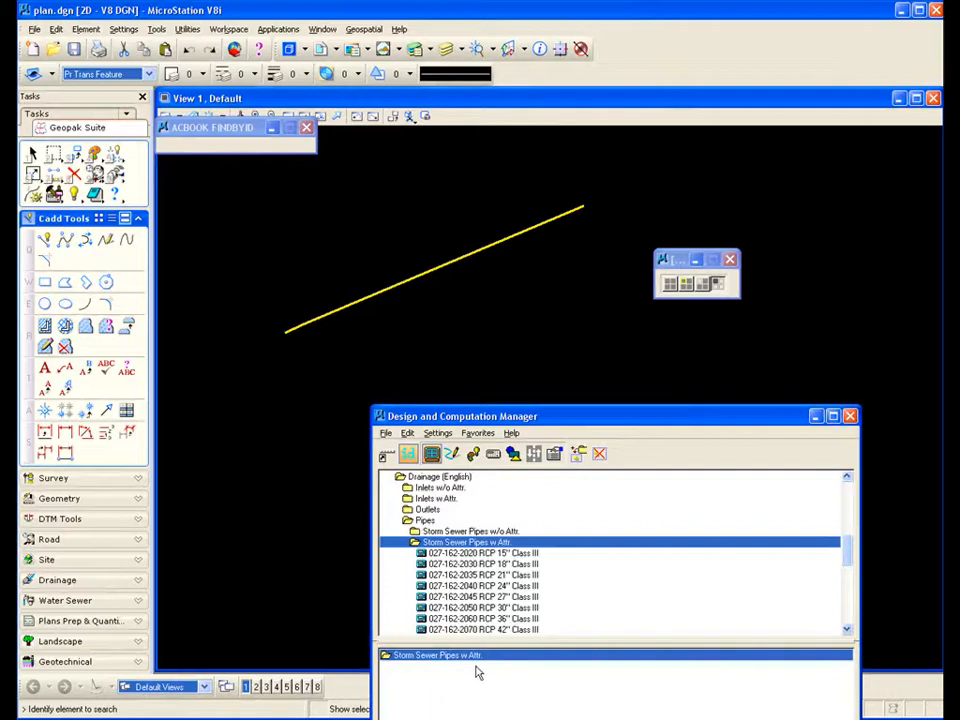
Step: Highlight the collected pipe category in the drawing, restore Normal Display, and close the display options dialog
click(686, 285)
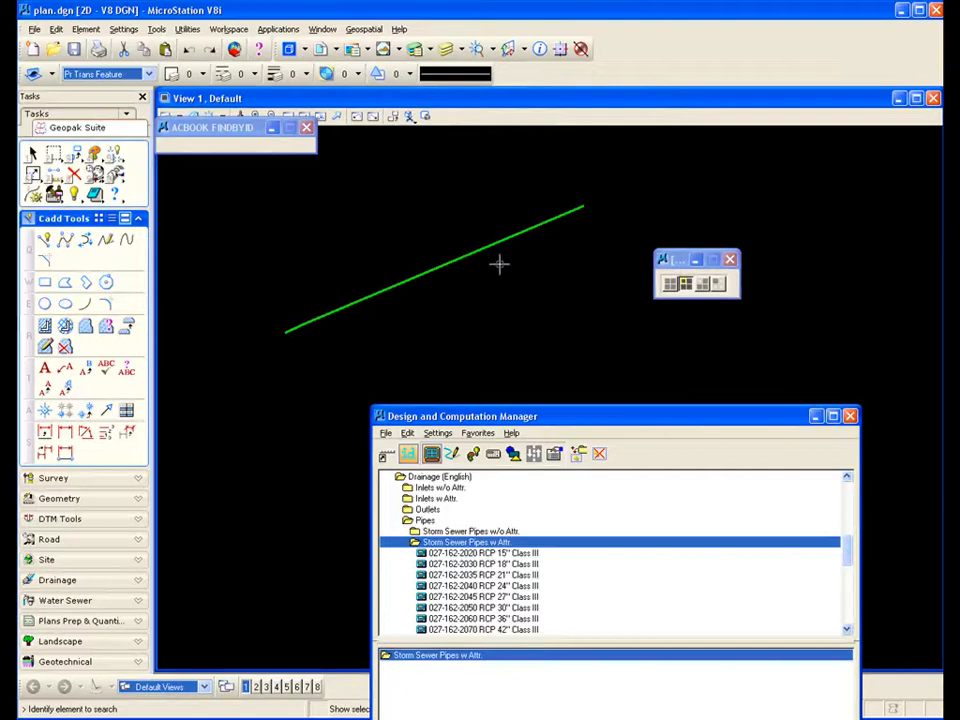
drag(677, 261, 665, 241)
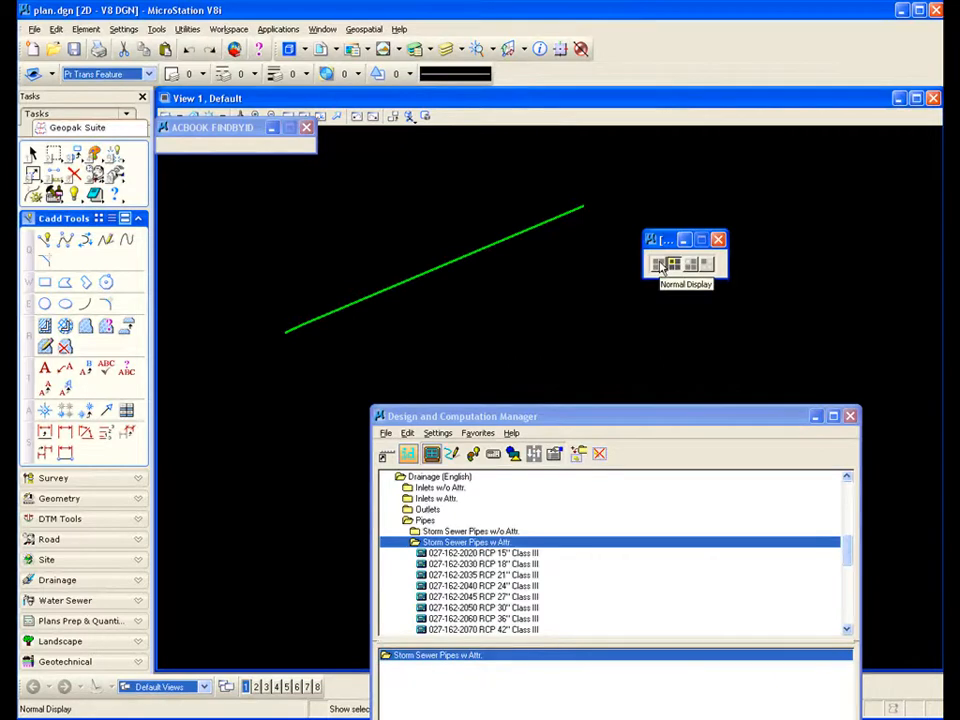
click(659, 265)
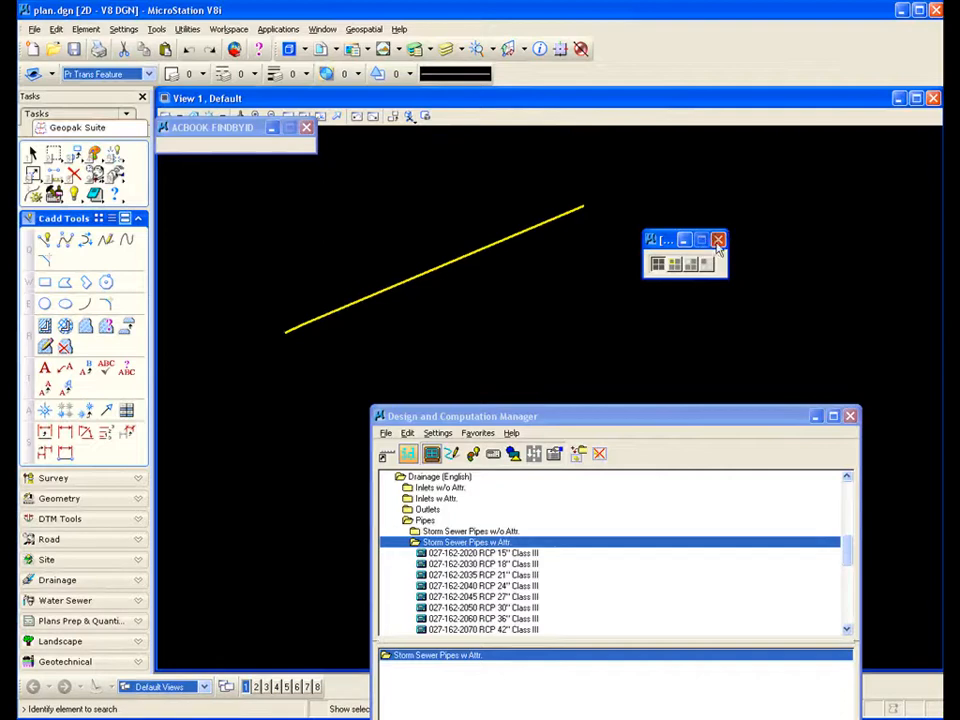
click(717, 240)
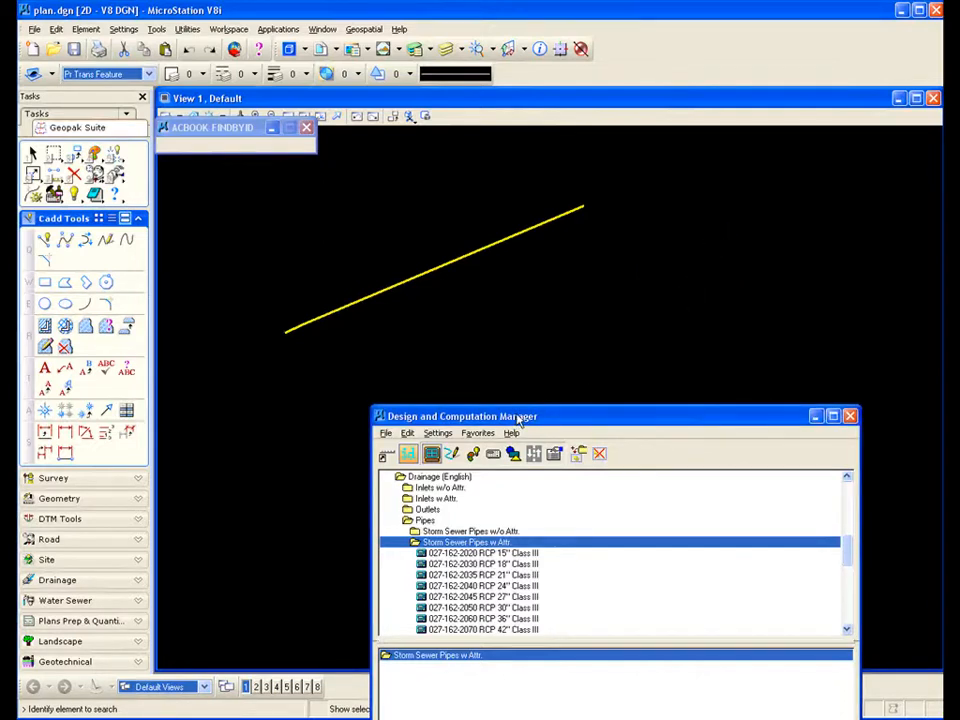
Step: Switch the manager to Design mode and collapse Pipes, Drainage (English) and PayItems in its tree
drag(515, 416, 519, 397)
click(453, 435)
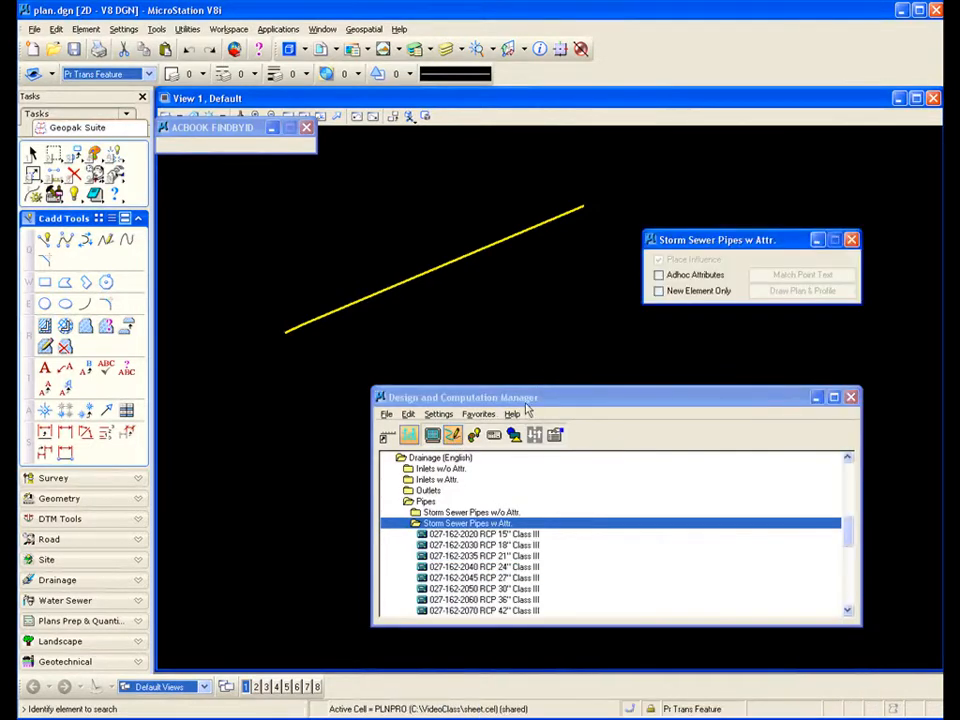
click(425, 502)
double_click(426, 502)
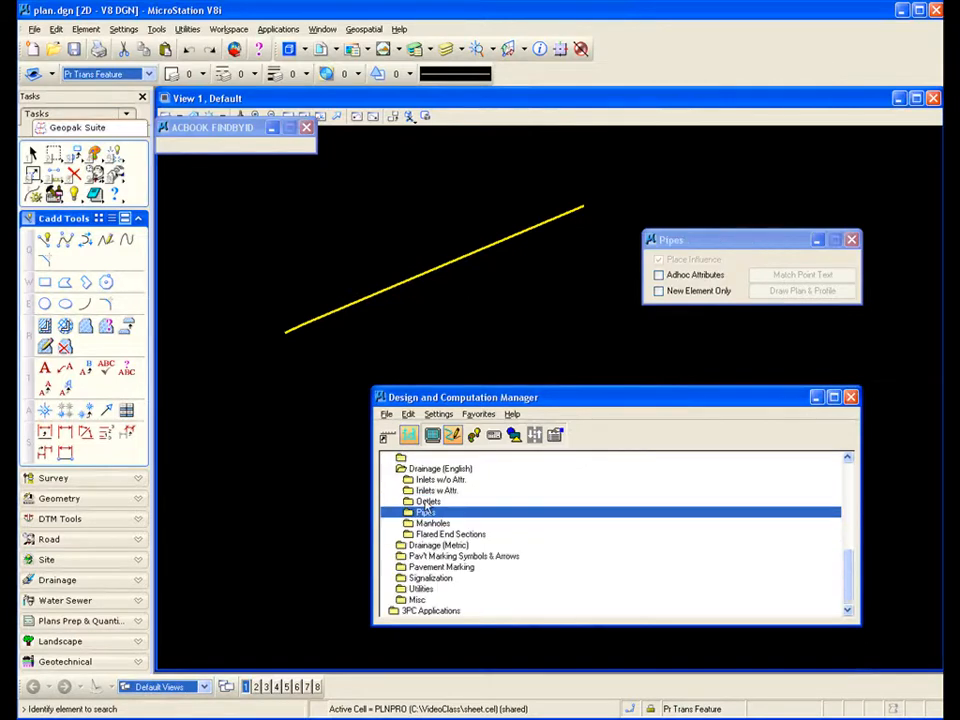
click(424, 469)
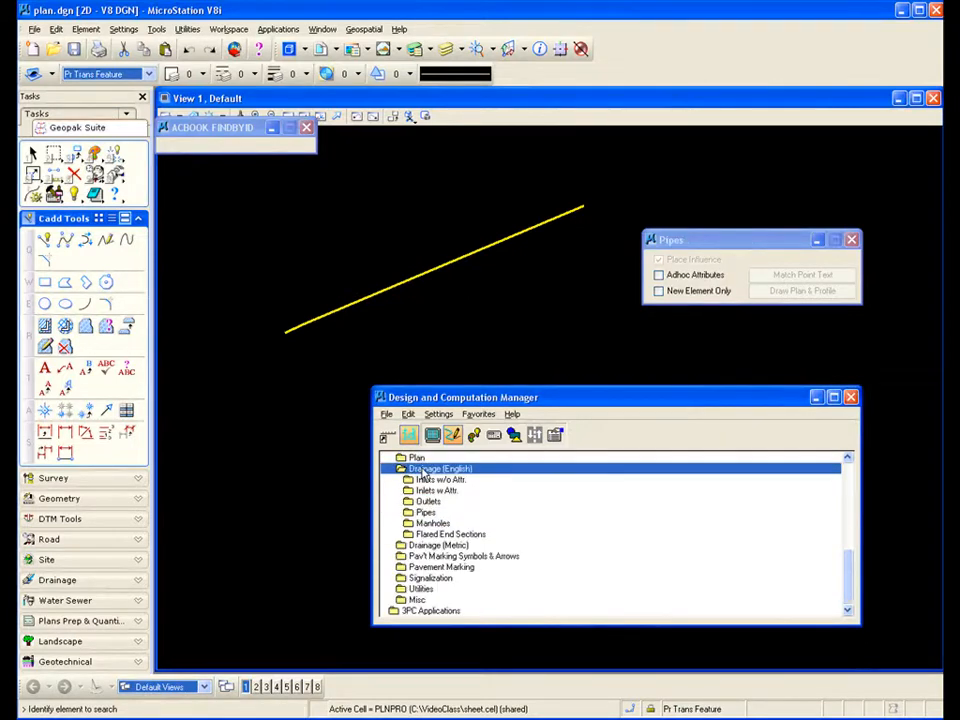
double_click(424, 469)
click(445, 500)
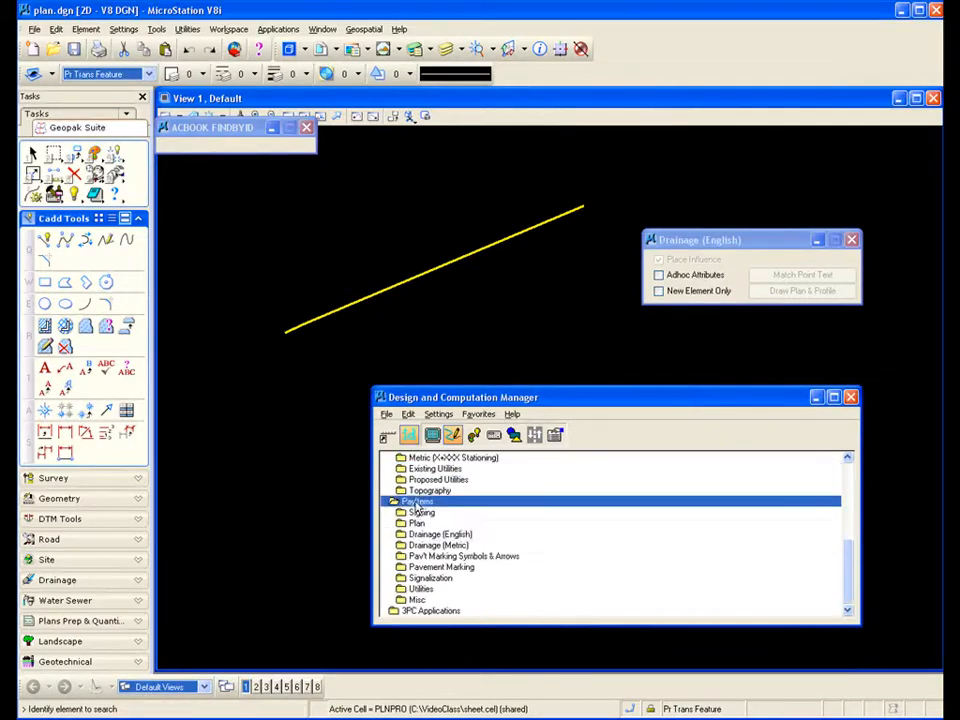
double_click(445, 500)
Step: Collapse Right of Way and expand Horizontal Alignments under Drafting Standards > Imperial
scroll(451, 515, up, 3)
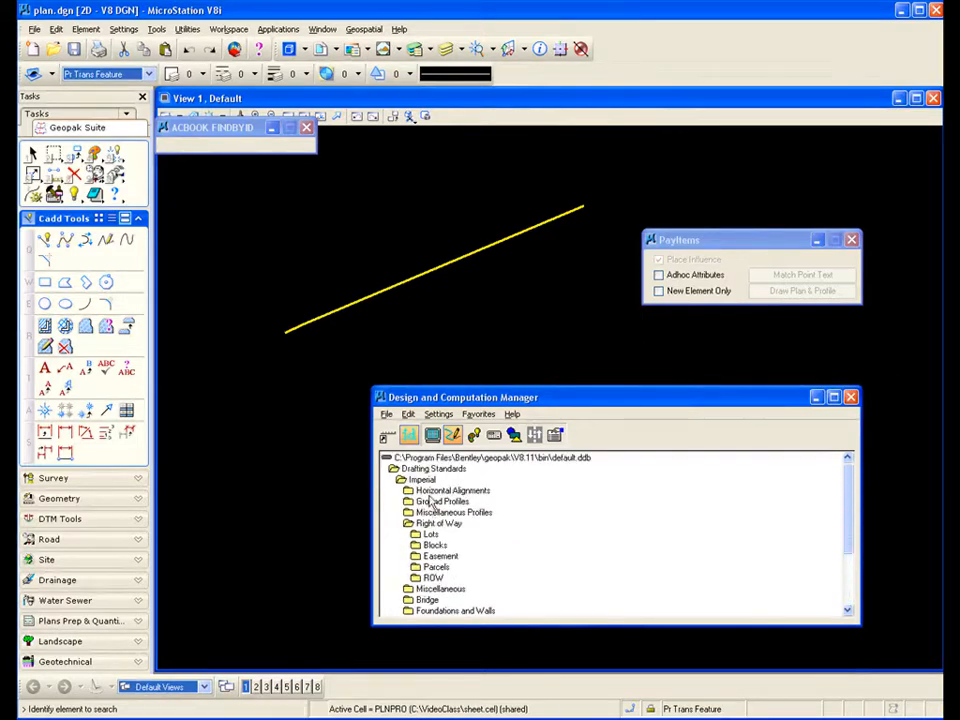
click(433, 524)
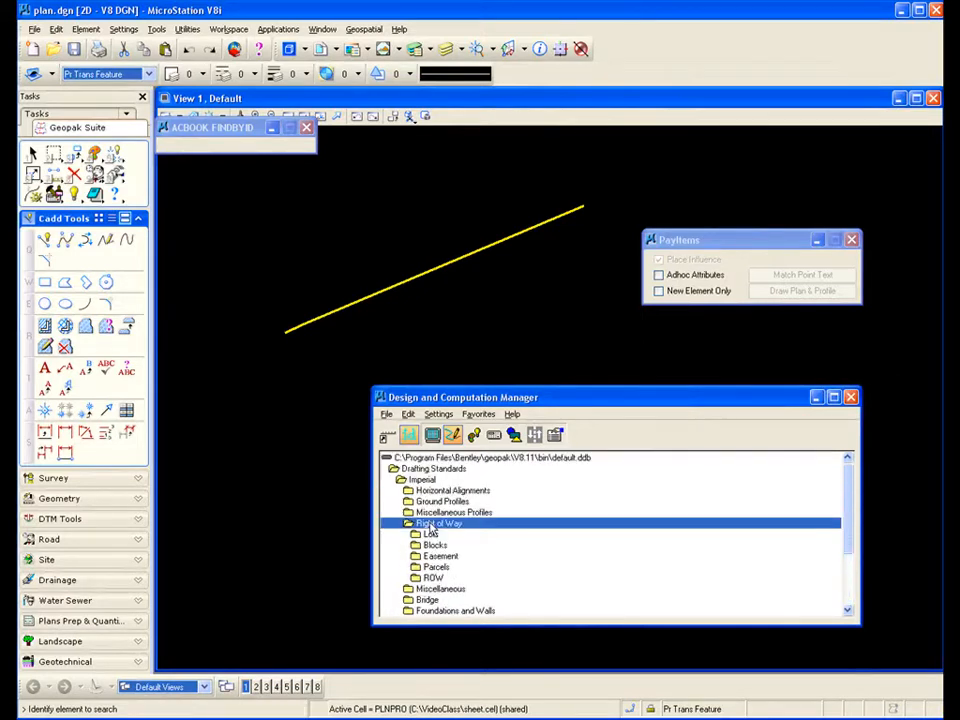
double_click(432, 524)
click(436, 490)
double_click(436, 490)
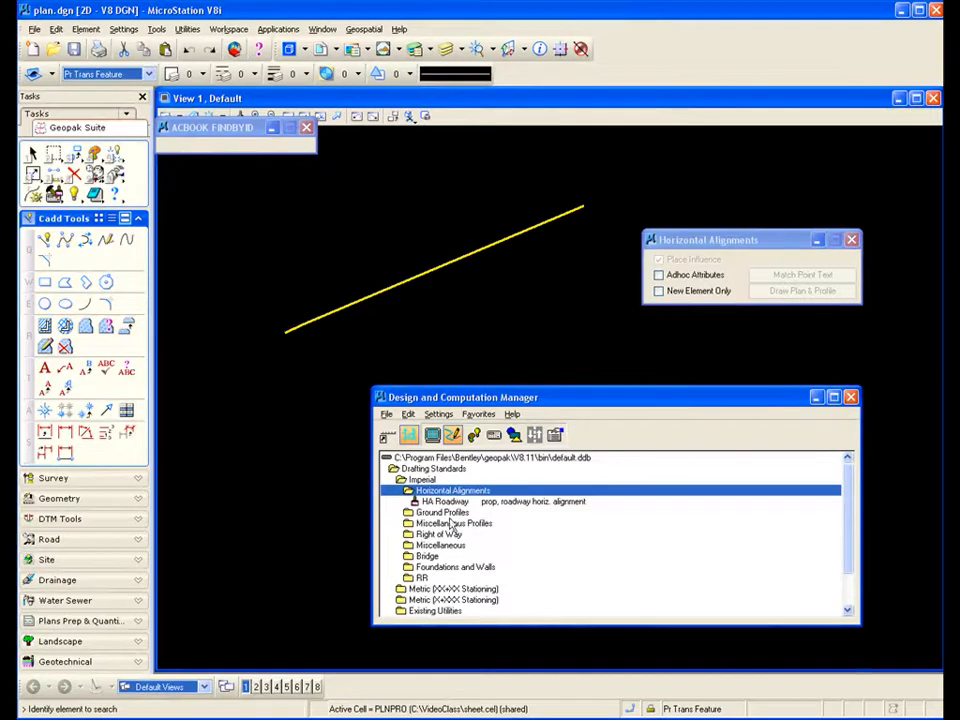
Step: Select the HA Roadway item, turn off Place Influence, and open Draw Plan & Profile with job 101
click(441, 503)
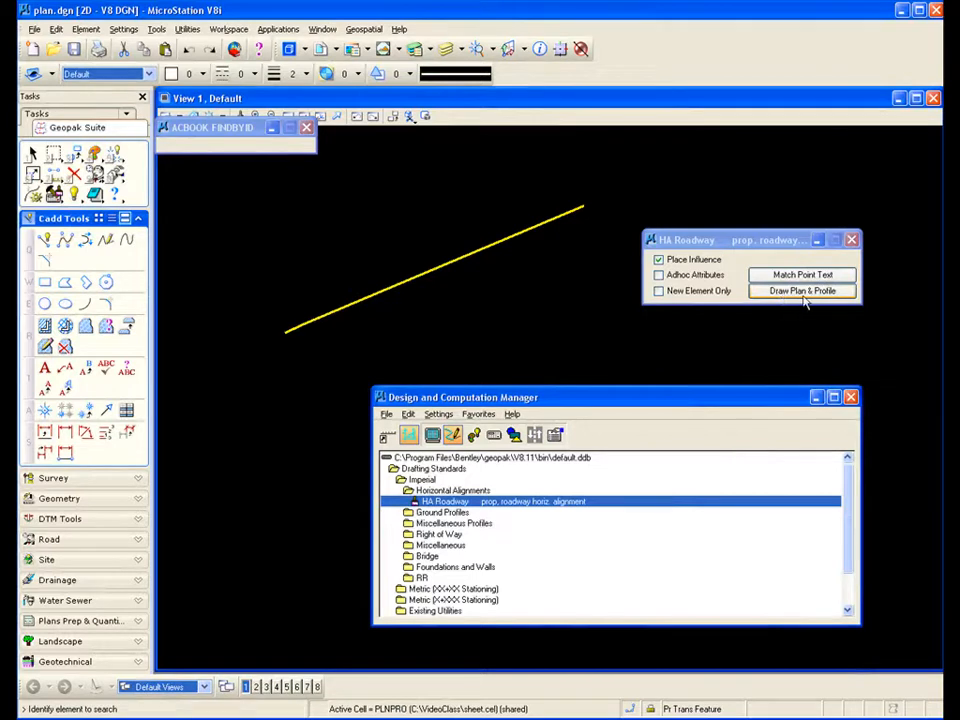
click(659, 260)
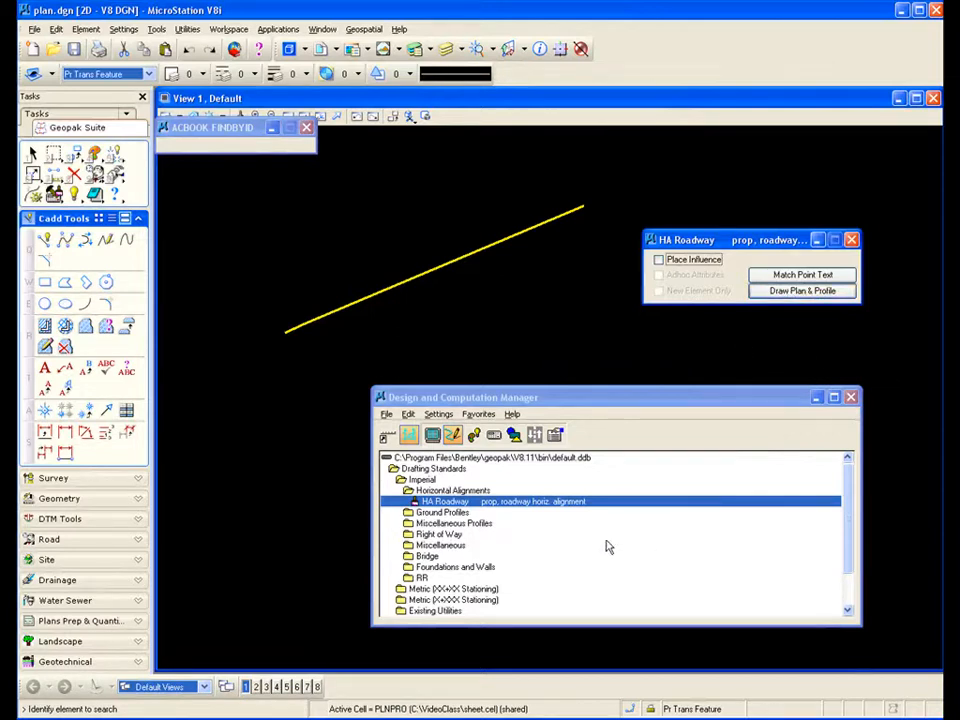
click(798, 291)
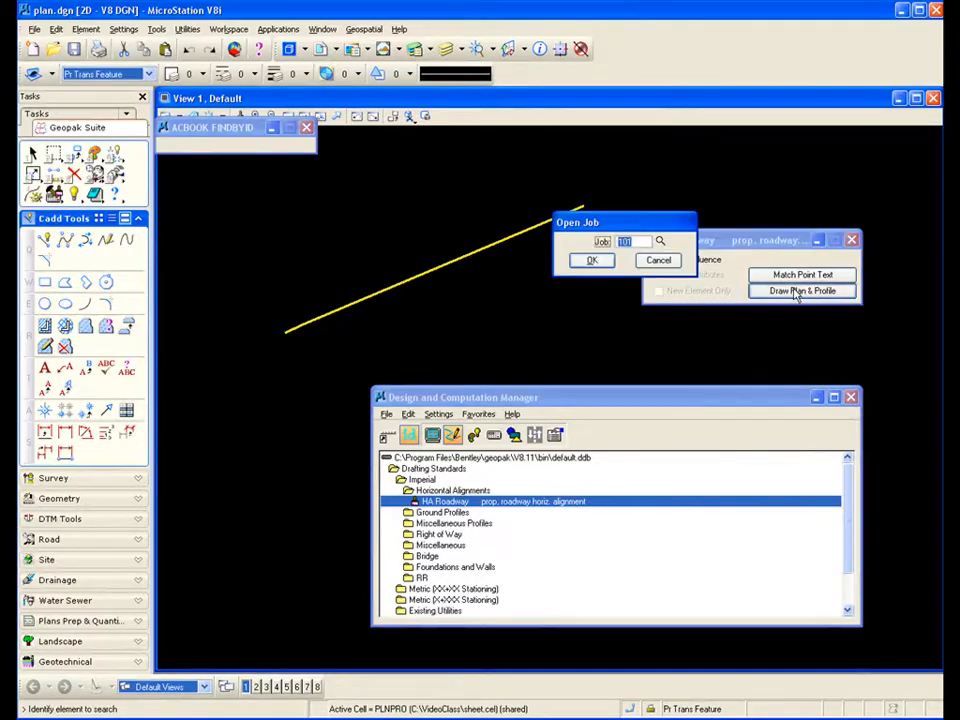
click(592, 262)
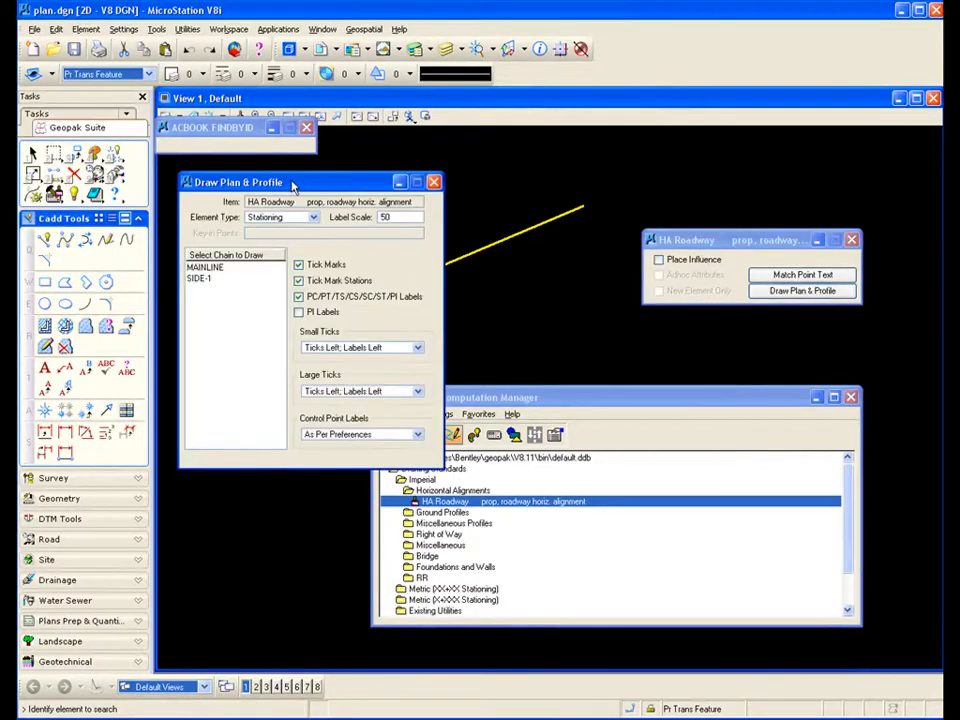
Step: Draw the MAINLINE chain with the element type set to Chains and Curve Labels turned off
drag(294, 182, 285, 183)
click(304, 217)
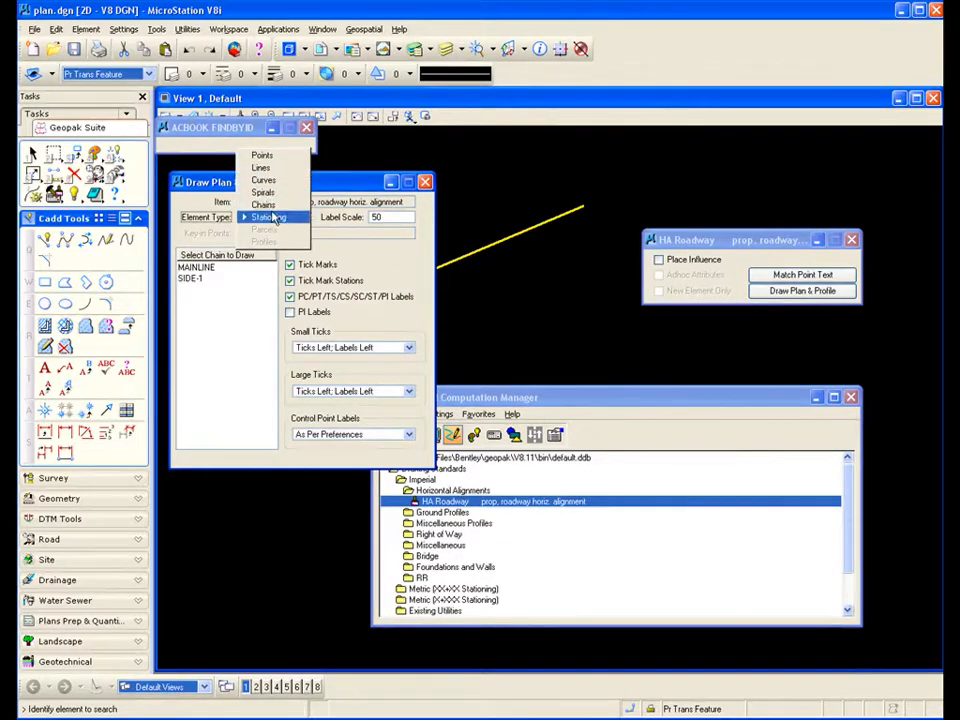
click(264, 205)
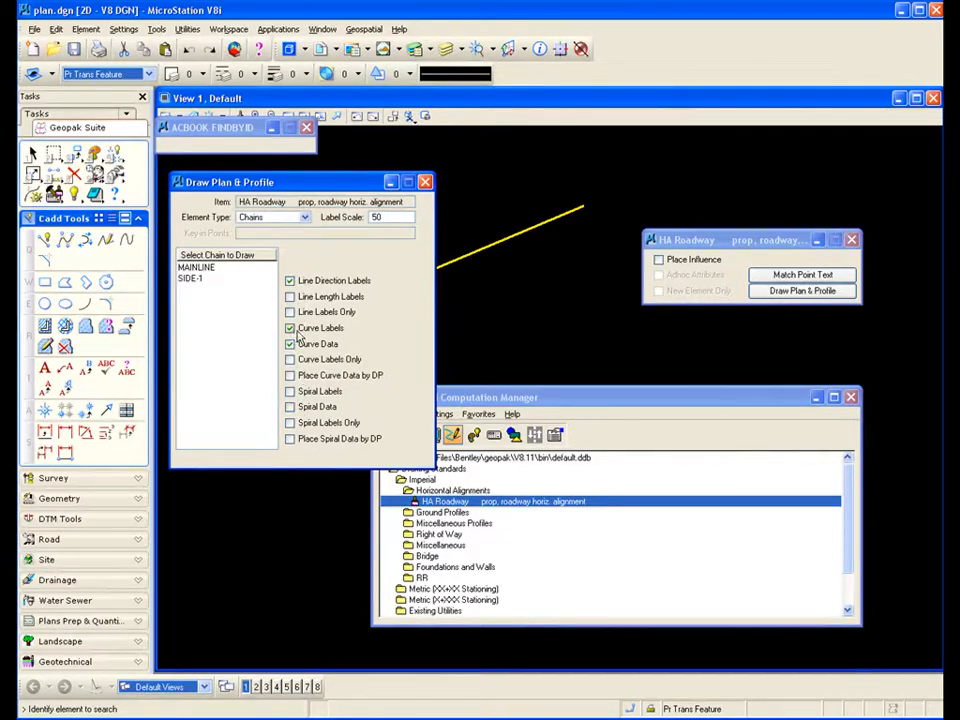
click(291, 329)
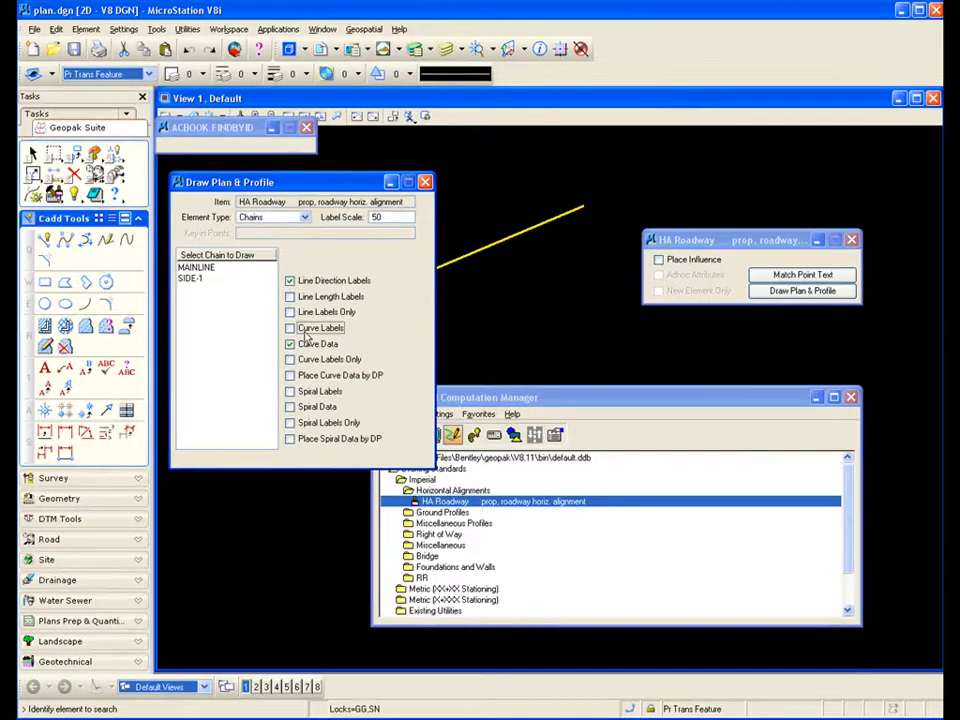
drag(295, 184, 622, 326)
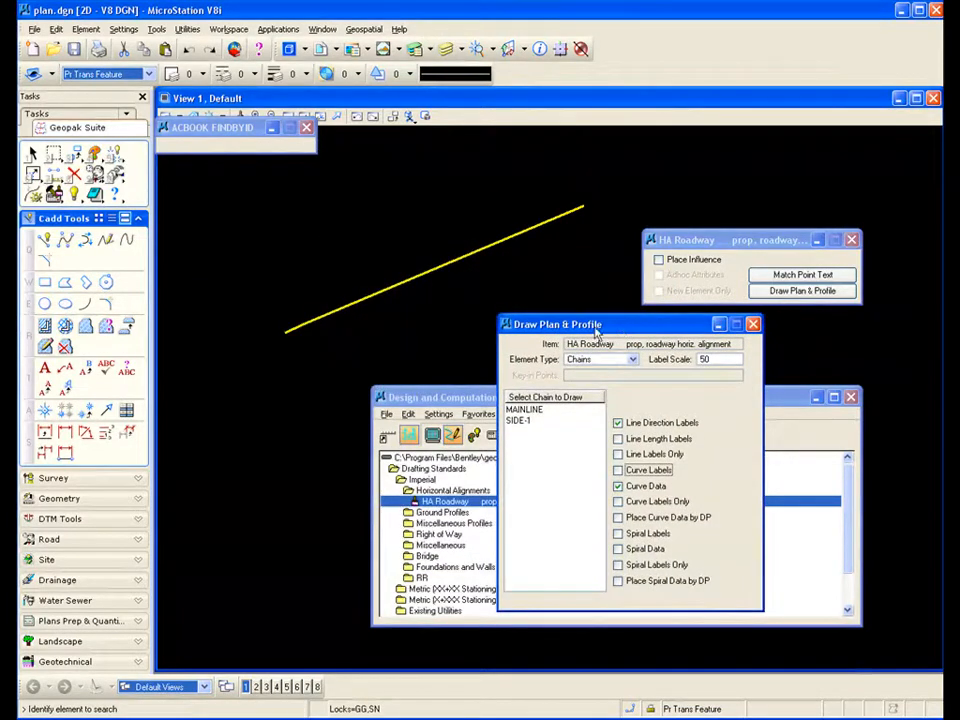
click(521, 411)
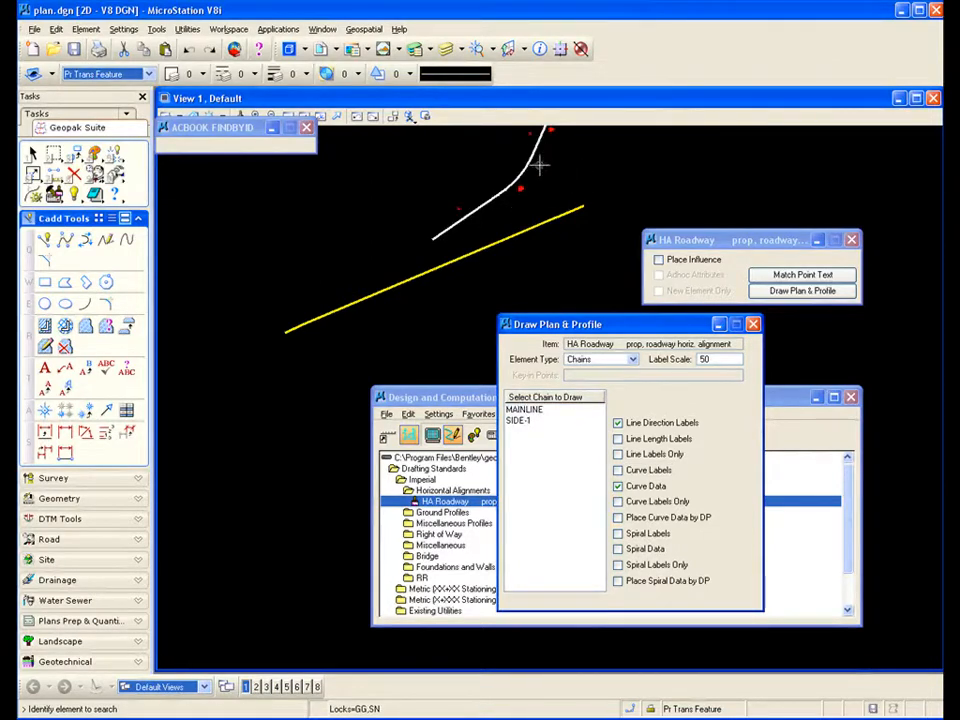
scroll(564, 178, down, 2)
scroll(574, 157, up, 2)
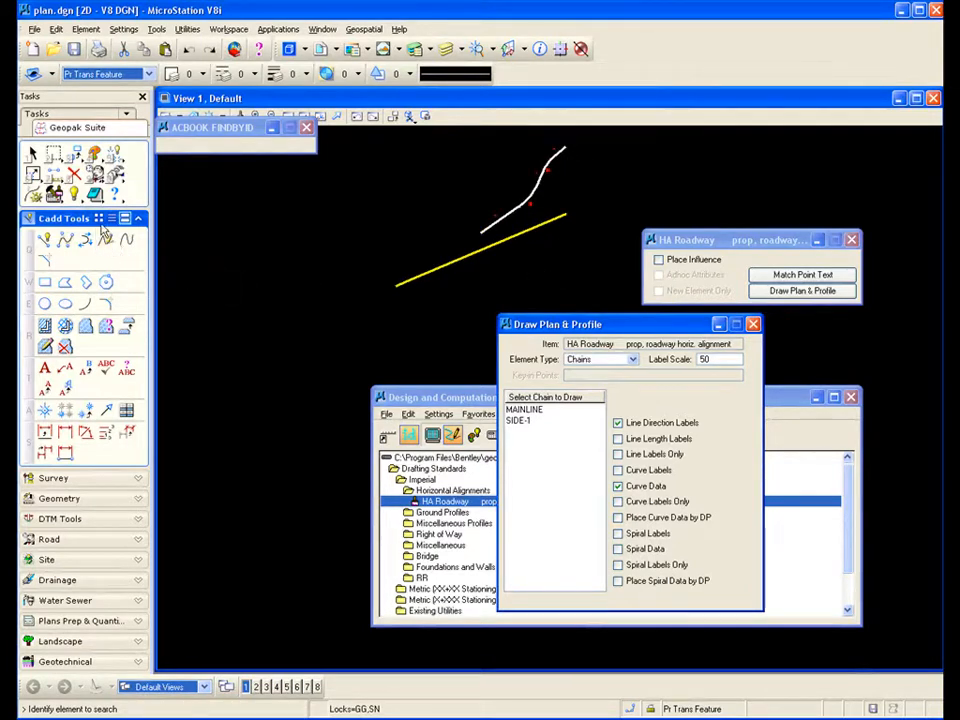
Step: Delete the yellow line below the drawn alignment and arrange the open dialogs clear of the alignment in the fitted view
click(74, 176)
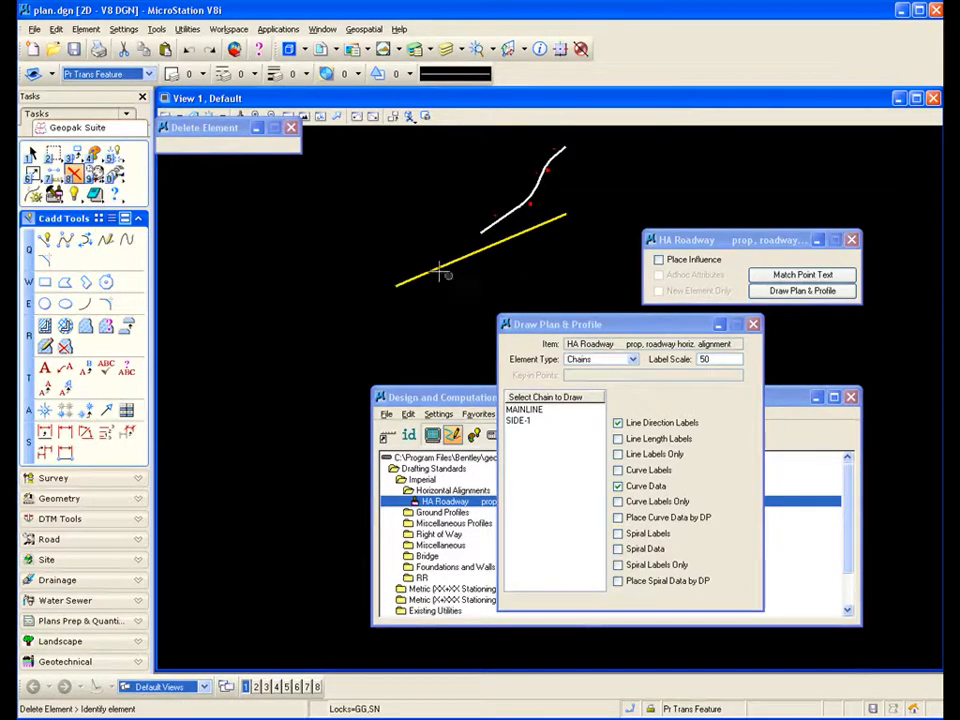
click(405, 279)
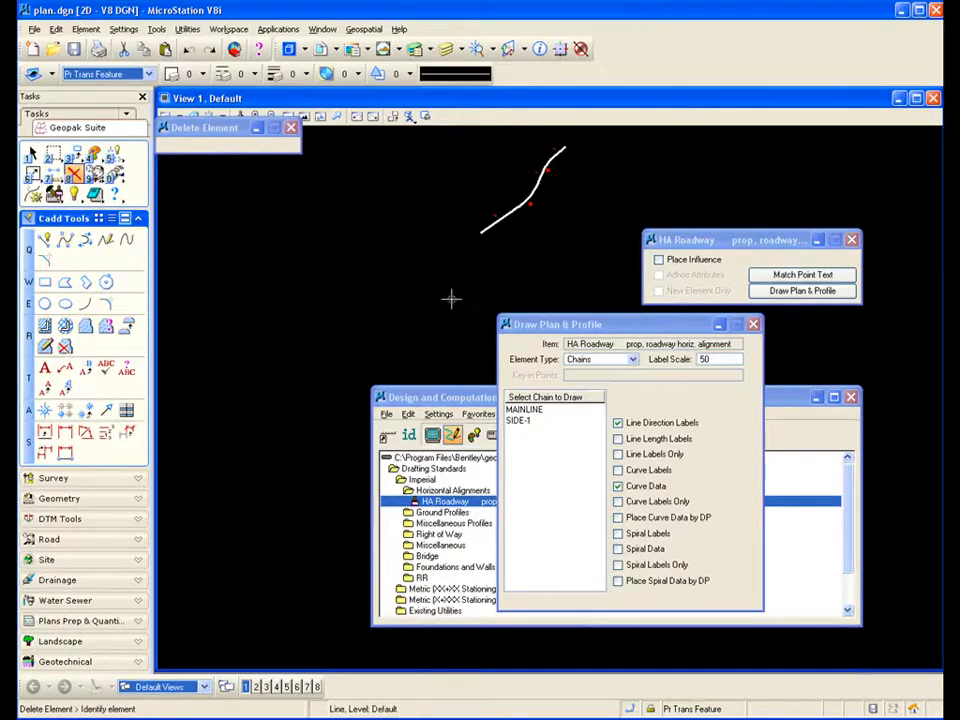
click(291, 128)
click(304, 118)
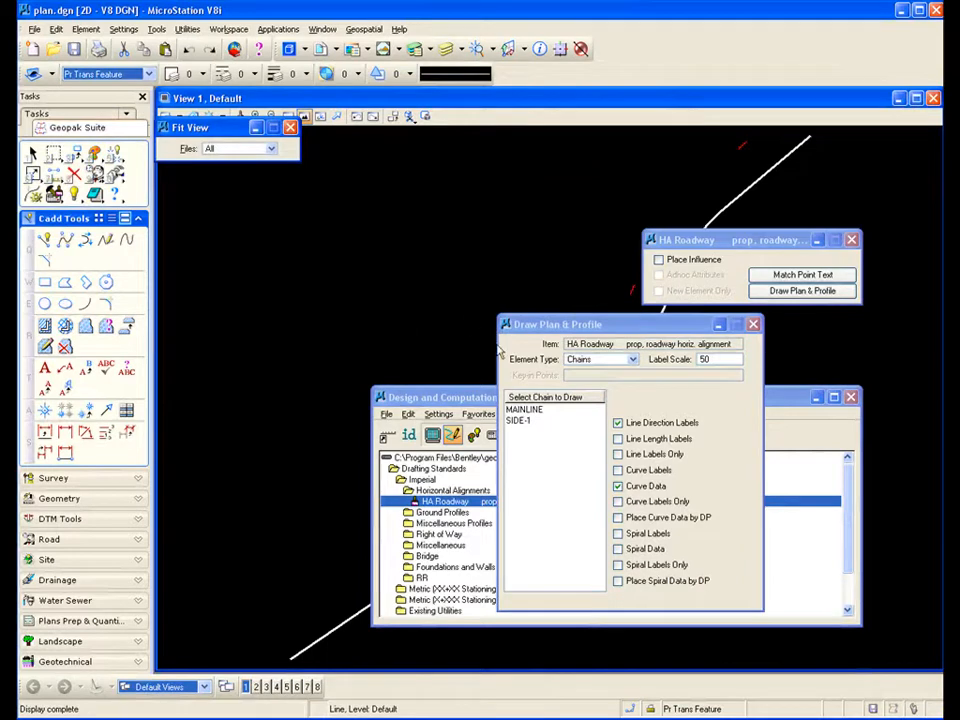
drag(470, 398, 640, 482)
mouse_move(566, 324)
mouse_down()
mouse_move(276, 206)
mouse_move(241, 171)
mouse_up()
mouse_move(700, 240)
mouse_down()
mouse_move(534, 189)
mouse_move(517, 150)
mouse_up()
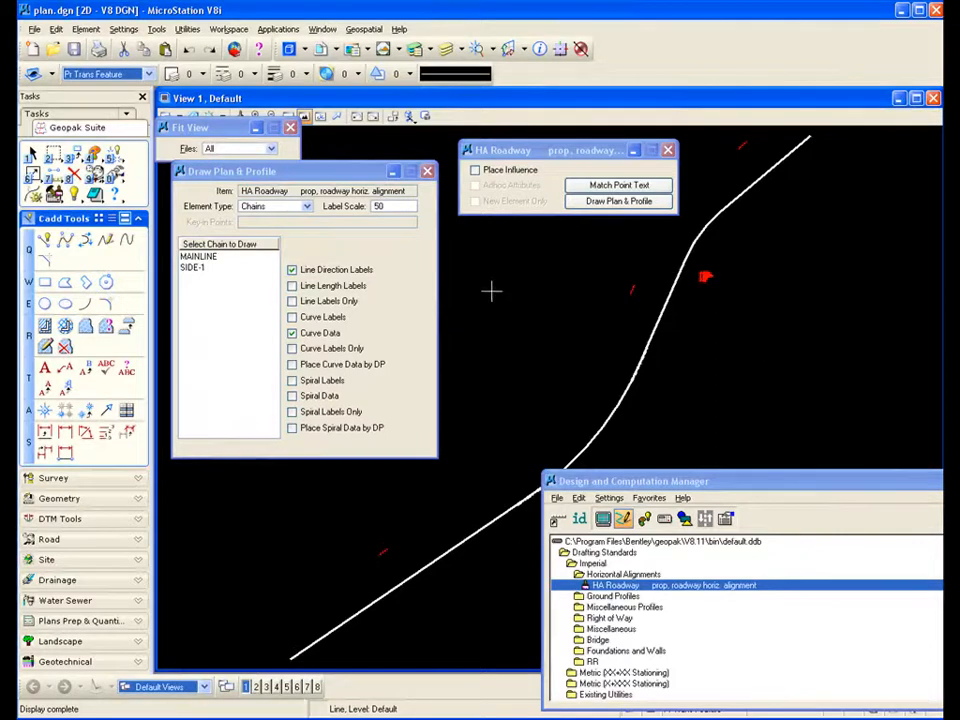
click(306, 206)
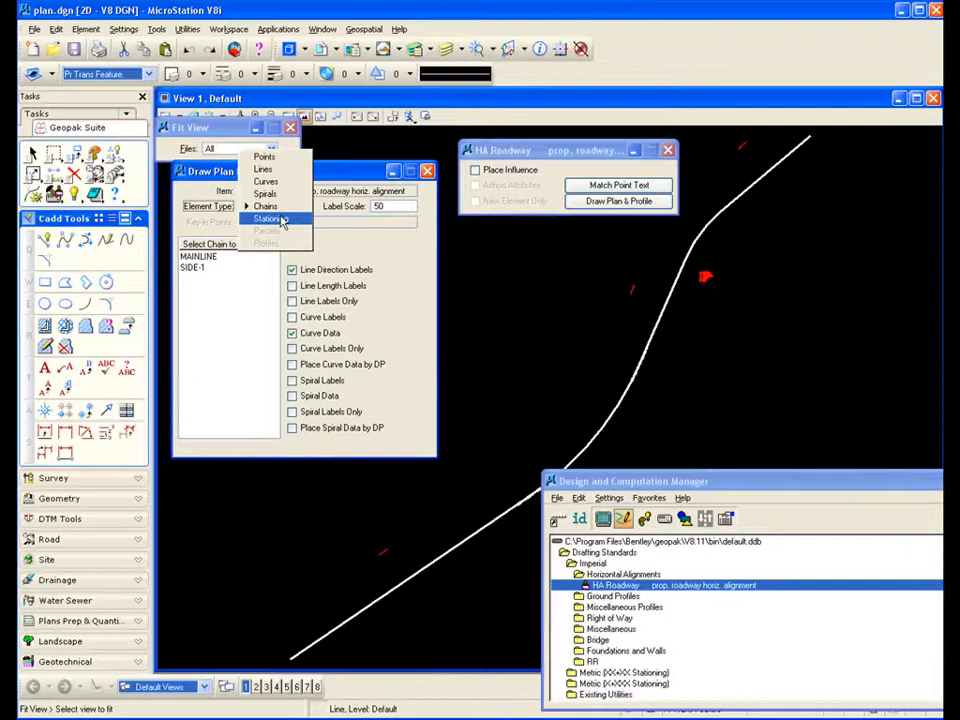
click(268, 218)
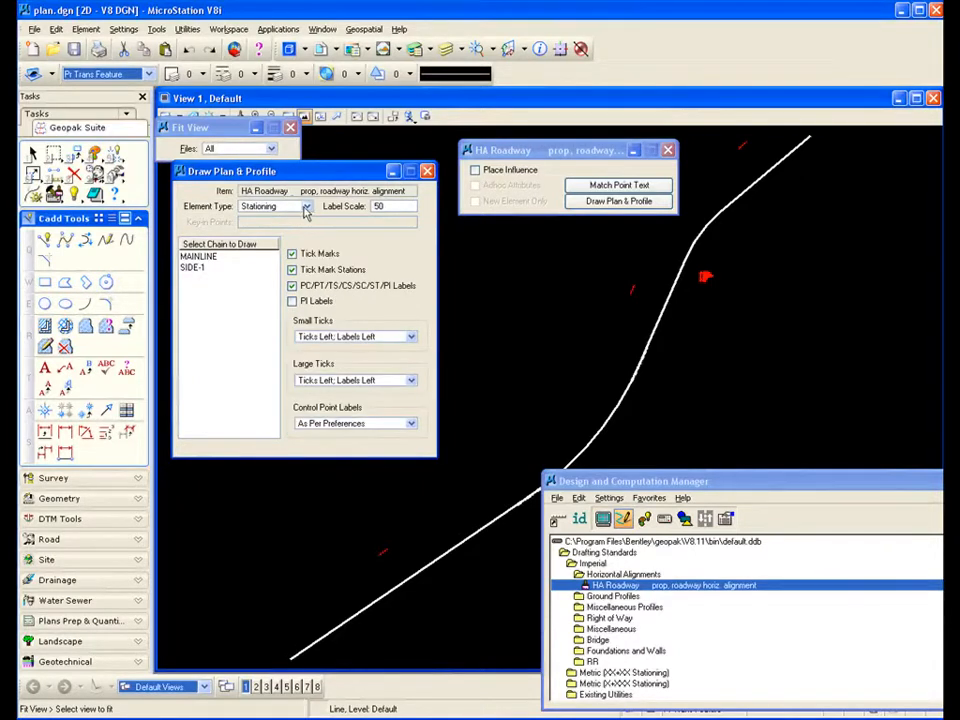
click(306, 206)
click(281, 193)
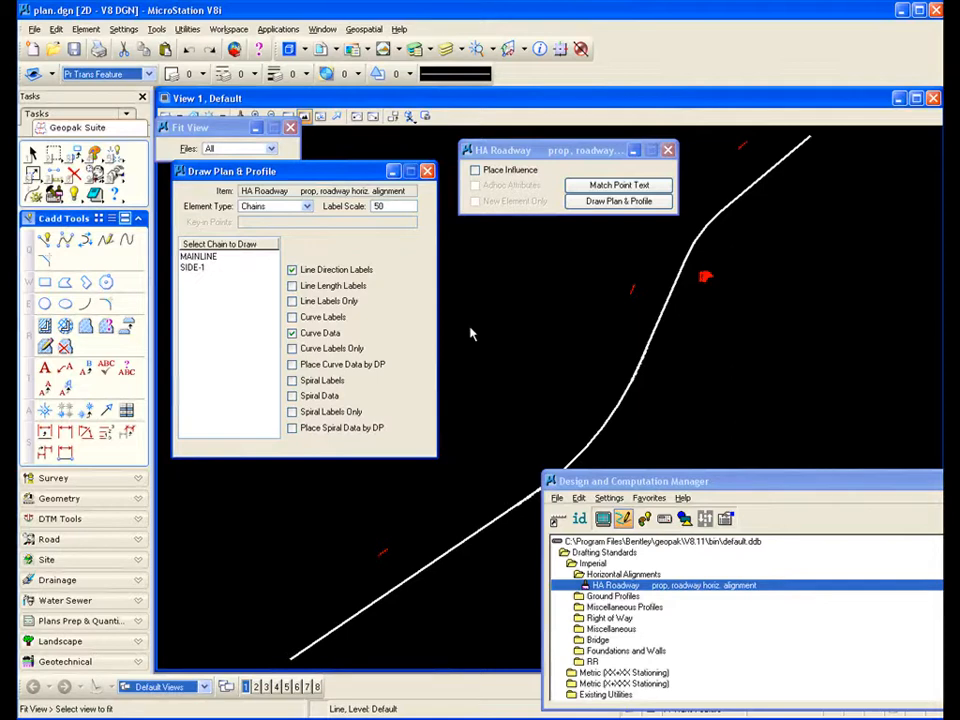
Step: Draw the MAINLINE chain's stationing with the element type set to Stationing, and inspect the station labels along the alignment
click(307, 207)
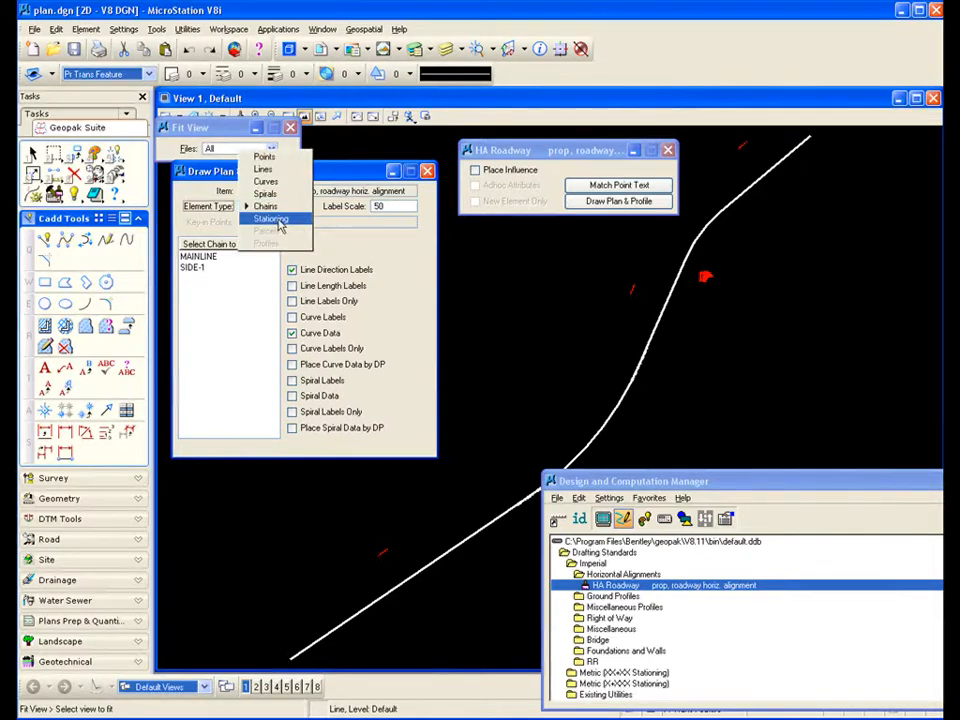
click(272, 218)
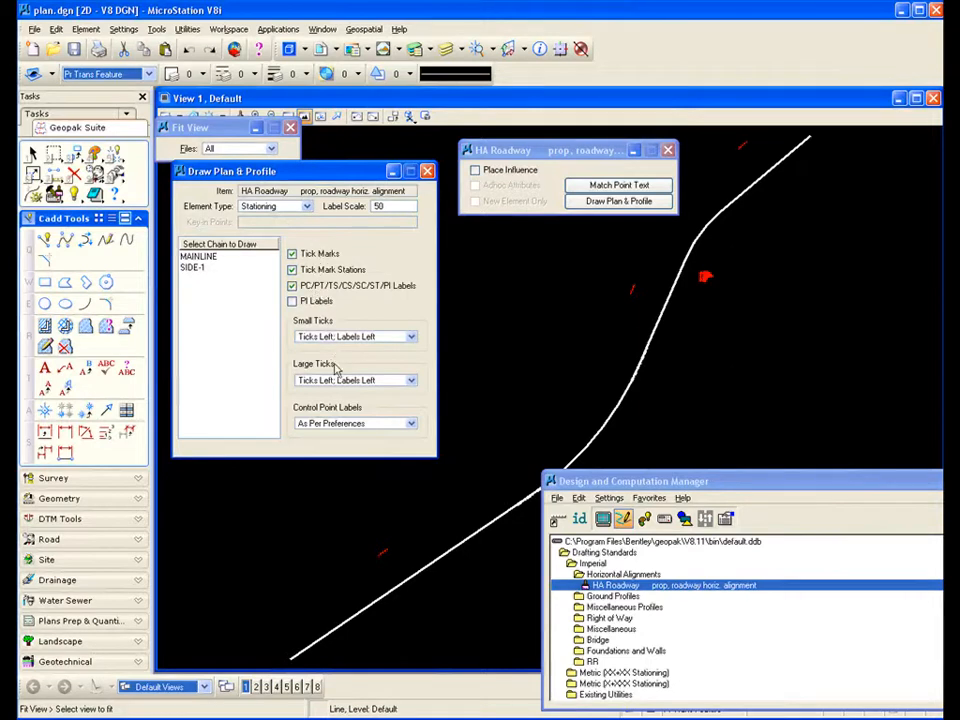
double_click(200, 257)
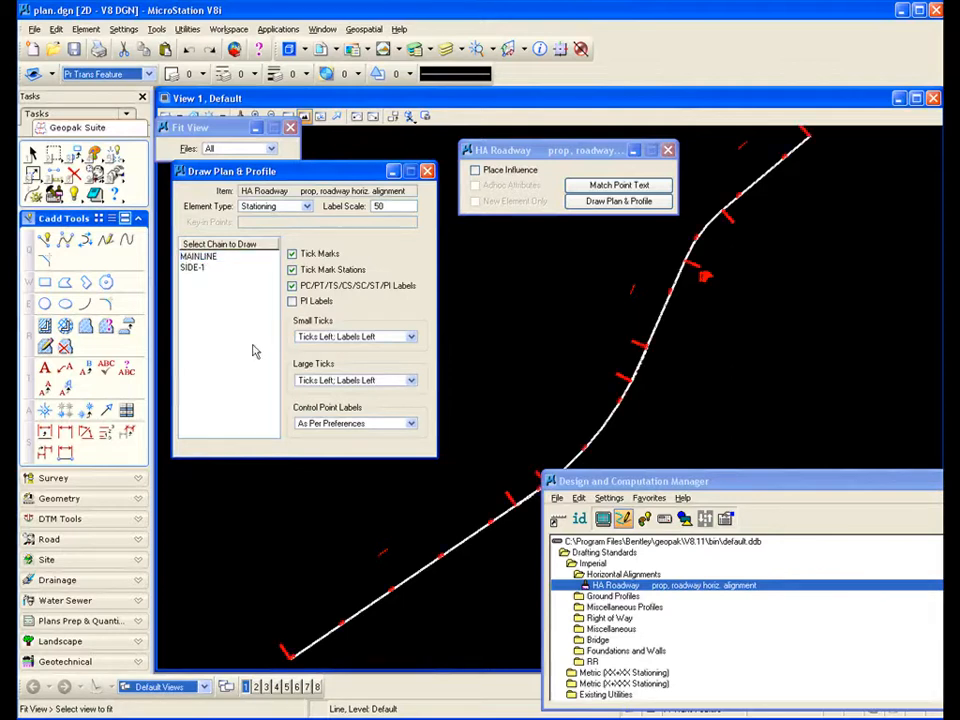
drag(611, 484, 679, 526)
scroll(515, 490, up, 3)
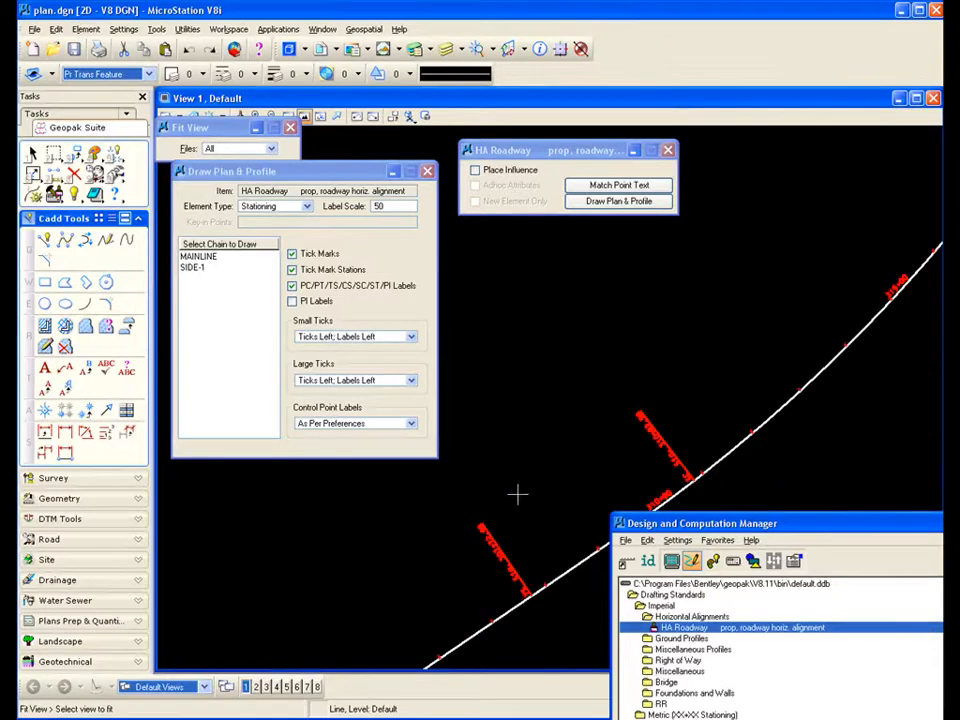
scroll(630, 471, down, 1)
scroll(512, 600, up, 2)
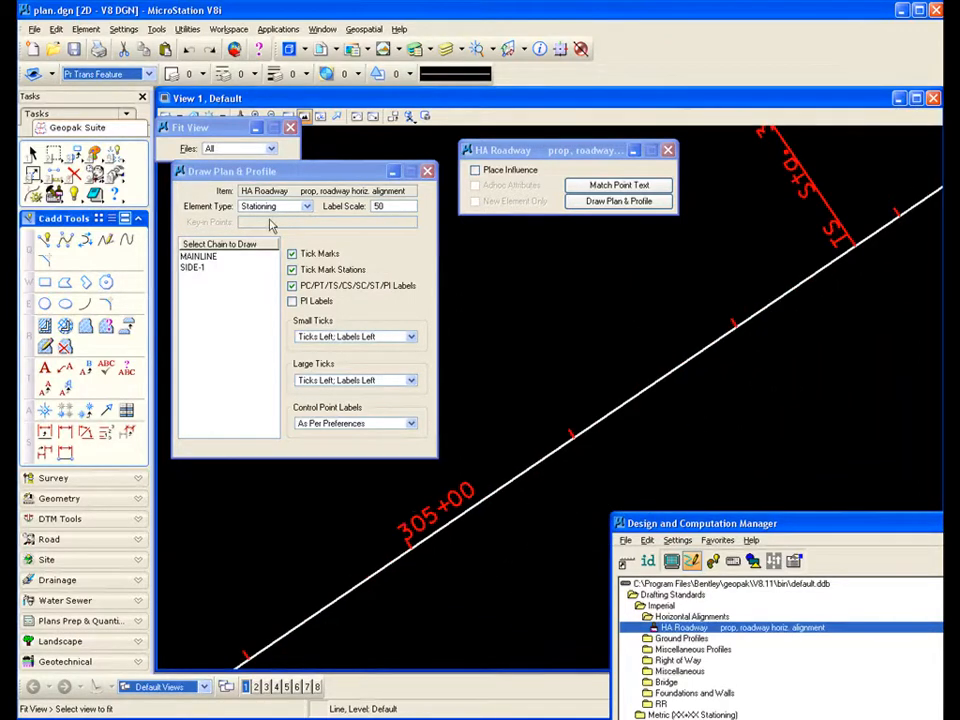
click(306, 118)
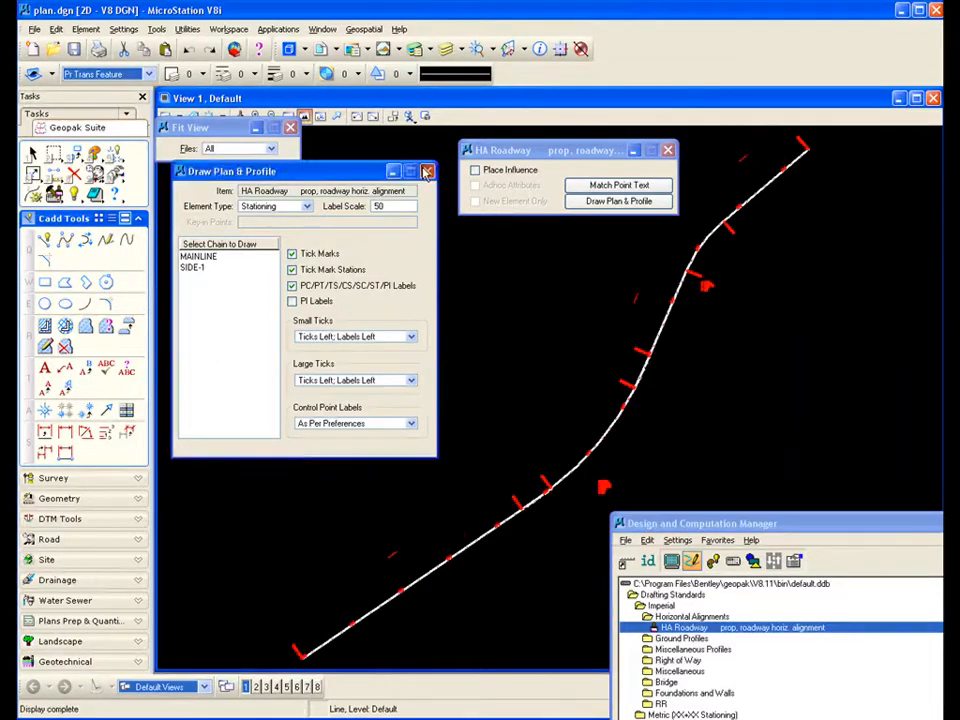
Step: Close Draw Plan & Profile, then narrow and reposition the Design and Computation Manager clear of the alignment
click(427, 171)
drag(590, 152, 461, 151)
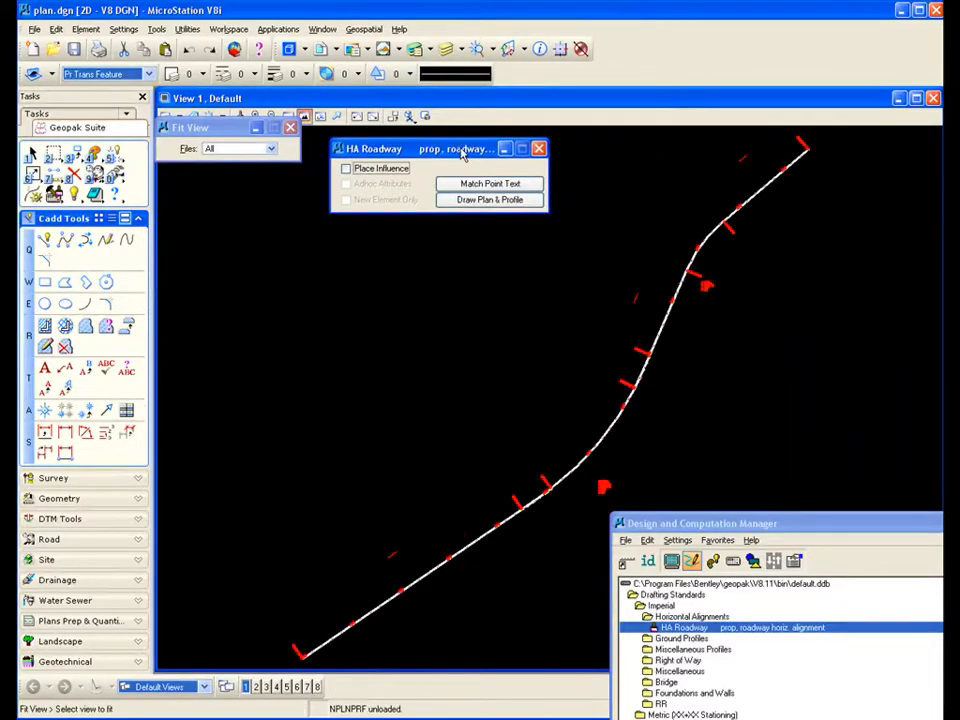
drag(717, 539, 557, 389)
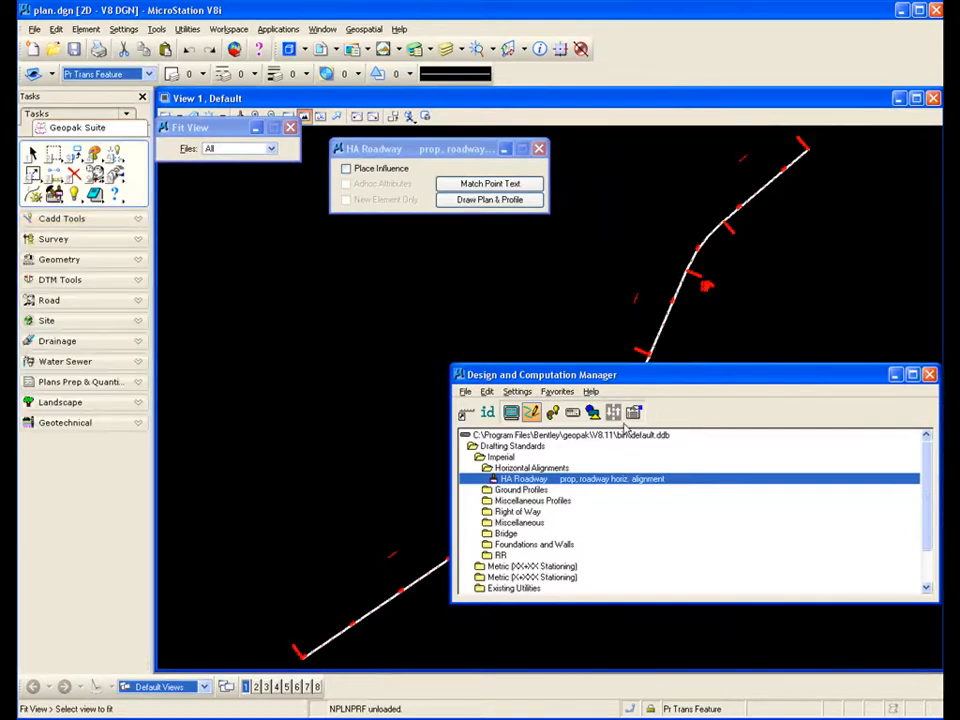
drag(568, 375, 541, 347)
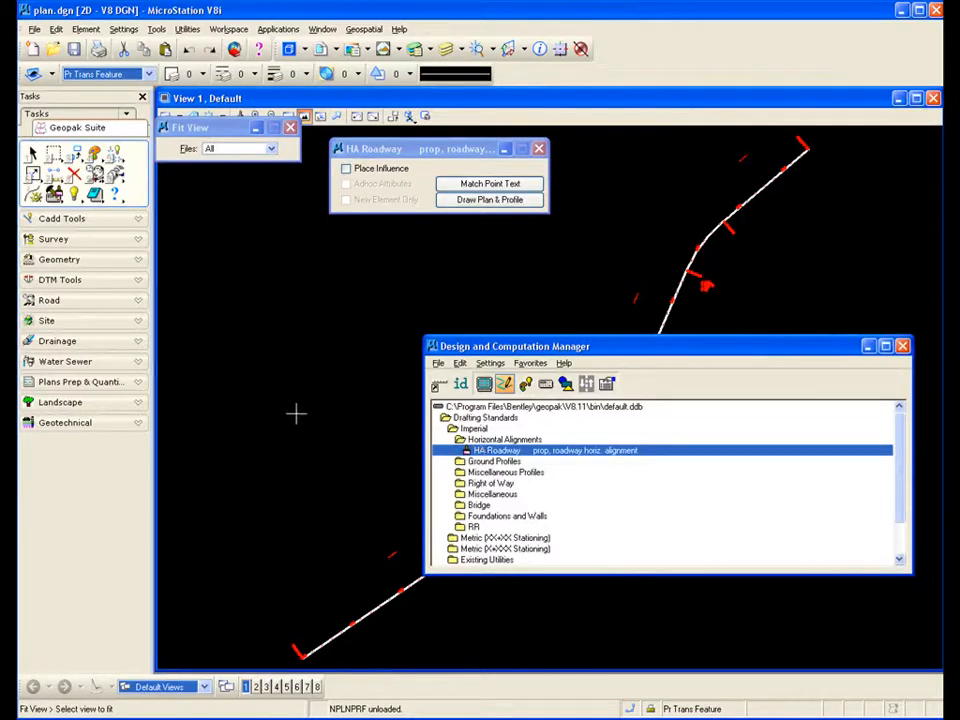
drag(520, 348, 588, 430)
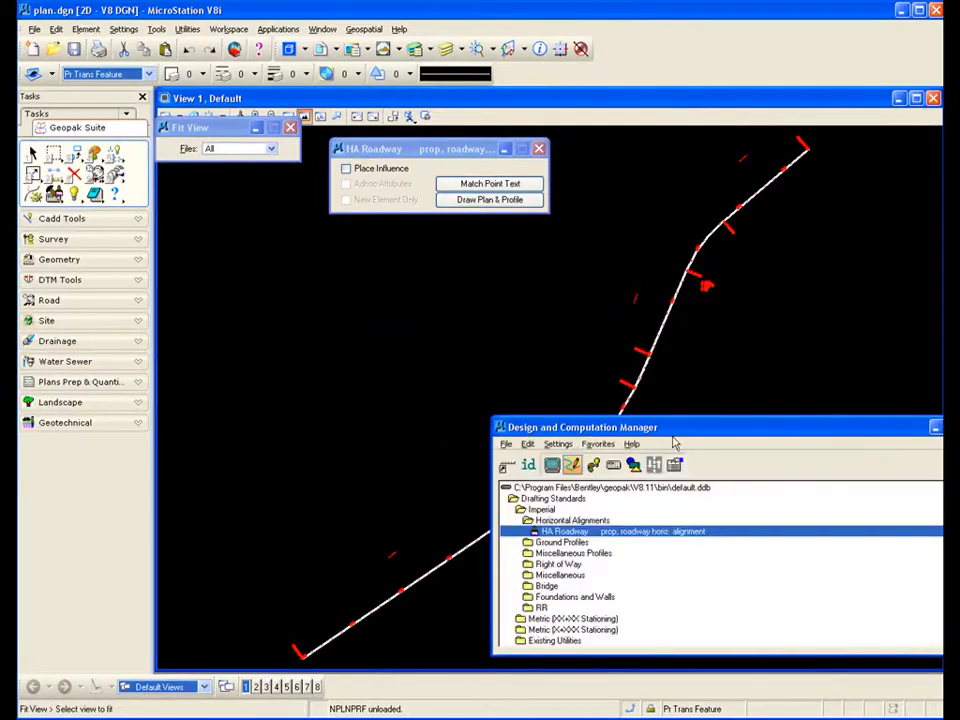
drag(667, 429, 577, 404)
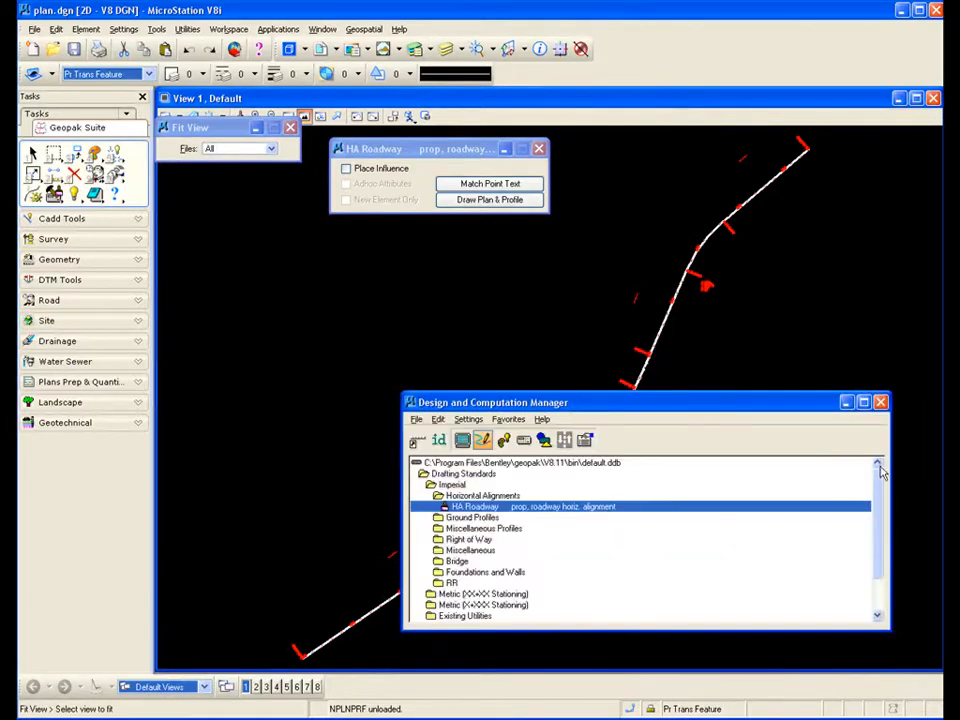
drag(893, 467, 688, 464)
drag(570, 407, 799, 434)
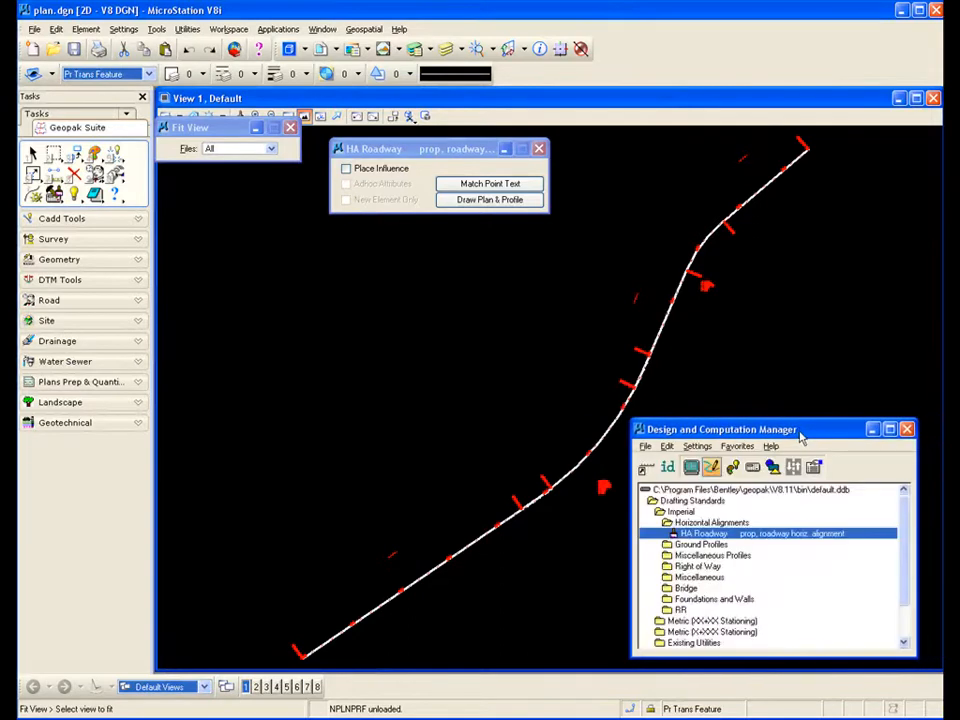
Step: Collapse Horizontal Alignments and expand Right of Way and its ROW category in the manager's tree
double_click(708, 522)
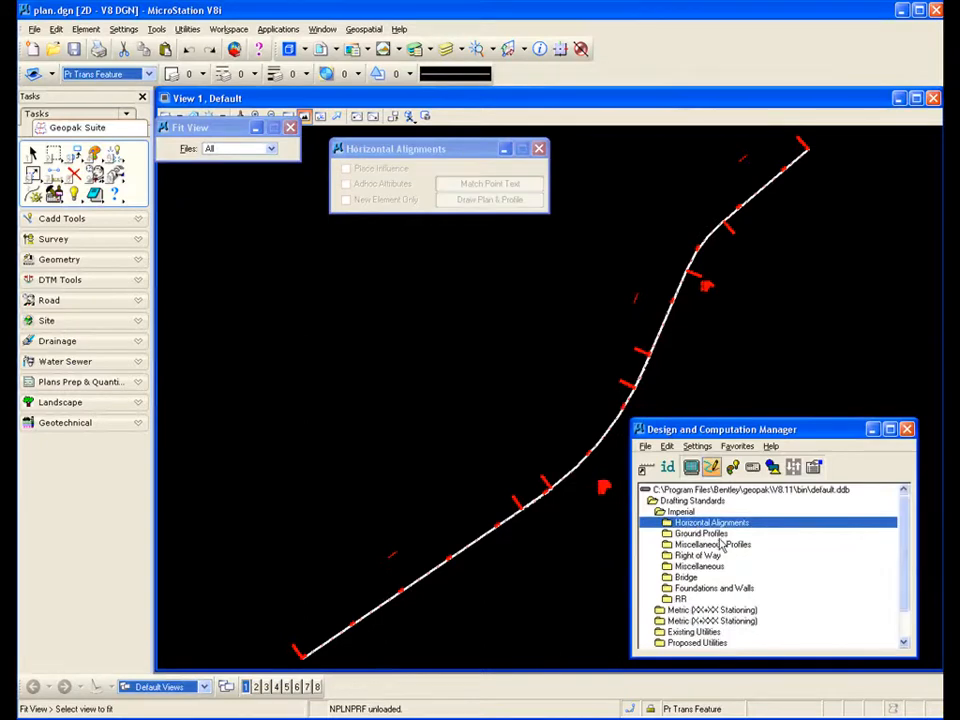
click(692, 556)
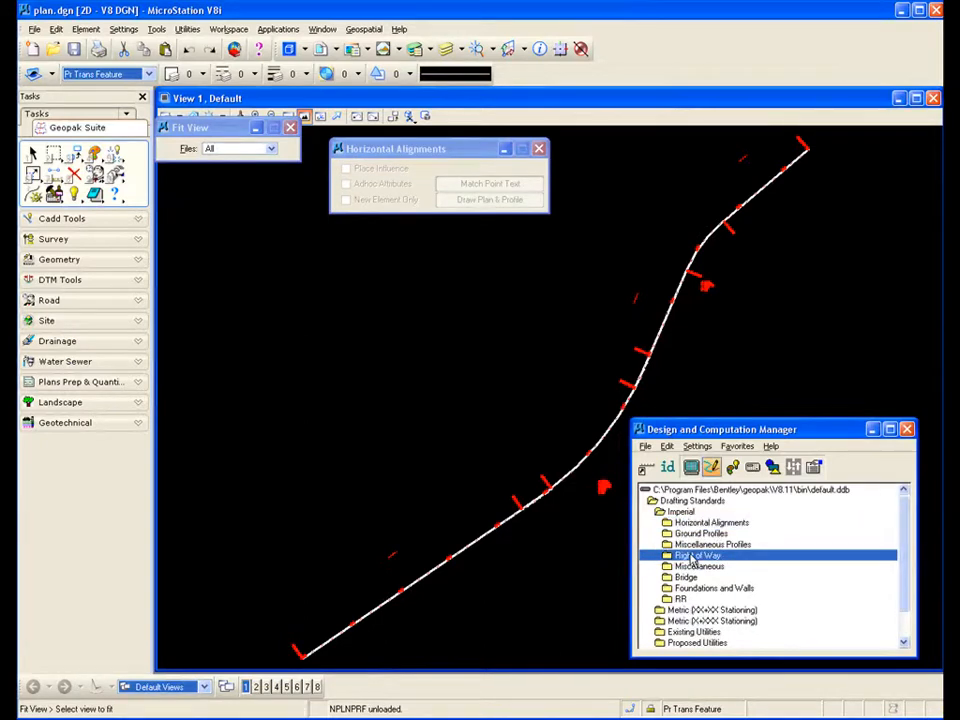
double_click(692, 557)
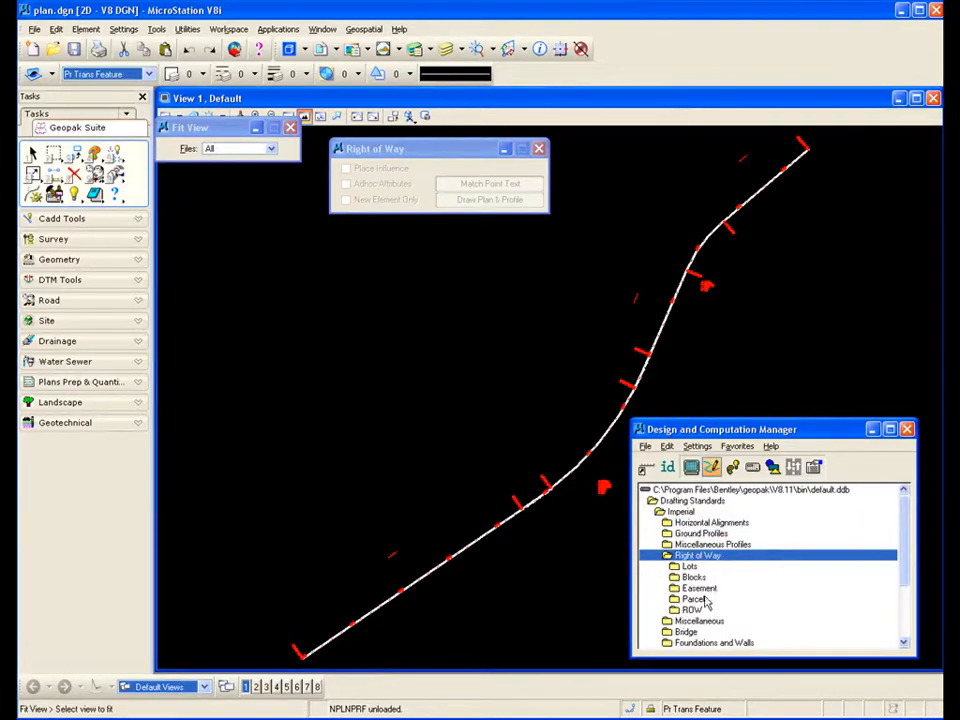
click(692, 610)
double_click(692, 610)
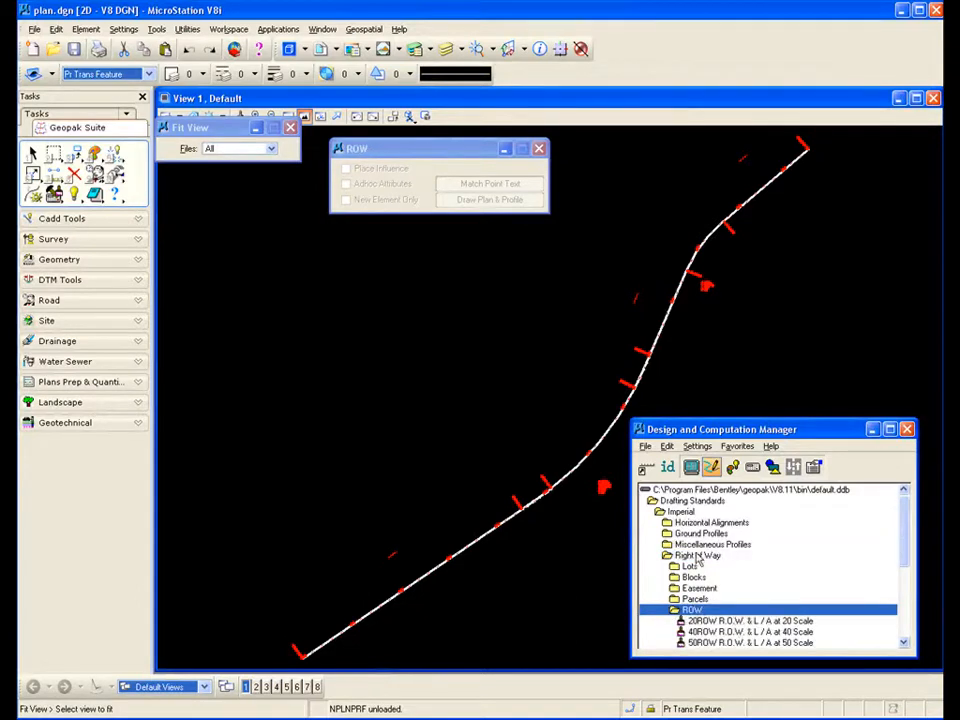
Step: Select the 100ROW R.O.W. & L / A at 100 Scale item and turn on Place Influence
drag(718, 431, 718, 333)
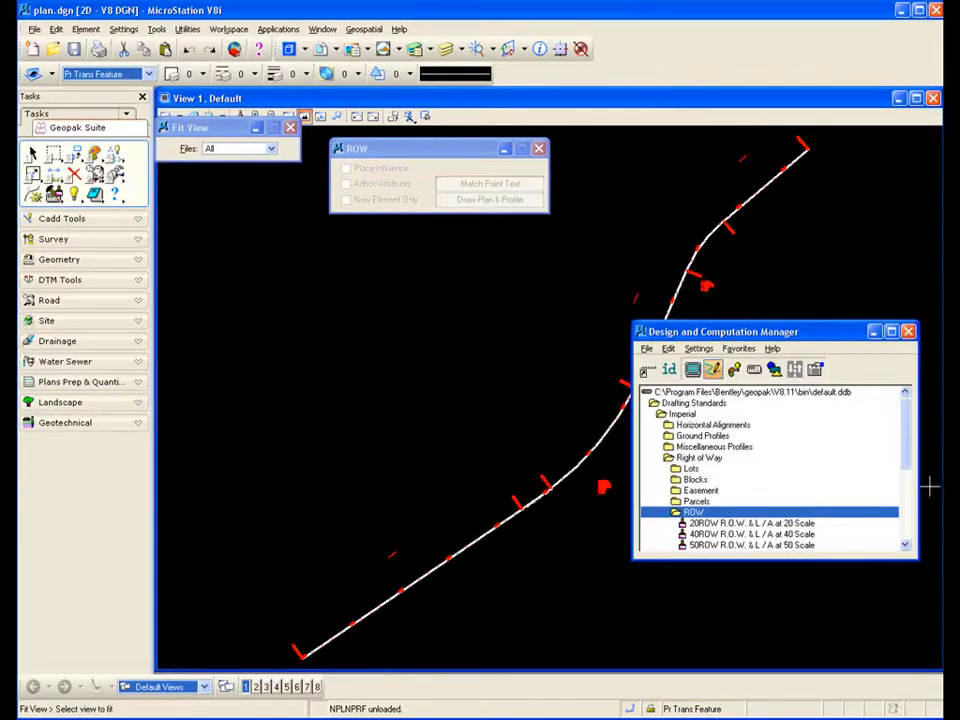
drag(908, 465, 906, 495)
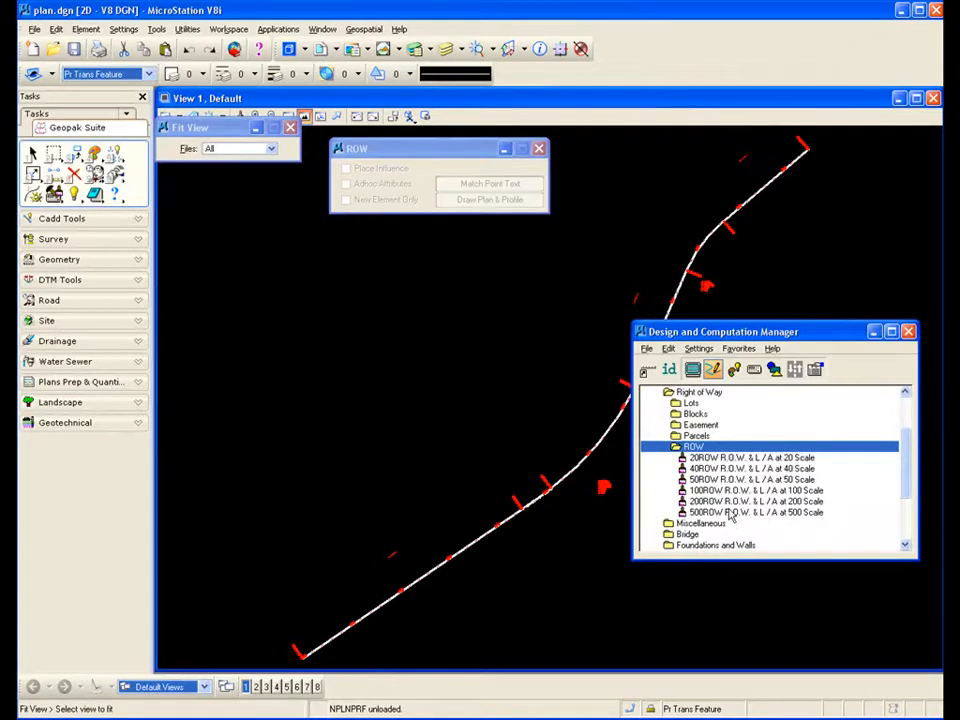
click(710, 491)
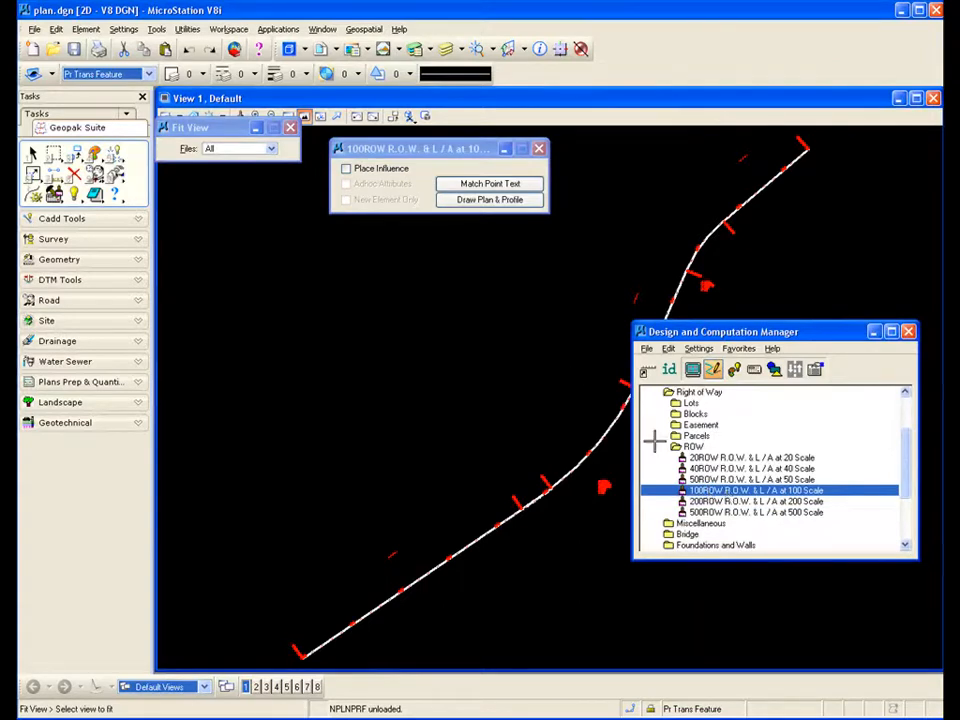
click(346, 170)
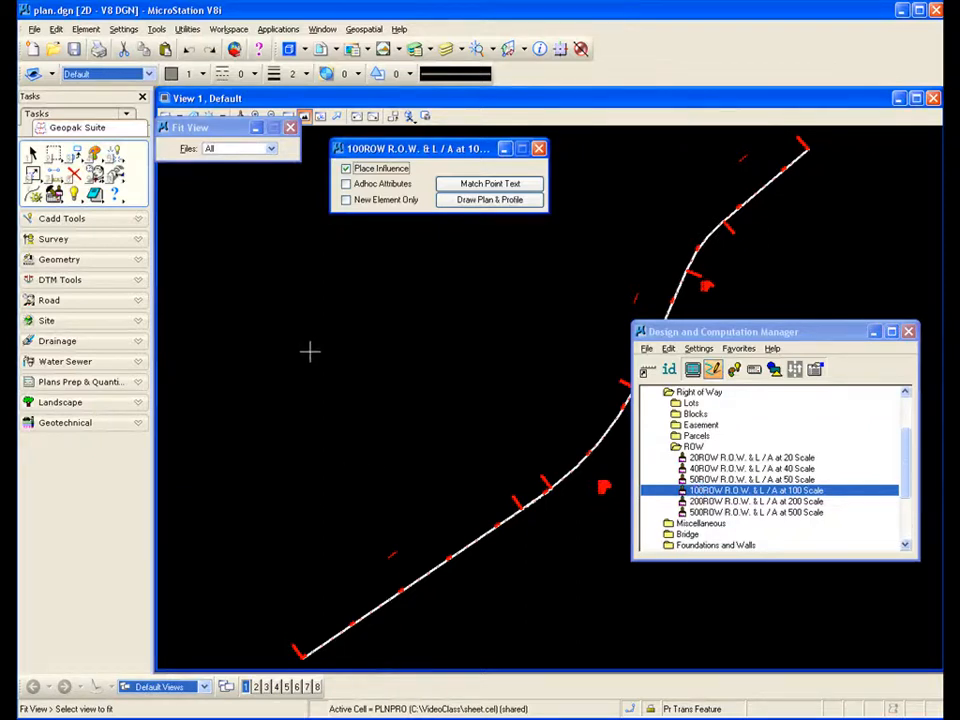
Step: Open the Draw Transition tool for the MAINLINE chain and clear the End Station so it defaults to the chain's end
click(139, 261)
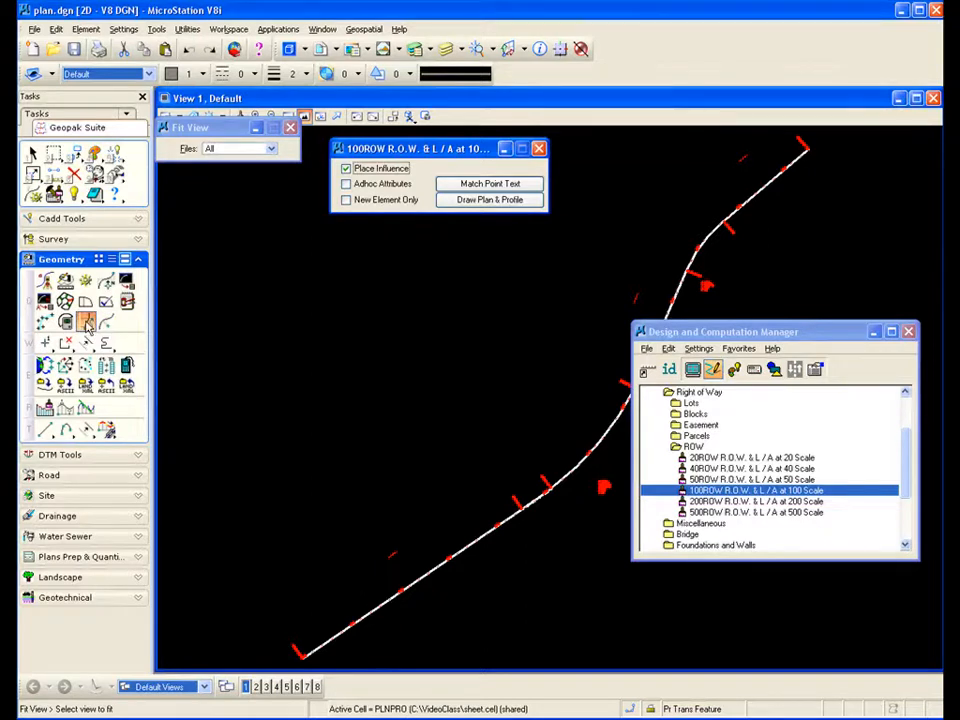
click(87, 322)
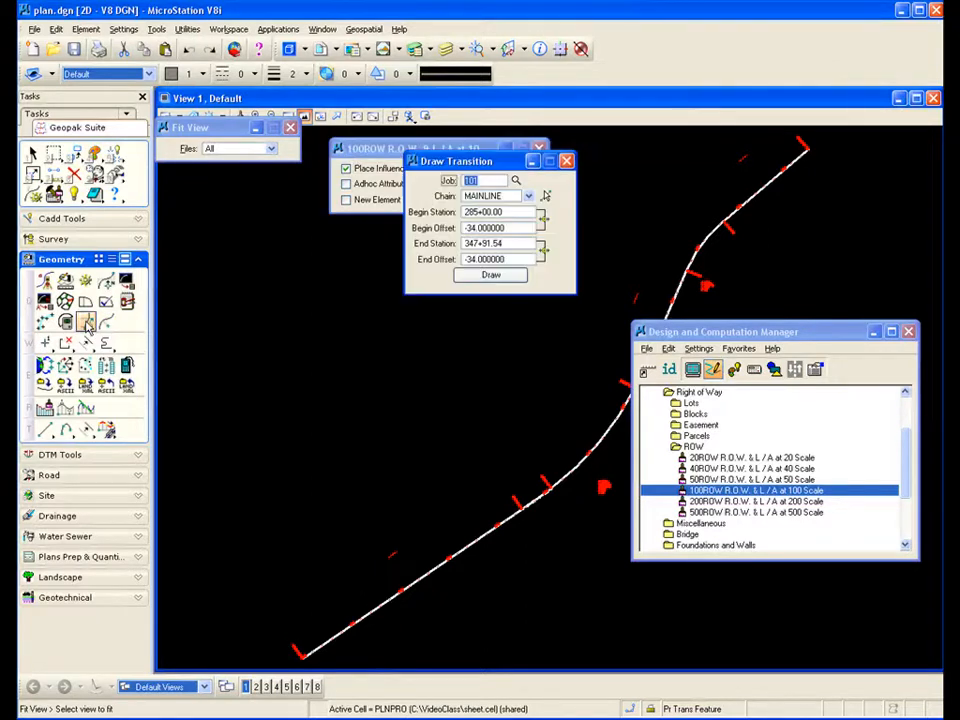
drag(408, 160, 255, 247)
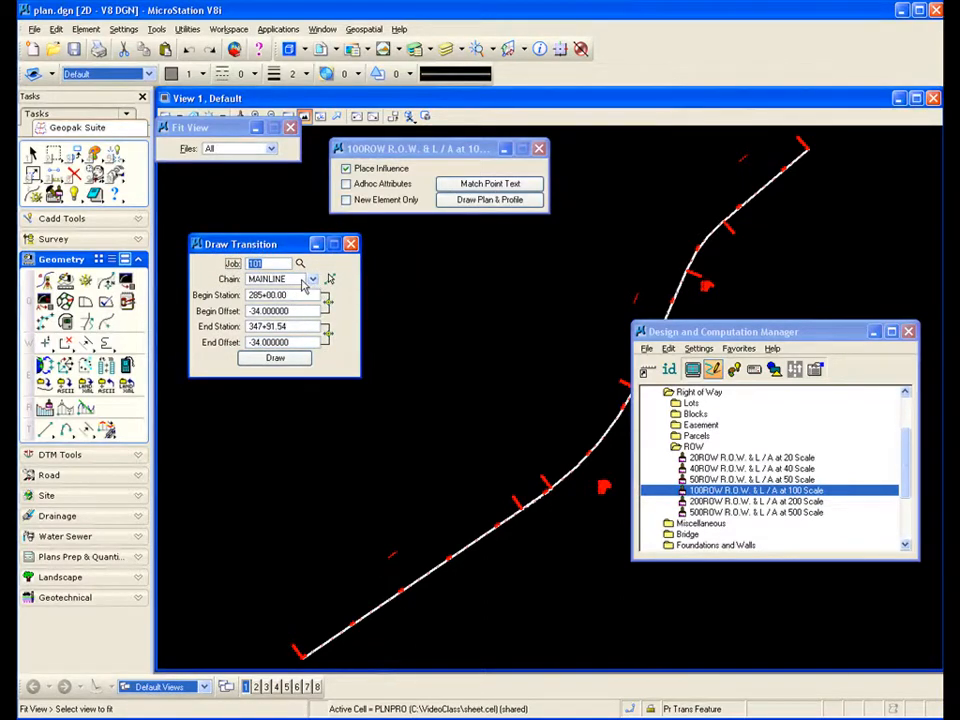
click(288, 329)
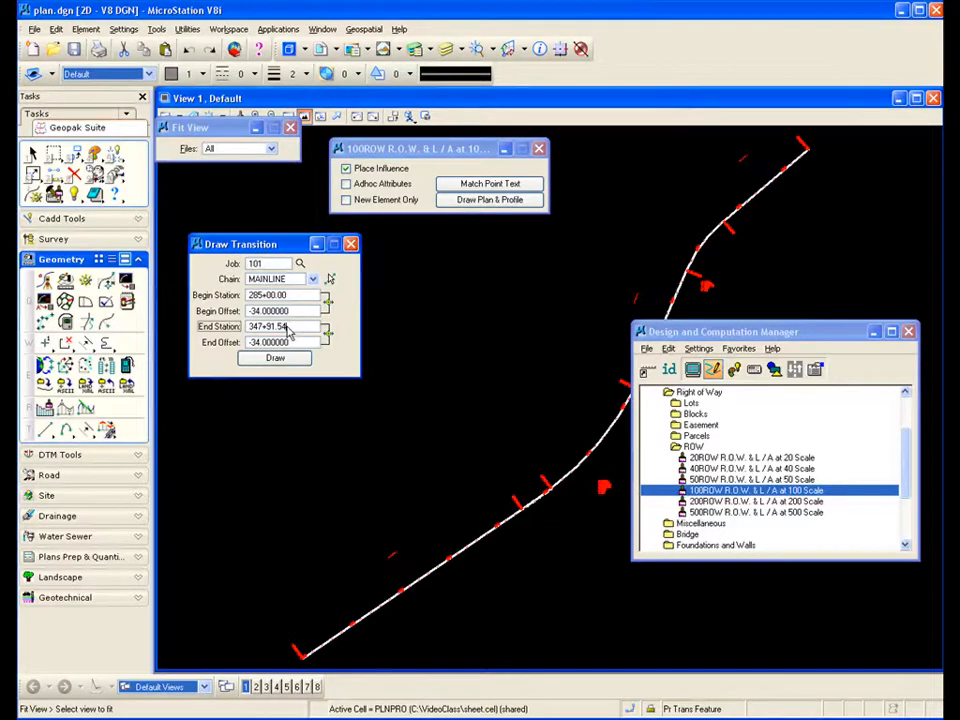
drag(288, 330, 232, 330)
key(Delete)
key(Tab)
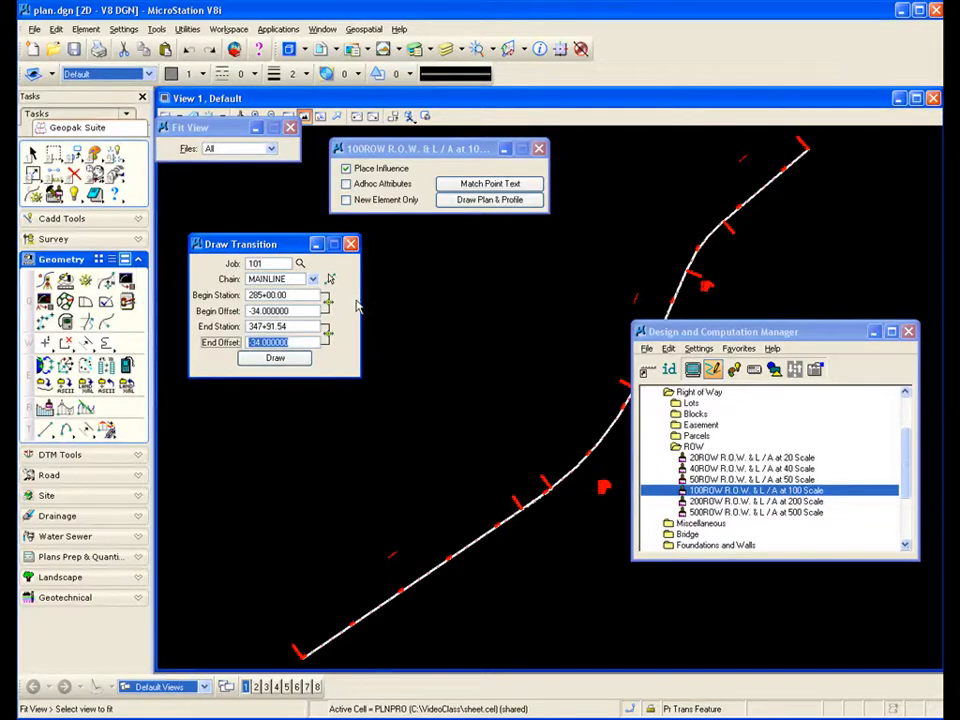
Step: Set the begin and end offsets to -50 and draw the right-of-way line along the MAINLINE chain
click(250, 311)
text(-)
drag(253, 311, 211, 304)
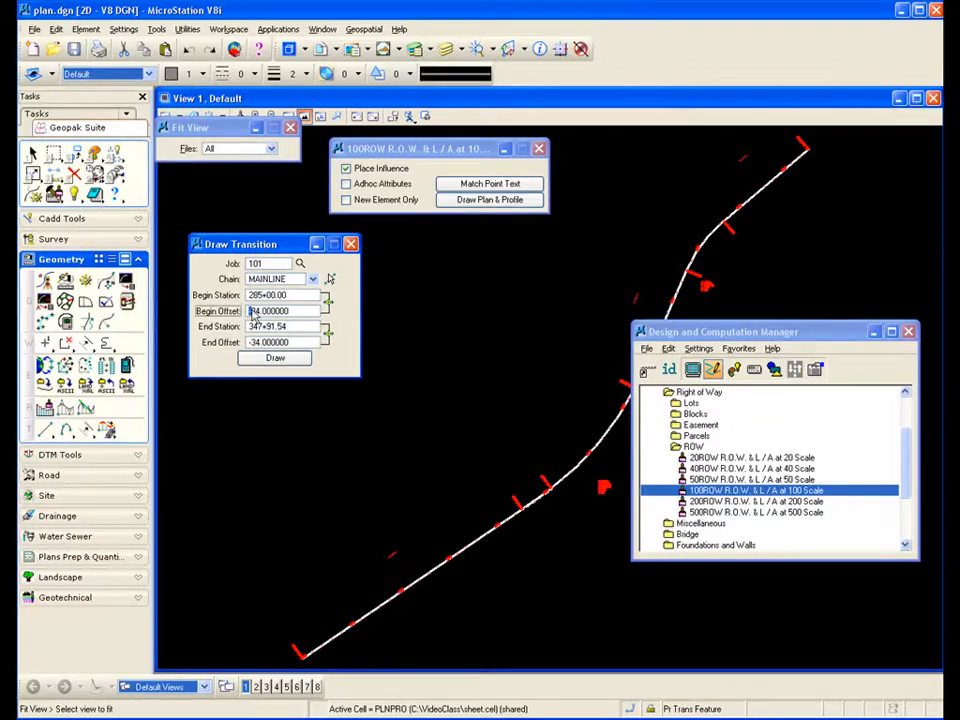
drag(252, 312, 260, 314)
text(-50)
drag(251, 342, 262, 346)
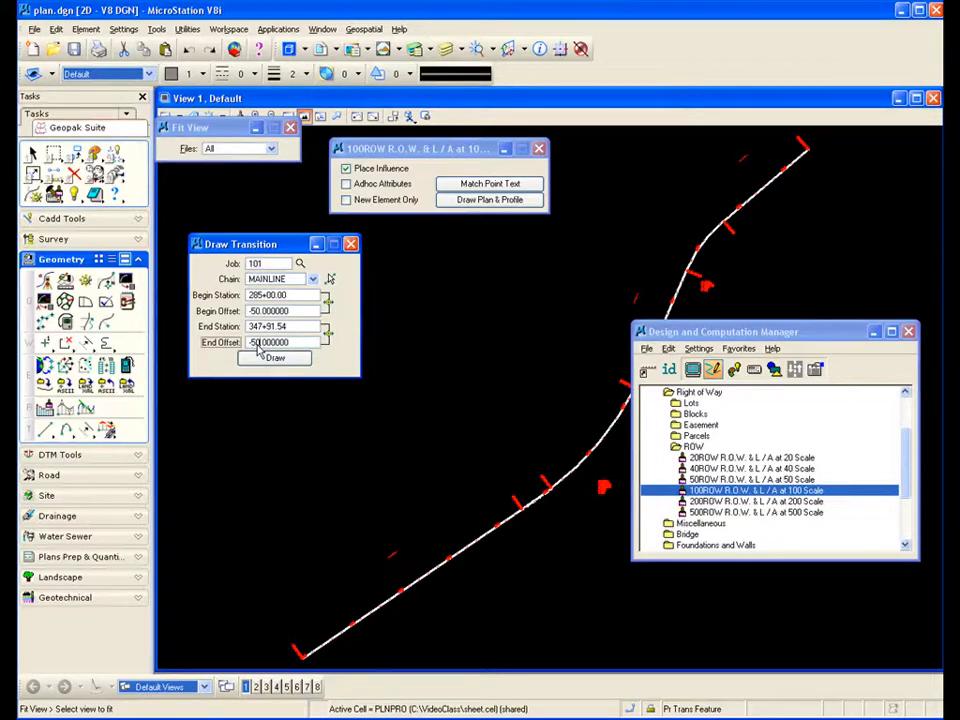
click(280, 360)
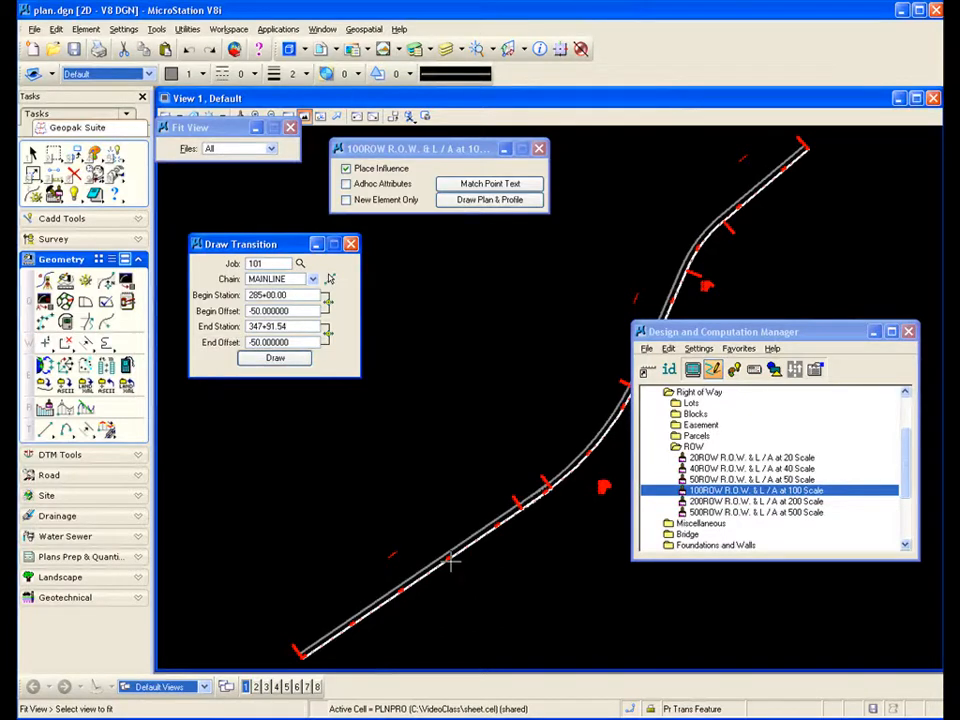
Step: Set the begin and end offsets to 50 and draw the second right-of-way line along the MAINLINE chain
scroll(450, 562, up, 2)
scroll(450, 562, down, 2)
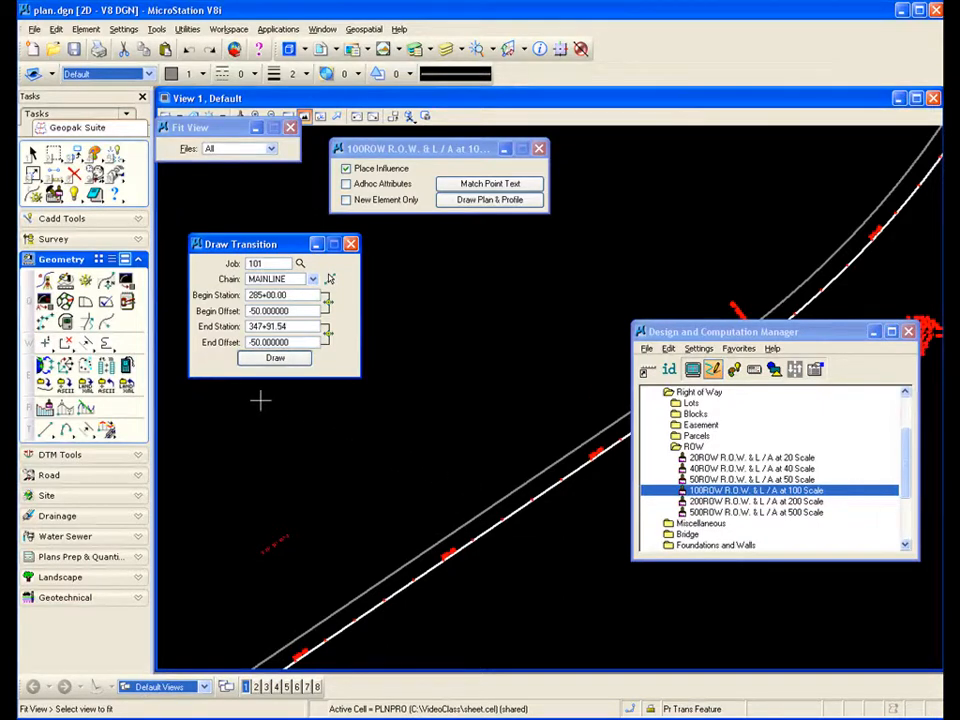
click(252, 313)
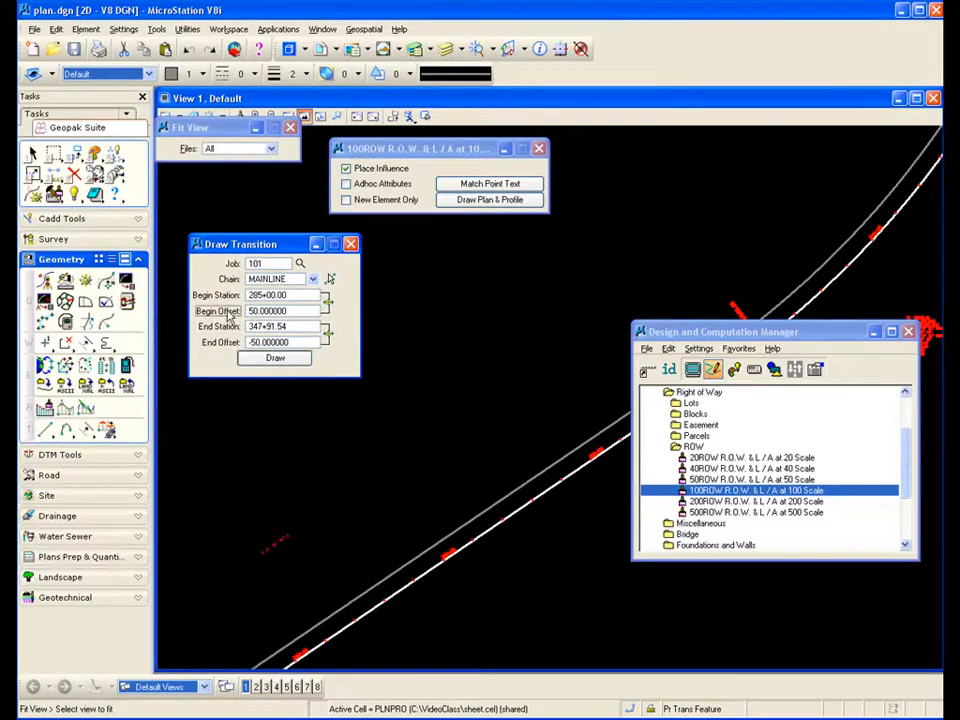
click(252, 343)
click(274, 358)
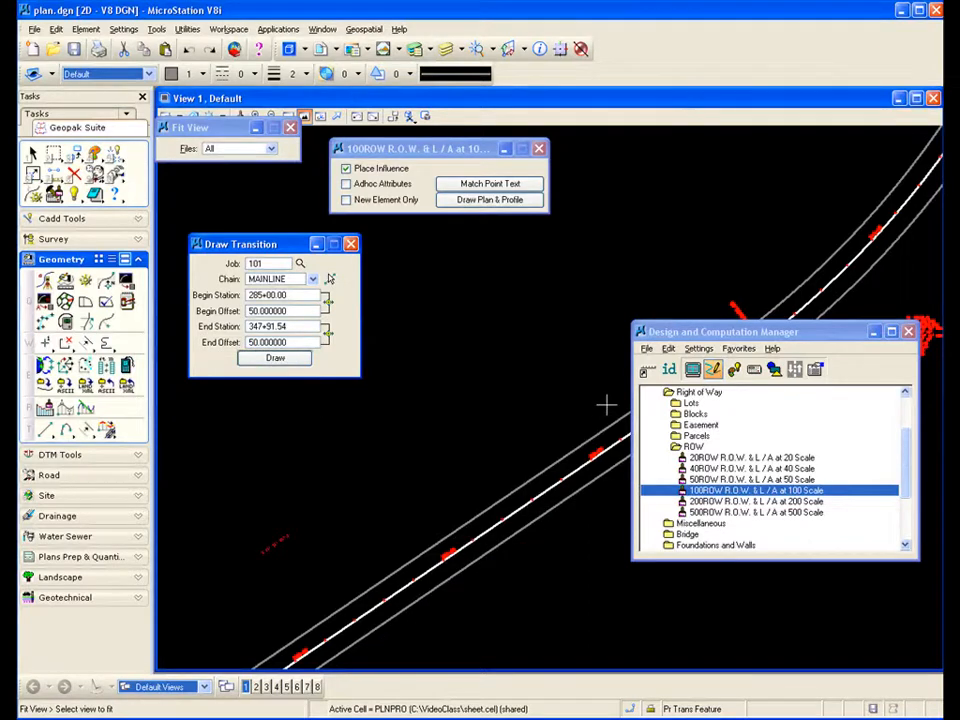
scroll(553, 487, up, 2)
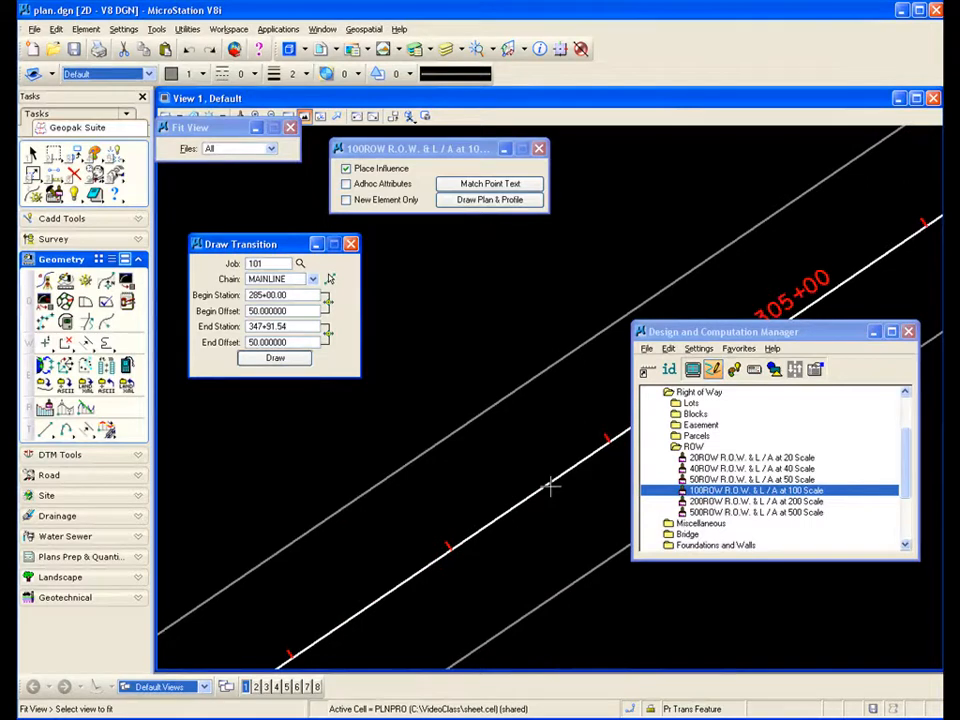
mouse_move(709, 333)
mouse_down()
mouse_move(614, 328)
mouse_move(567, 356)
mouse_up()
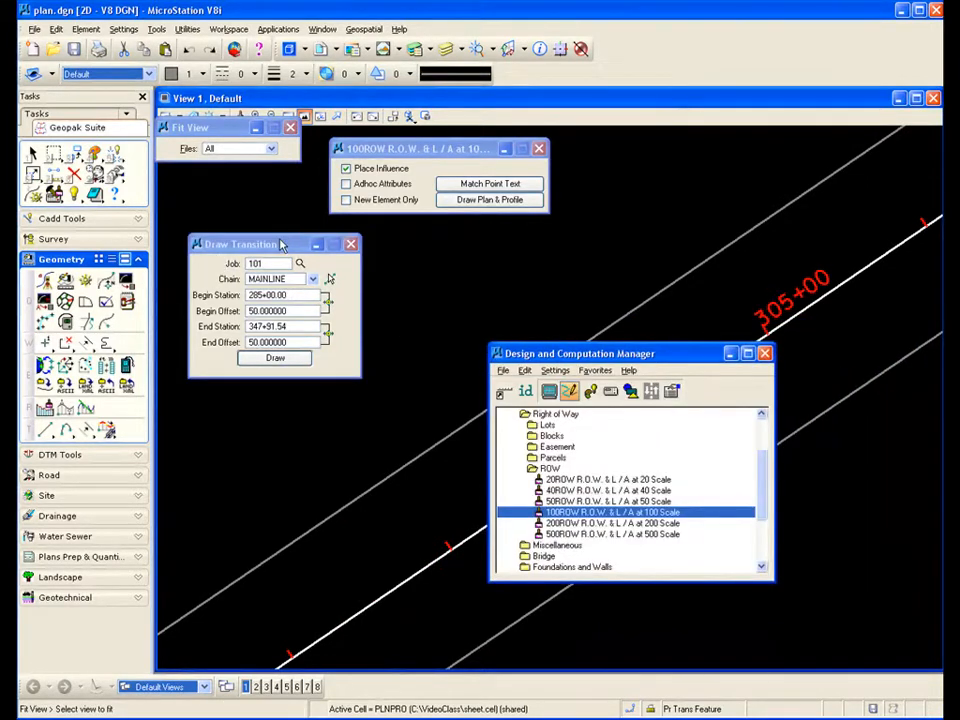
drag(281, 245, 269, 235)
scroll(691, 302, down, 5)
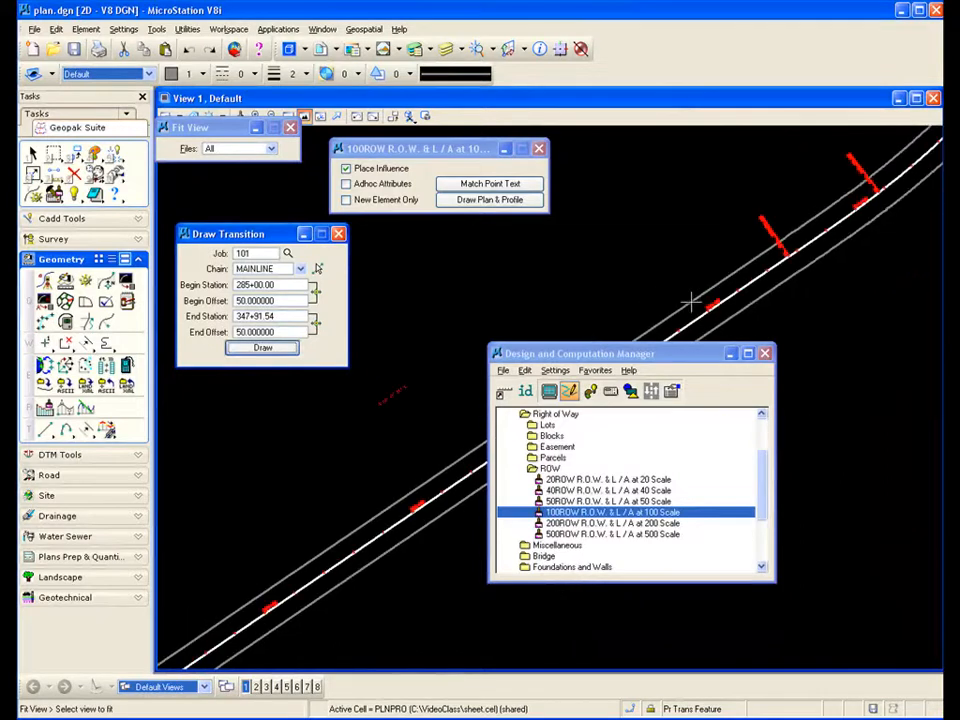
scroll(881, 207, down, 2)
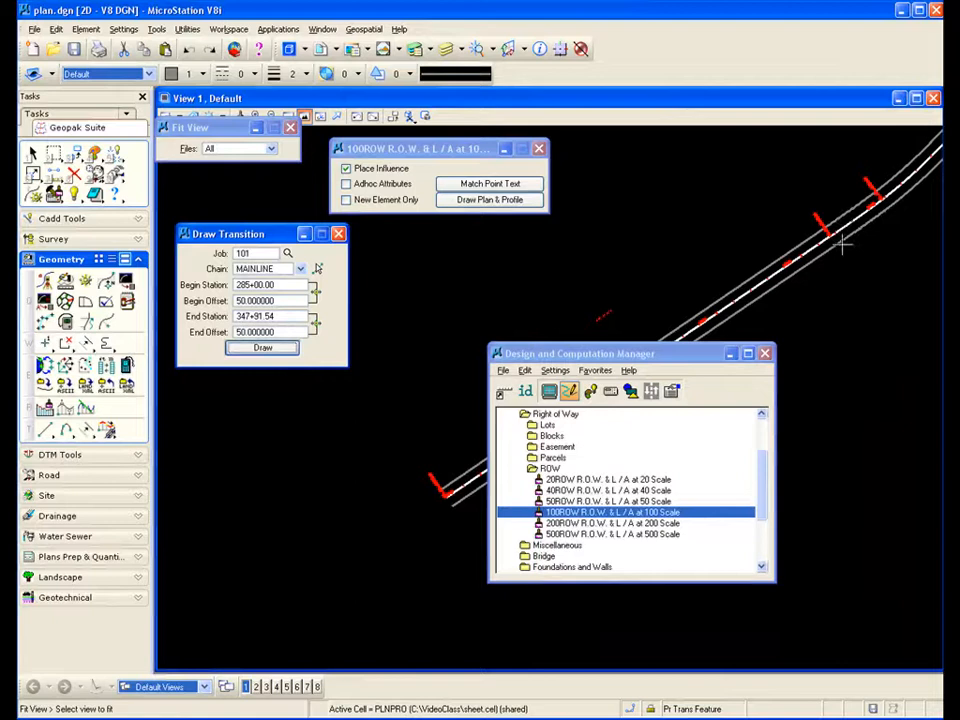
drag(649, 358, 769, 433)
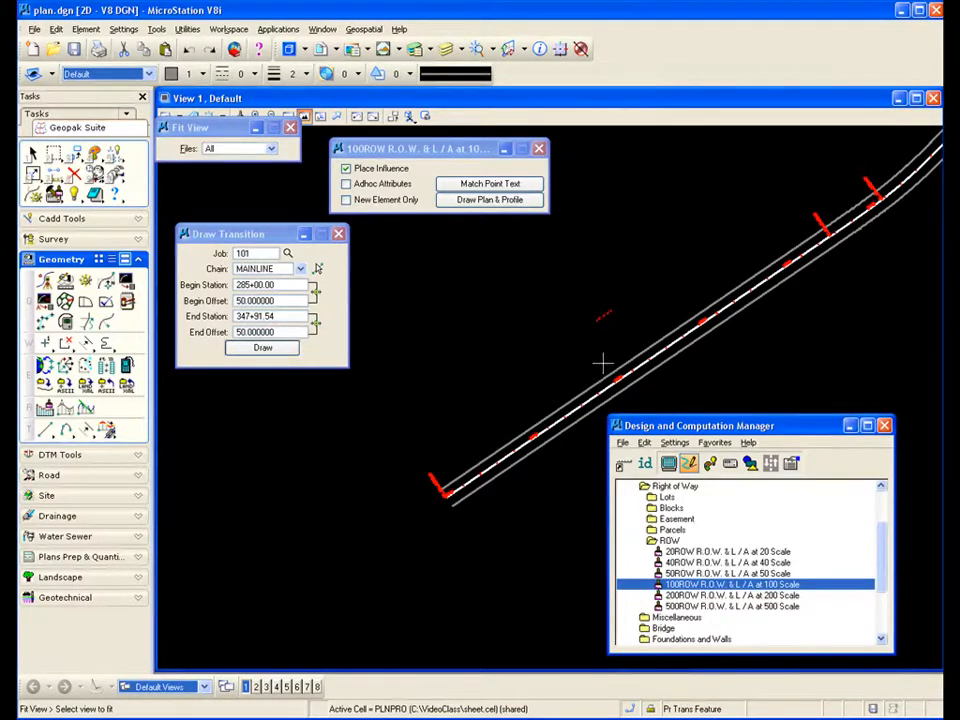
Step: Close the Draw Transition tool, open the DP Station Offset tool and choose the MAINLINE chain
click(339, 237)
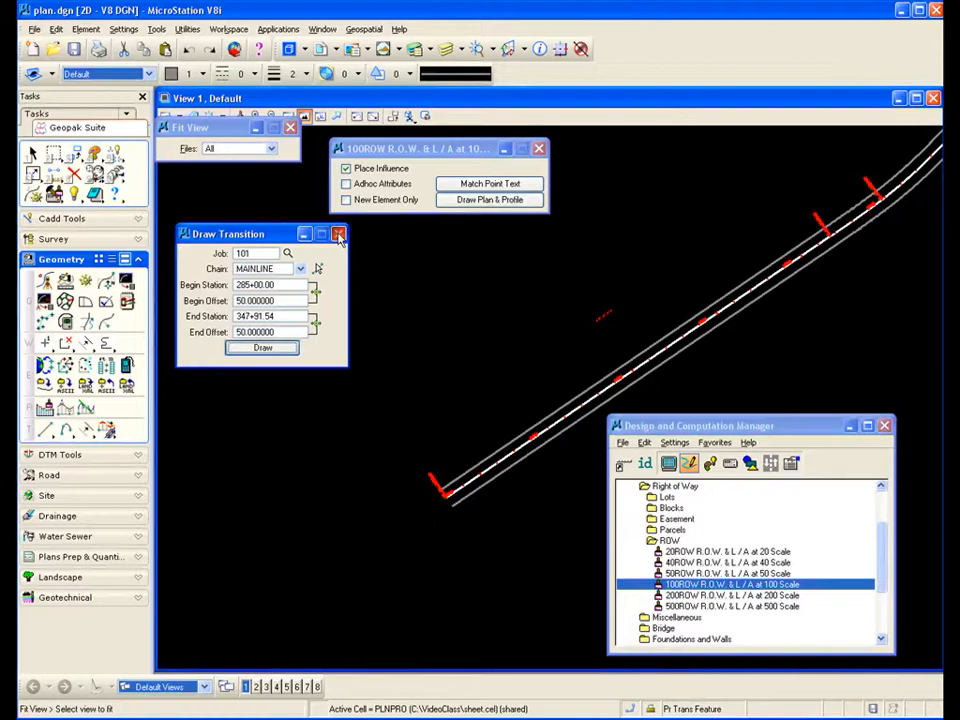
click(107, 322)
drag(330, 173, 374, 289)
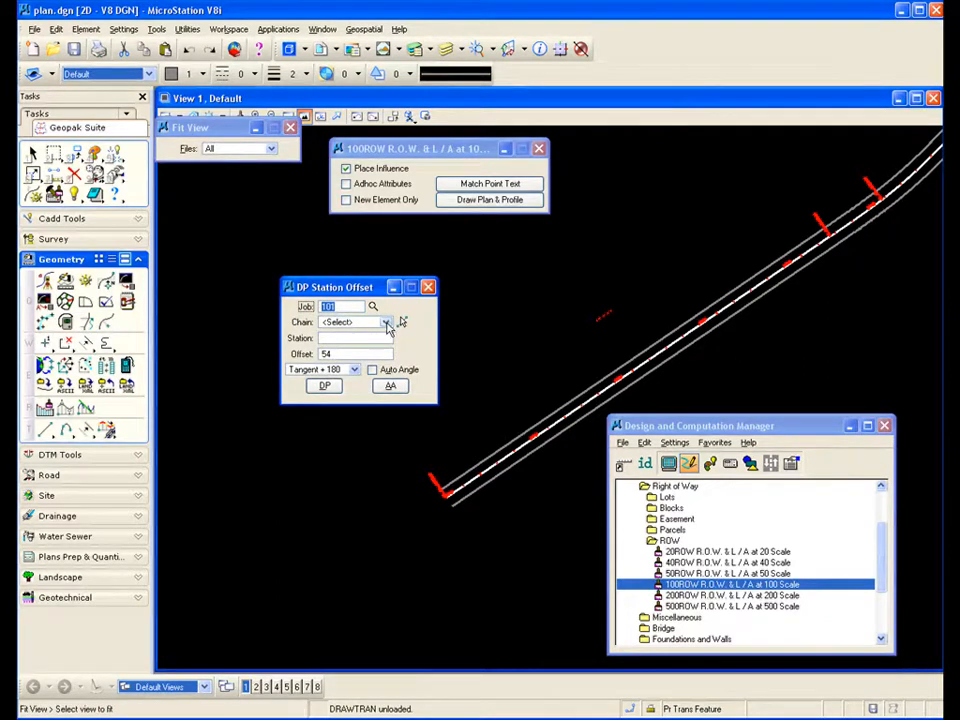
click(386, 322)
click(372, 357)
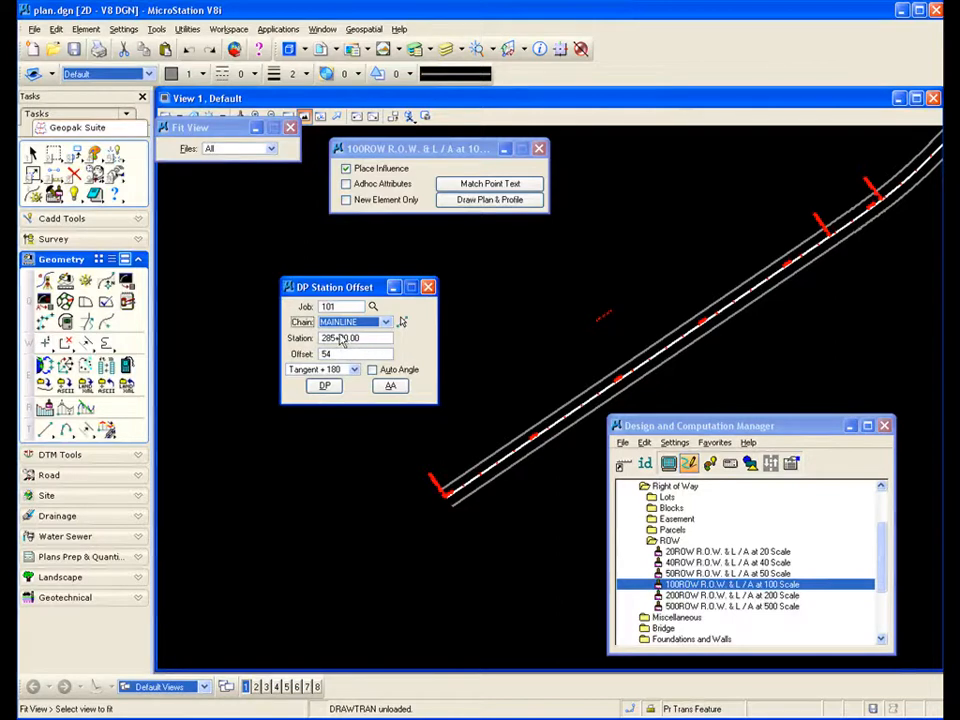
Step: Collapse the ROW, Right of Way, Imperial and Drafting Standards categories in the manager's tree
drag(649, 421, 648, 414)
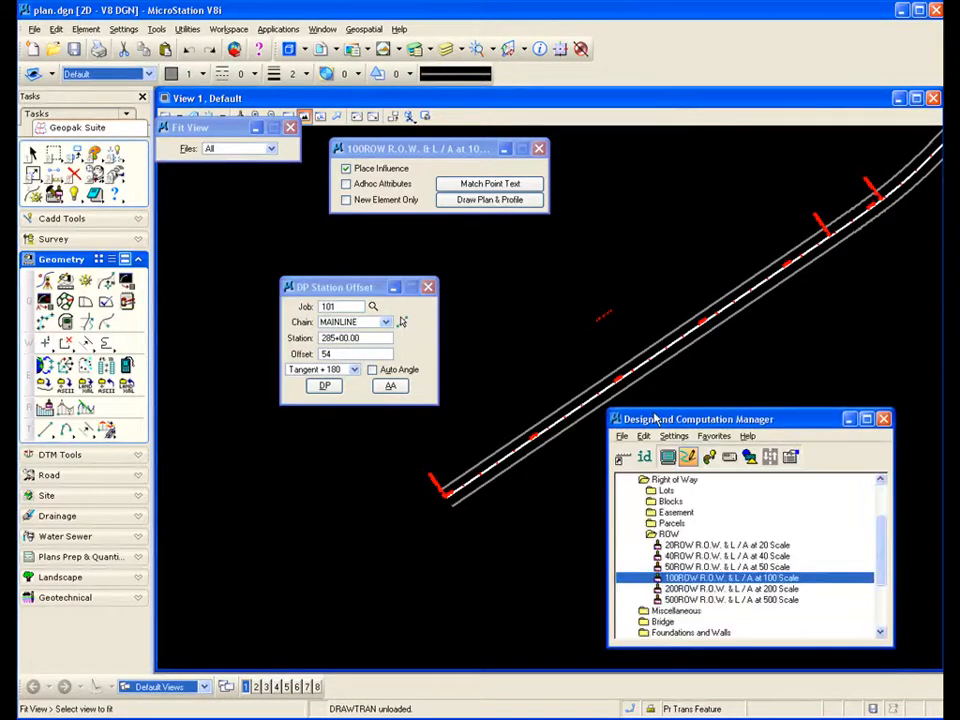
click(667, 535)
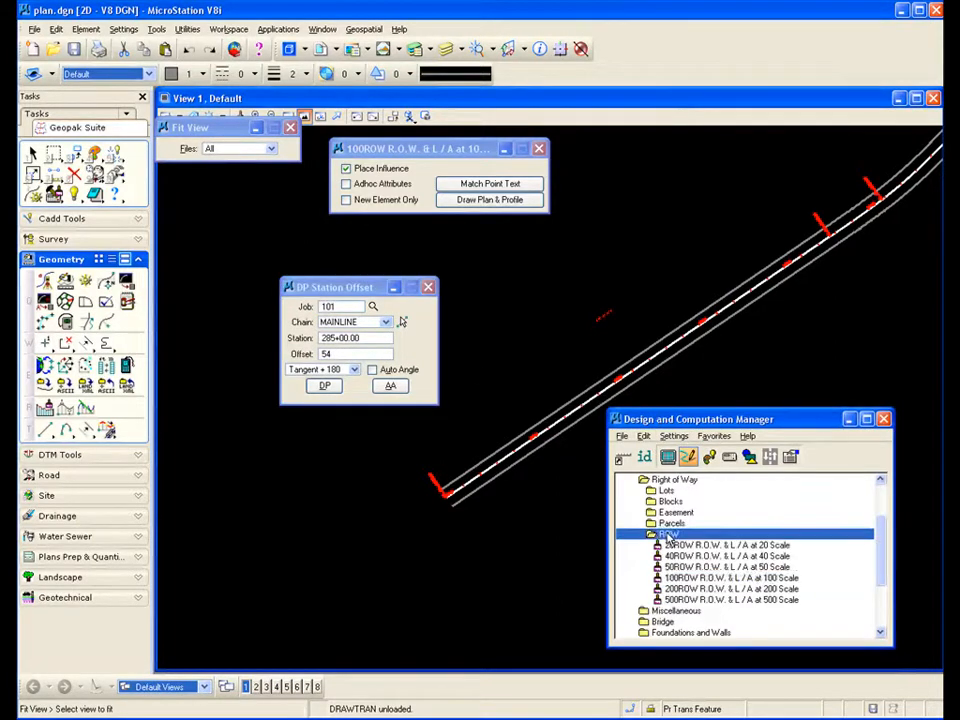
double_click(667, 535)
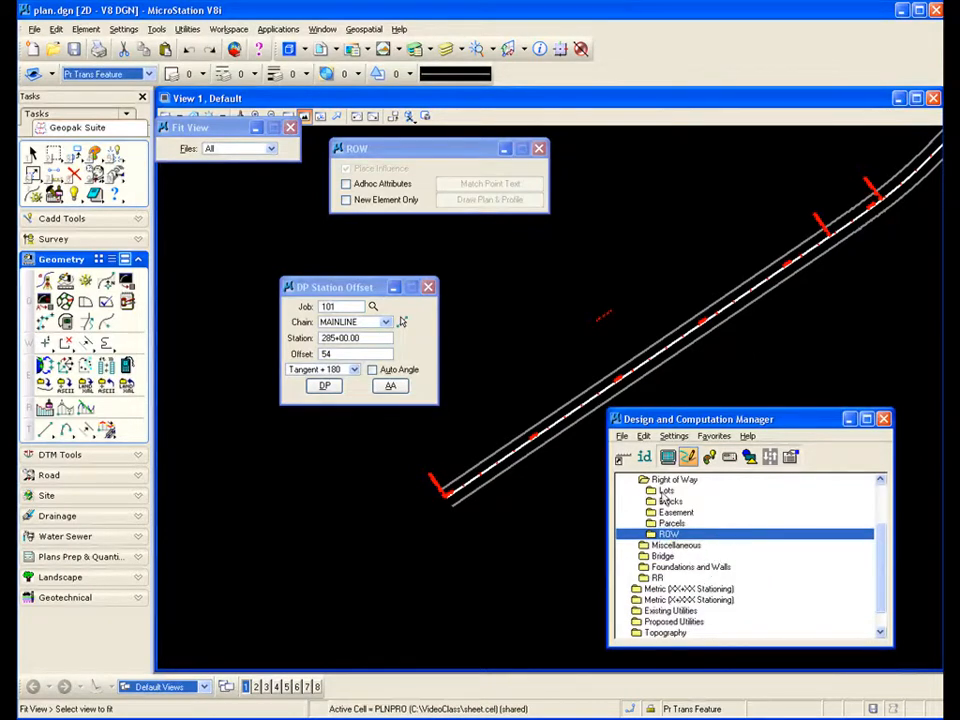
click(662, 481)
double_click(662, 481)
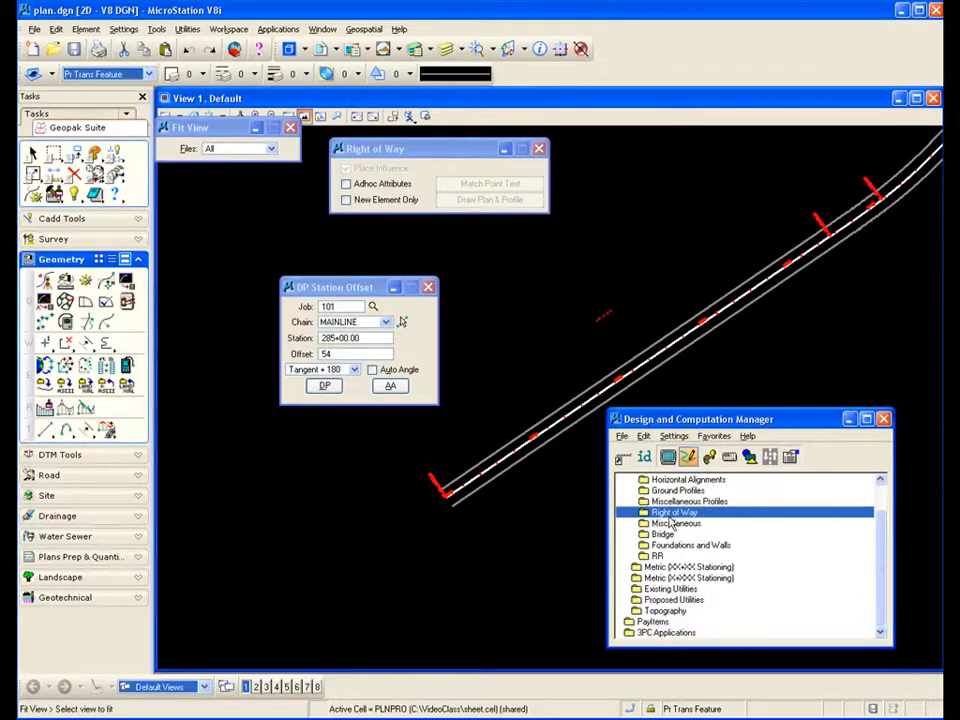
drag(875, 570, 877, 550)
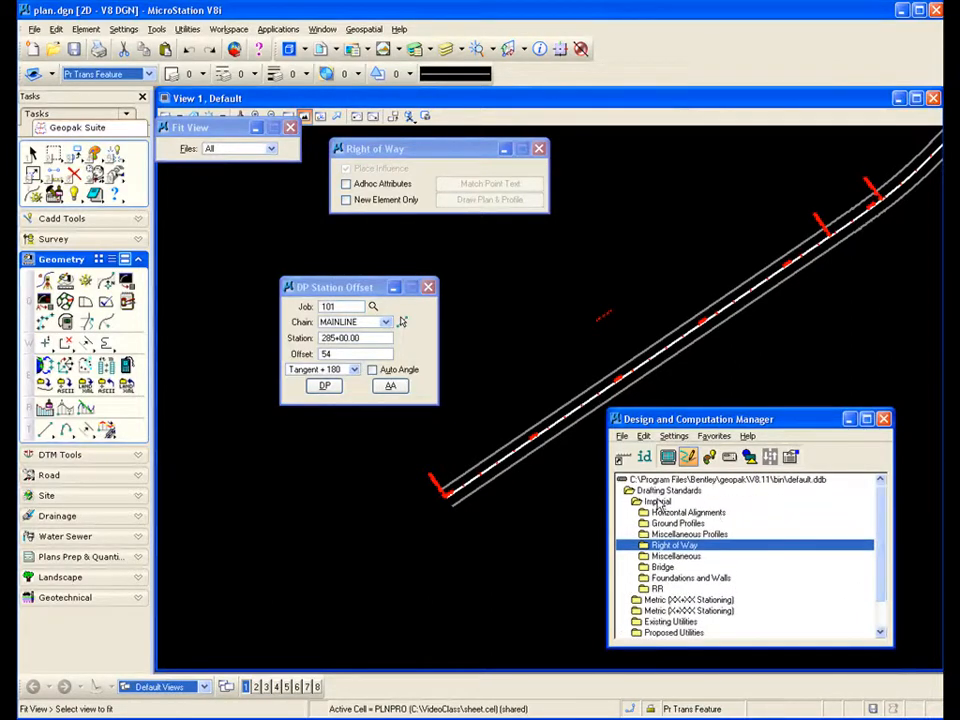
double_click(658, 502)
click(658, 492)
double_click(660, 492)
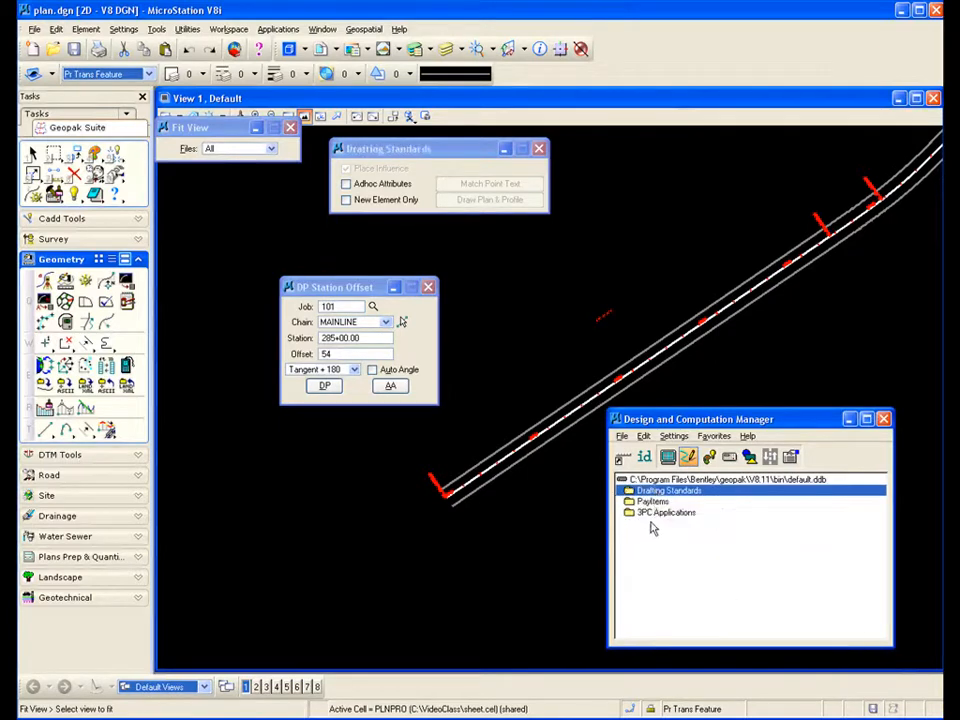
click(652, 501)
double_click(652, 501)
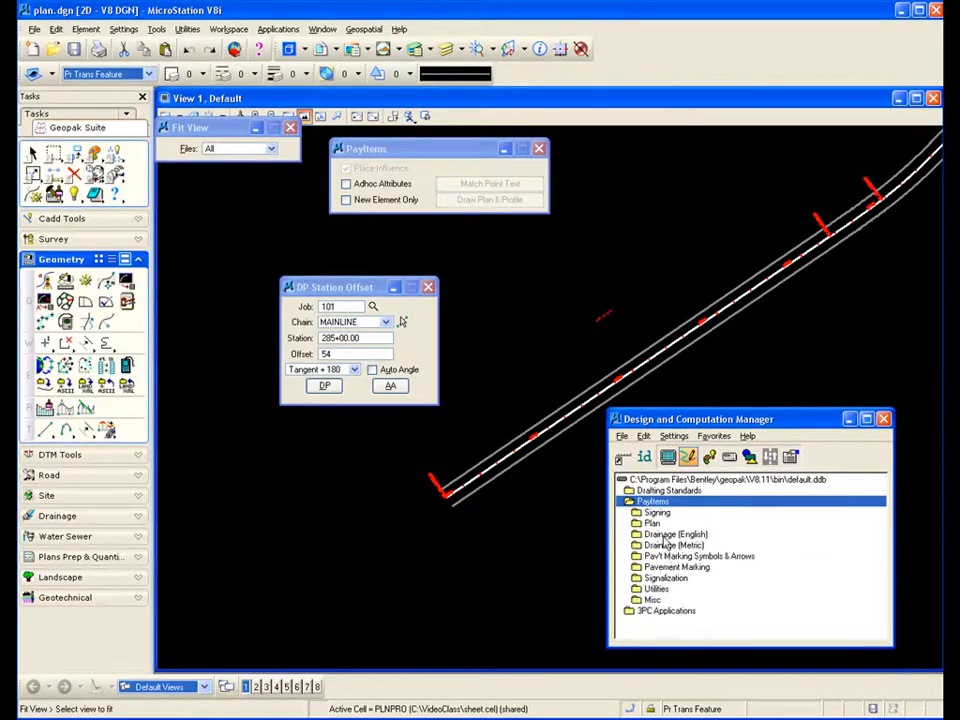
click(666, 535)
double_click(664, 536)
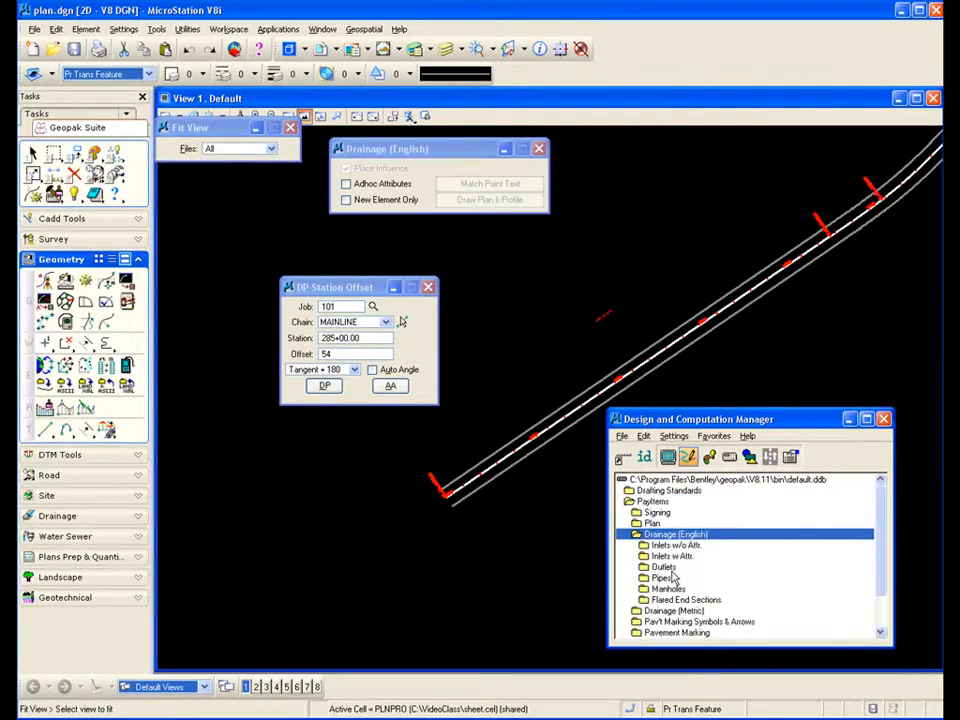
click(668, 578)
double_click(668, 578)
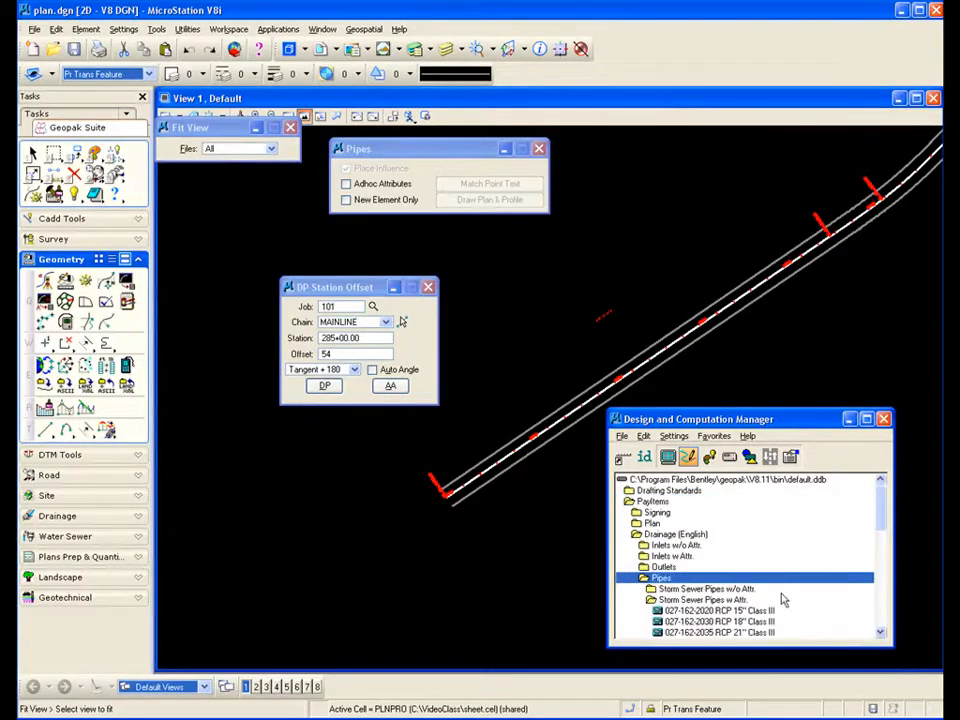
drag(882, 523, 880, 548)
click(705, 555)
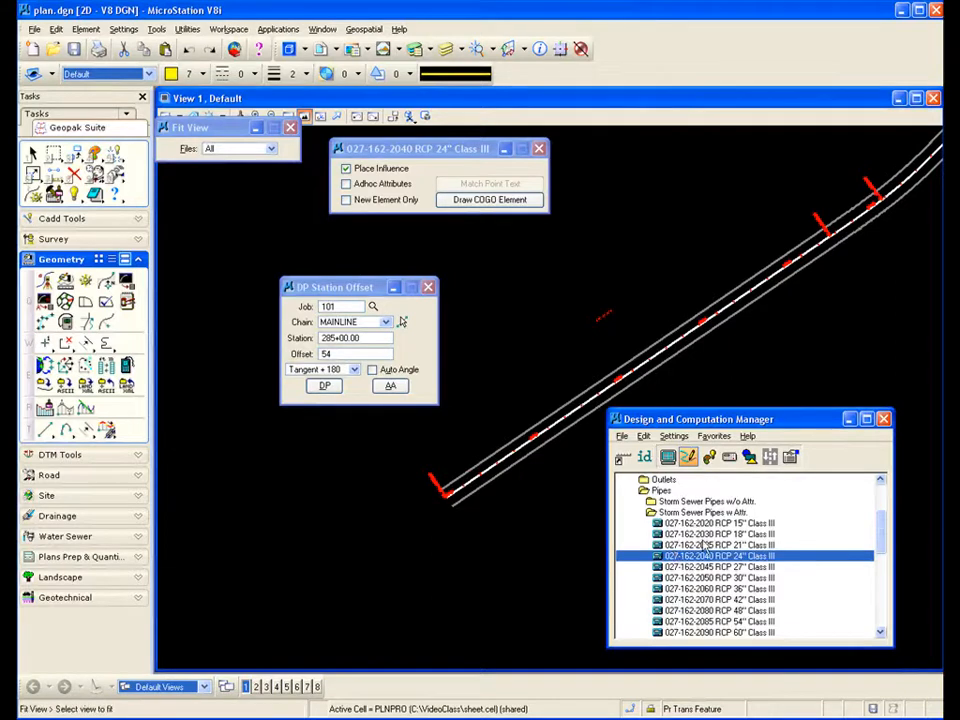
Step: Add the selected RCP 24" Class III pipe item to the manager's favorites
drag(717, 428, 708, 421)
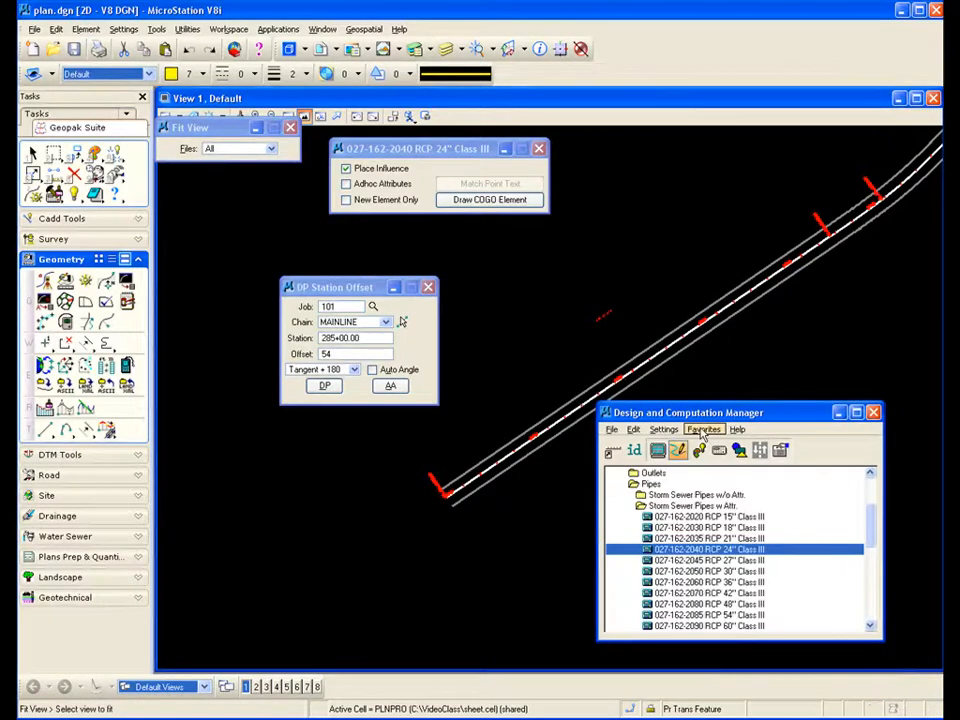
click(704, 431)
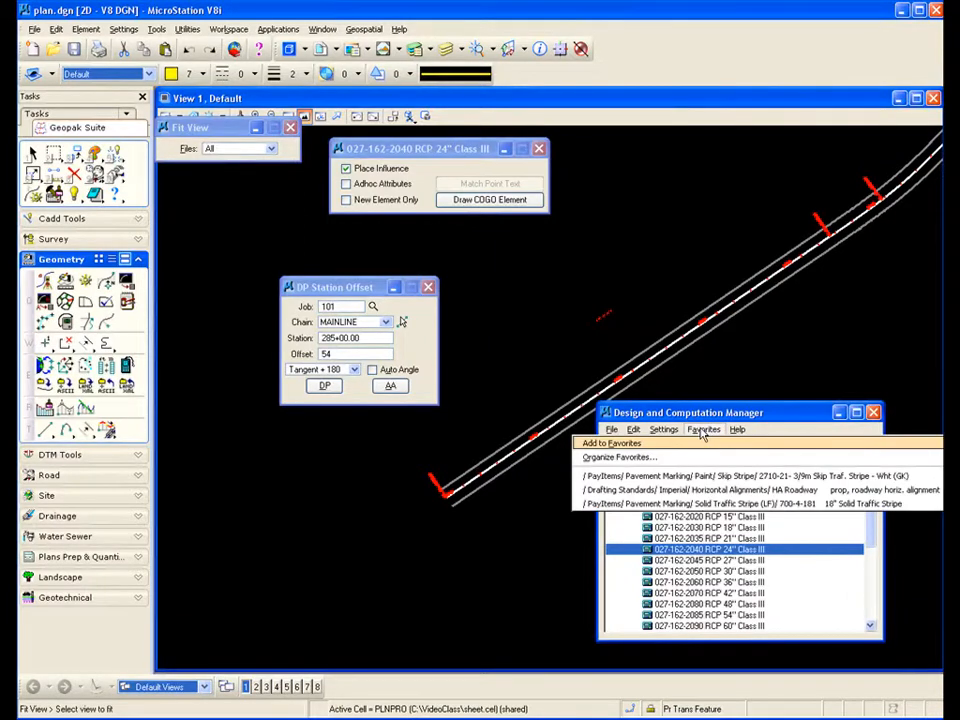
mouse_move(664, 429)
mouse_move(704, 429)
click(614, 443)
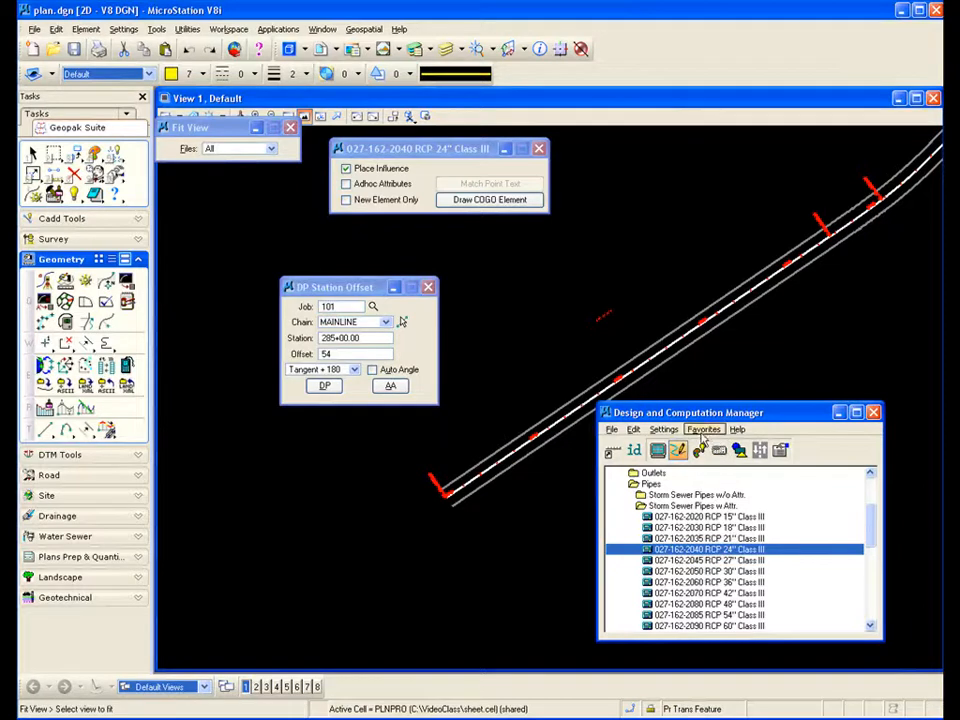
Step: Collapse the Storm Sewer Pipes w Attr., Pipes and Drainage (English) categories and expand Drafting Standards
double_click(662, 506)
click(654, 495)
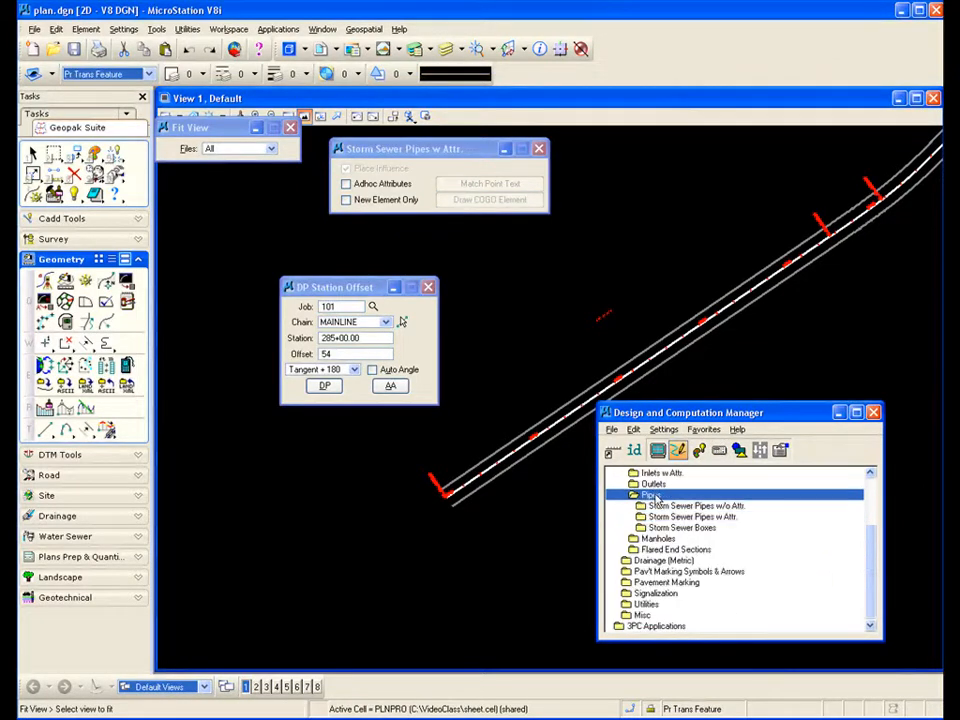
double_click(654, 495)
click(652, 487)
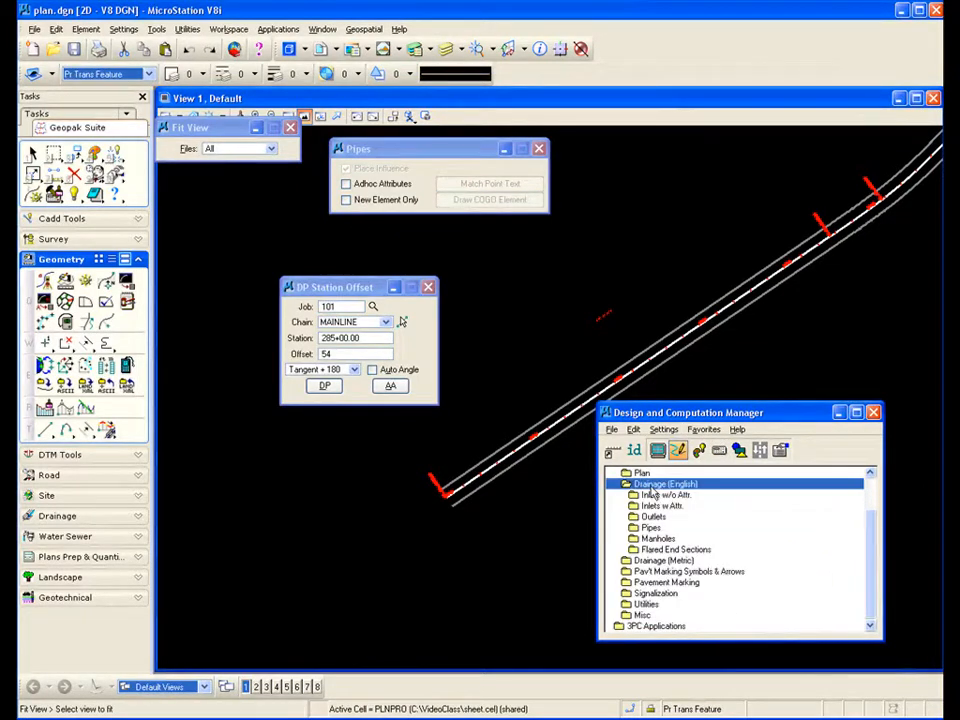
double_click(653, 486)
click(656, 484)
double_click(656, 484)
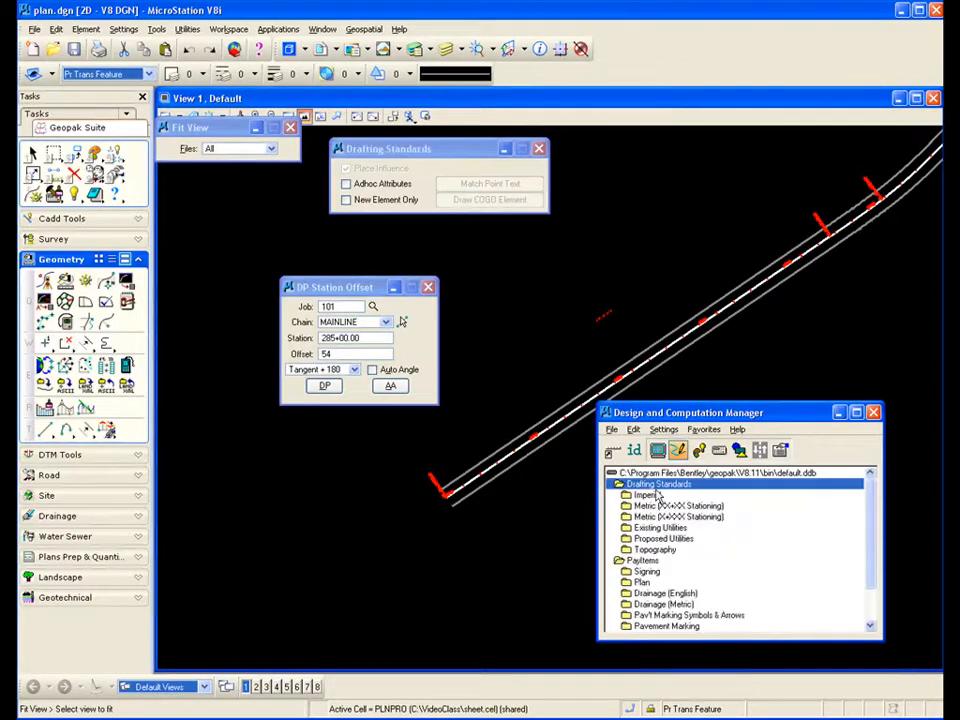
click(703, 432)
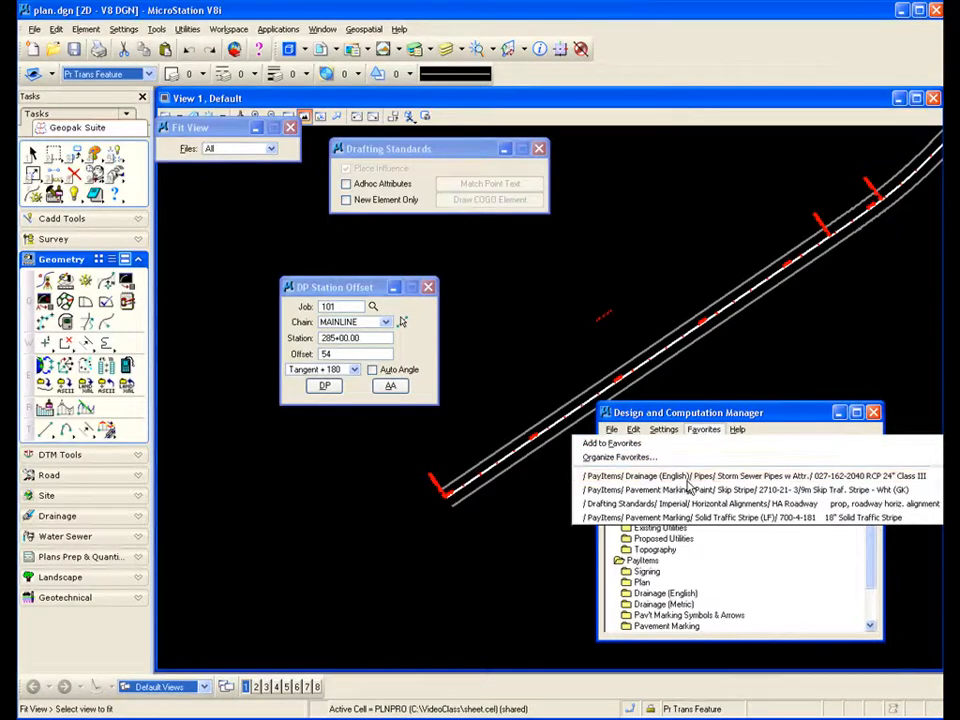
click(688, 479)
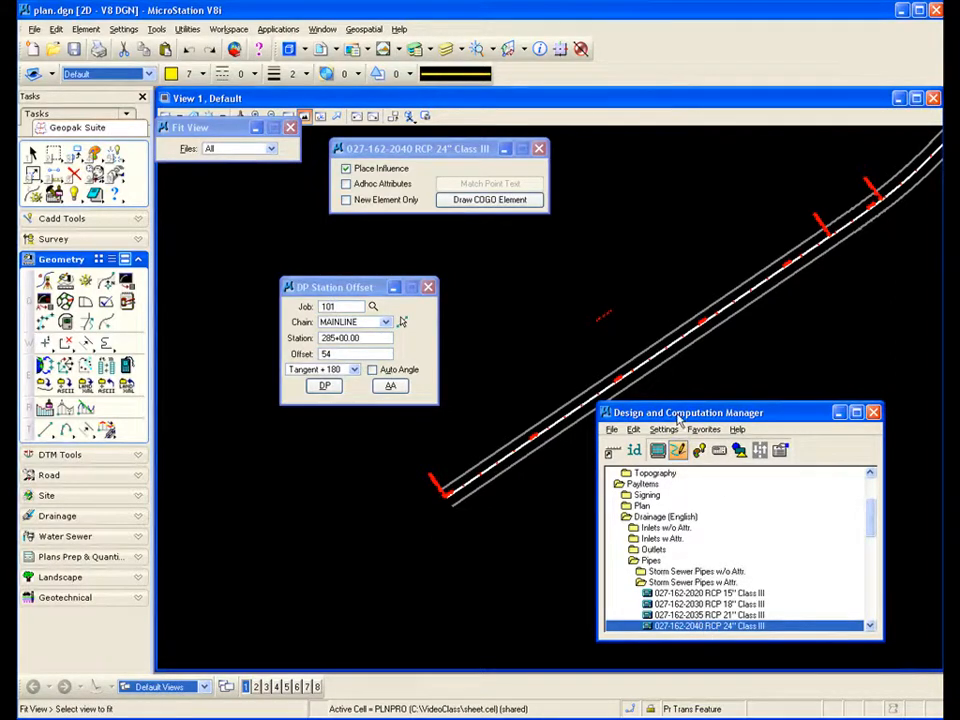
drag(680, 418, 681, 415)
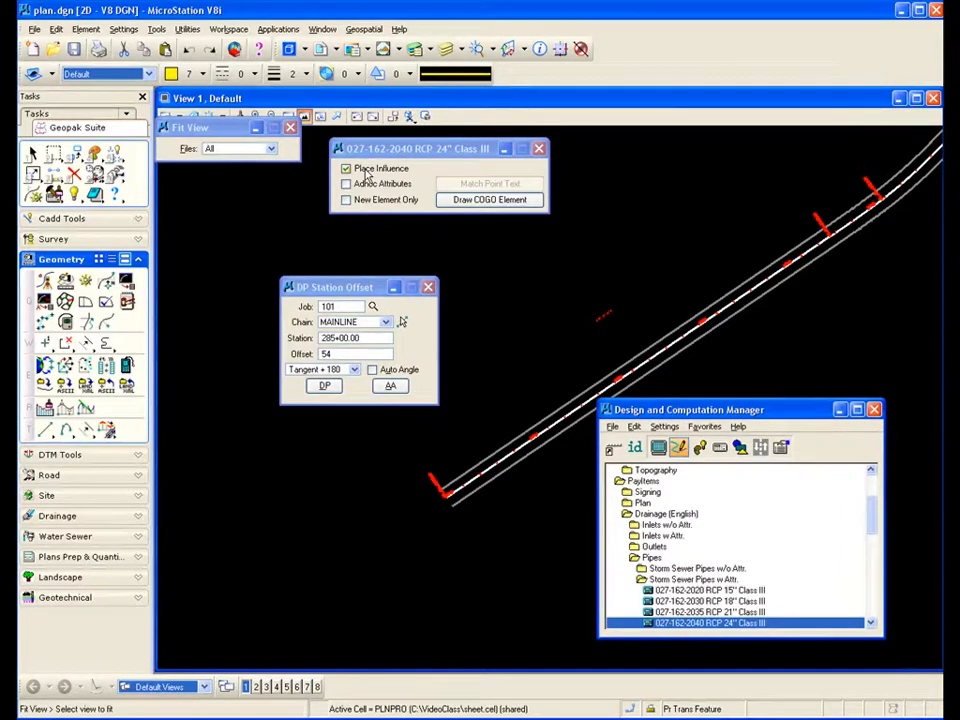
Step: Set the DP Station Offset station to 293+17 and the offset to -38 on the MAINLINE chain
double_click(329, 340)
text(29)
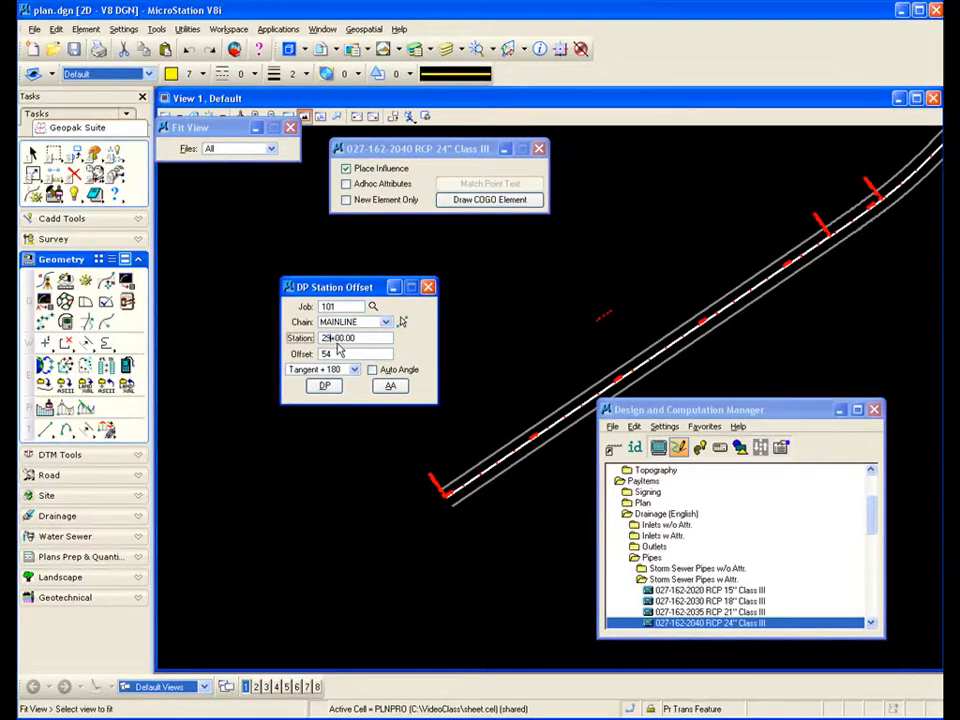
text(3)
drag(340, 340, 350, 339)
text(17)
key(Tab)
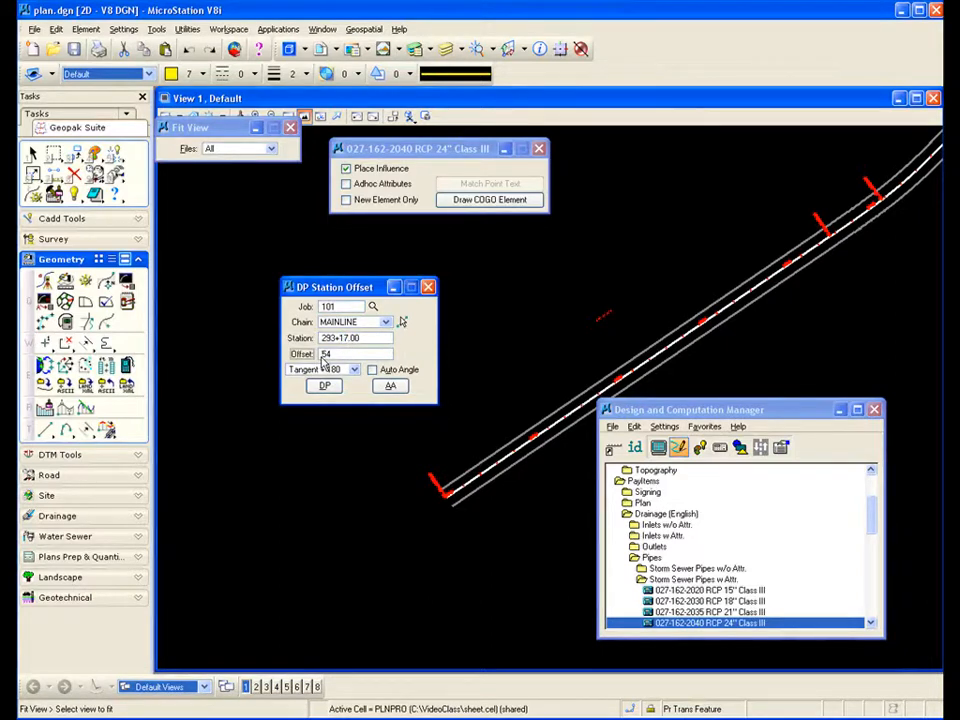
text(-38)
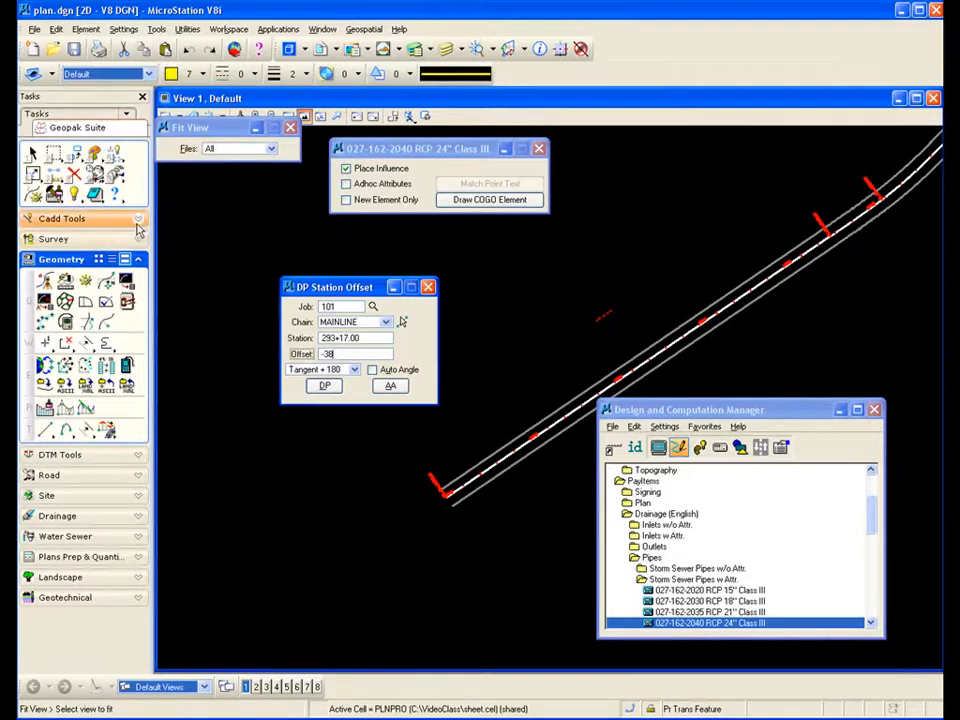
Step: Start a SmartLine with the pipe's first vertex at station 293+17, offset -38 on MAINLINE, and move the manager clear of the drawing
click(105, 218)
click(44, 241)
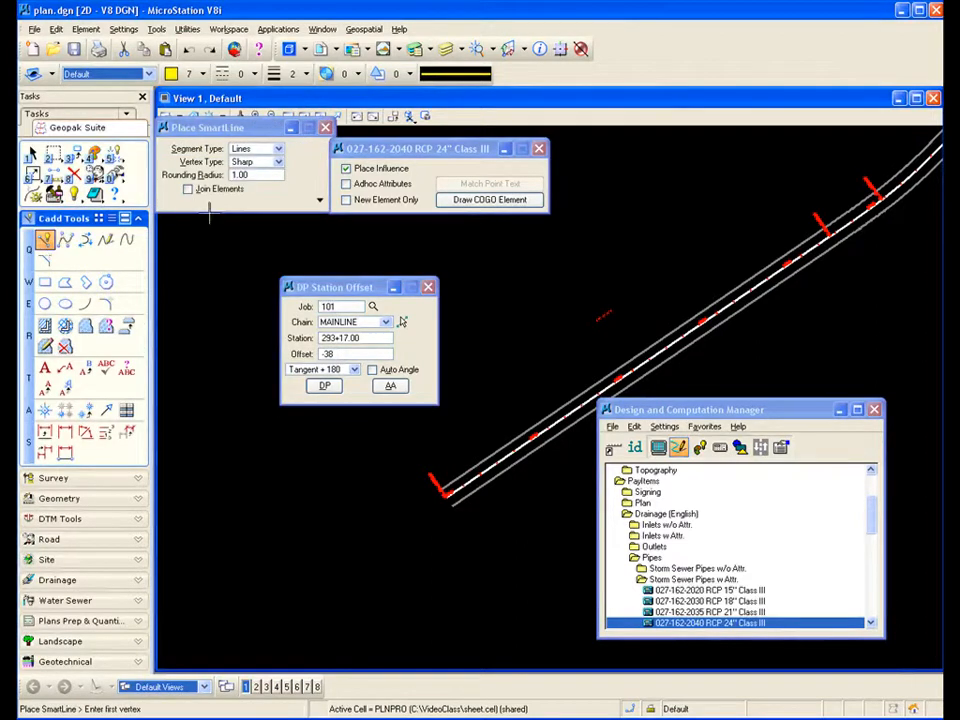
click(324, 387)
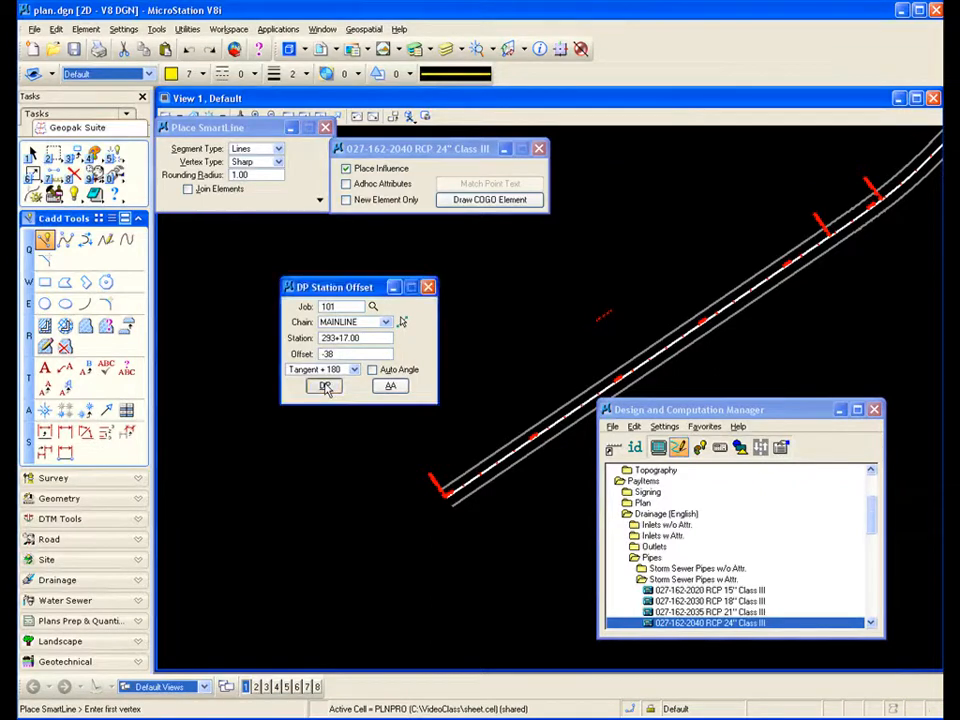
click(325, 387)
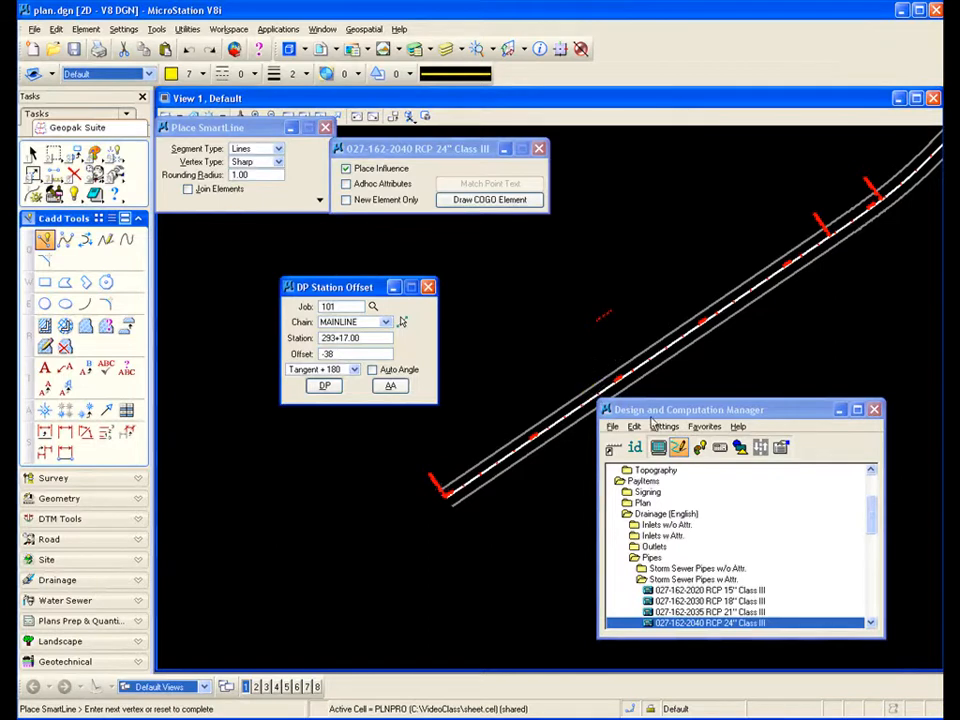
click(645, 411)
drag(645, 411, 667, 449)
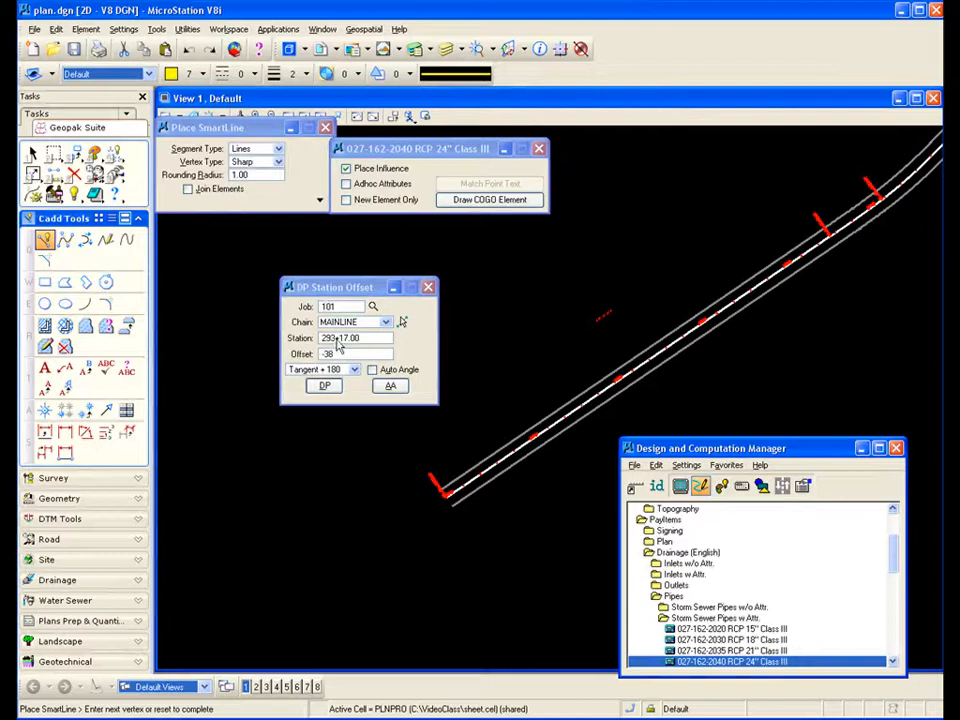
Step: Finish the 24" pipe line with its end vertex at station 293+33, offset 40 on MAINLINE
drag(341, 345, 349, 346)
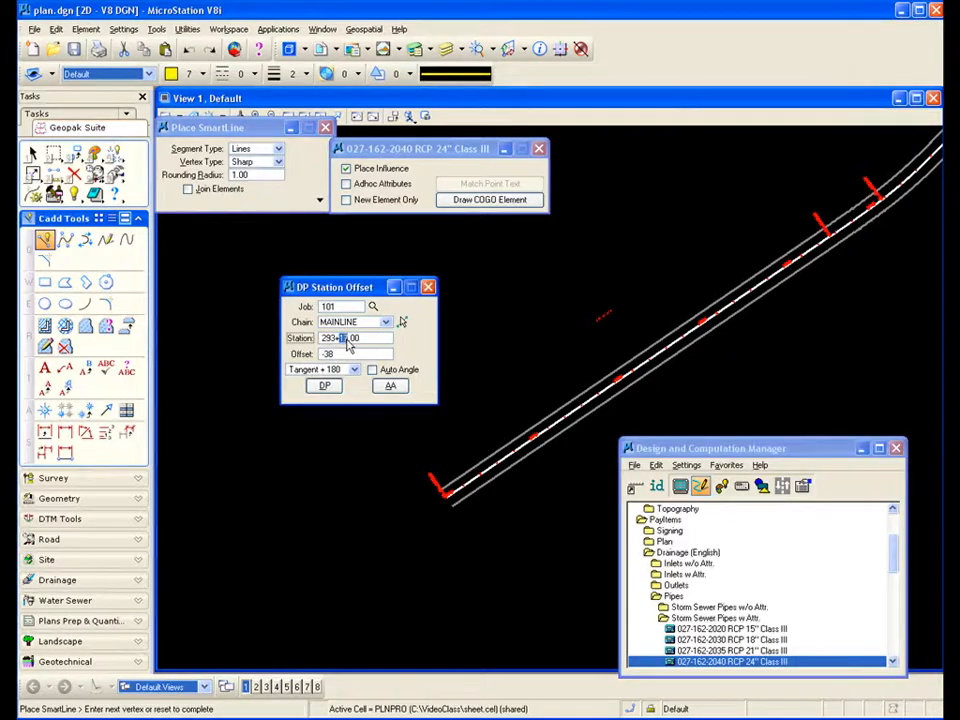
text(1)
double_click(329, 357)
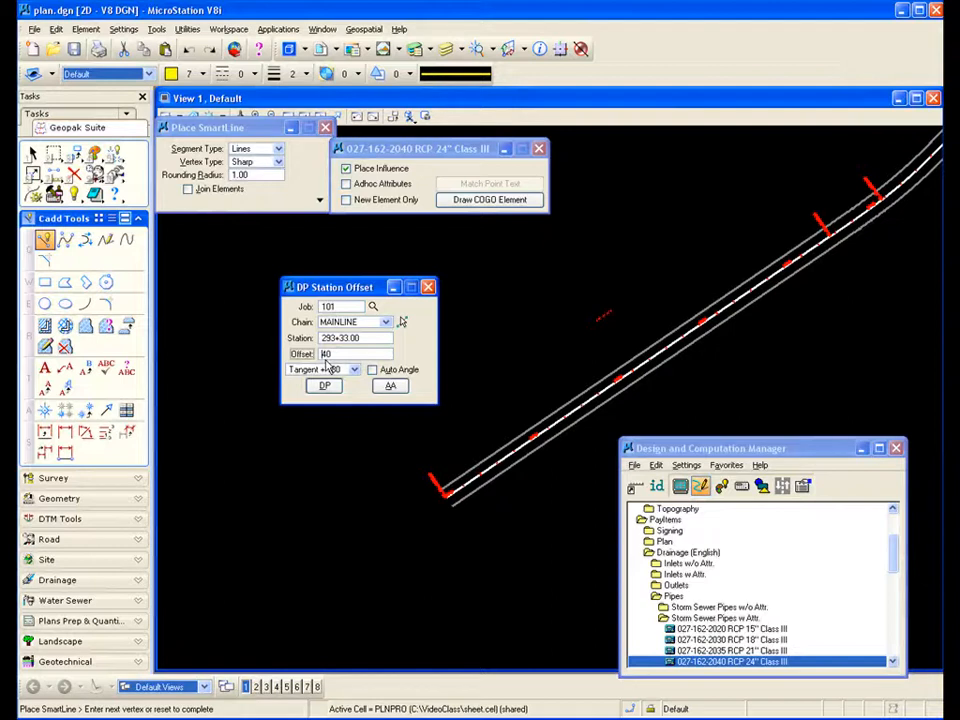
click(324, 386)
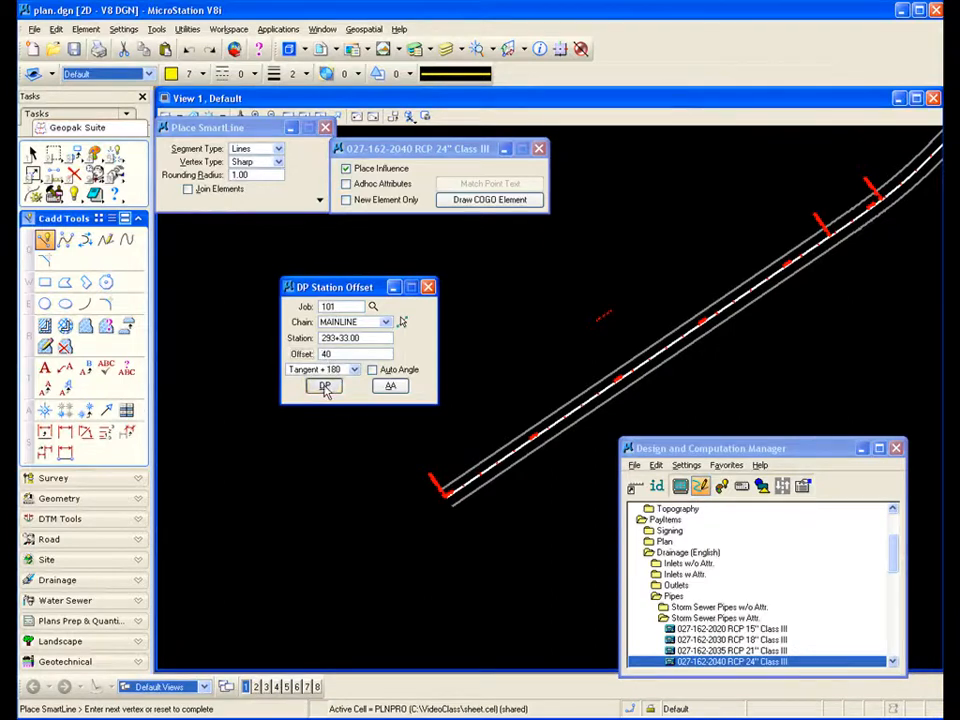
right_click(585, 406)
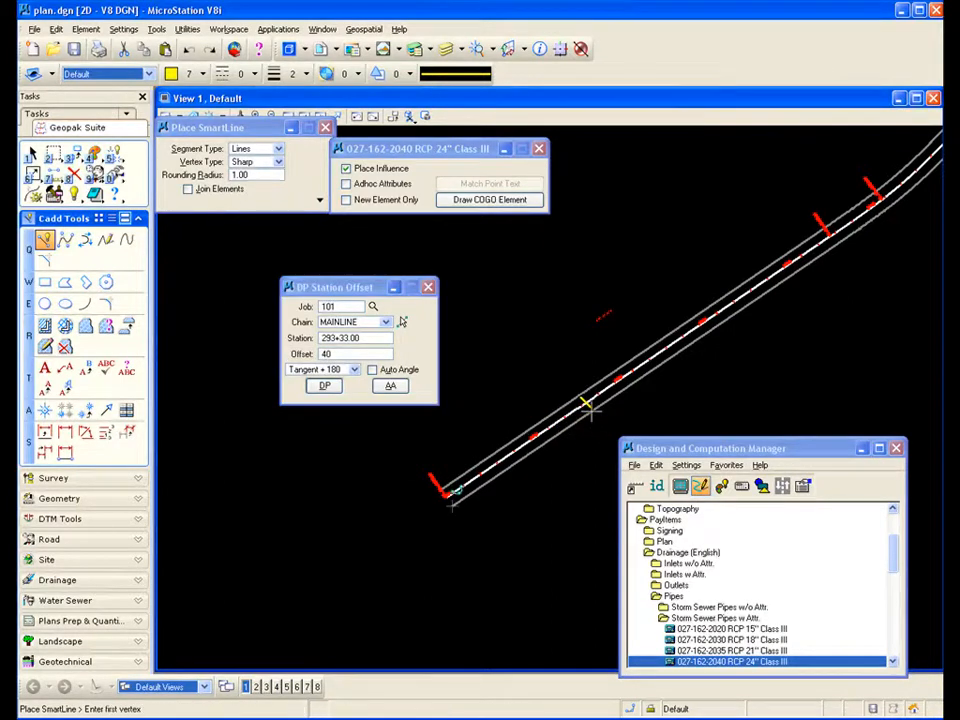
Step: Examine the drawn 24" pipe crossing the MAINLINE alignment up close and in its surroundings
scroll(590, 408, up, 2)
scroll(590, 408, up, 3)
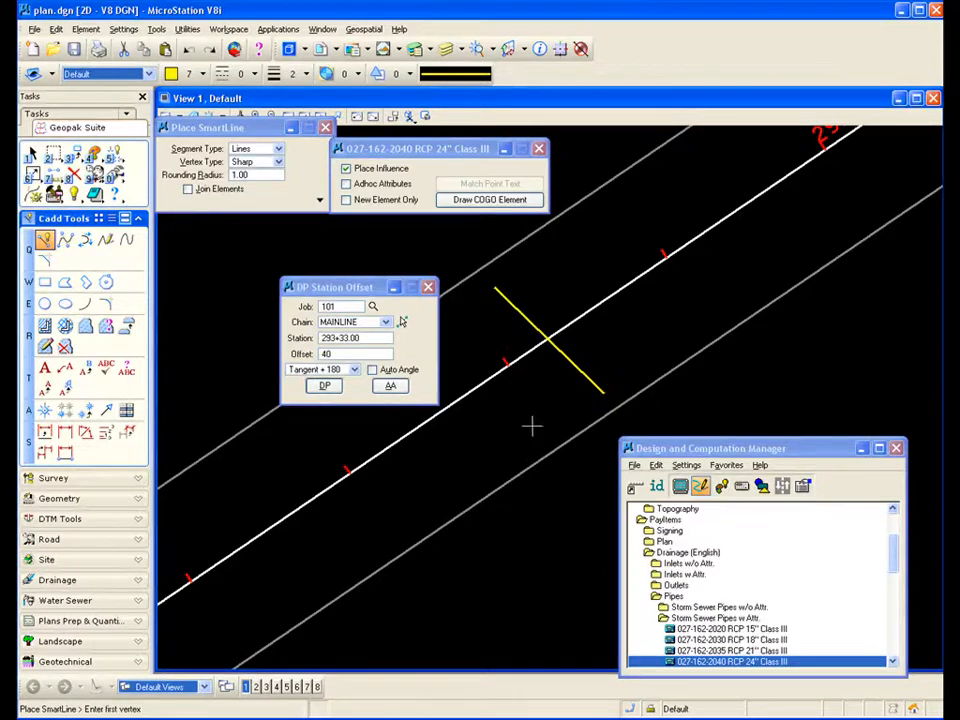
scroll(545, 422, down, 2)
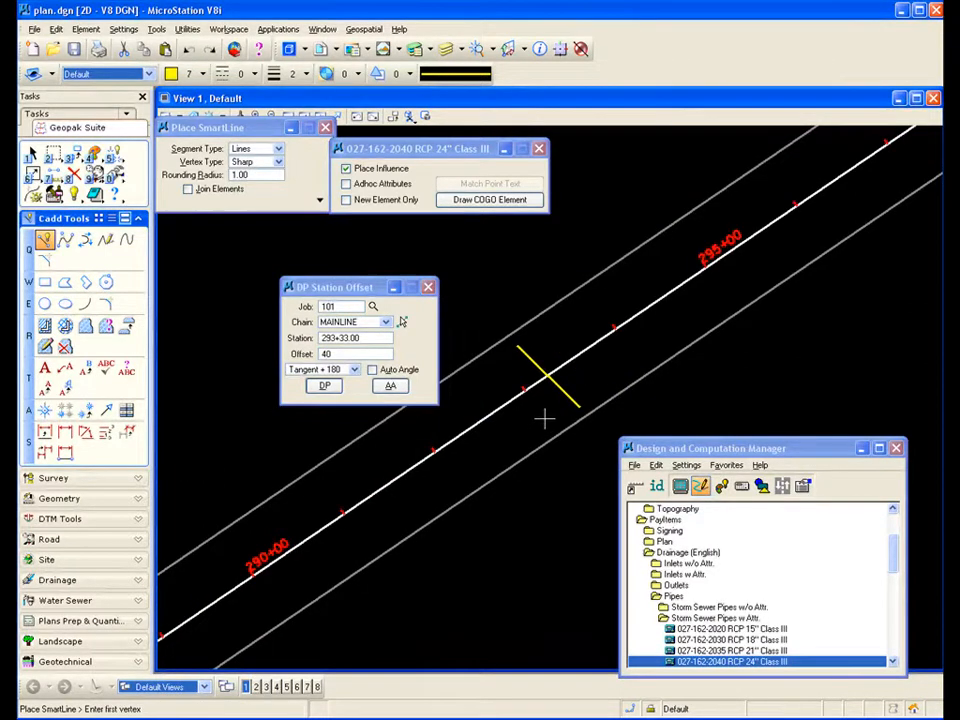
scroll(545, 422, down, 2)
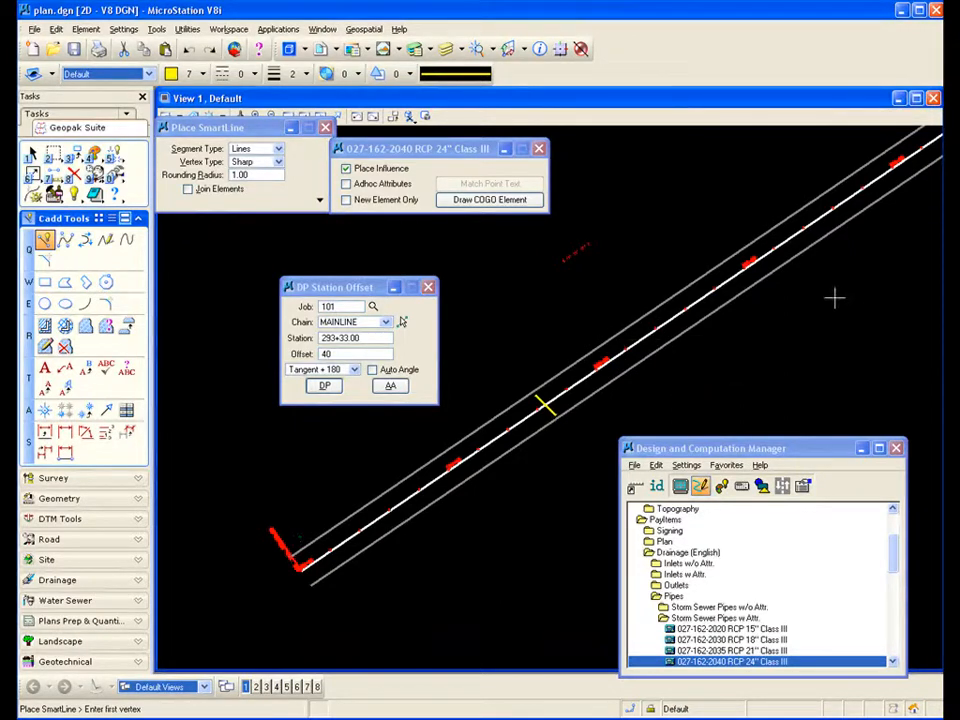
scroll(833, 296, down, 2)
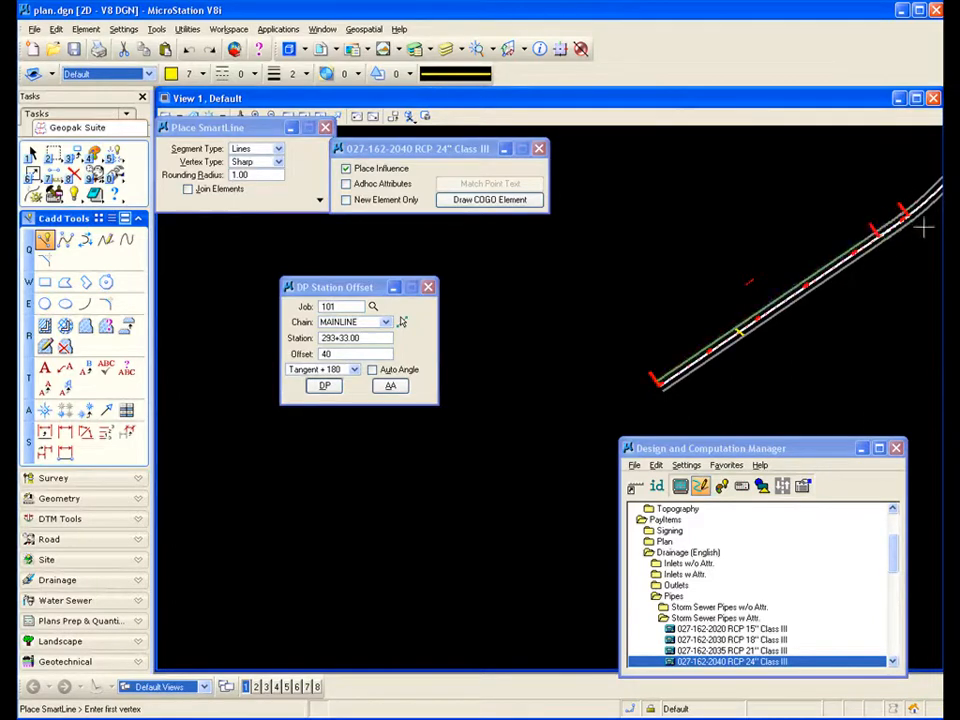
drag(320, 287, 292, 279)
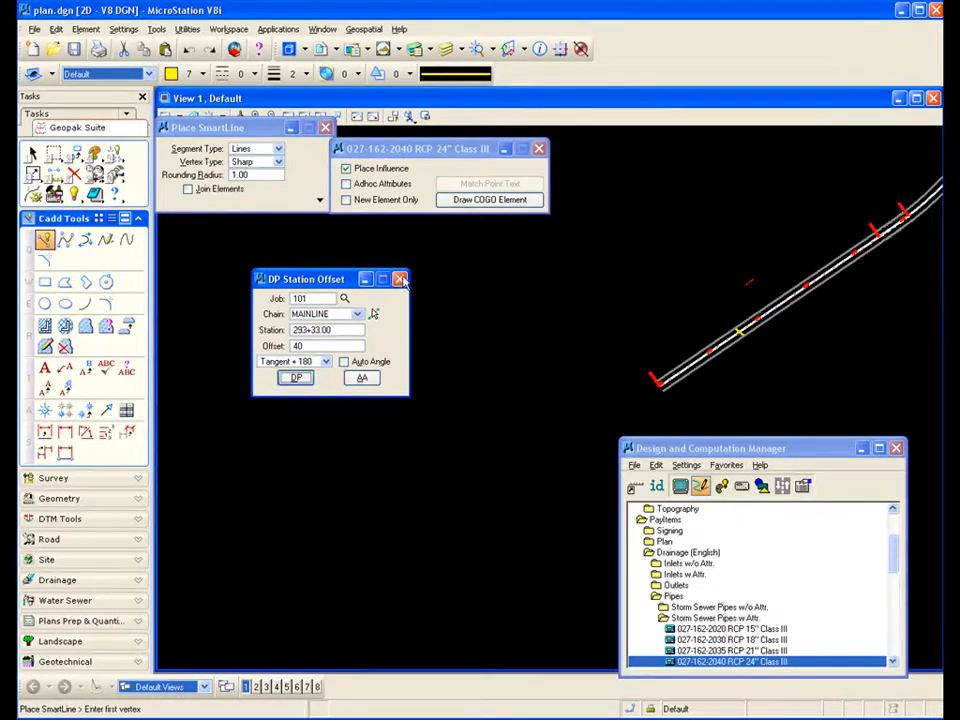
scroll(926, 223, up, 3)
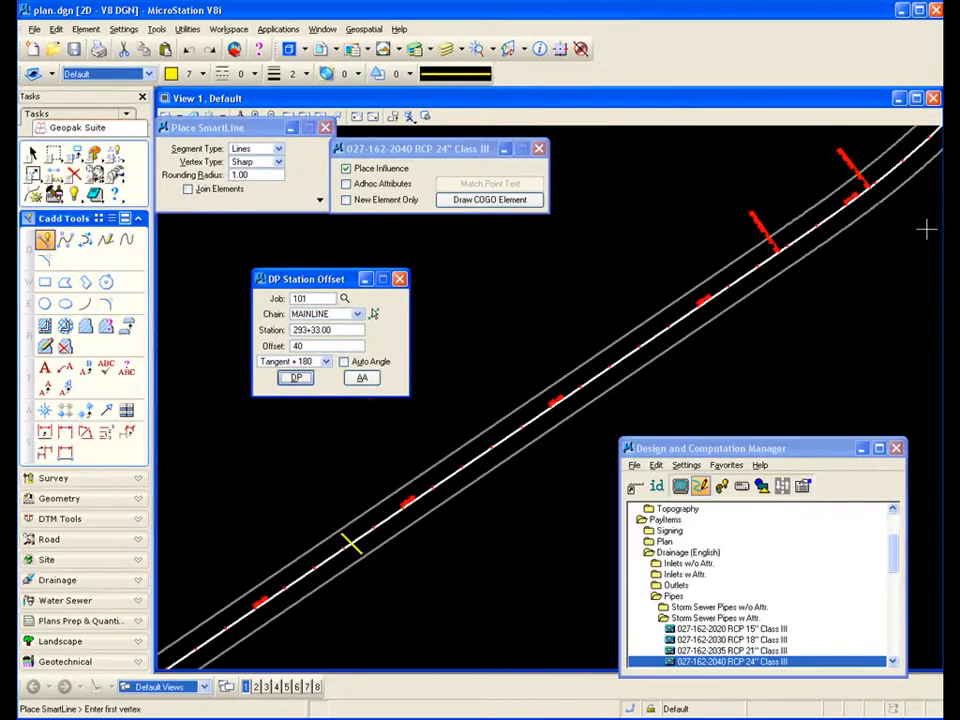
scroll(855, 160, up, 2)
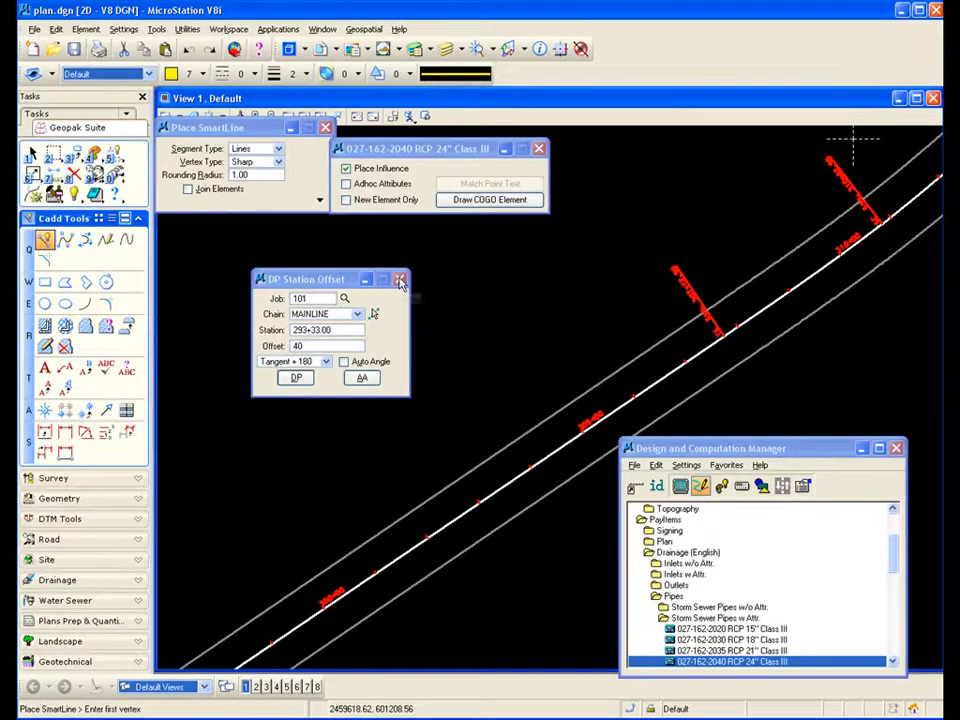
Step: Close the DP Station Offset and SmartLine settings windows and fit the whole alignment in the view, with the remaining dialogs moved clear
drag(347, 281, 282, 278)
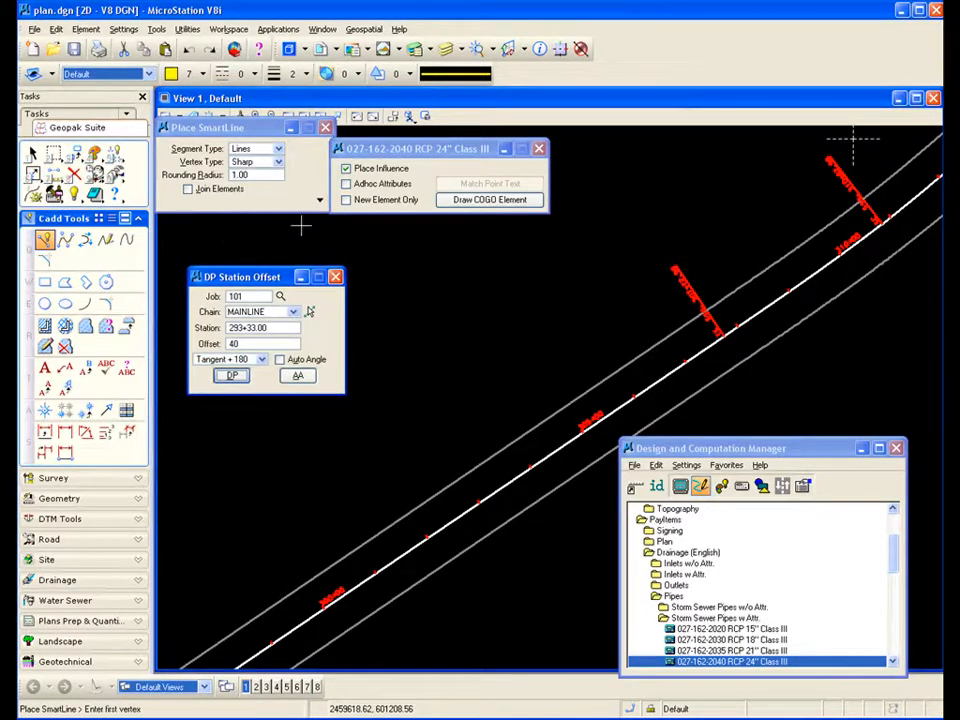
click(335, 276)
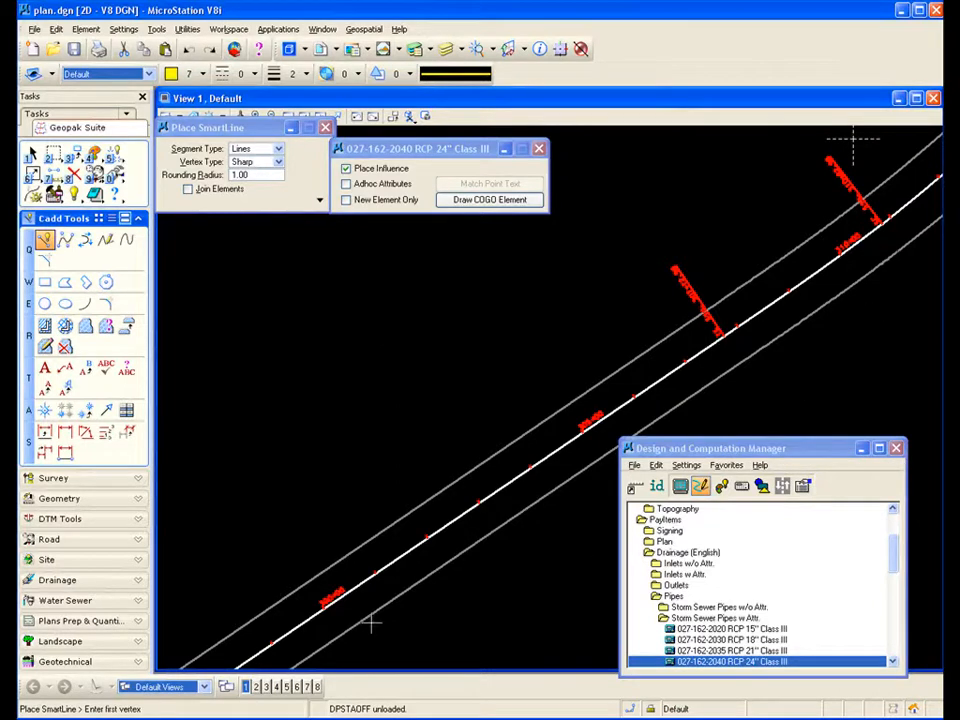
drag(262, 128, 262, 240)
click(324, 240)
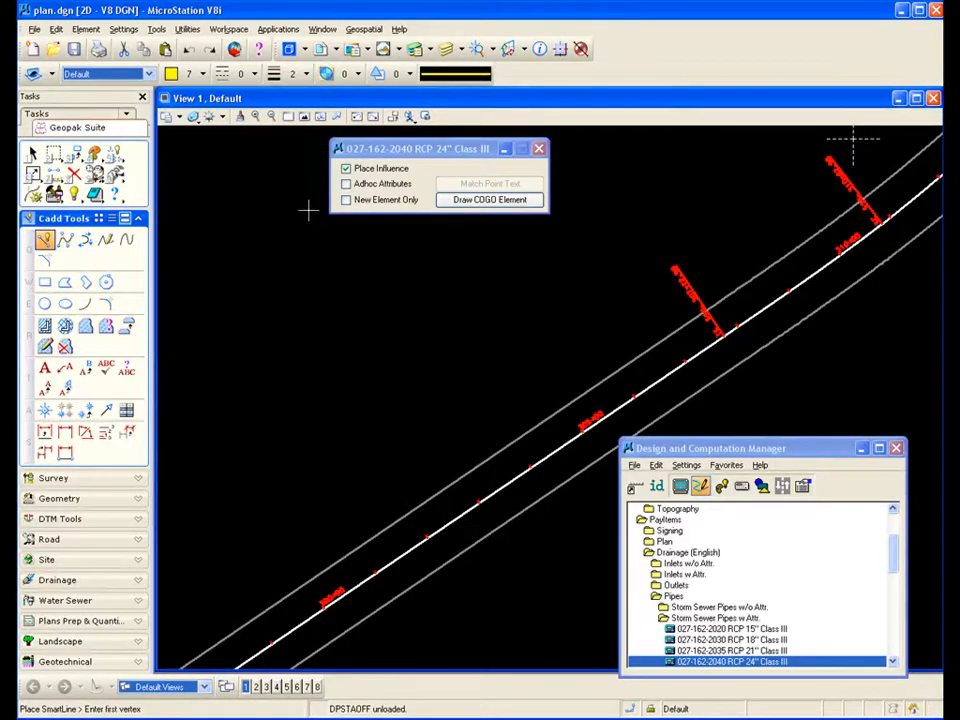
click(305, 116)
drag(463, 150, 416, 155)
drag(704, 458, 254, 308)
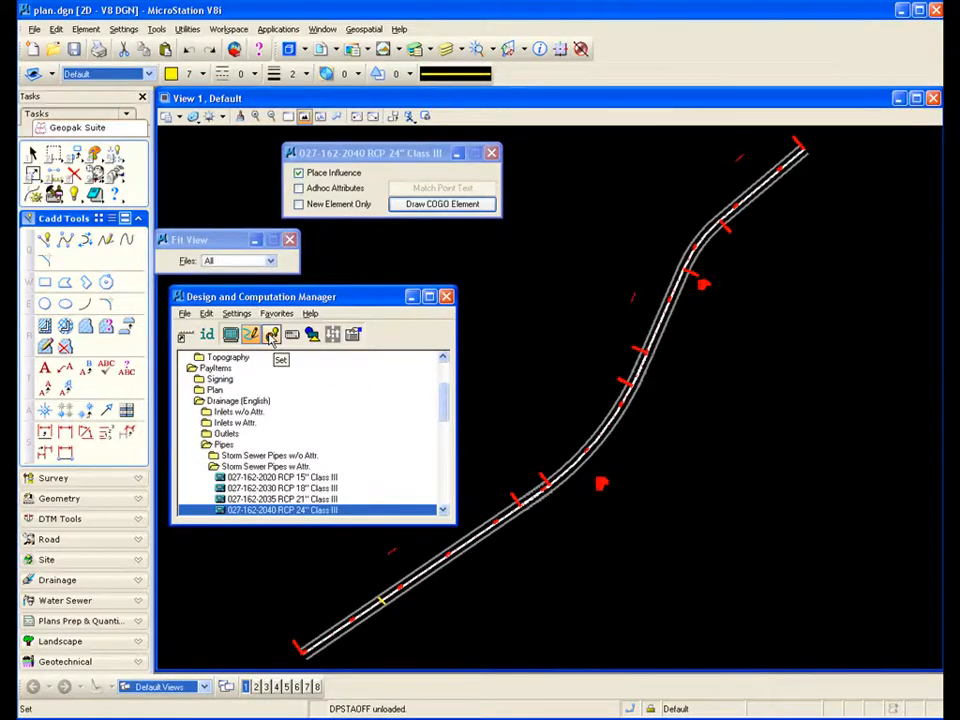
Step: Turn off Place Influence for the RCP 24" Class III item in Design mode and put the manager in Set mode
click(271, 336)
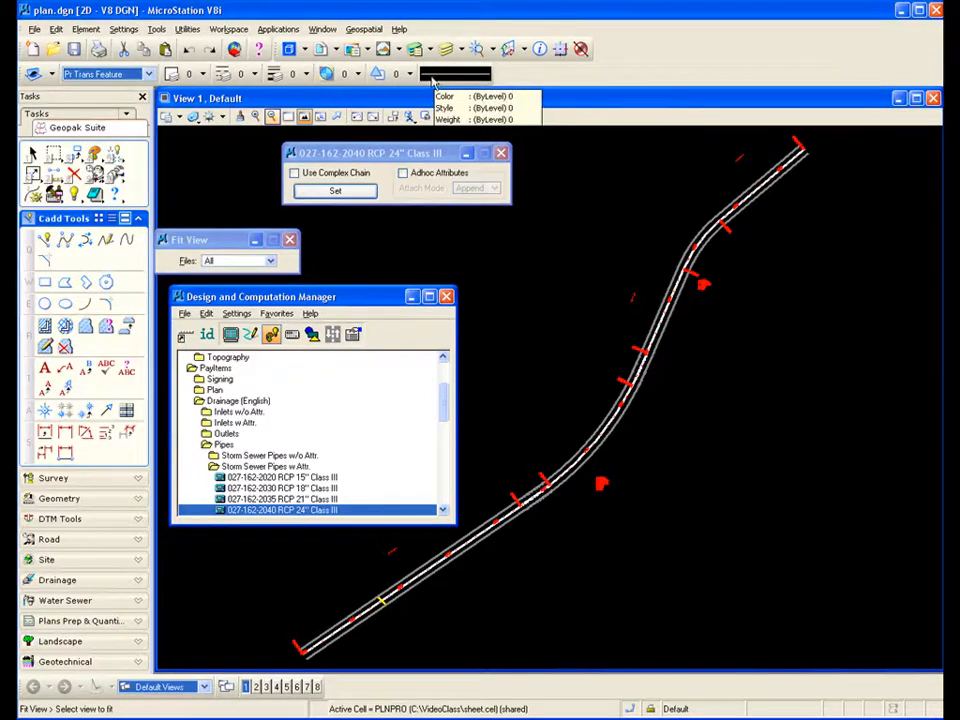
click(250, 334)
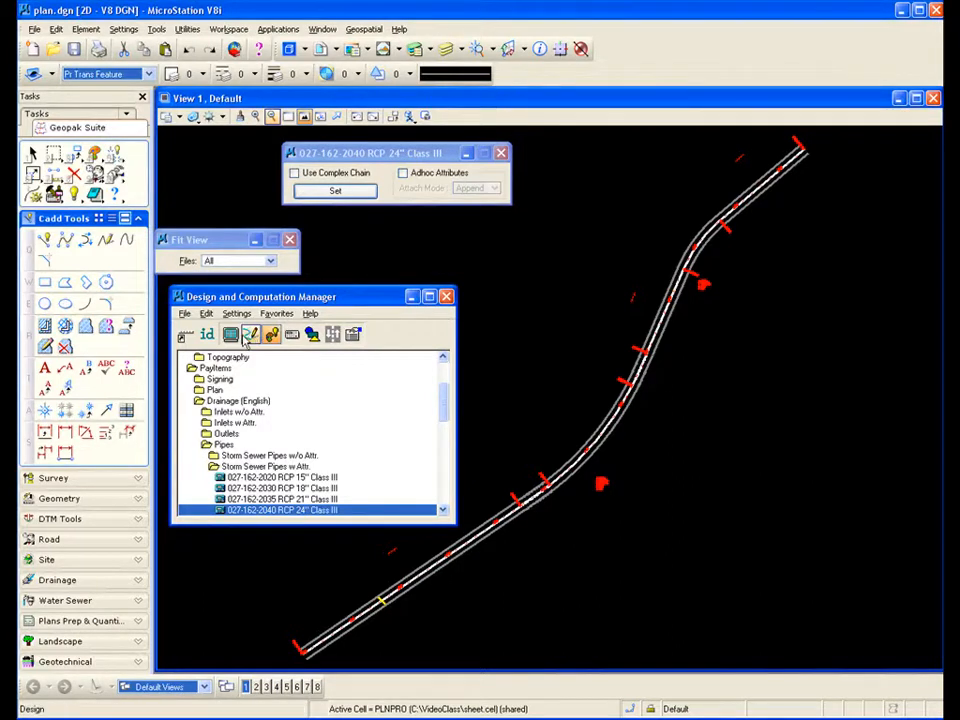
click(300, 174)
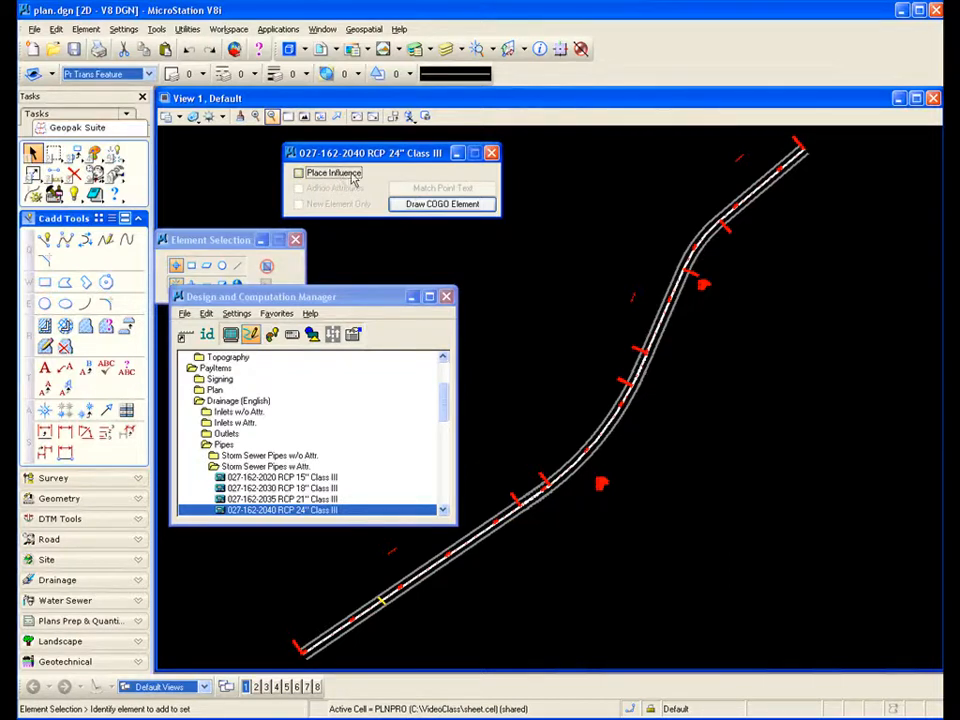
click(272, 334)
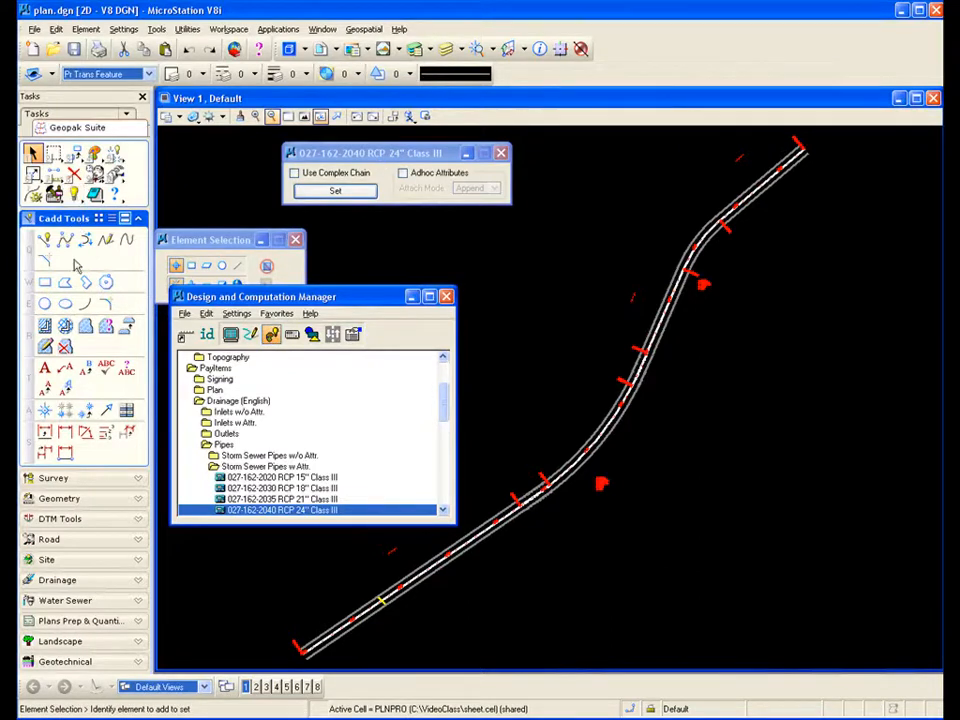
Step: Draw a single SmartLine segment parallel to MAINLINE, just below its lower right-of-way line near the first curve
click(34, 176)
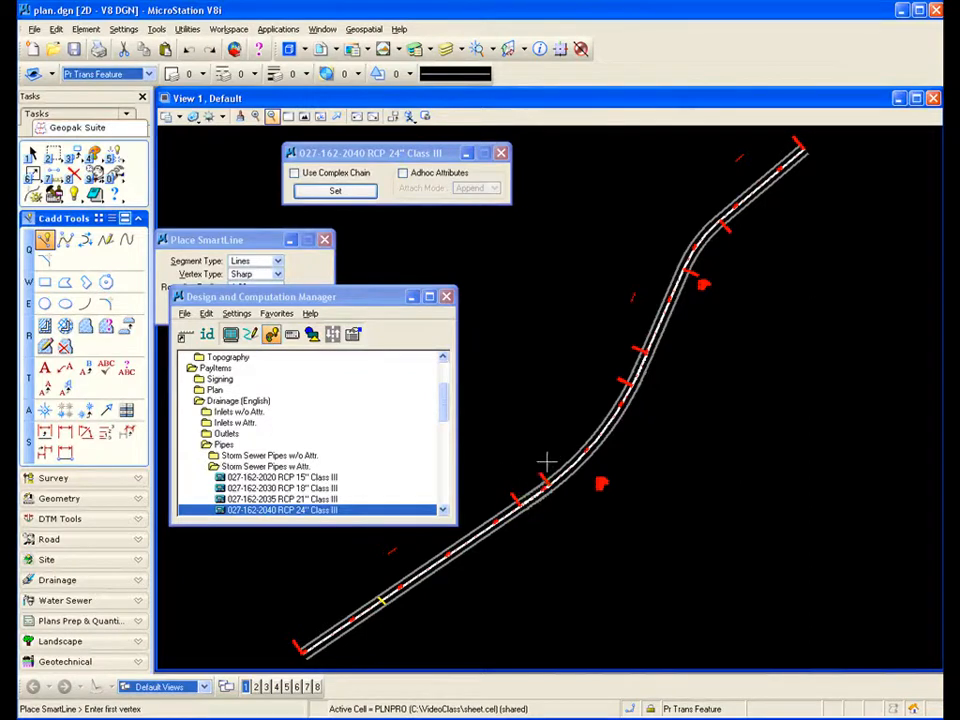
click(433, 587)
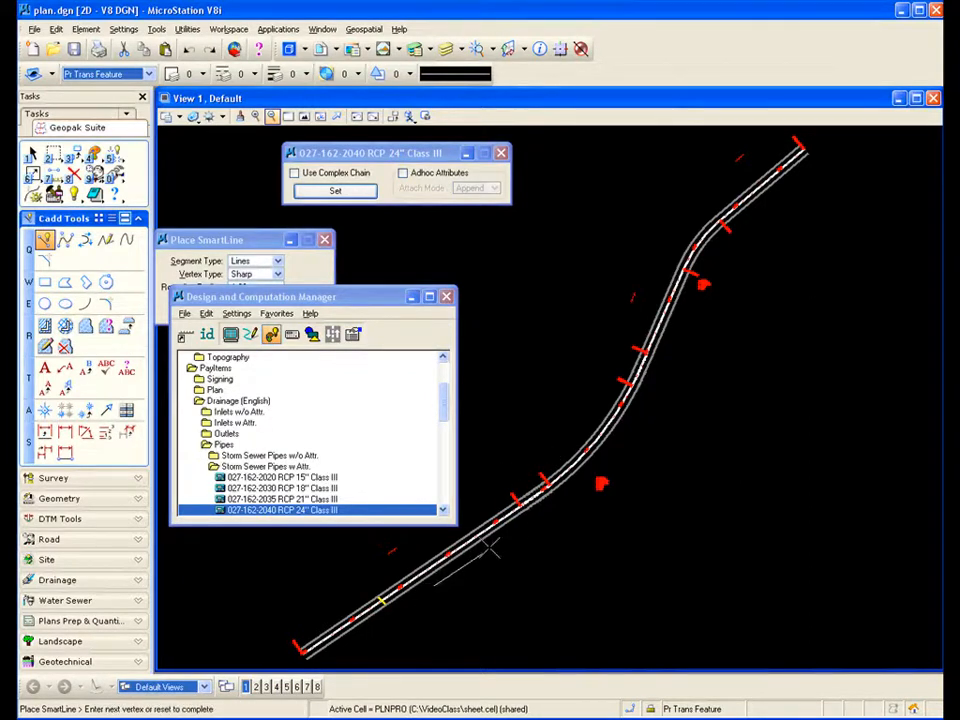
click(537, 515)
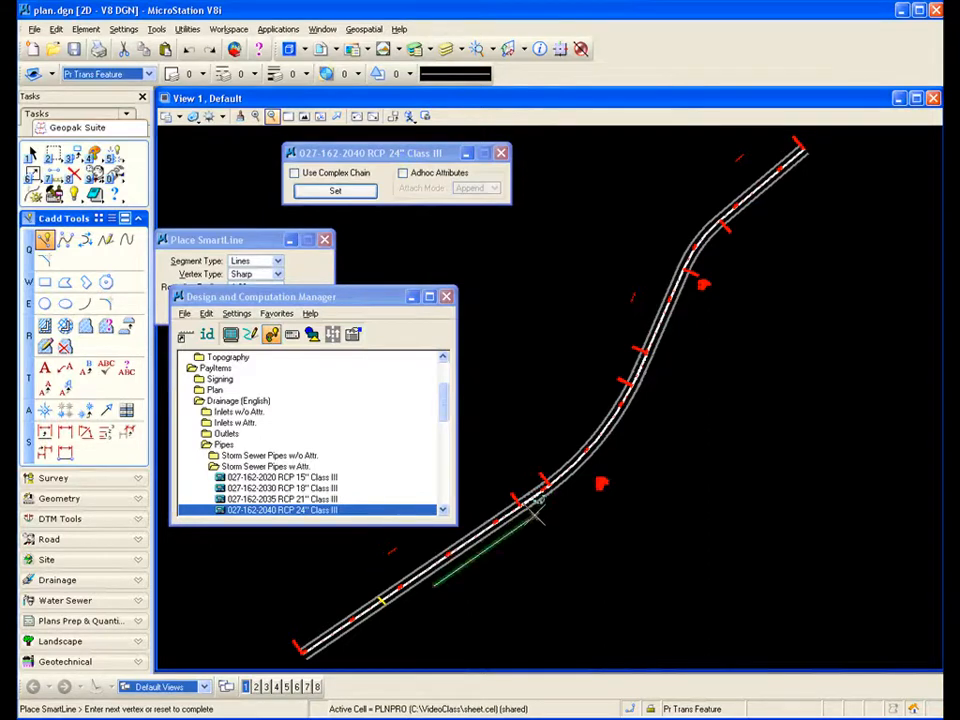
right_click(530, 518)
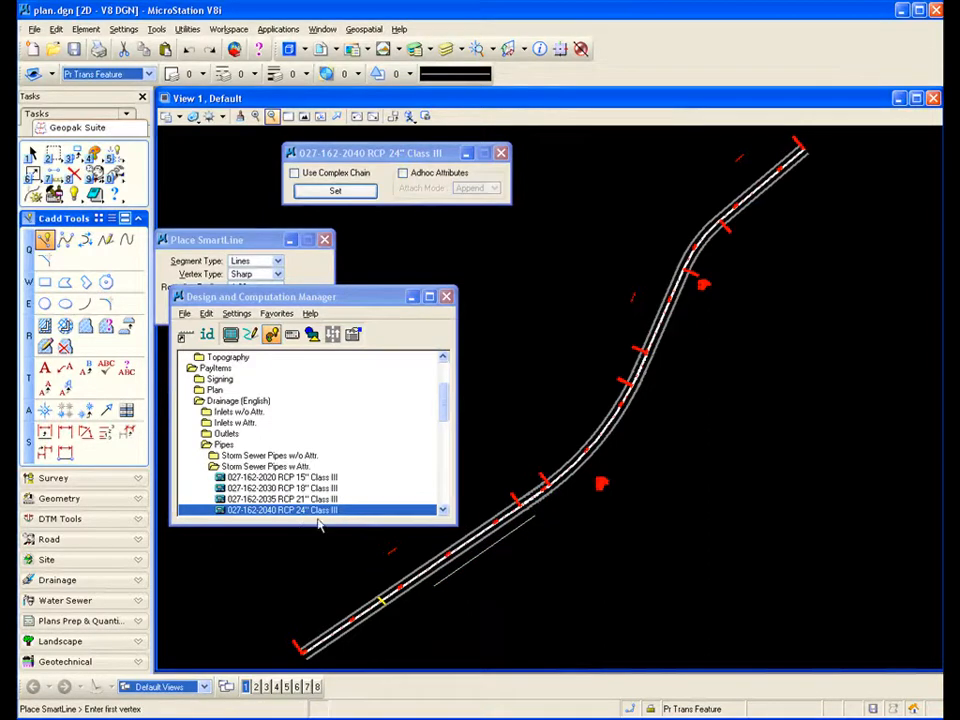
click(443, 472)
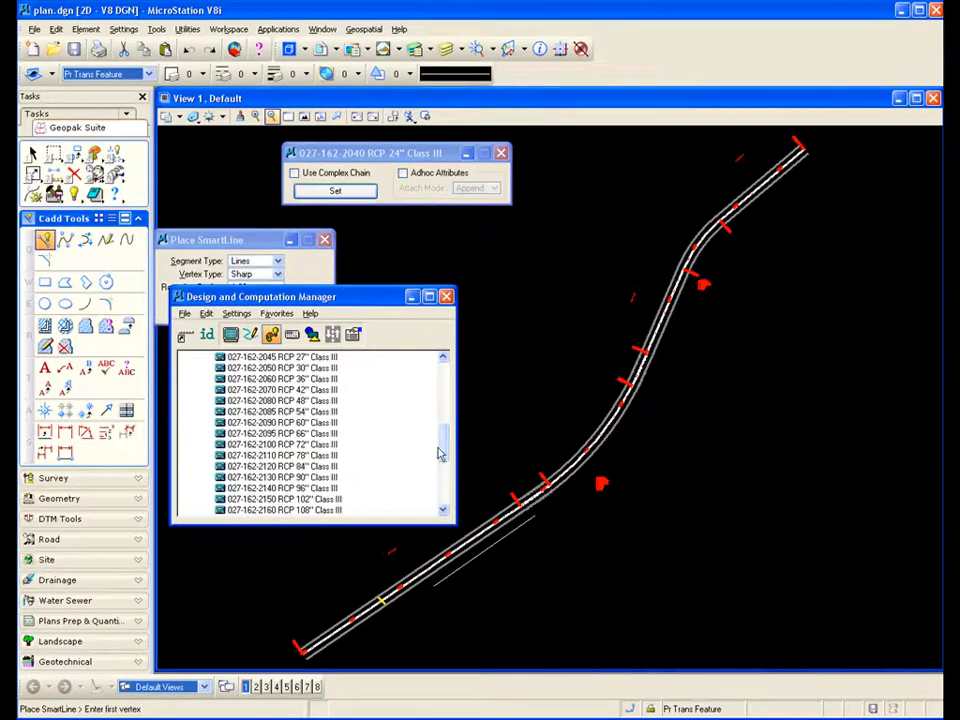
click(279, 380)
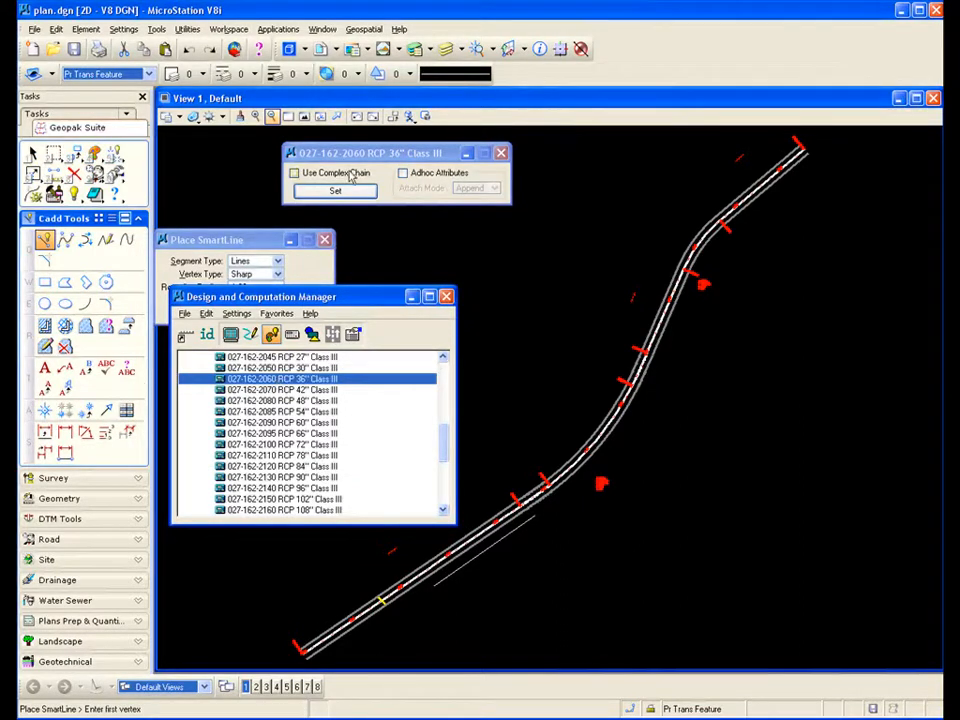
drag(333, 159, 427, 171)
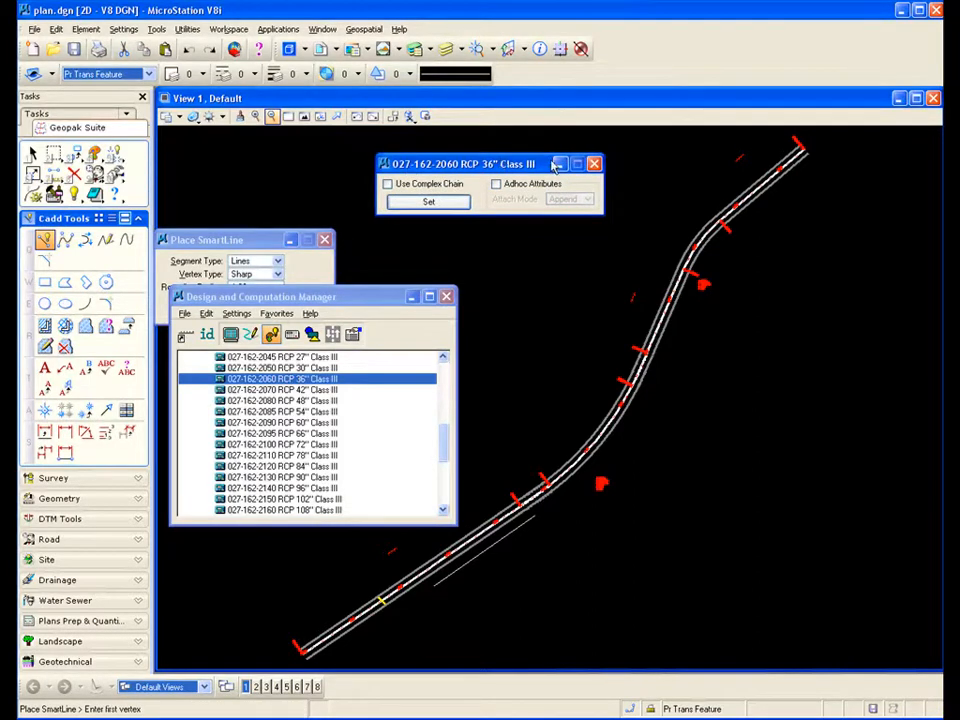
drag(538, 165, 540, 160)
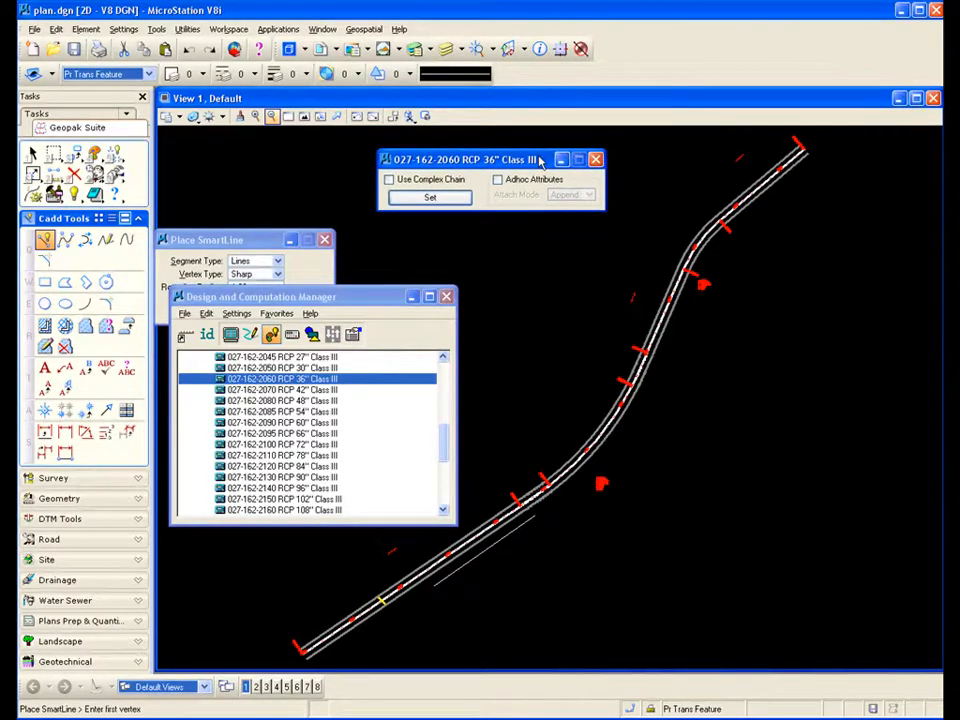
click(440, 199)
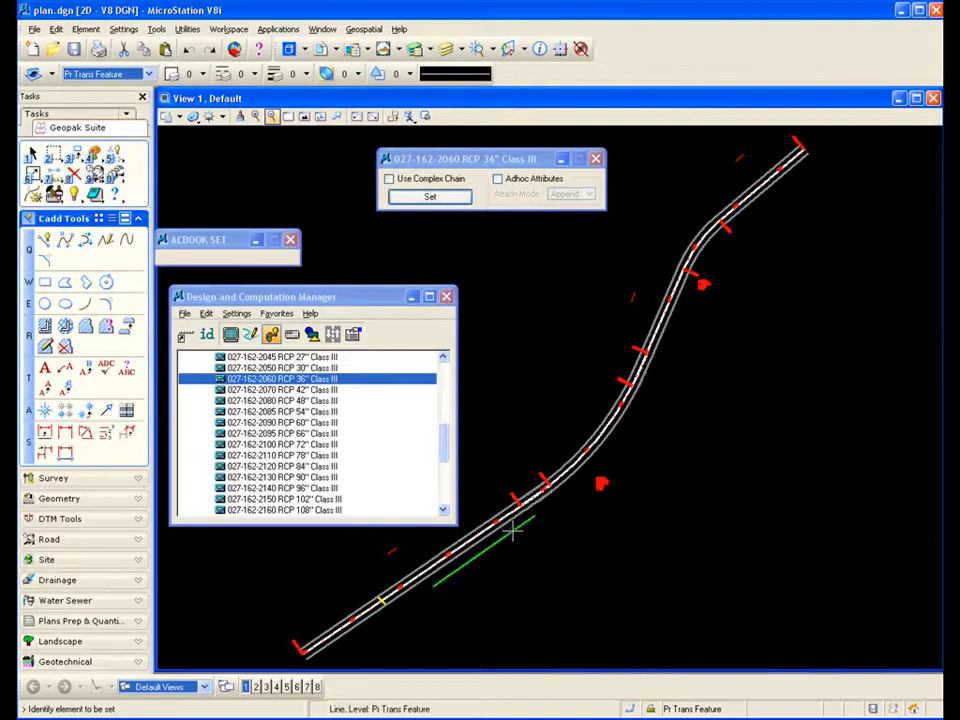
click(563, 555)
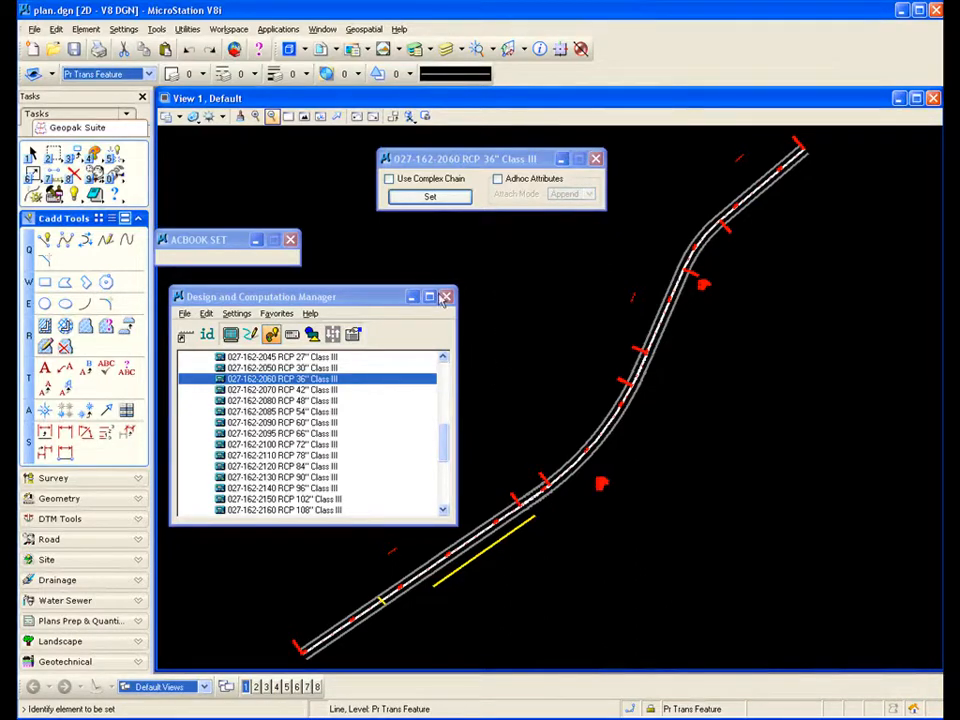
Step: Close the RCP 36" Class III item's dialog and switch the manager to Compute mode, with its window moved higher
click(596, 159)
click(291, 334)
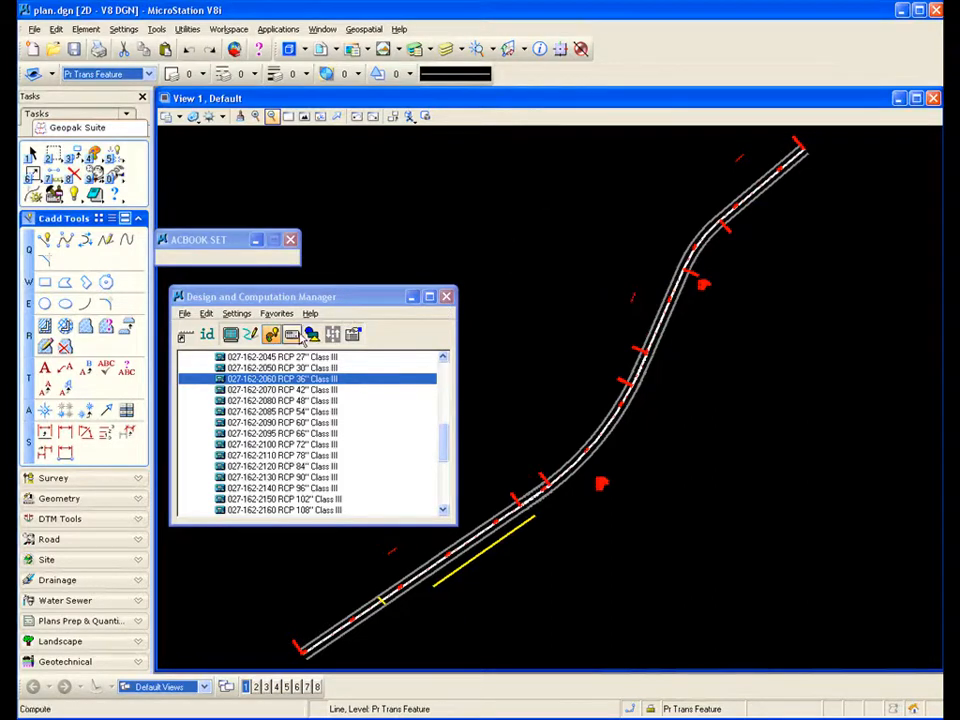
drag(369, 301, 358, 155)
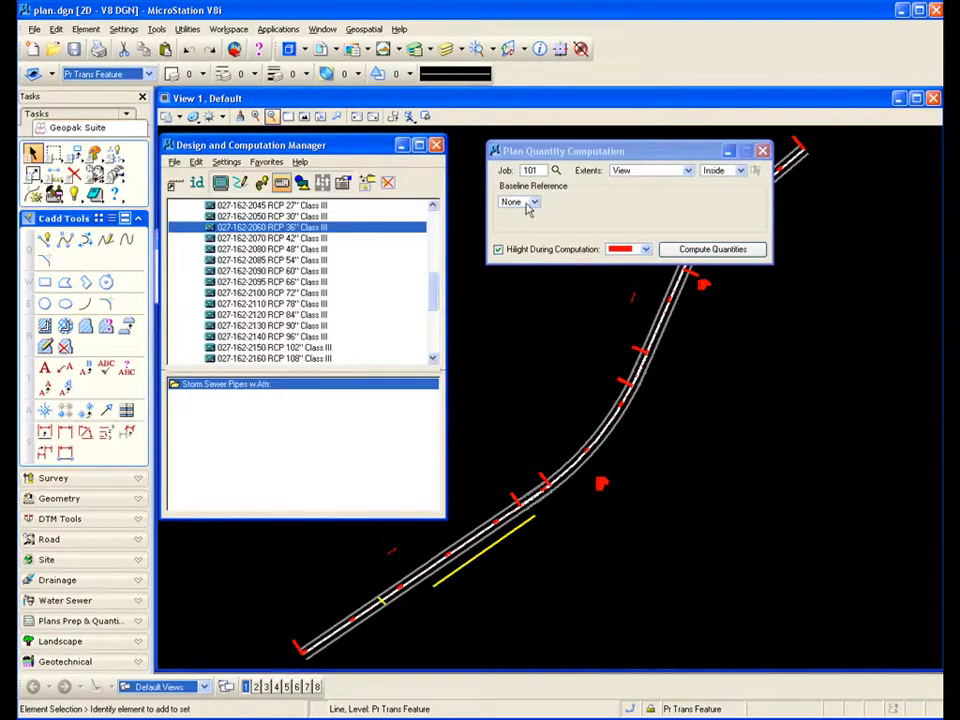
Step: Use chain MAINLINE as the baseline reference for the plan quantity computation and compute the quantities
click(590, 157)
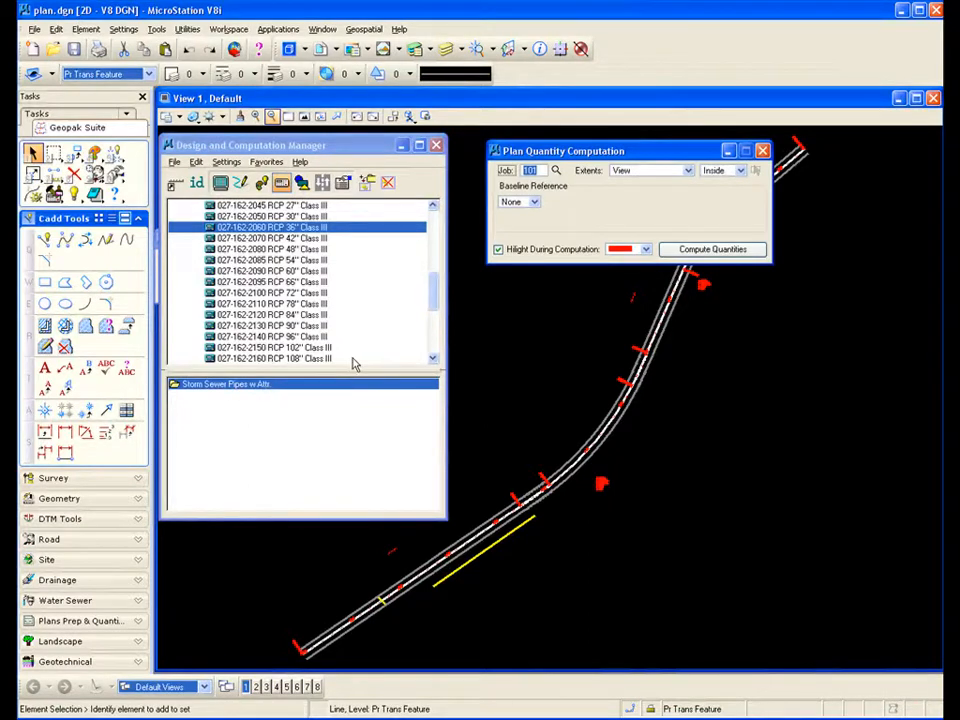
click(535, 203)
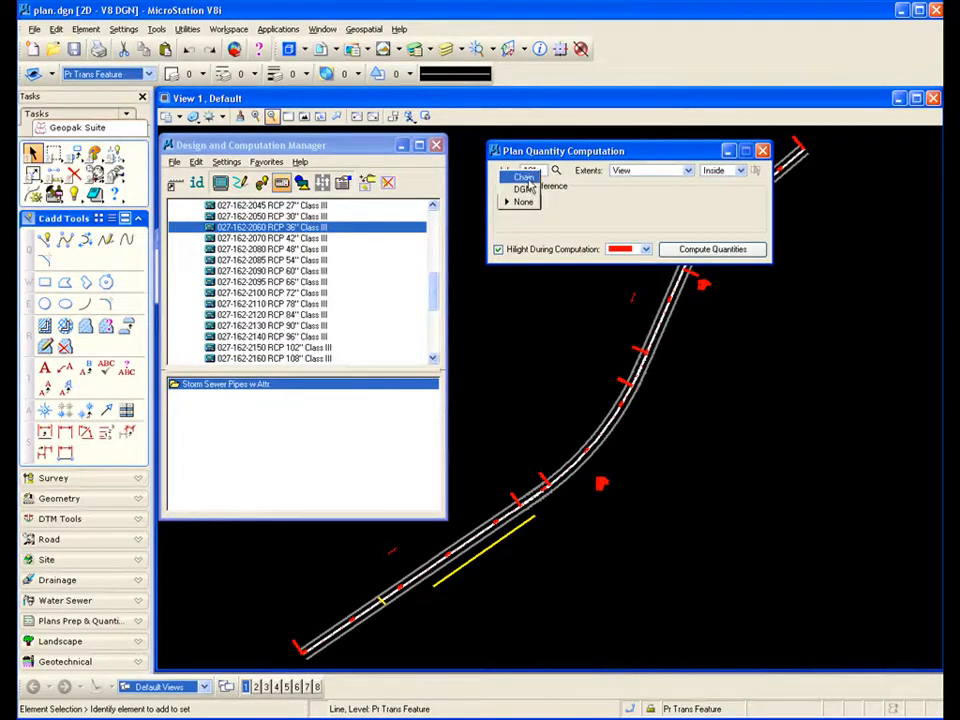
click(529, 178)
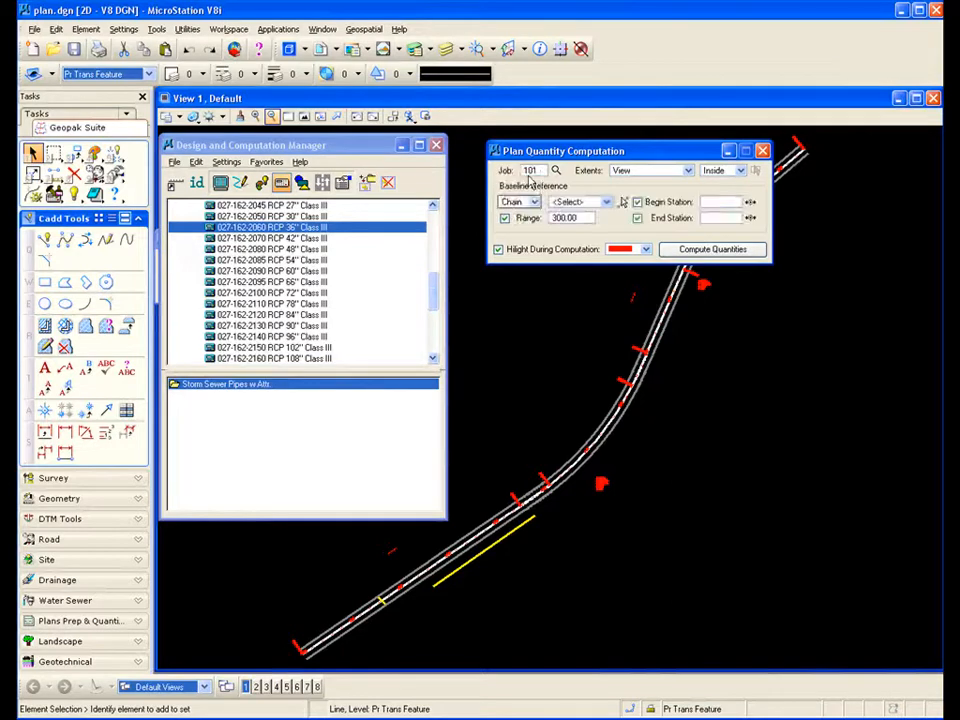
click(606, 202)
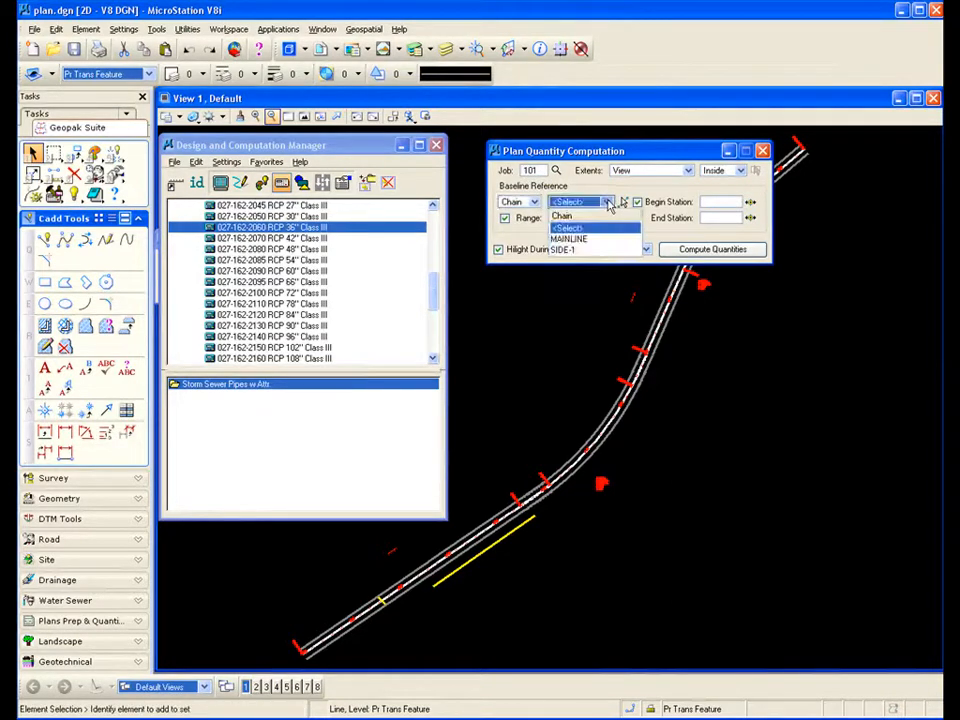
click(578, 241)
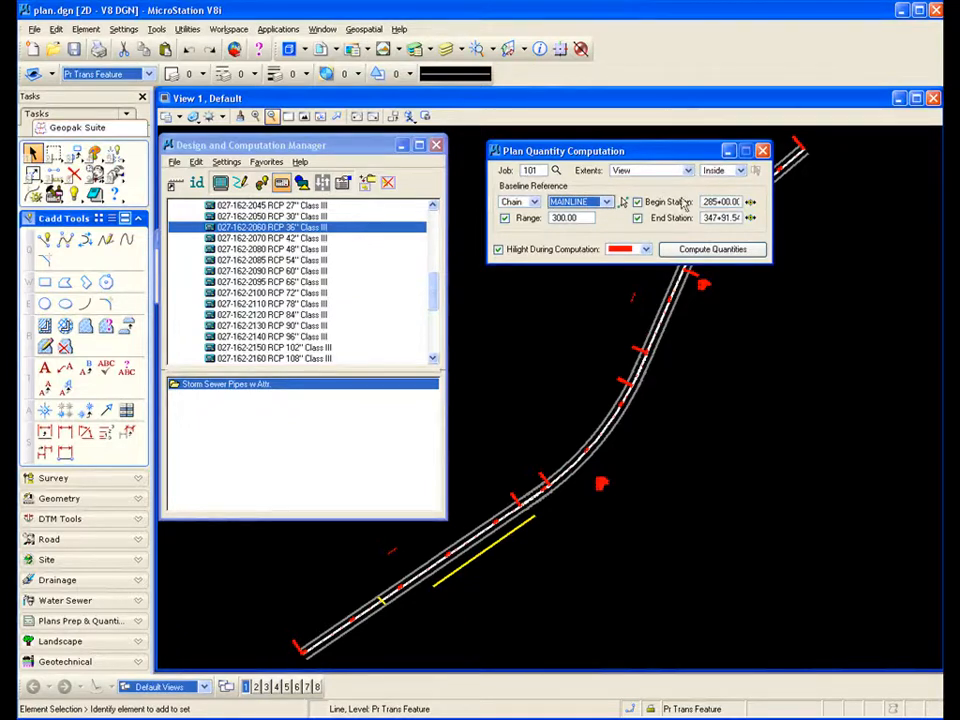
click(709, 250)
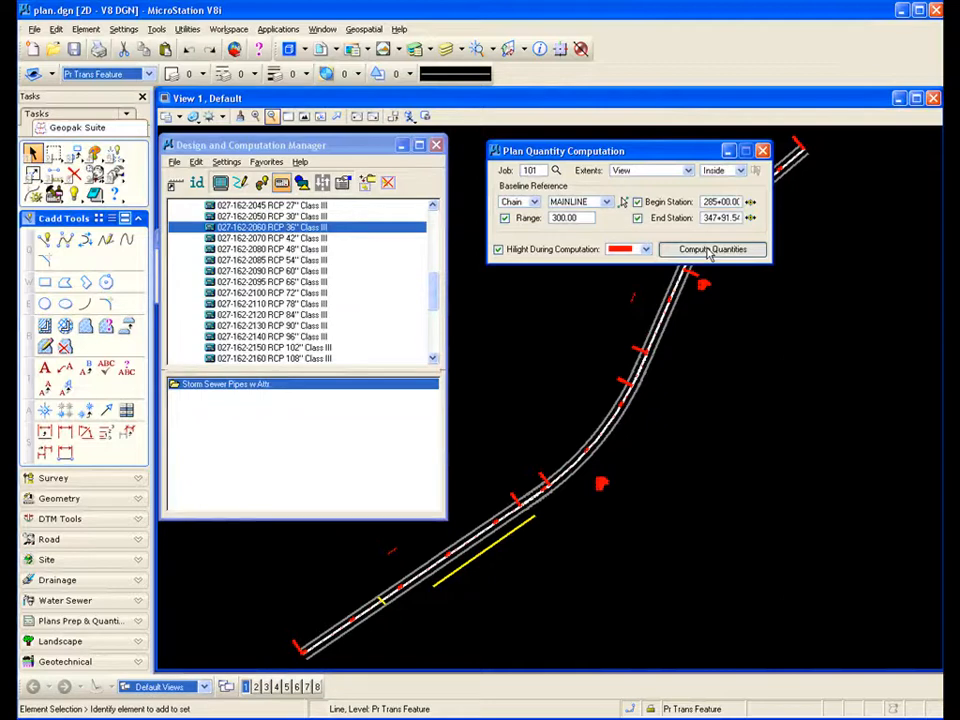
Step: Review the pipe quantities and the available export formats in the computation results, and close the results without exporting
drag(461, 346, 458, 224)
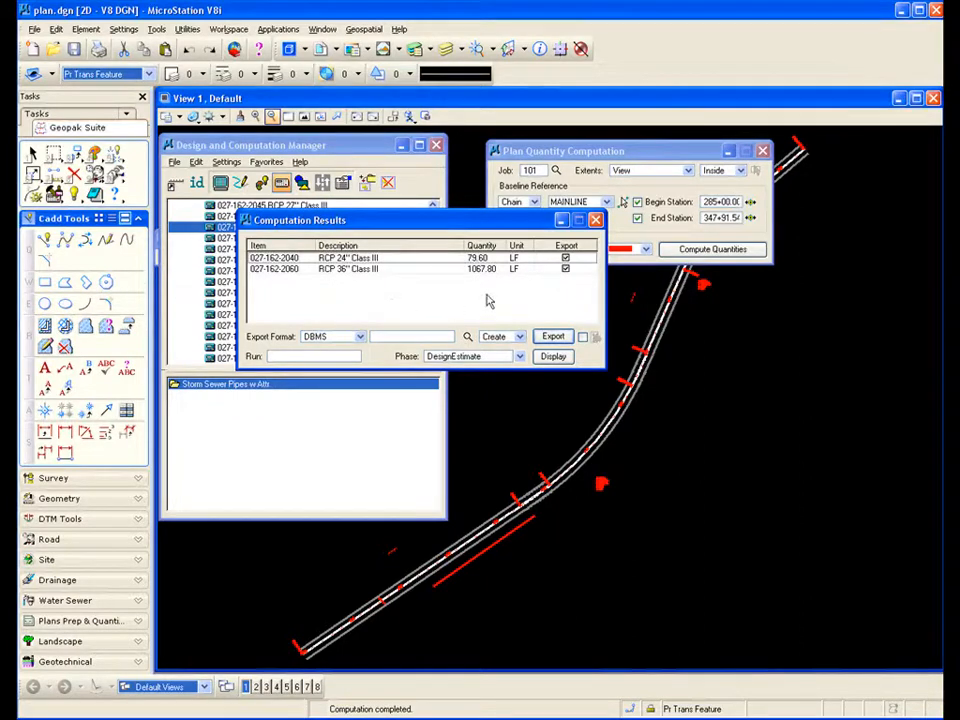
click(361, 336)
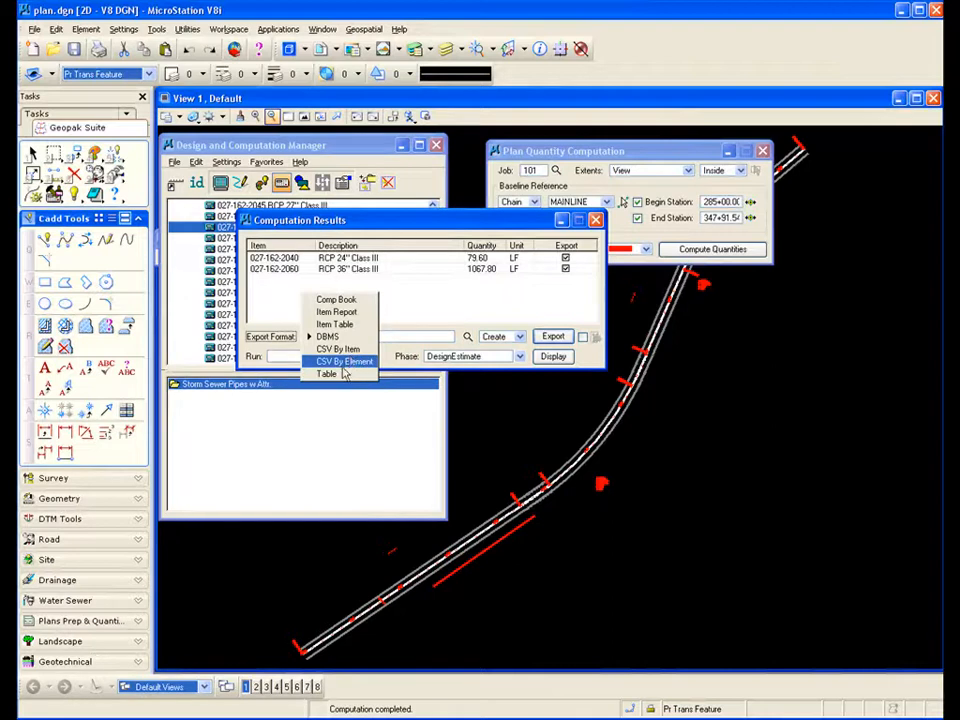
click(364, 337)
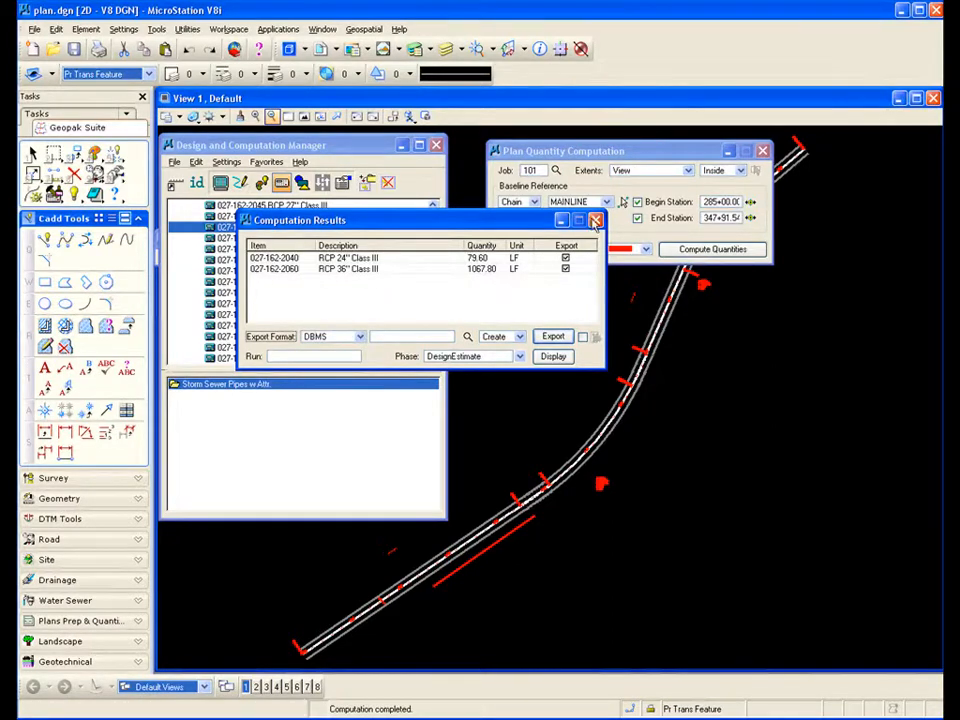
click(596, 220)
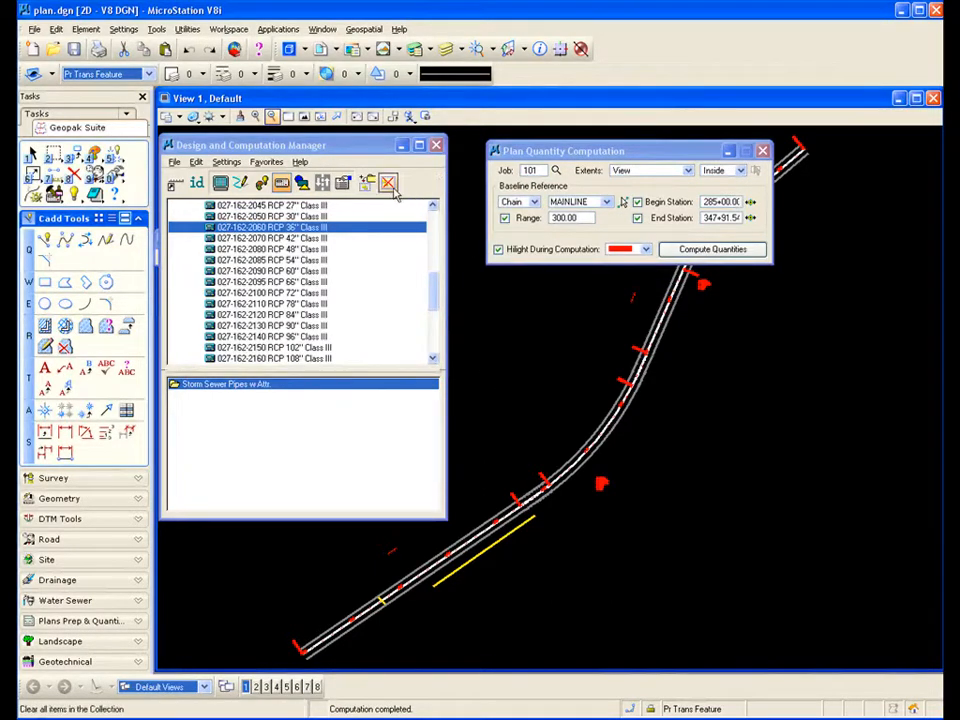
Step: Put the manager in Shape mode and collapse the storm sewer, Pipes and Drainage (English) pay item folders
click(302, 185)
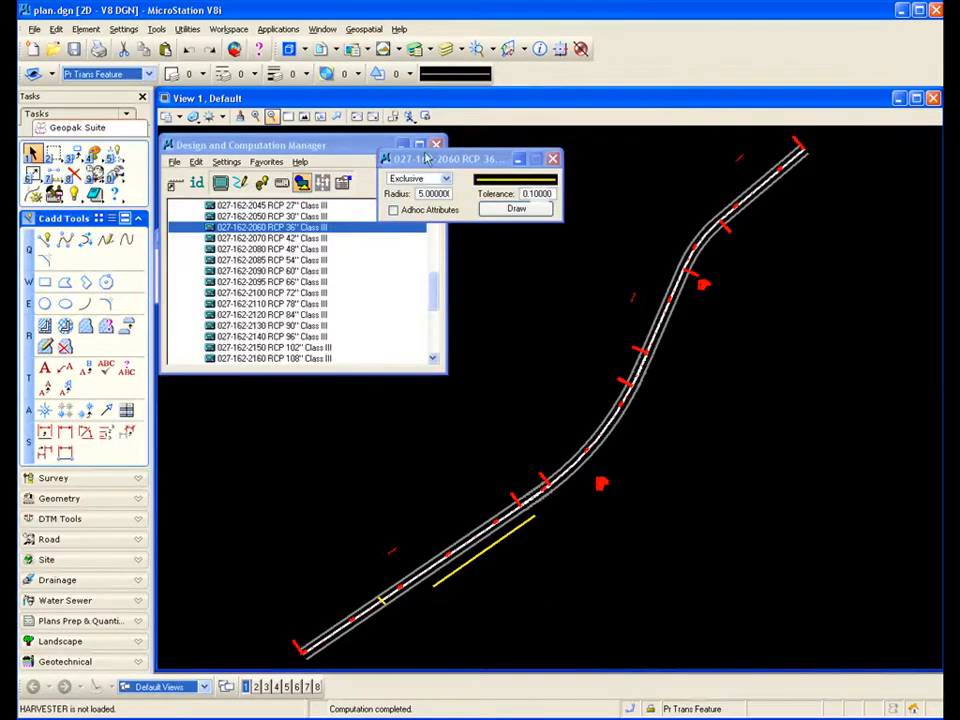
drag(522, 162, 625, 148)
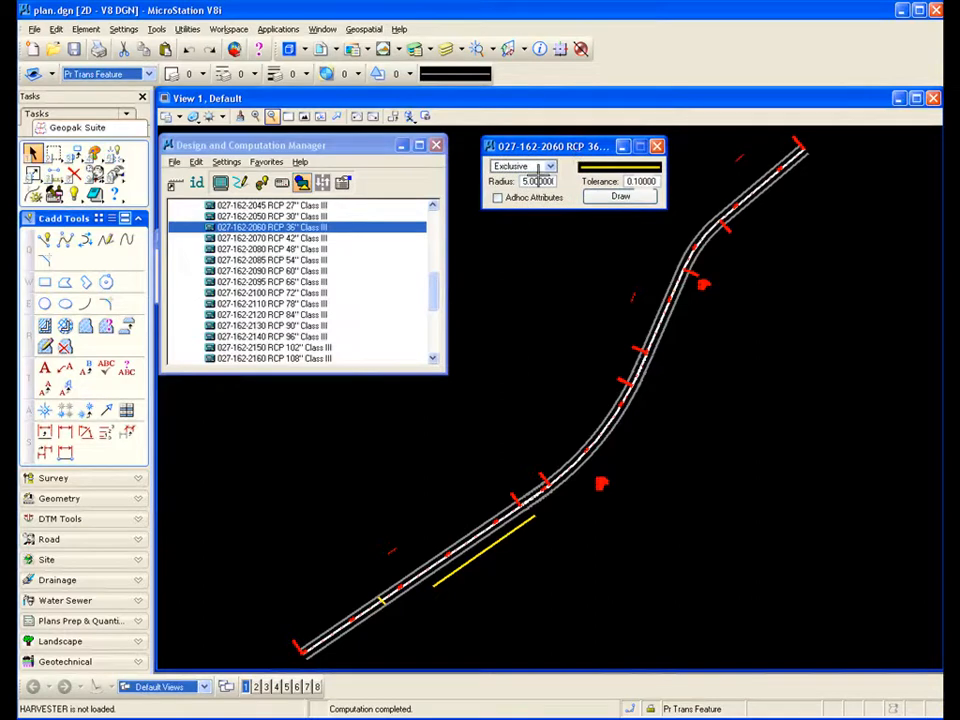
drag(436, 291, 436, 258)
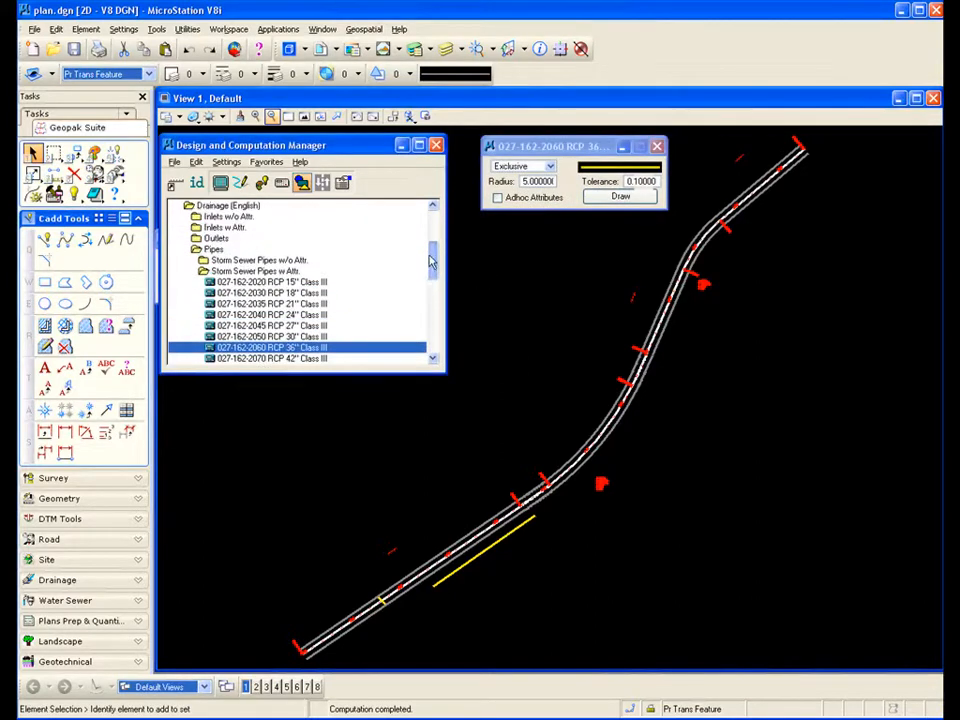
click(250, 272)
double_click(250, 272)
double_click(214, 251)
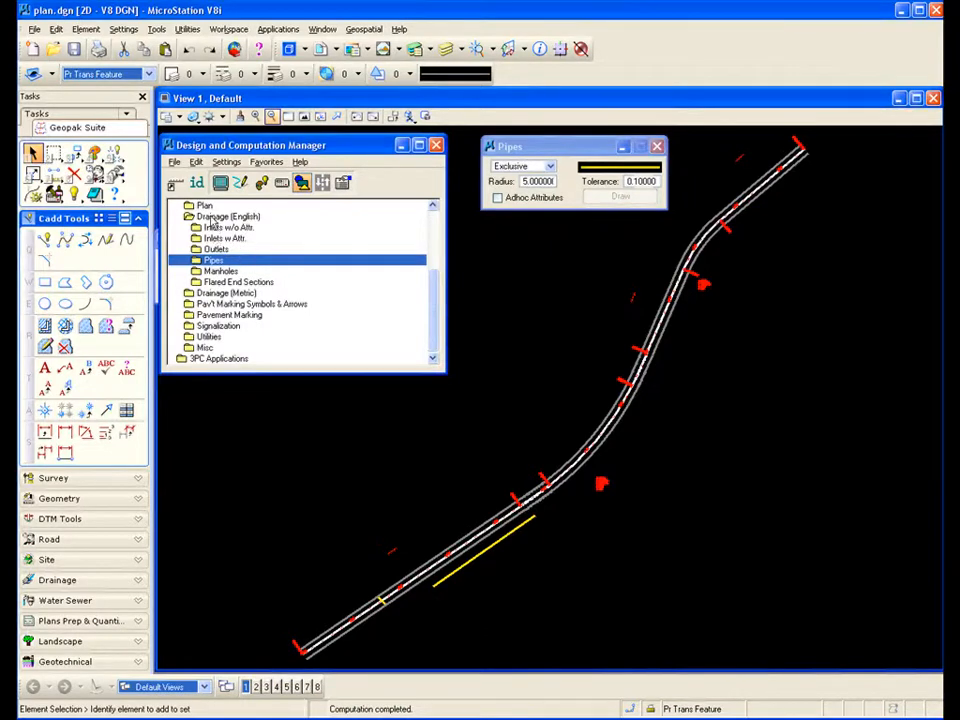
double_click(212, 217)
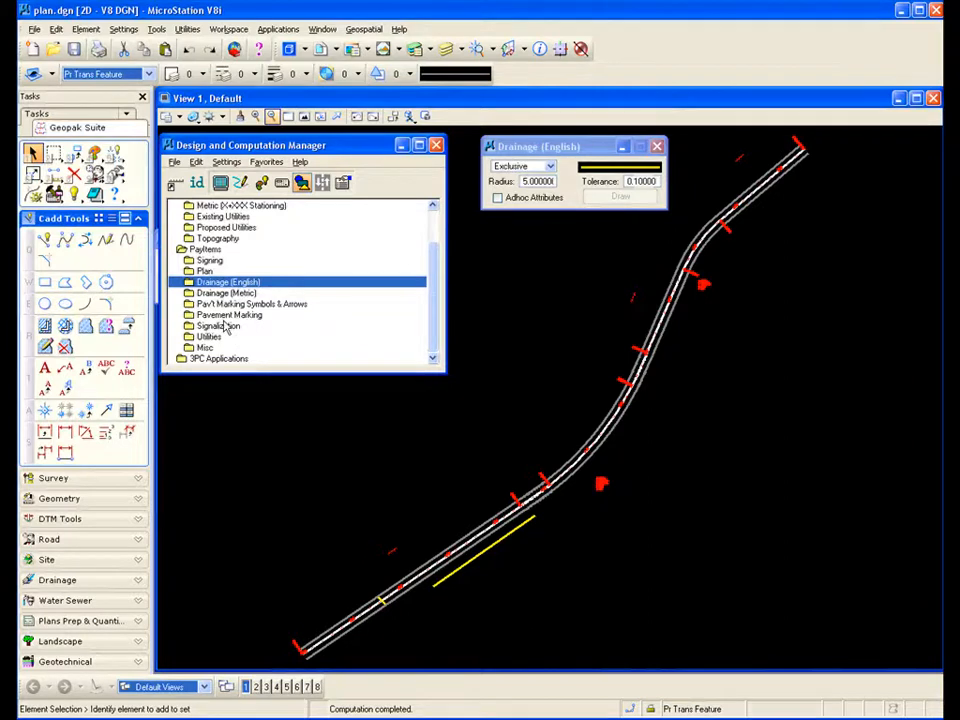
Step: Choose the 339-1 Pavement (6") item under Plan, Asphalt Pavement (English), and dismiss the output window
double_click(205, 272)
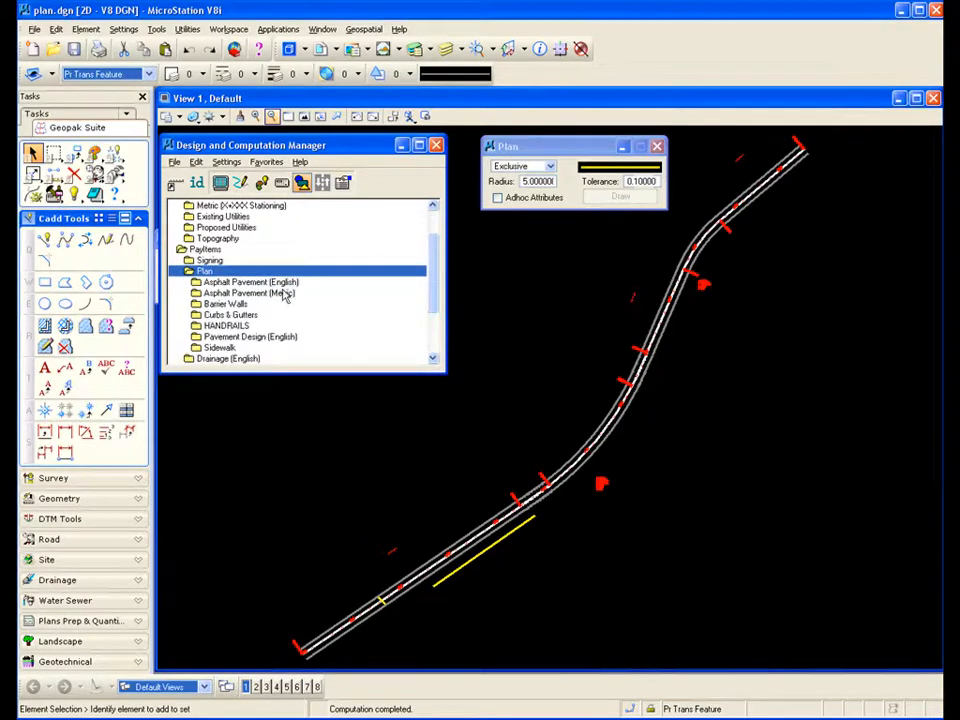
double_click(250, 283)
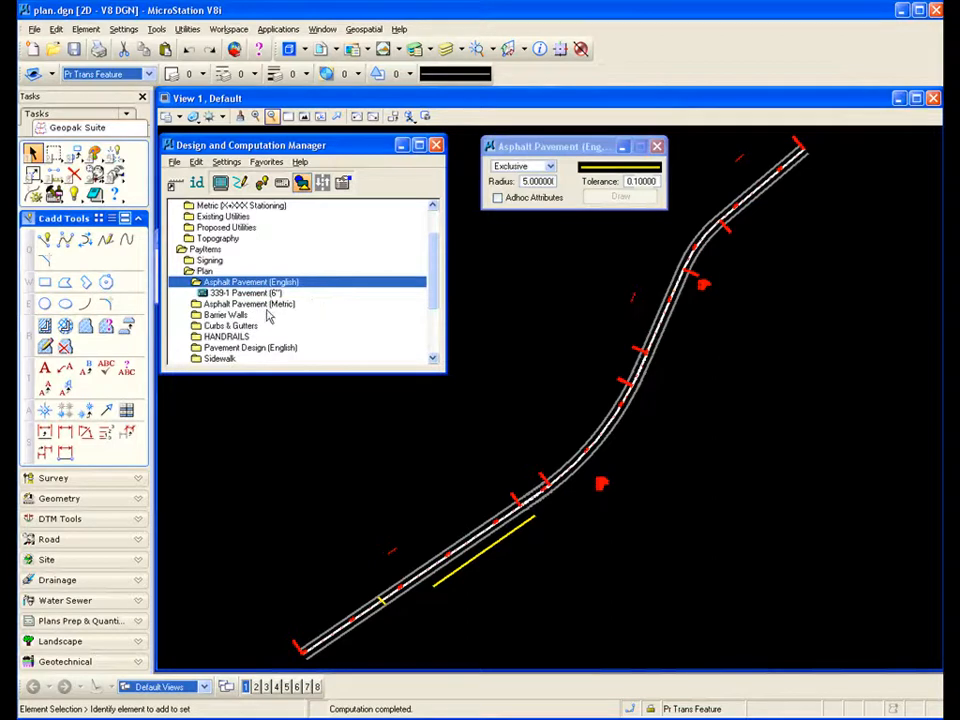
click(240, 293)
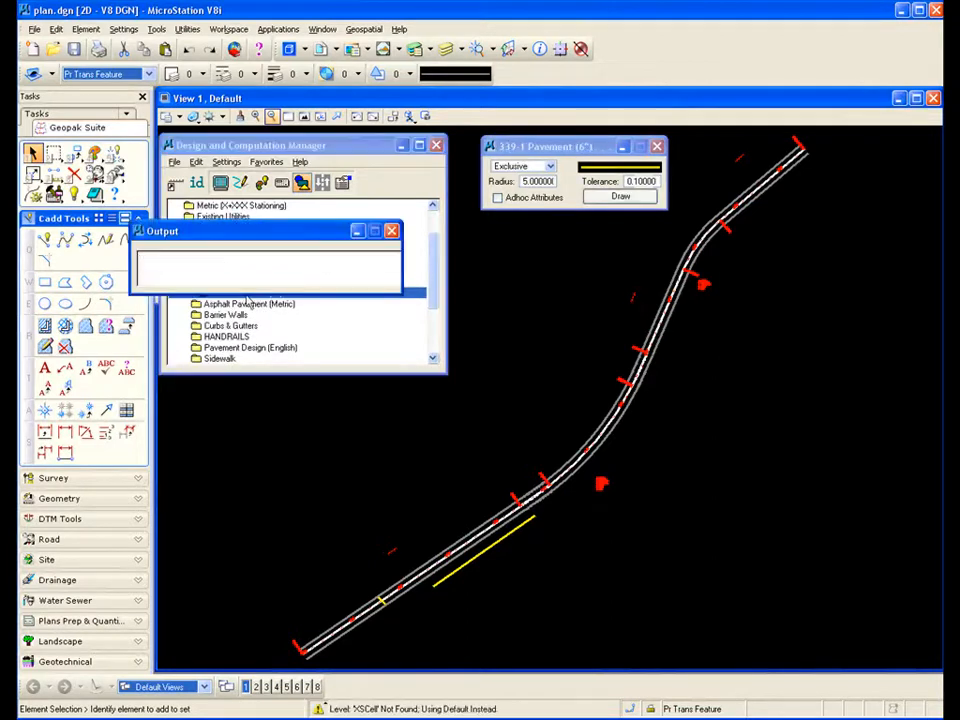
click(391, 231)
drag(550, 150, 555, 146)
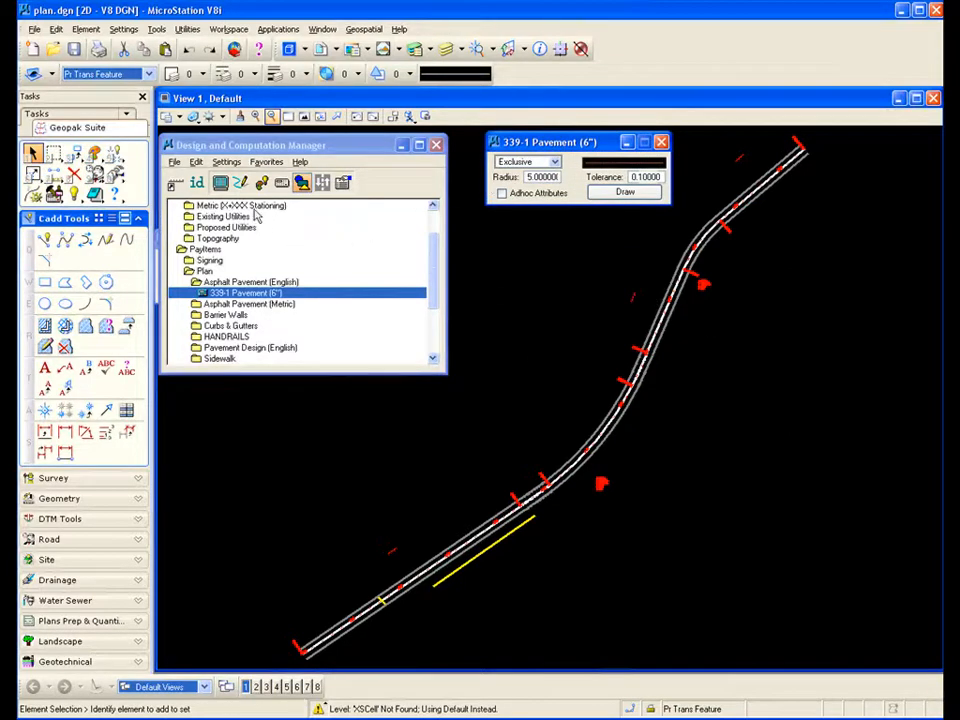
Step: In Design mode, draw a closed SmartLine rectangle for the 339-1 Pavement (6") item just above MAINLINE's upper right-of-way line near the first curve
click(240, 182)
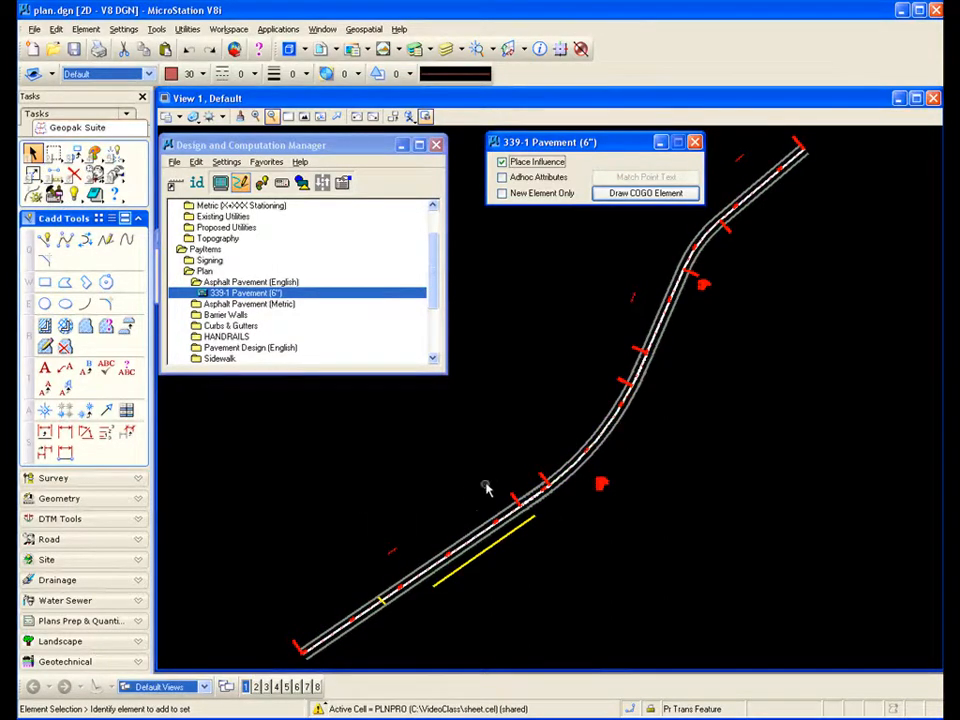
scroll(490, 482, up, 3)
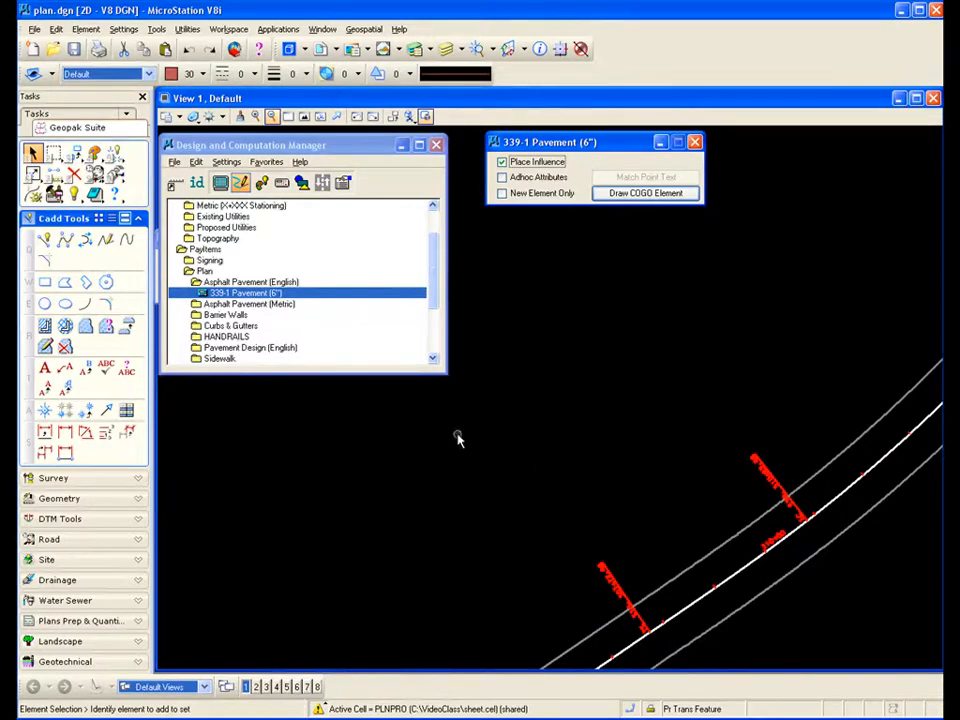
click(44, 240)
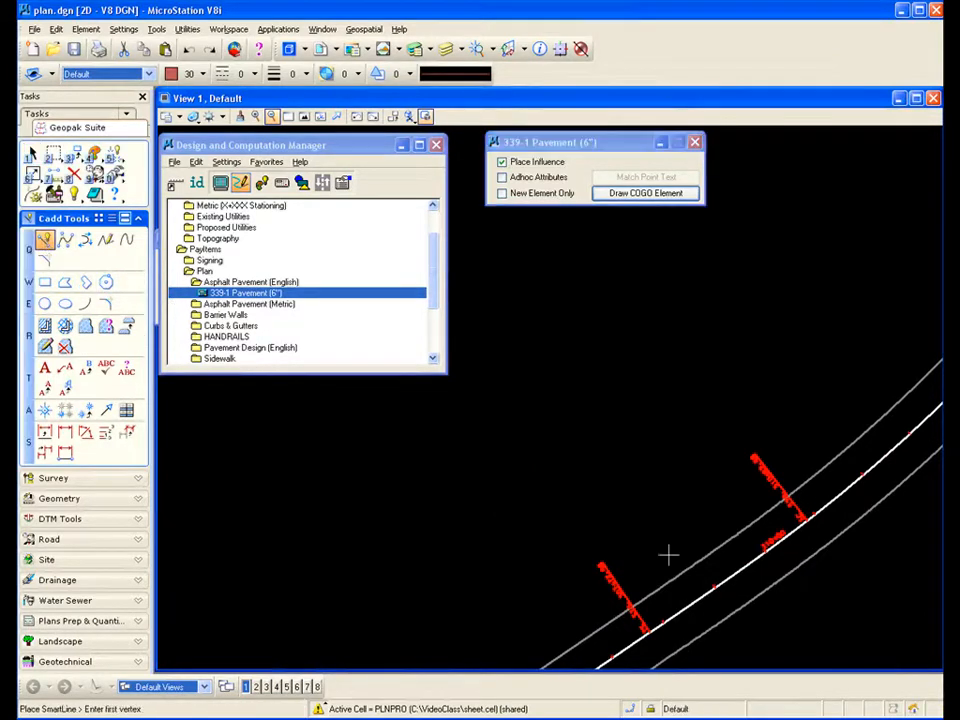
click(538, 468)
click(698, 343)
click(758, 431)
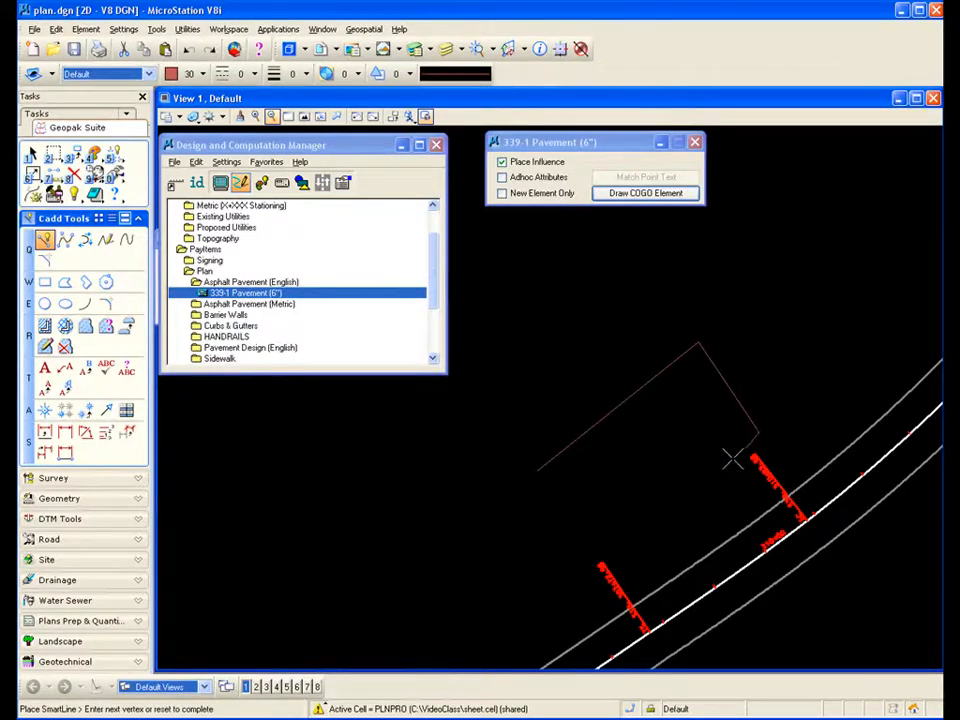
click(592, 556)
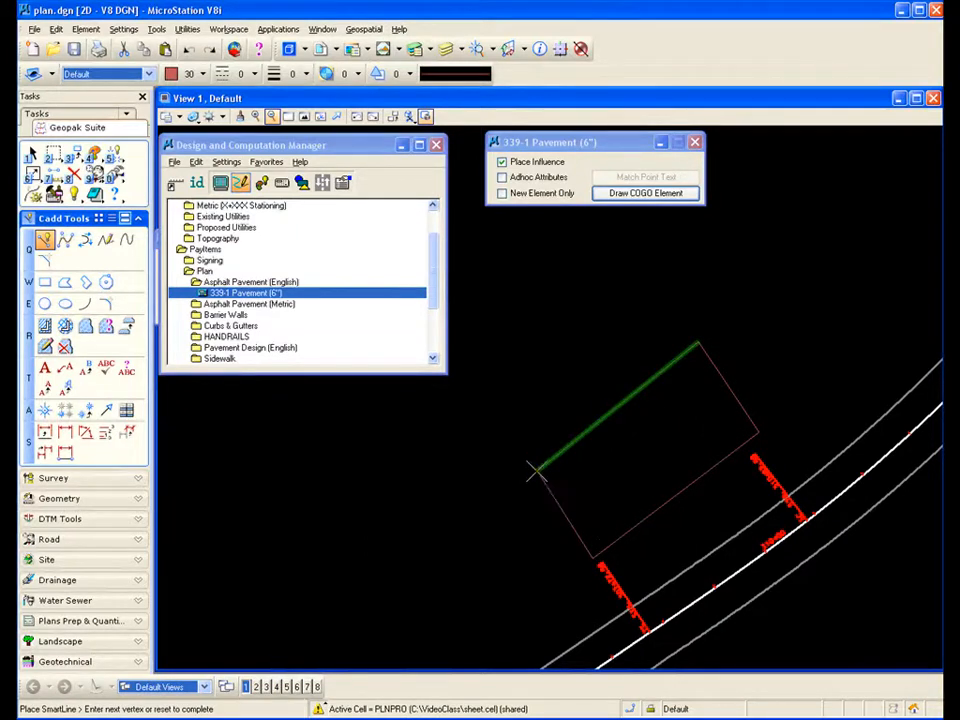
click(538, 470)
Step: Draw a smaller closed SmartLine rectangle inside the pavement rectangle, parallel to its long sides
click(605, 472)
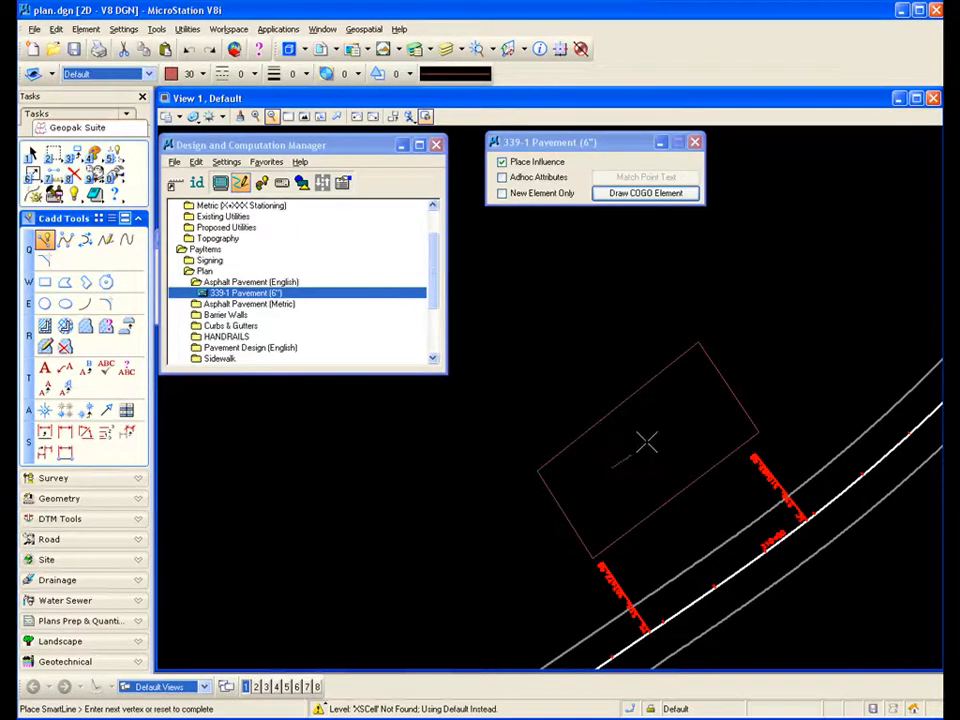
click(701, 436)
click(626, 490)
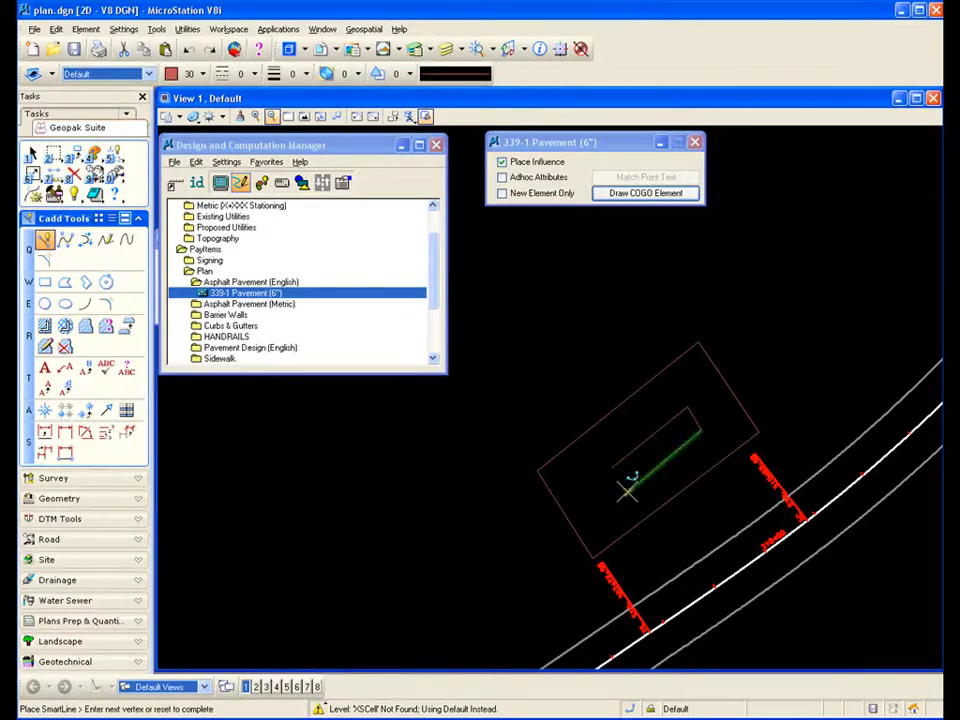
click(610, 472)
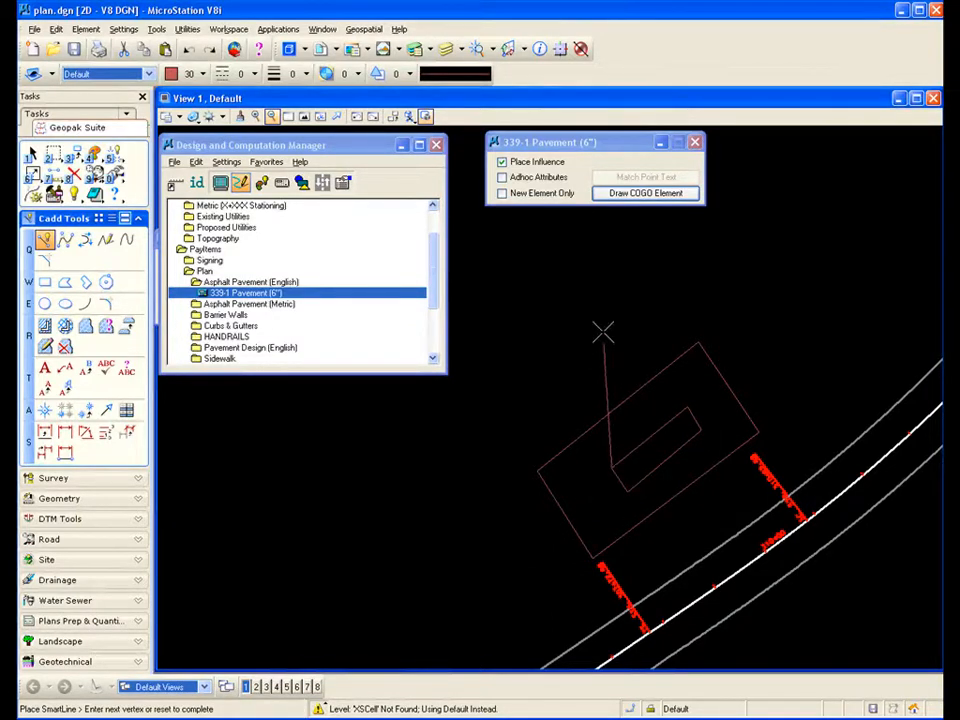
right_click(597, 348)
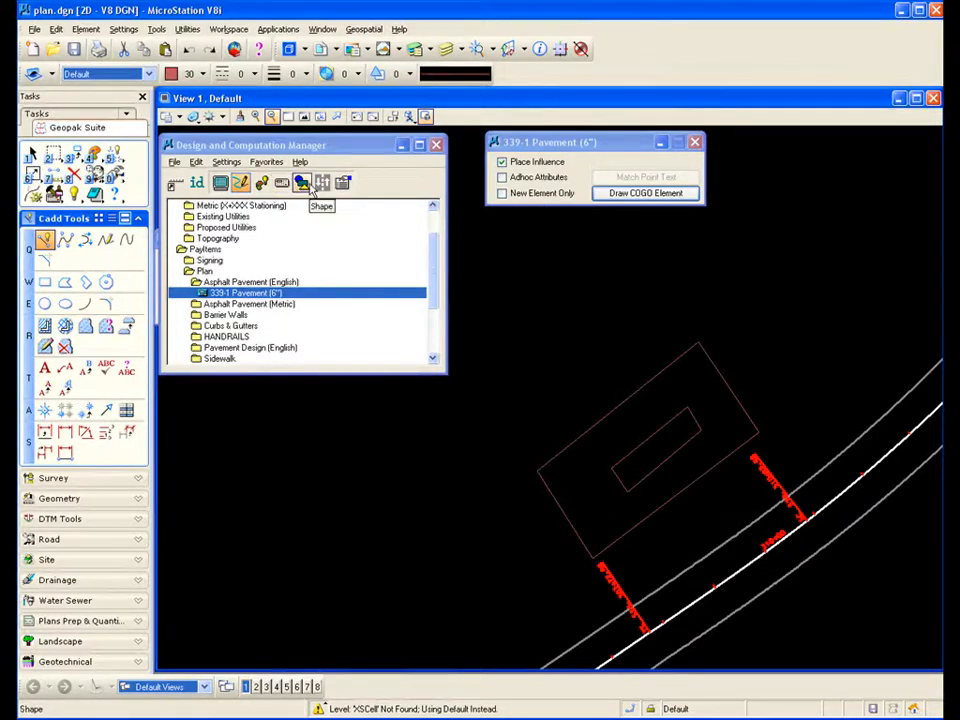
Step: Switch the manager back to Shape mode for the pavement item, dismiss the output window and move the item's dialog
click(301, 185)
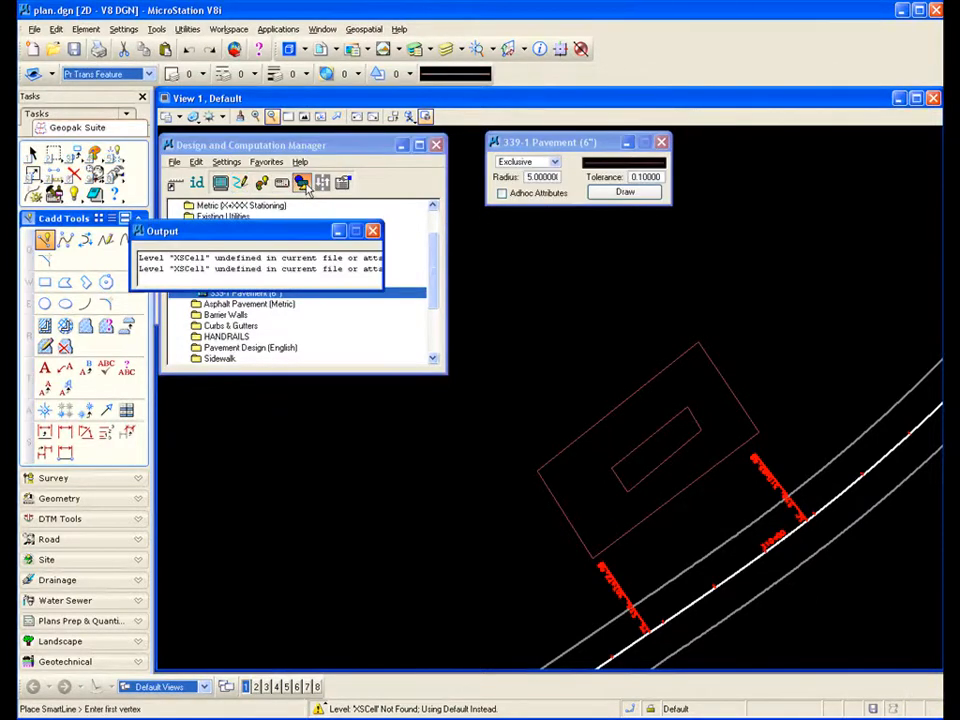
click(372, 231)
drag(554, 149, 600, 167)
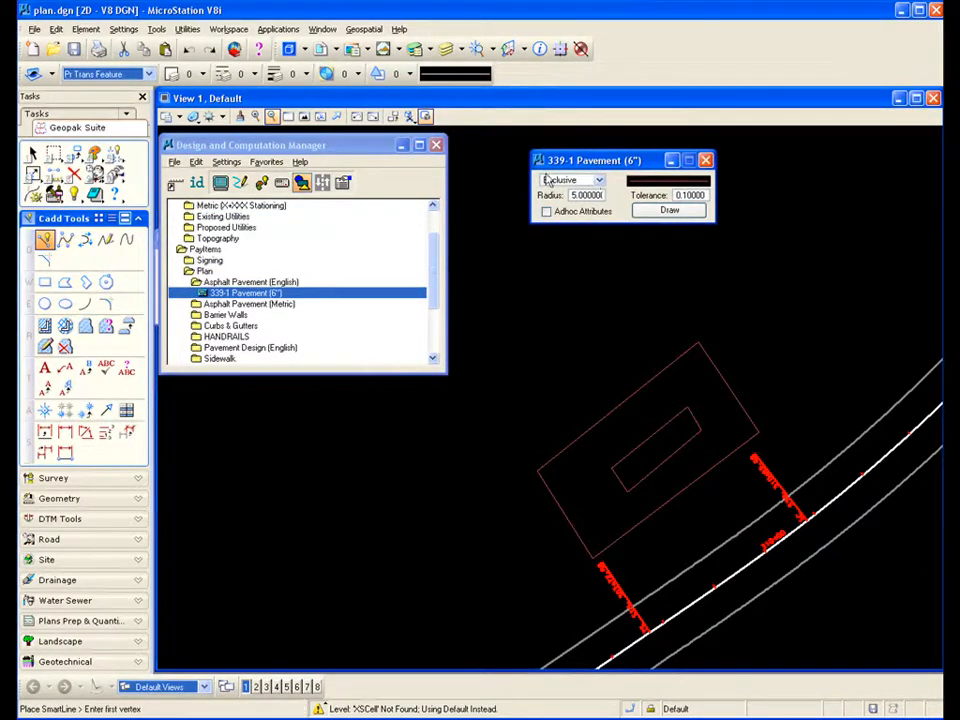
Step: Reselect the Exclusive shape method for the 339-1 Pavement (6") item and restore its radius to 5
click(599, 182)
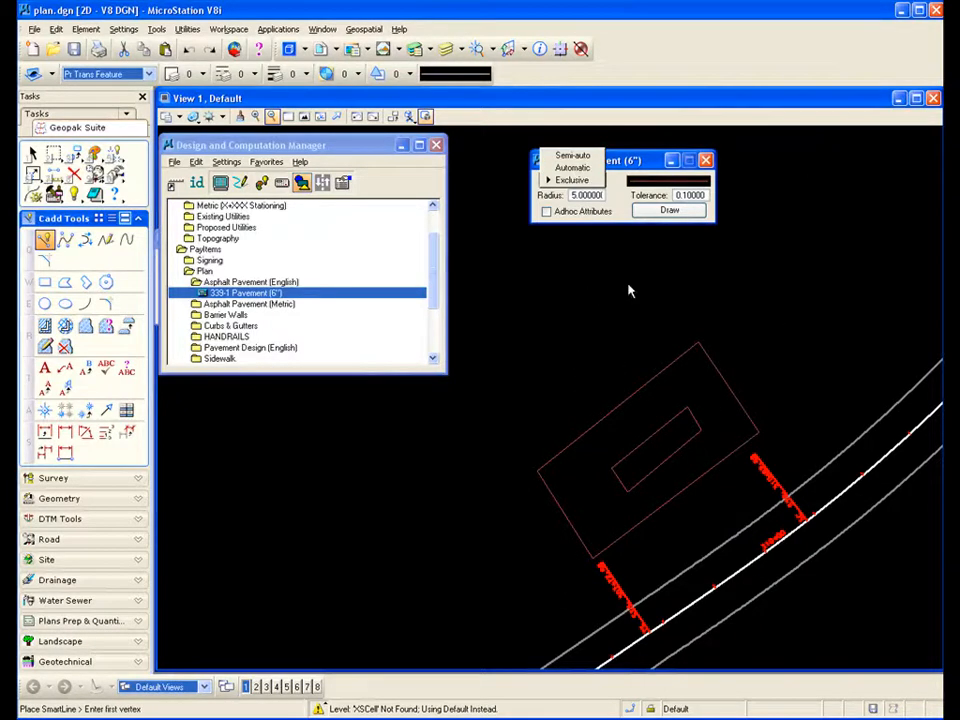
click(569, 181)
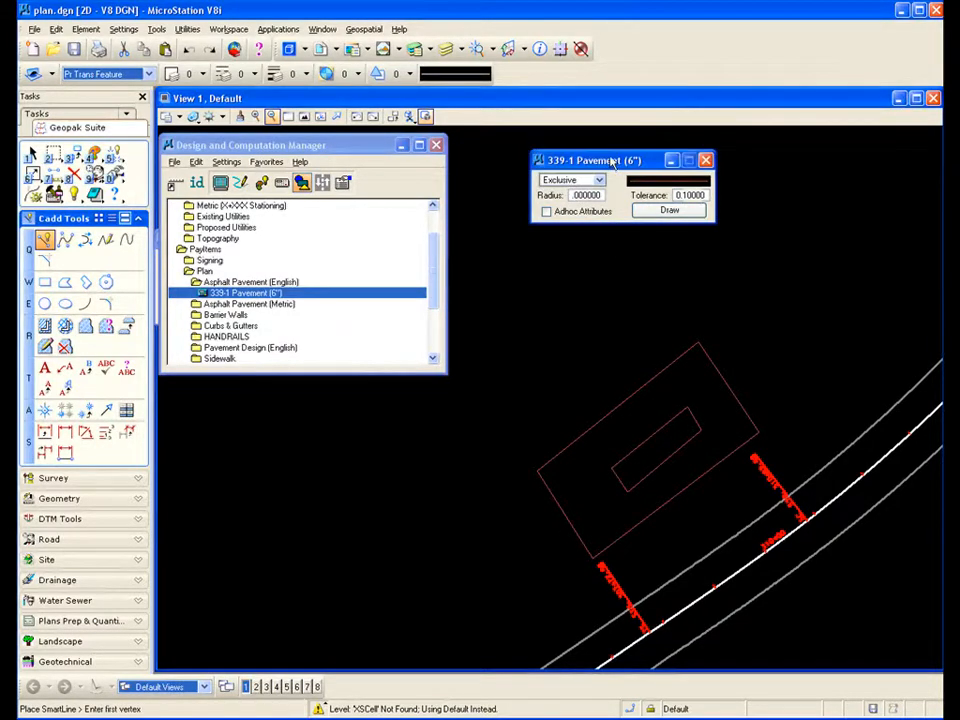
drag(613, 163, 616, 154)
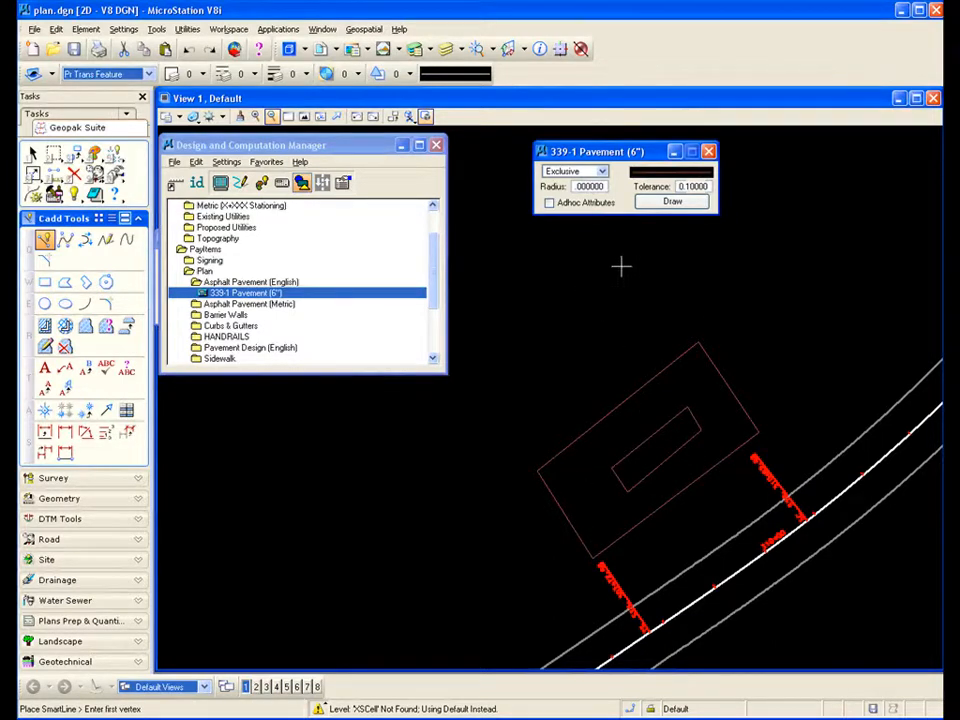
click(601, 188)
drag(604, 190, 542, 191)
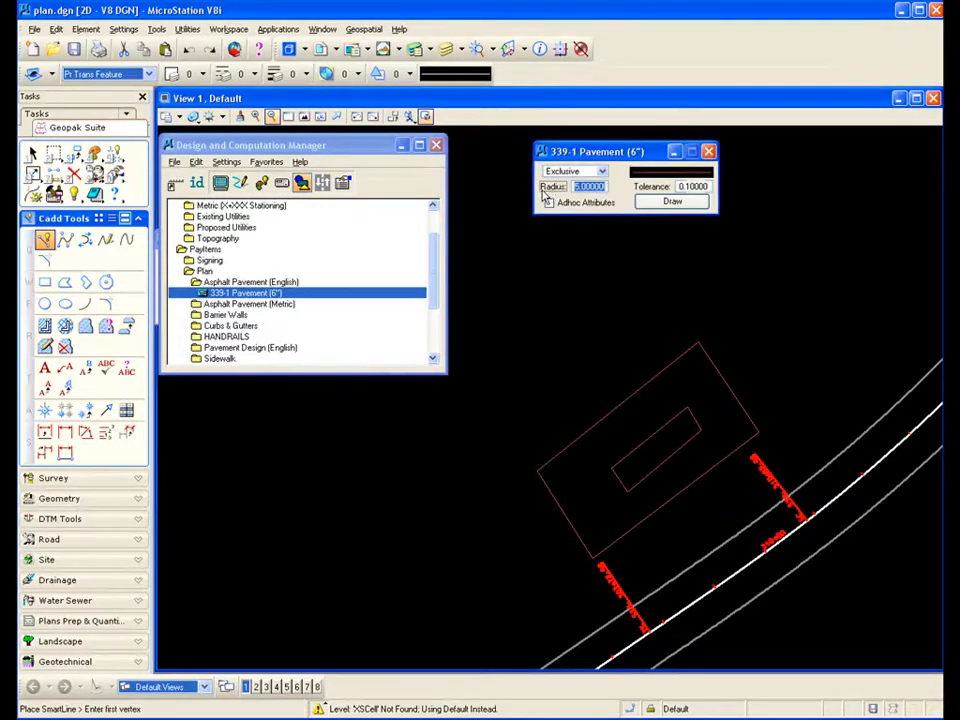
click(637, 253)
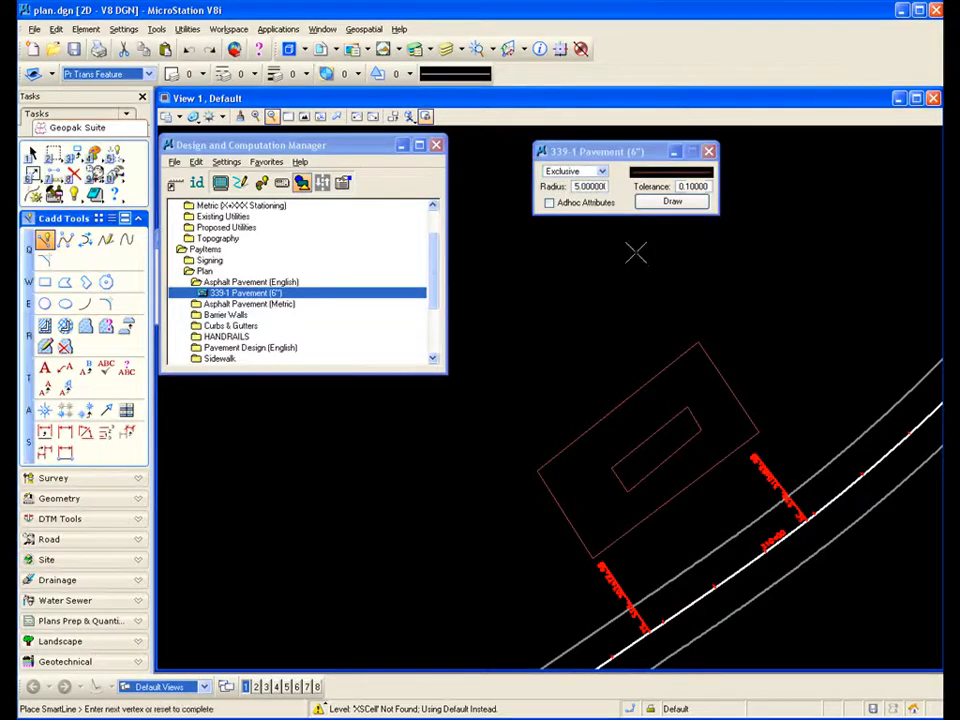
Step: Draw the Exclusive shape with radius 0 between the outer and inner pavement rectangles, and turn on the view's Fill display
click(672, 203)
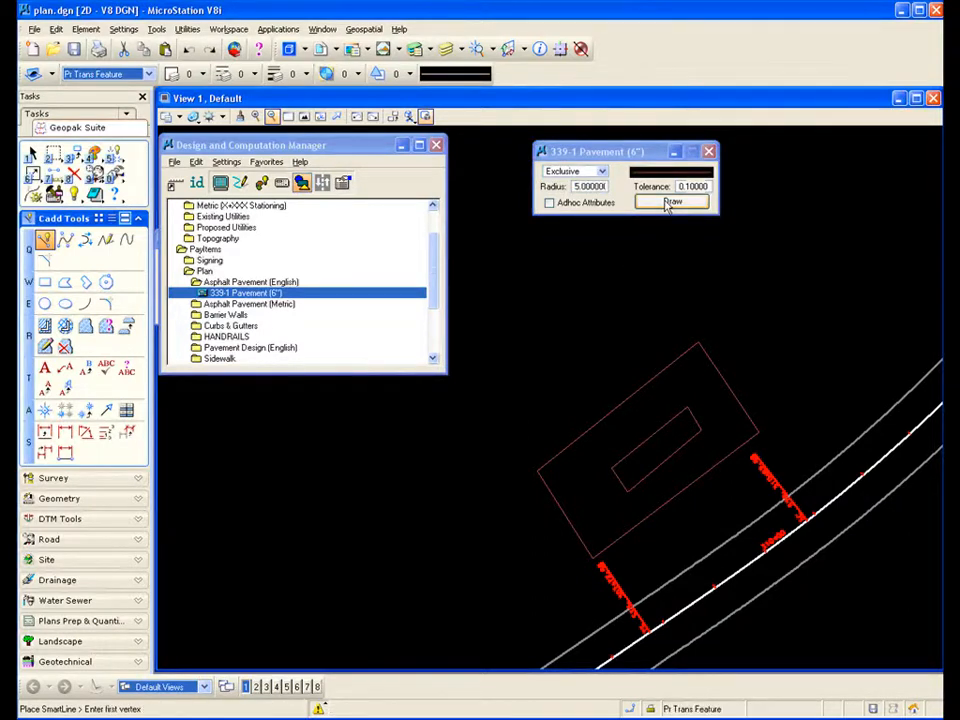
click(667, 203)
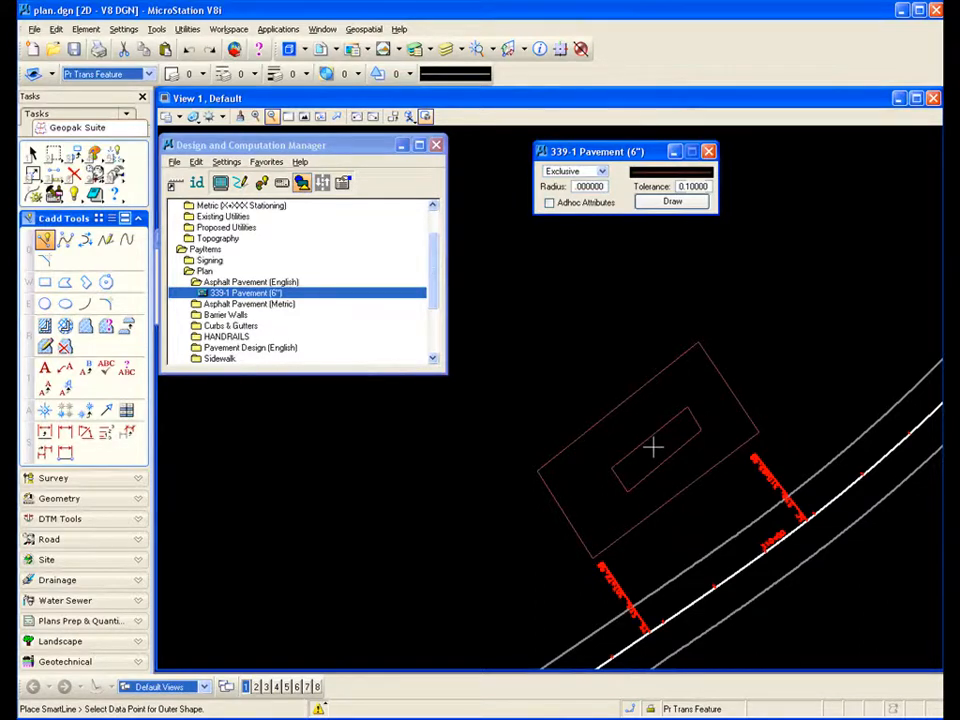
click(585, 470)
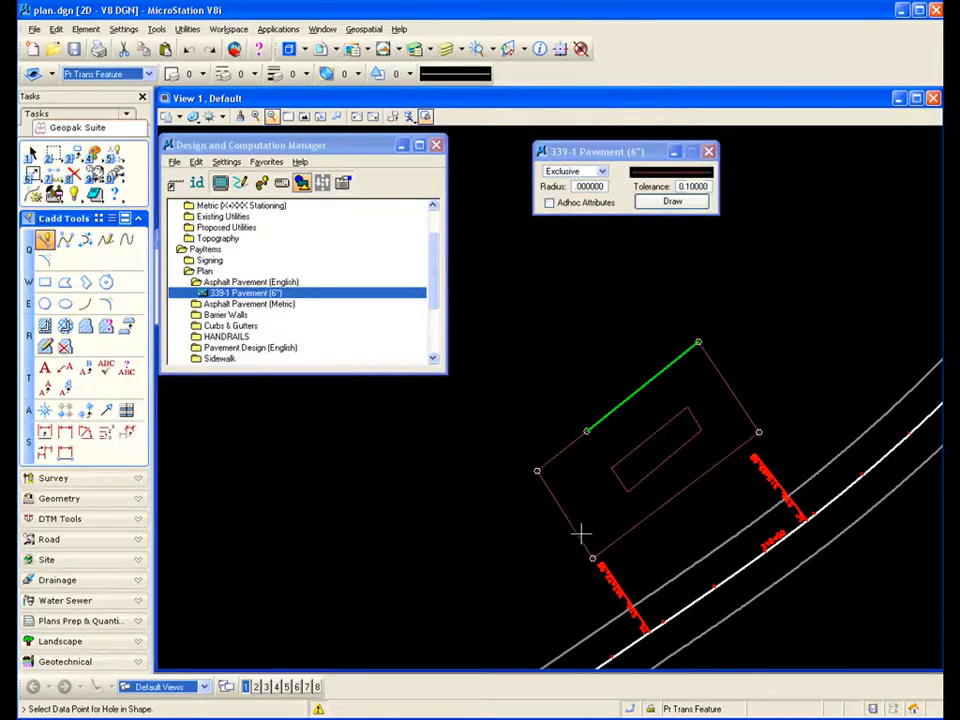
click(650, 460)
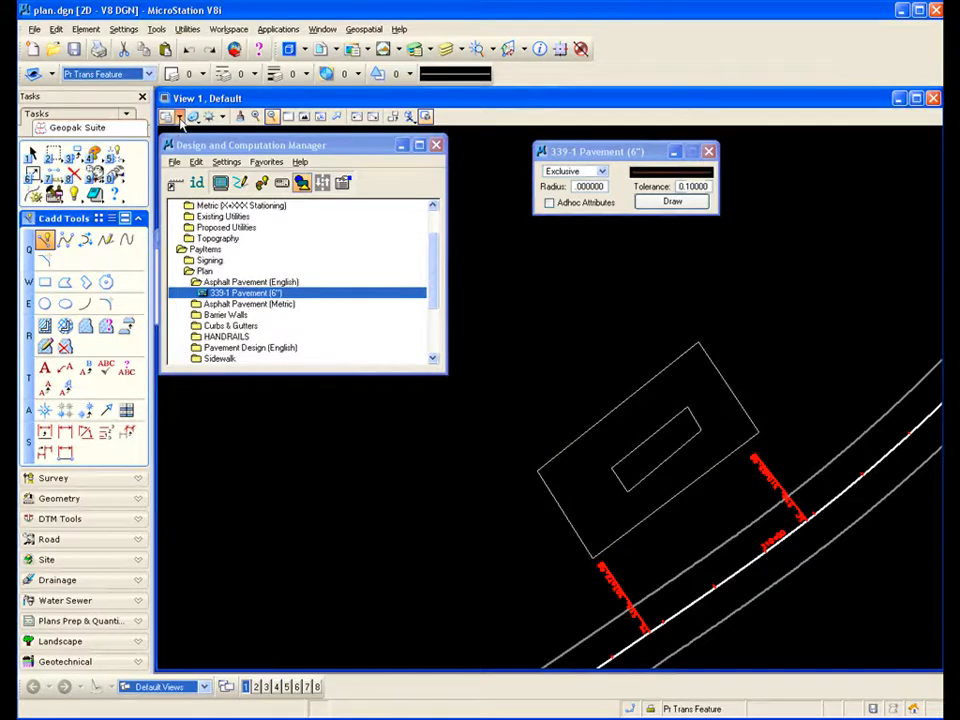
click(180, 117)
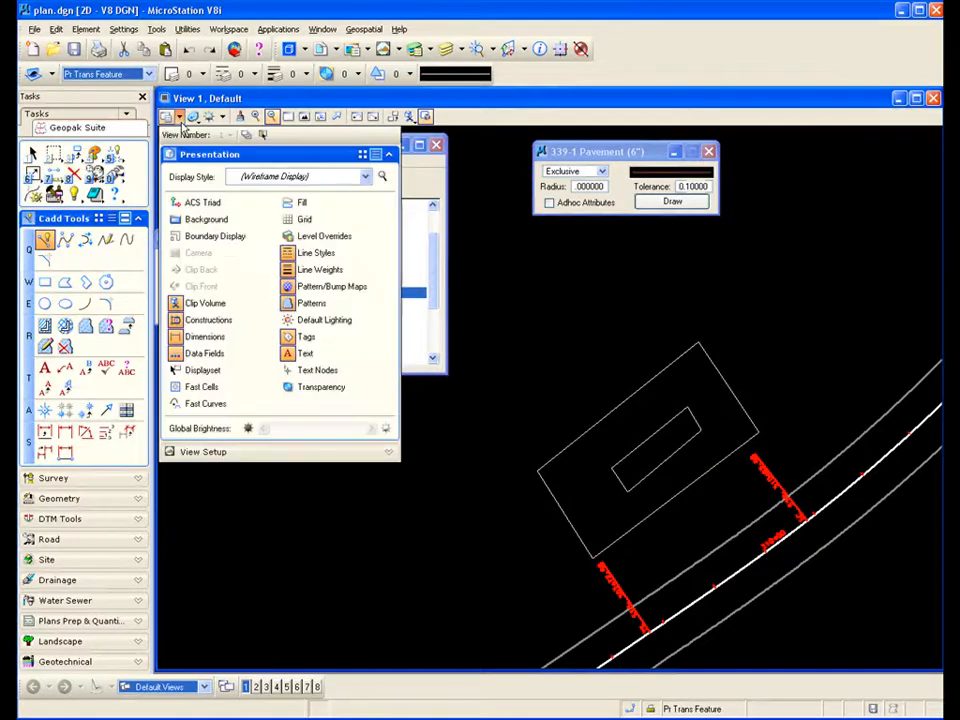
click(300, 202)
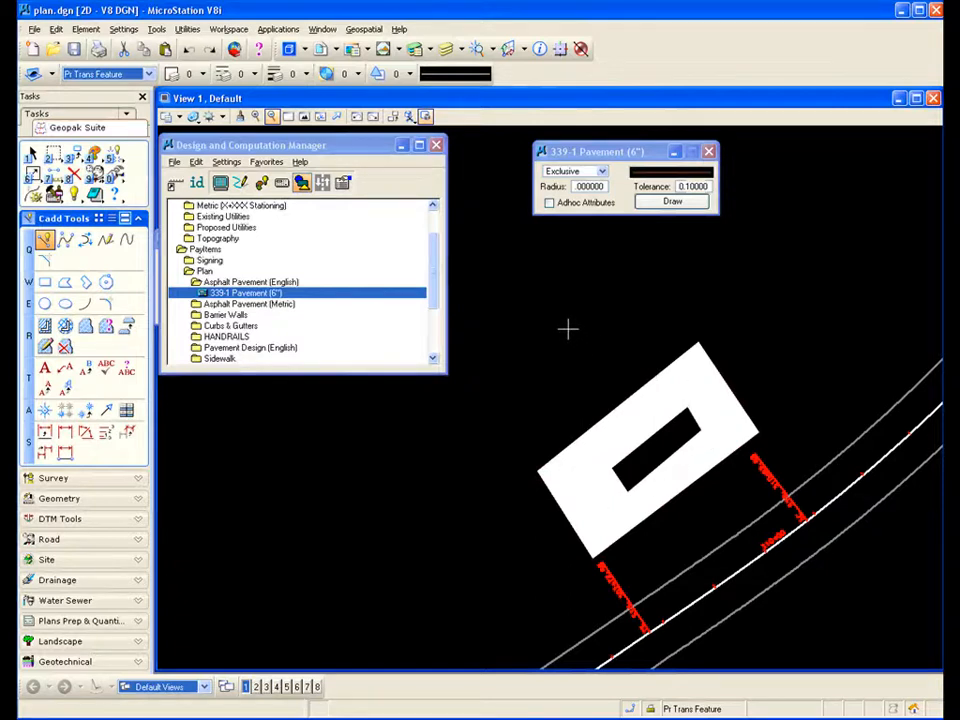
Step: Delete the filled pavement shape and the remaining lines of the outer and inner rectangles
click(302, 184)
click(74, 174)
click(549, 485)
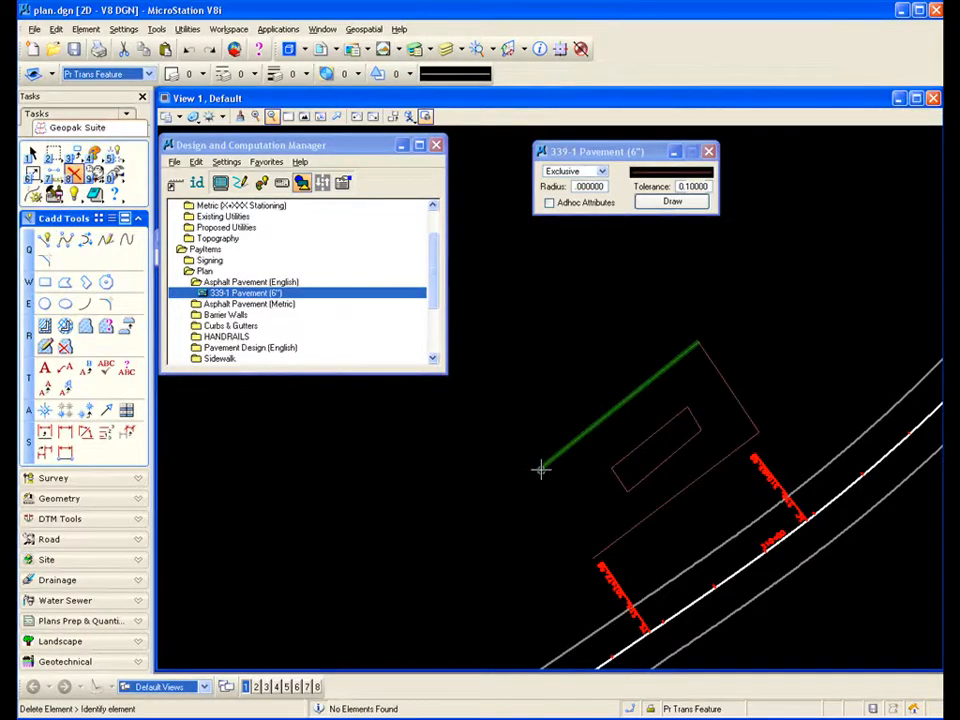
click(622, 479)
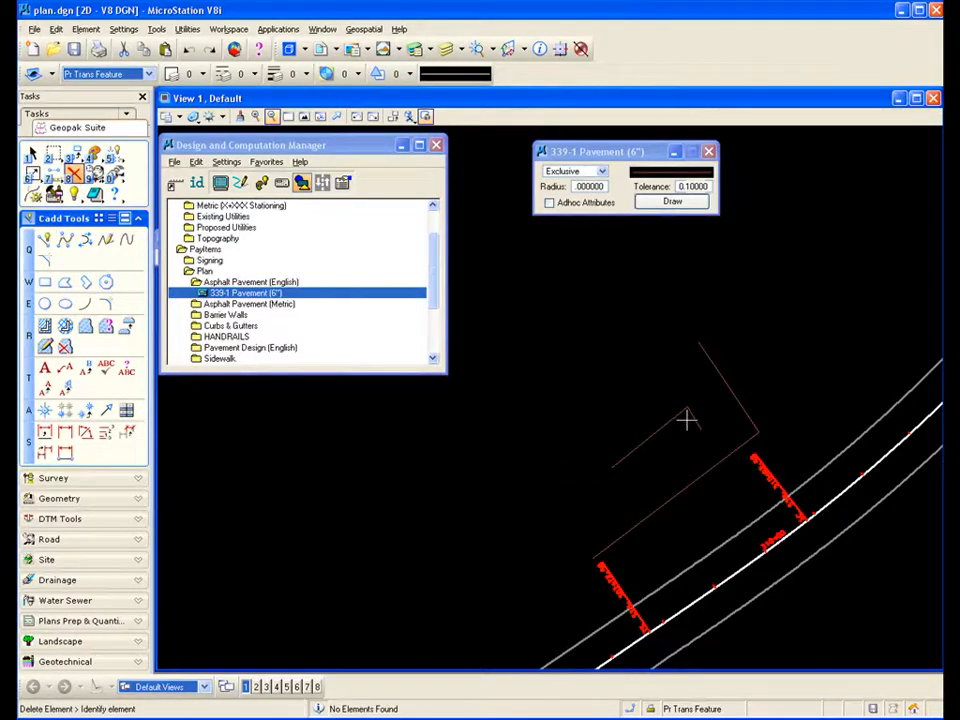
click(760, 434)
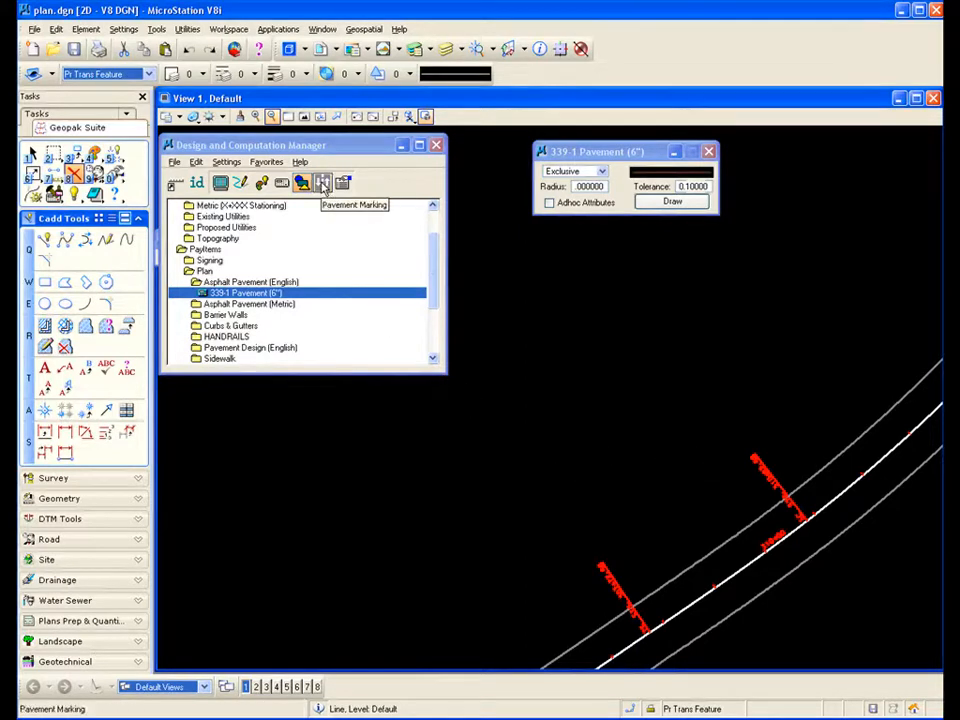
Step: Switch the manager to Pavement Marking mode and collapse the Plan pay items and Drafting Standards folders
click(322, 183)
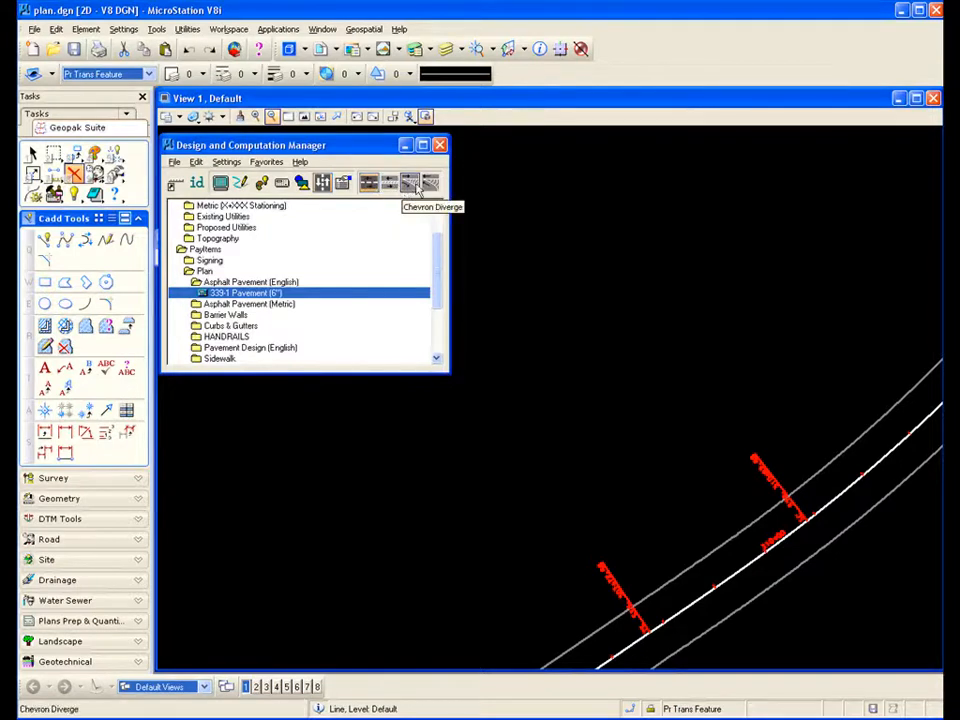
scroll(531, 516, down, 5)
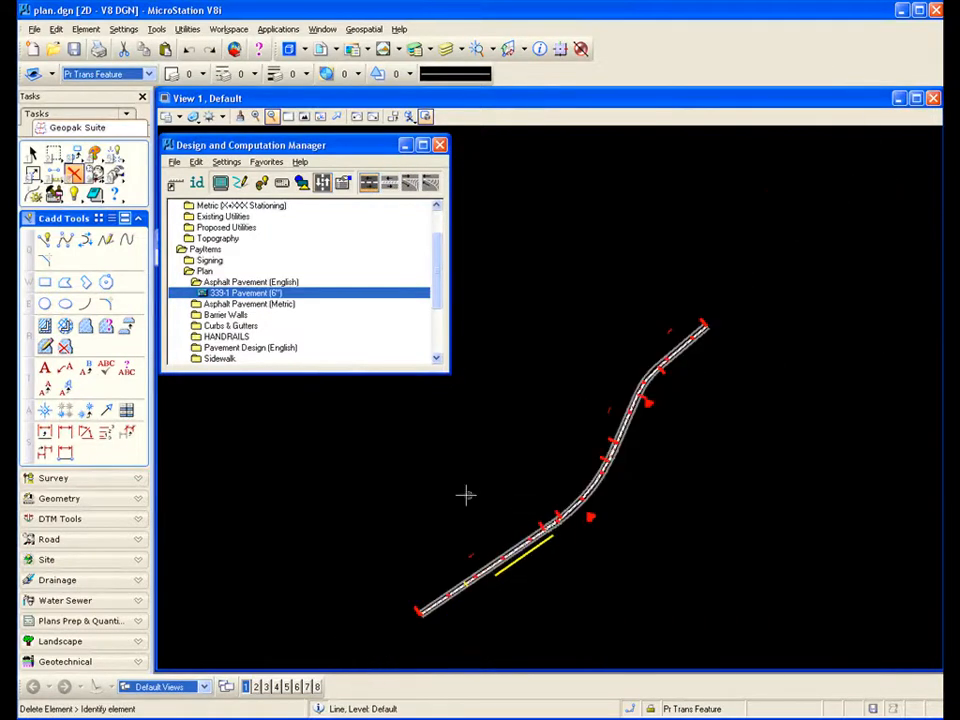
scroll(409, 624, up, 3)
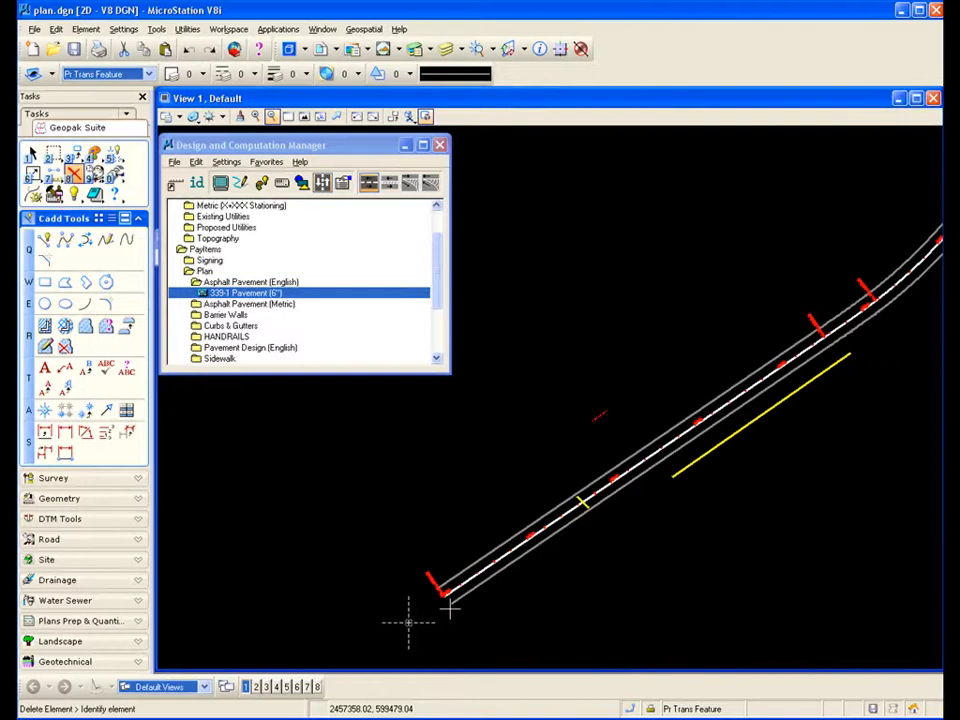
scroll(451, 608, up, 2)
scroll(640, 530, up, 2)
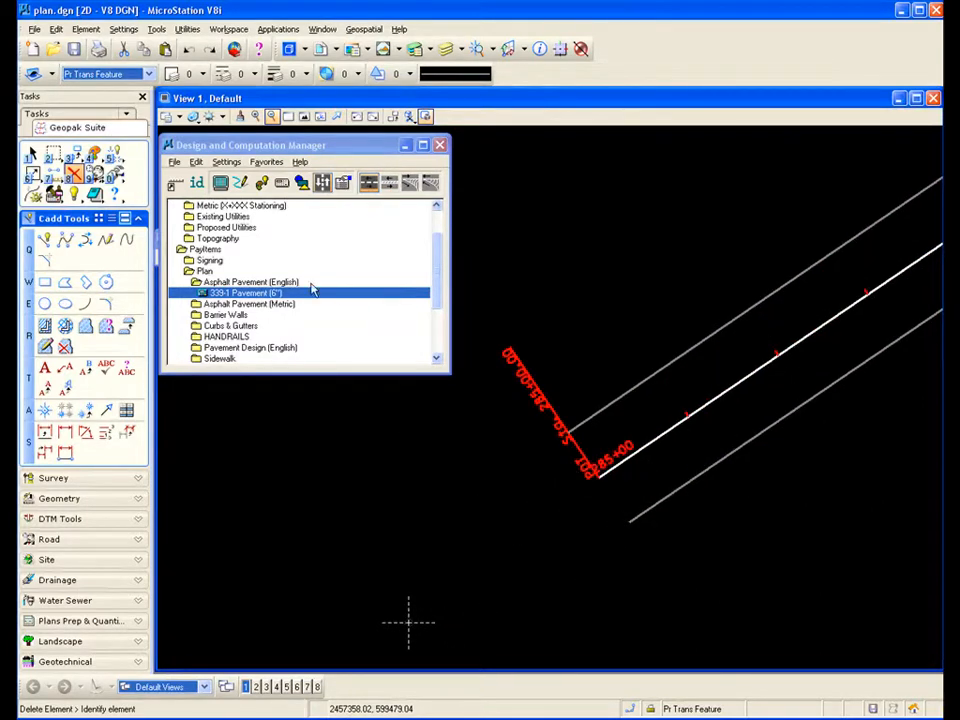
key(Left)
key(Left)
key(Left)
key(Left)
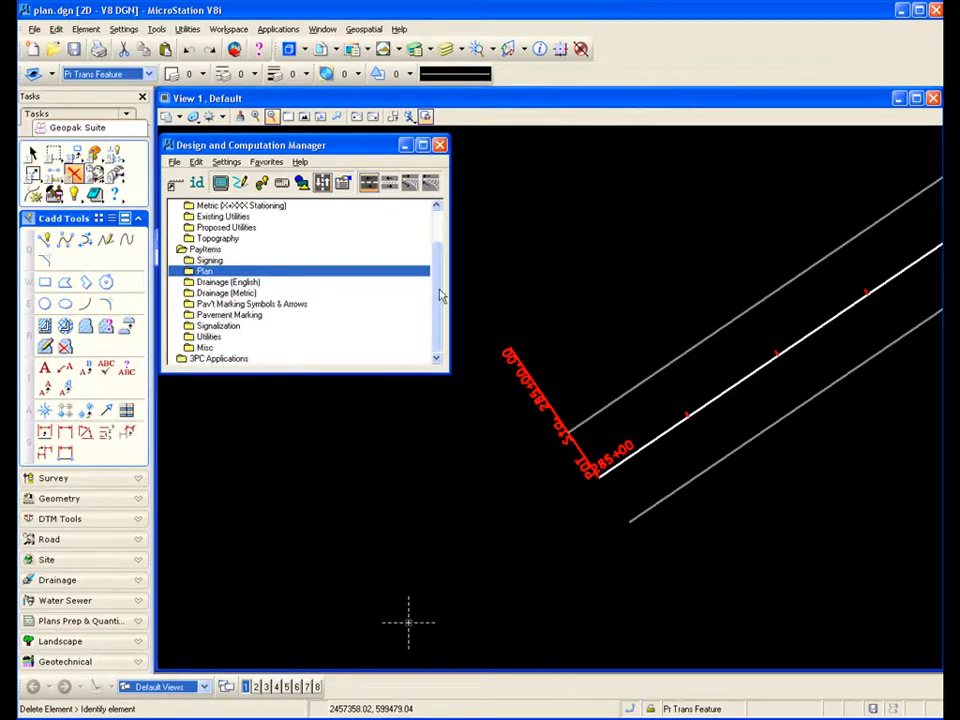
scroll(368, 246, up, 2)
double_click(222, 216)
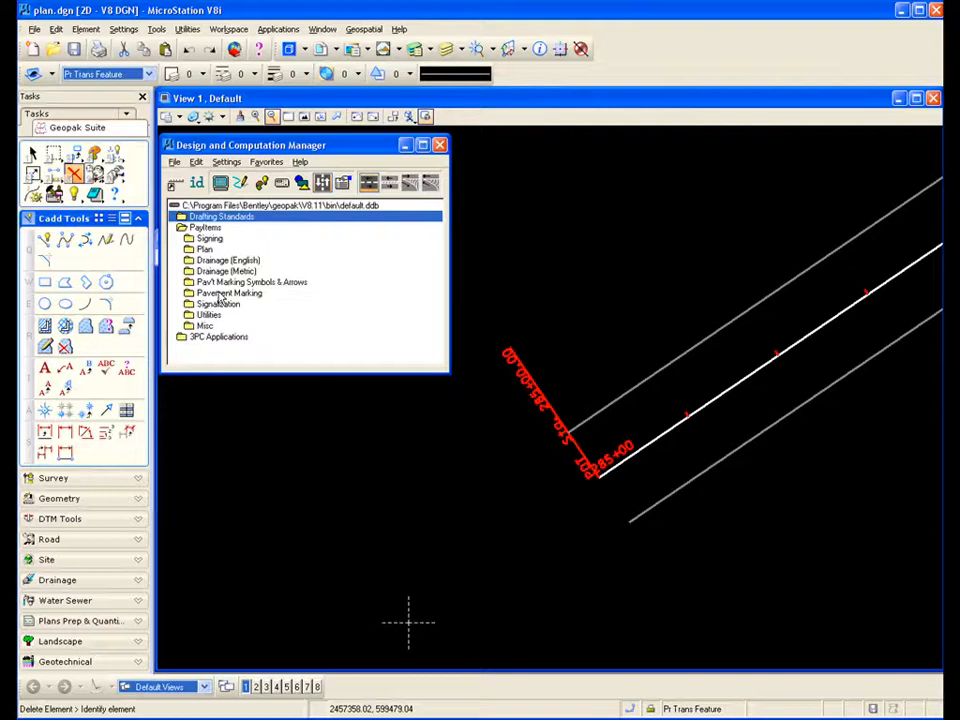
Step: Select 2711-5 Guide Lines, White Thermoplastic among the Pavement Marking items and open Draw Striping for it, clear of the drawing
double_click(226, 293)
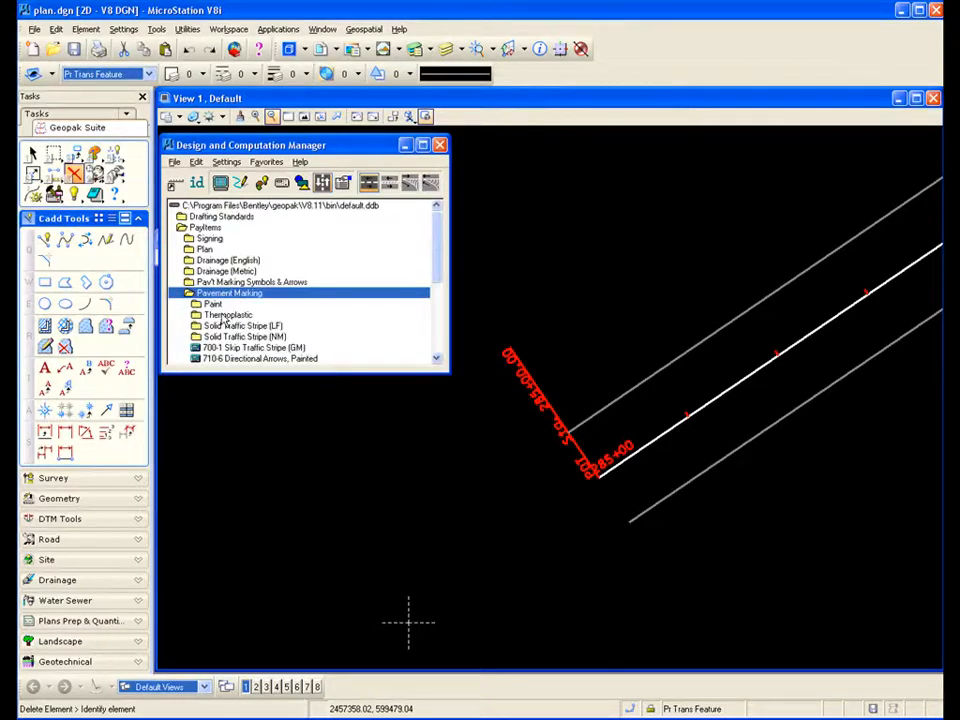
double_click(228, 315)
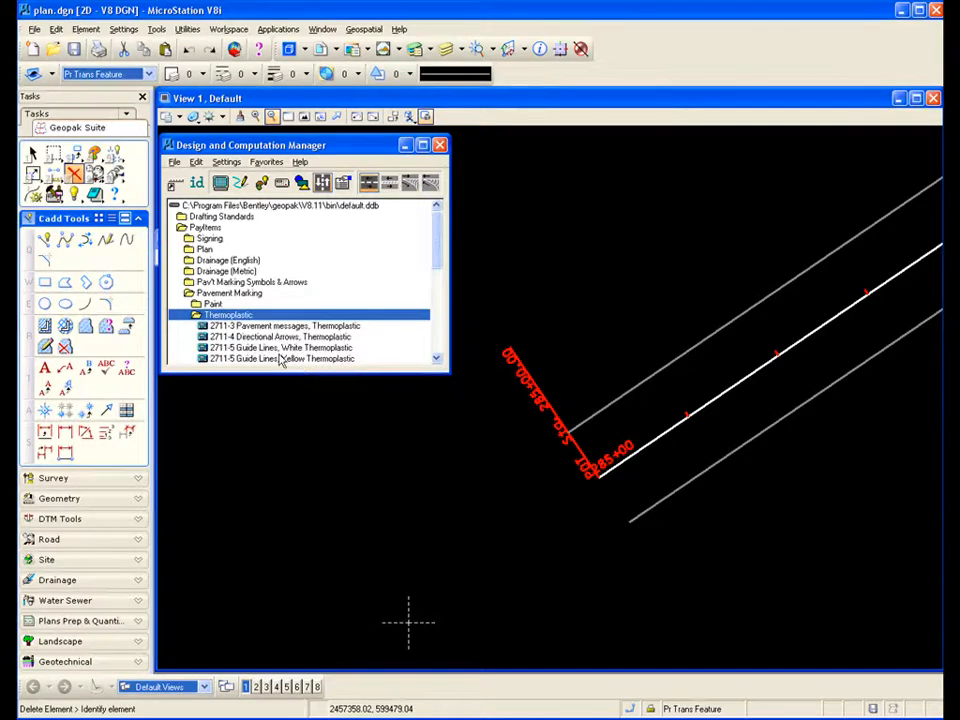
click(262, 351)
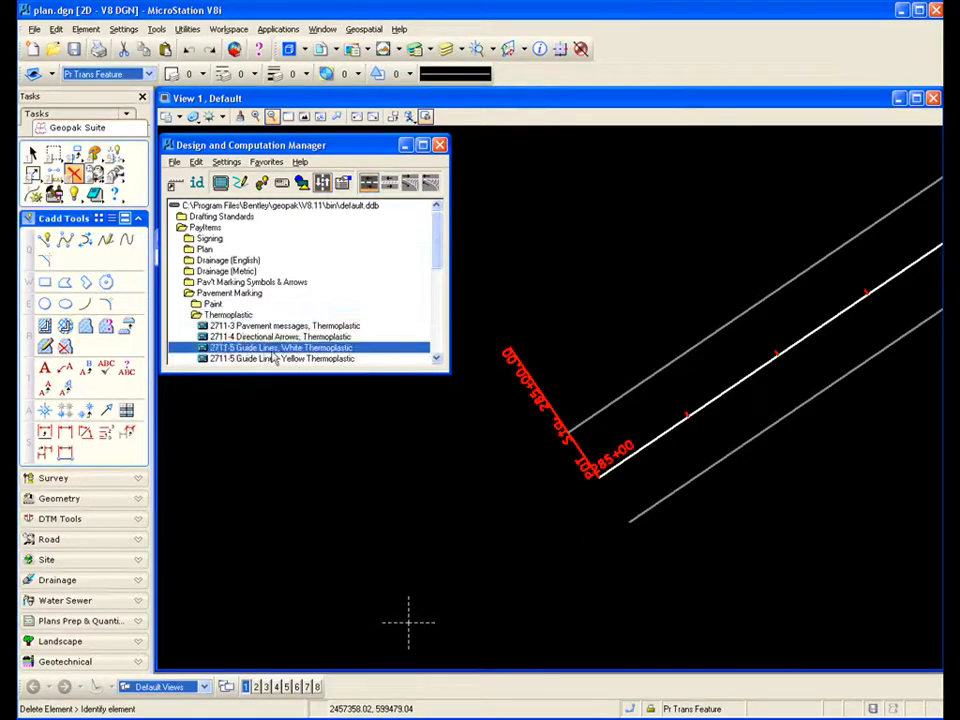
click(370, 186)
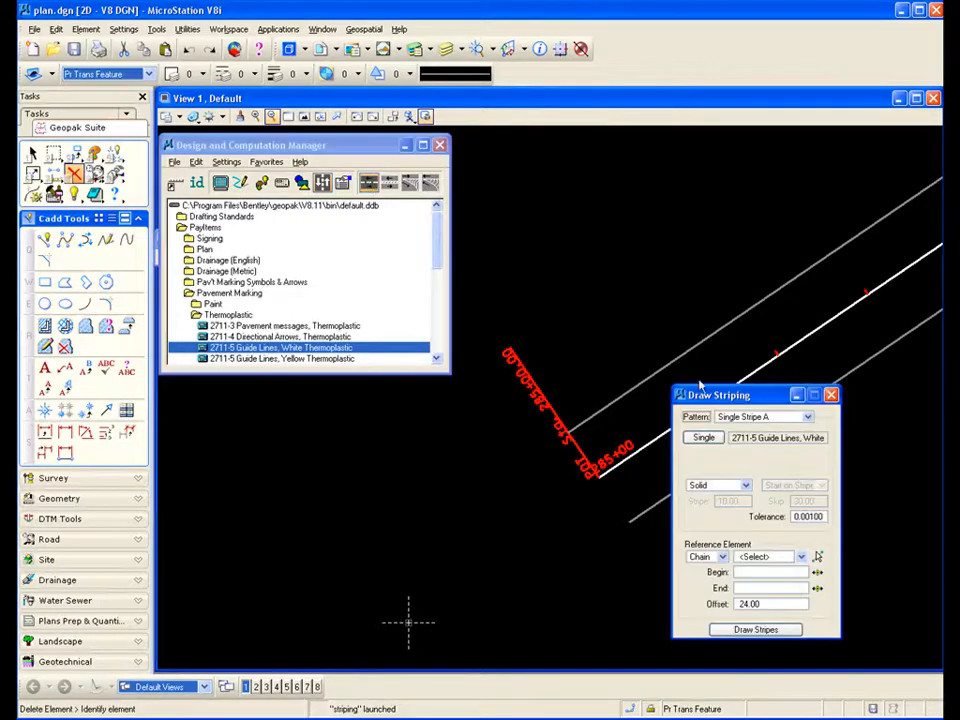
drag(720, 402, 244, 408)
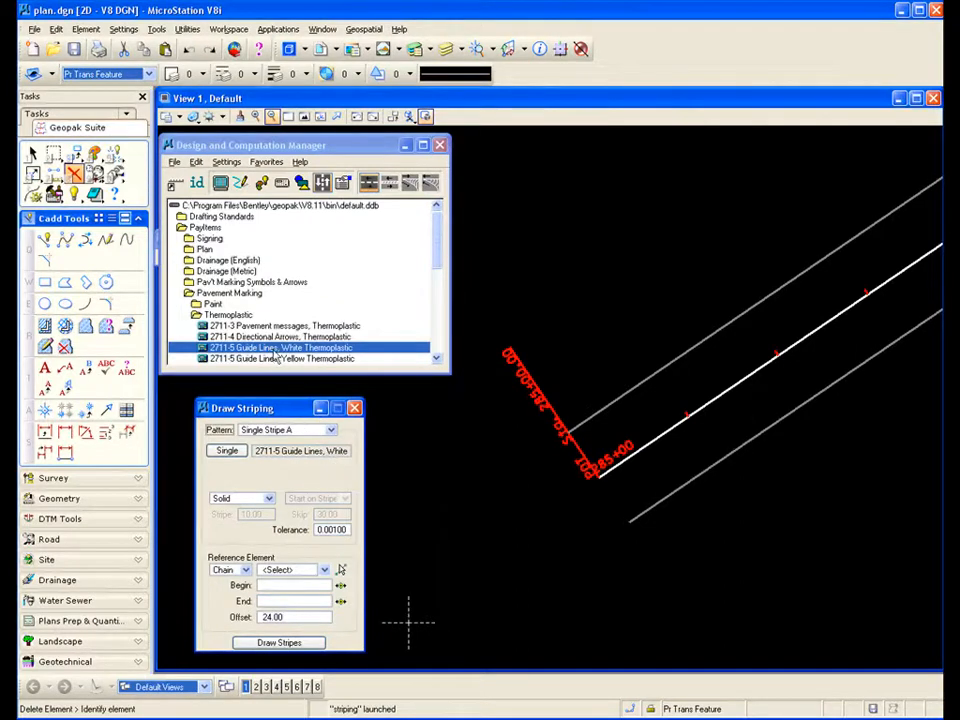
Step: Set the striping to pattern Single Stripe A with Skip lines that start on a stripe
click(330, 430)
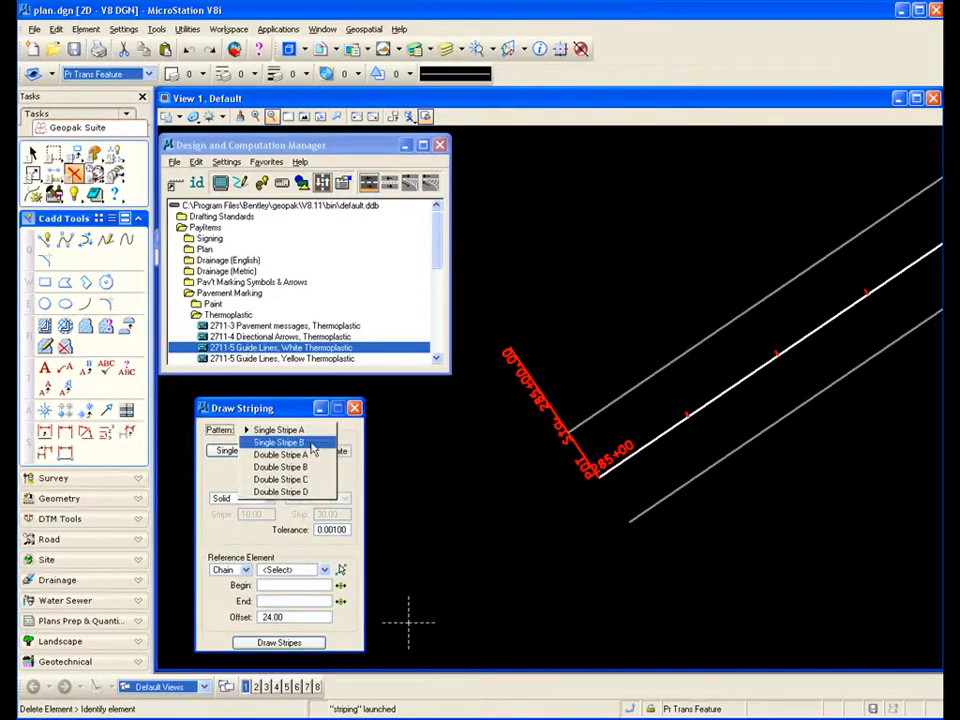
click(258, 430)
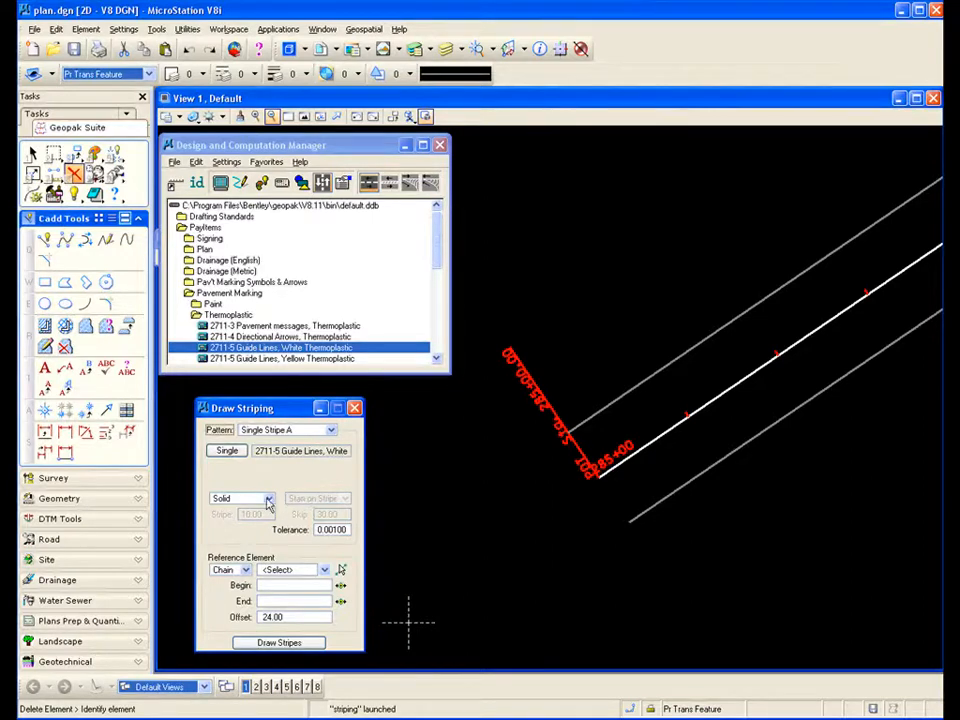
click(268, 499)
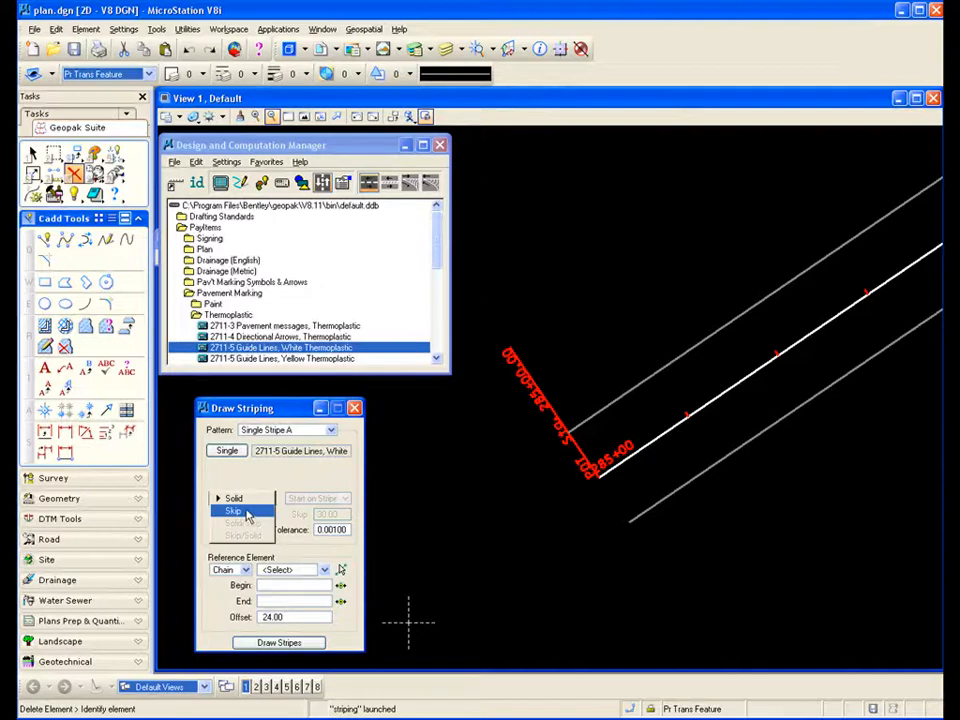
click(247, 513)
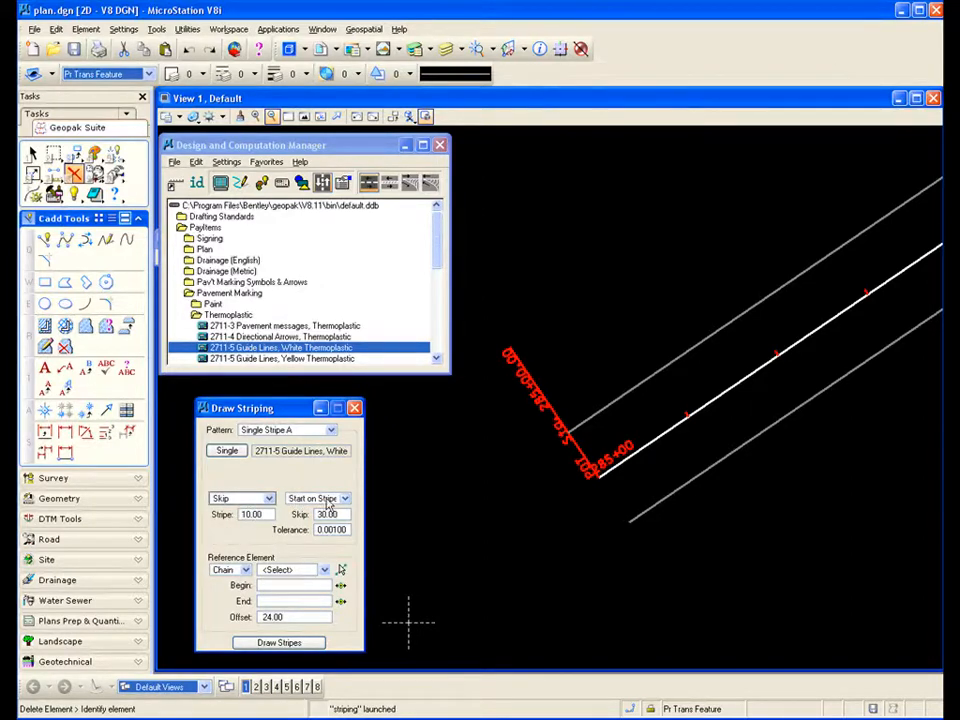
click(343, 498)
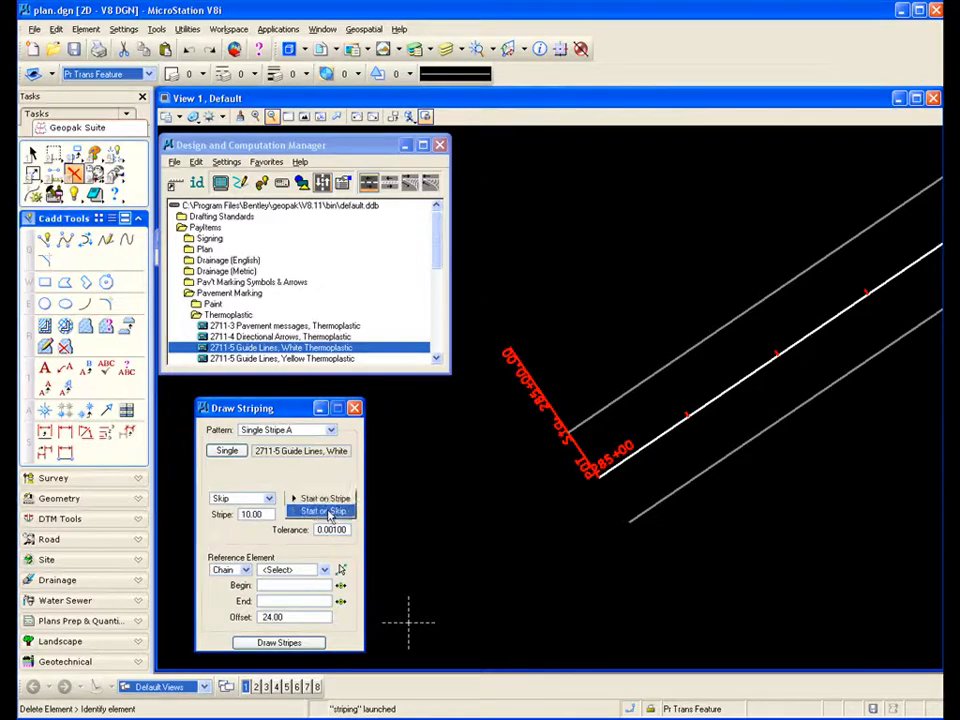
click(316, 499)
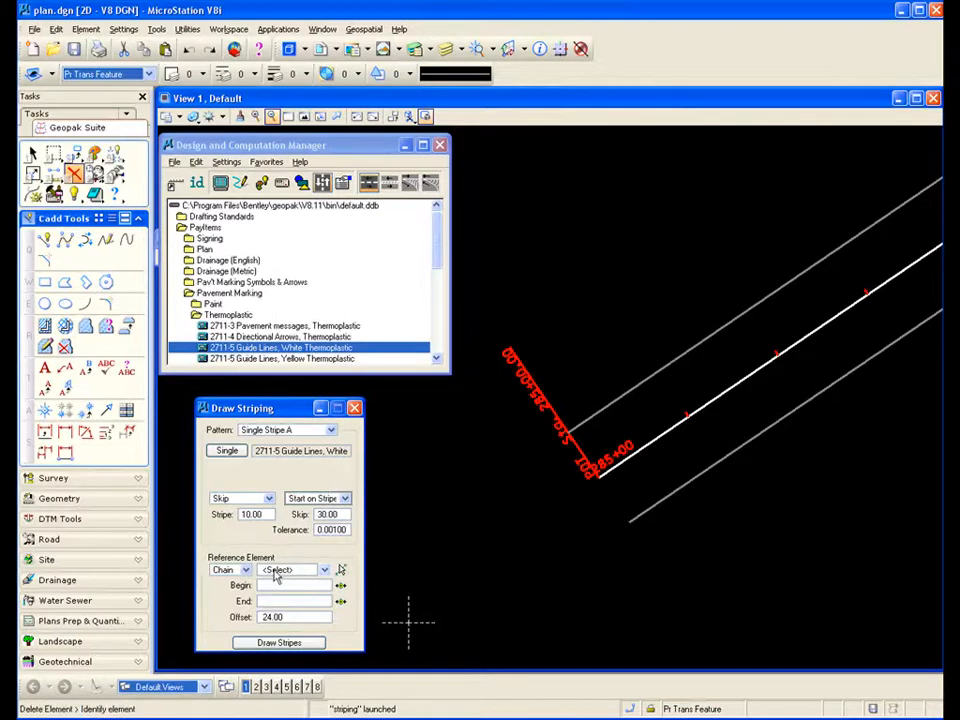
Step: Use chain MAINLINE as the striping's reference element and set the offset to 12
click(324, 570)
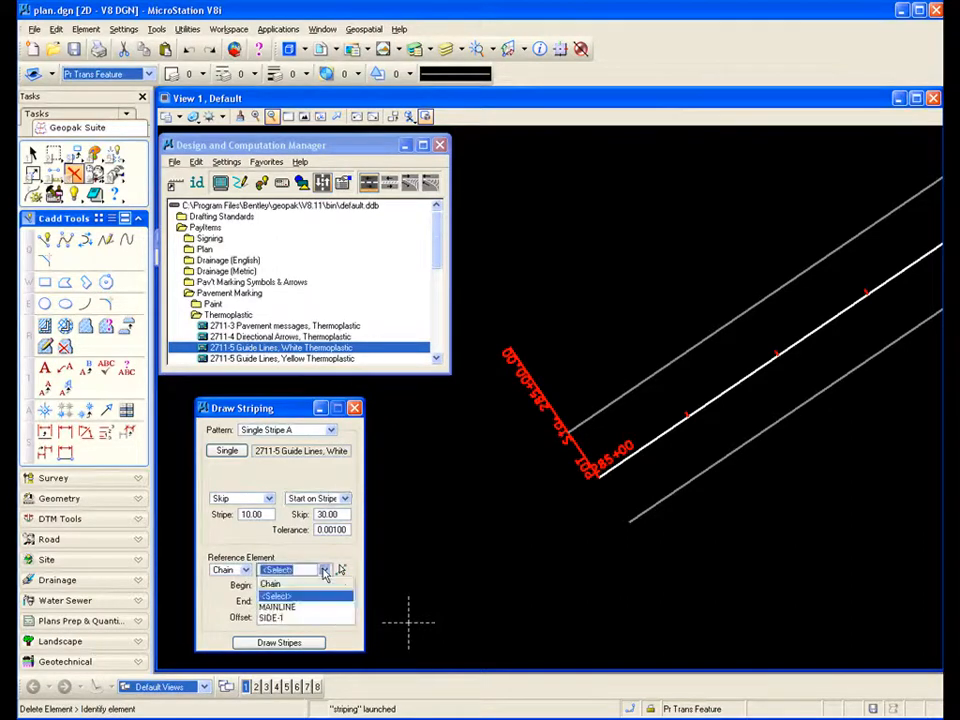
click(298, 607)
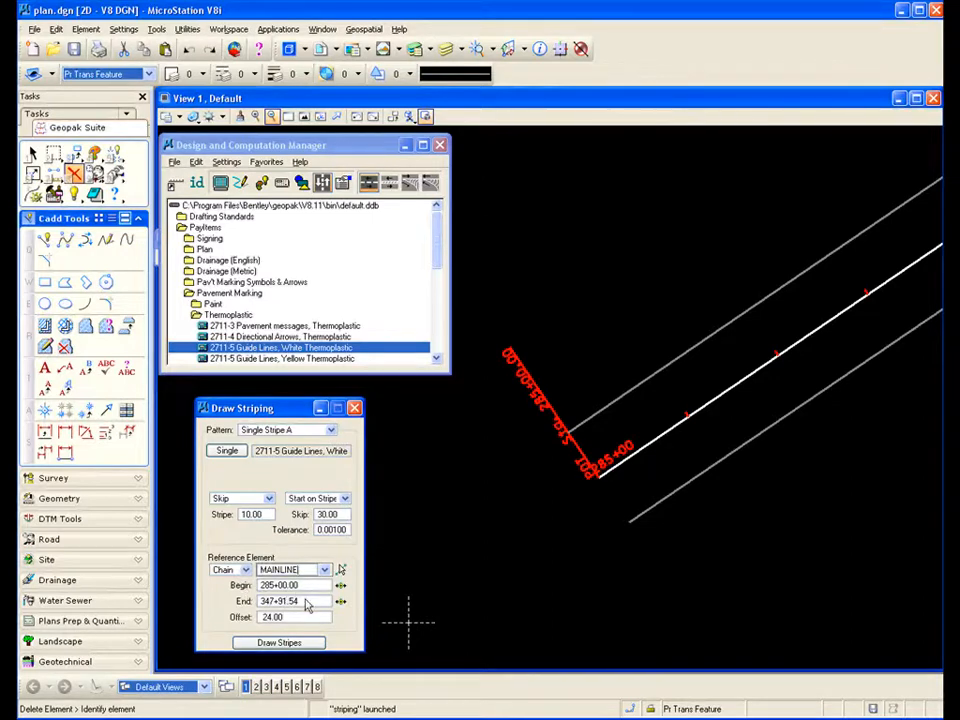
drag(296, 417, 350, 260)
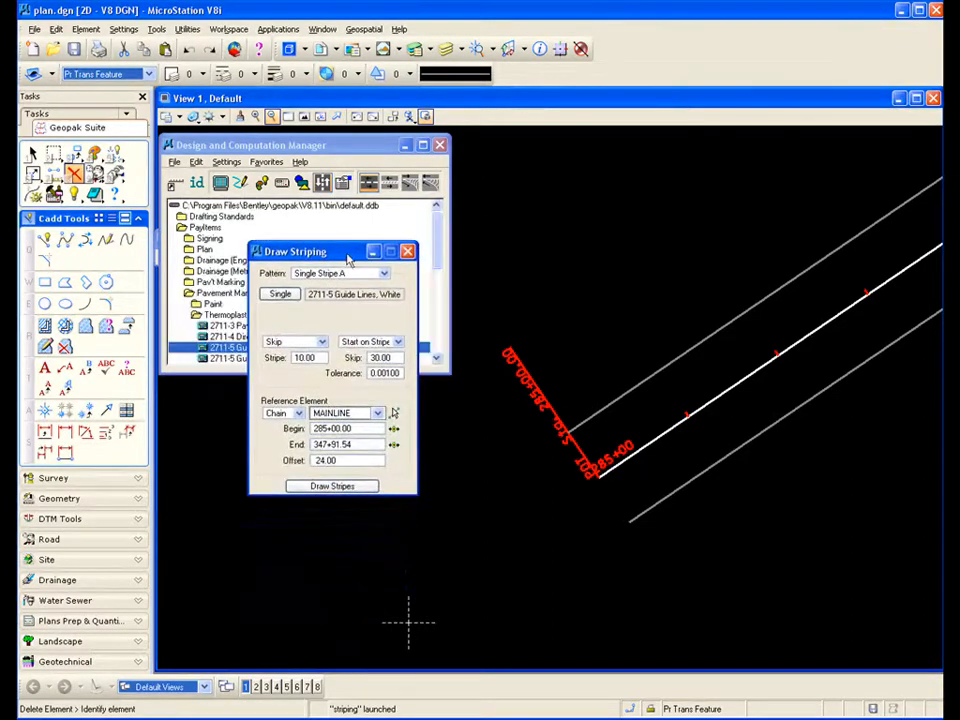
click(321, 461)
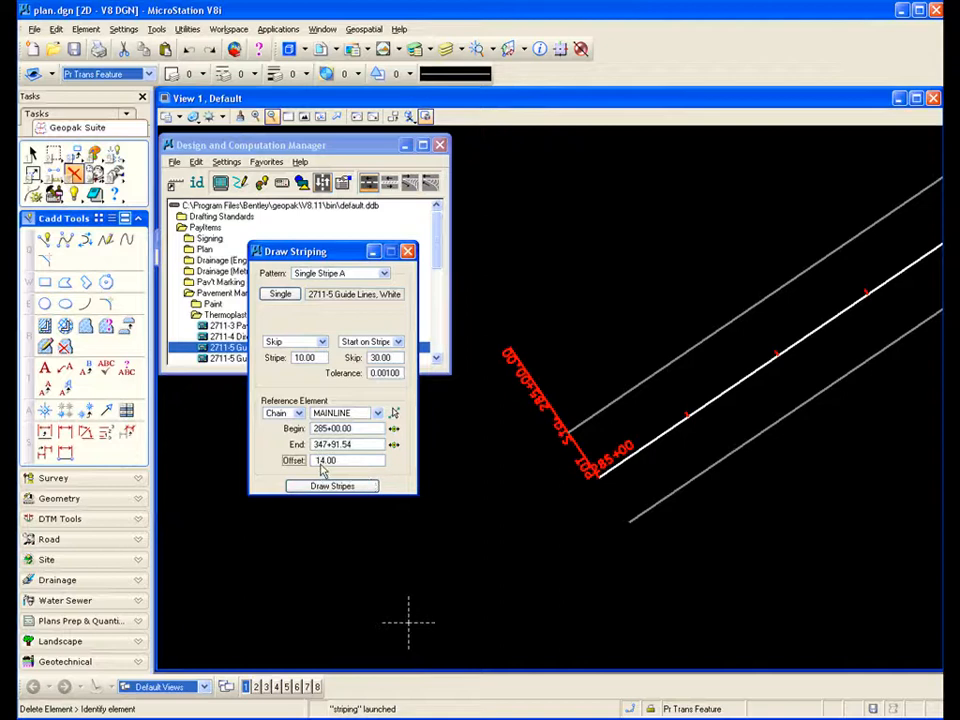
drag(324, 462, 318, 461)
text(12)
click(353, 446)
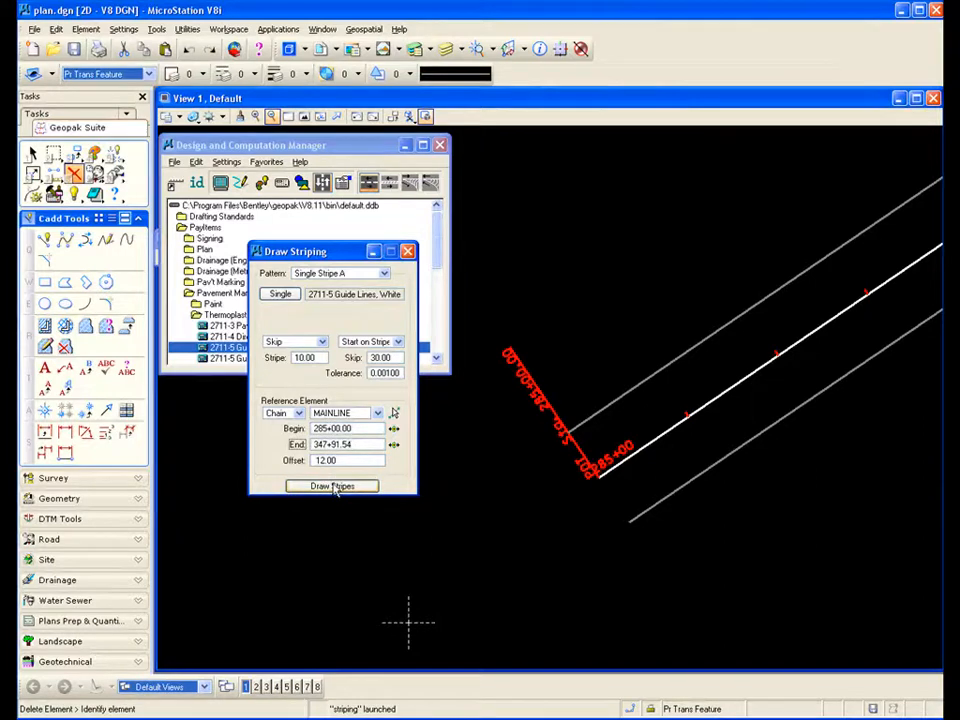
Step: Draw the white skip stripes along the lower side of MAINLINE, keeping only the row nearest the centerline
click(333, 486)
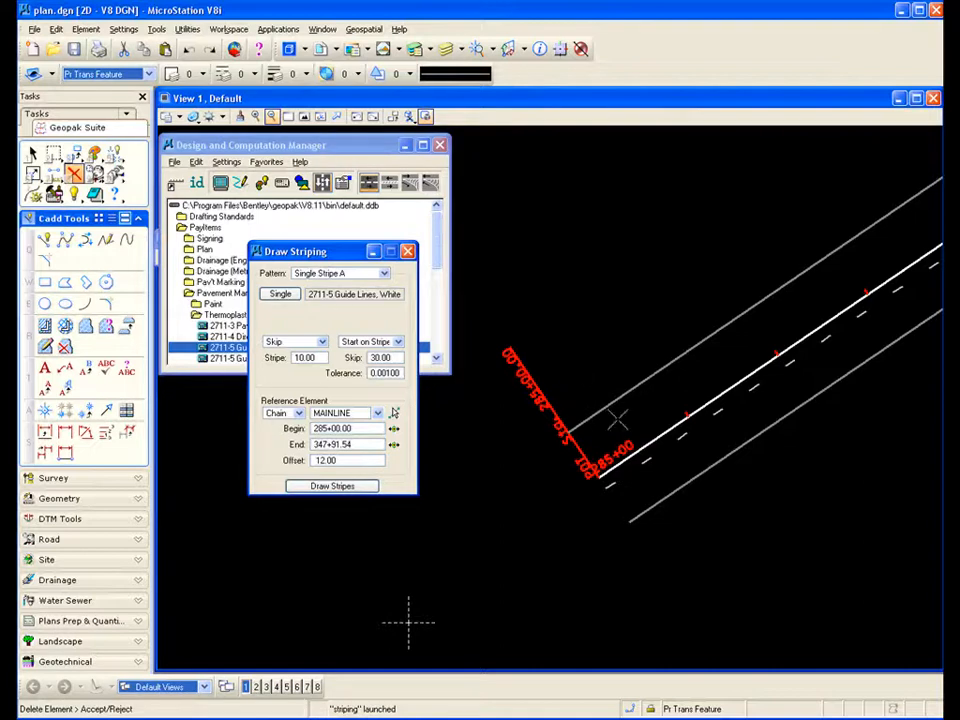
click(640, 486)
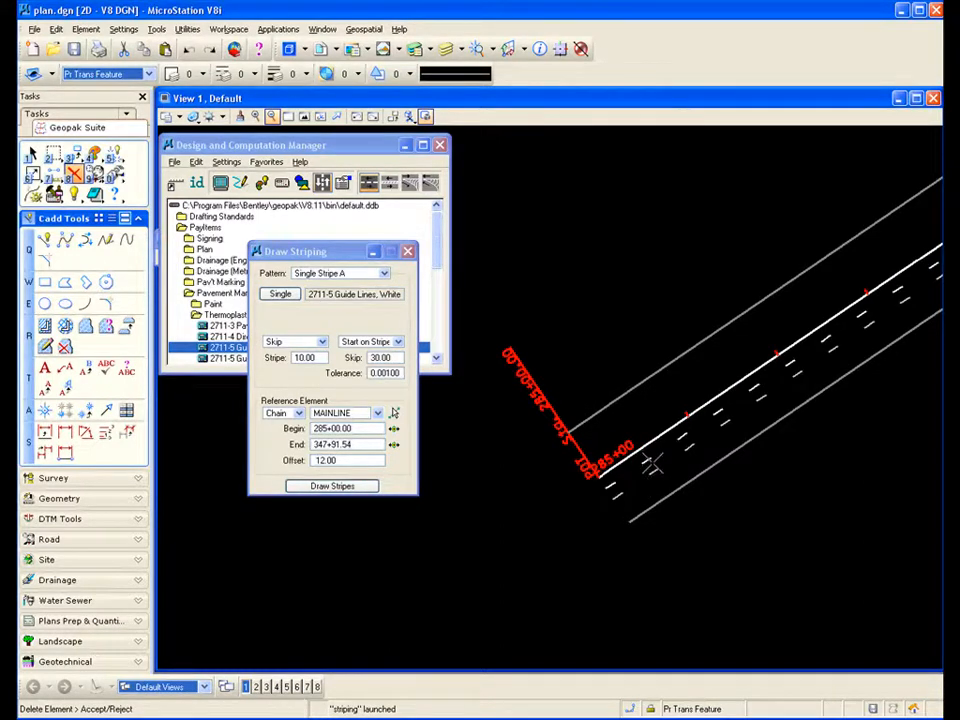
click(653, 472)
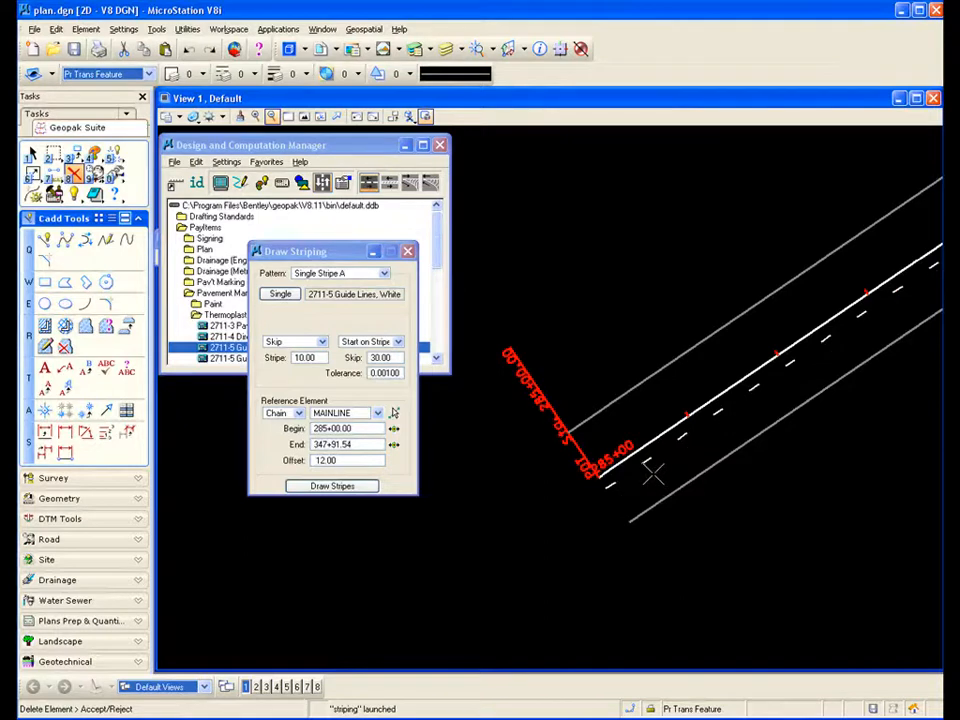
right_click(653, 473)
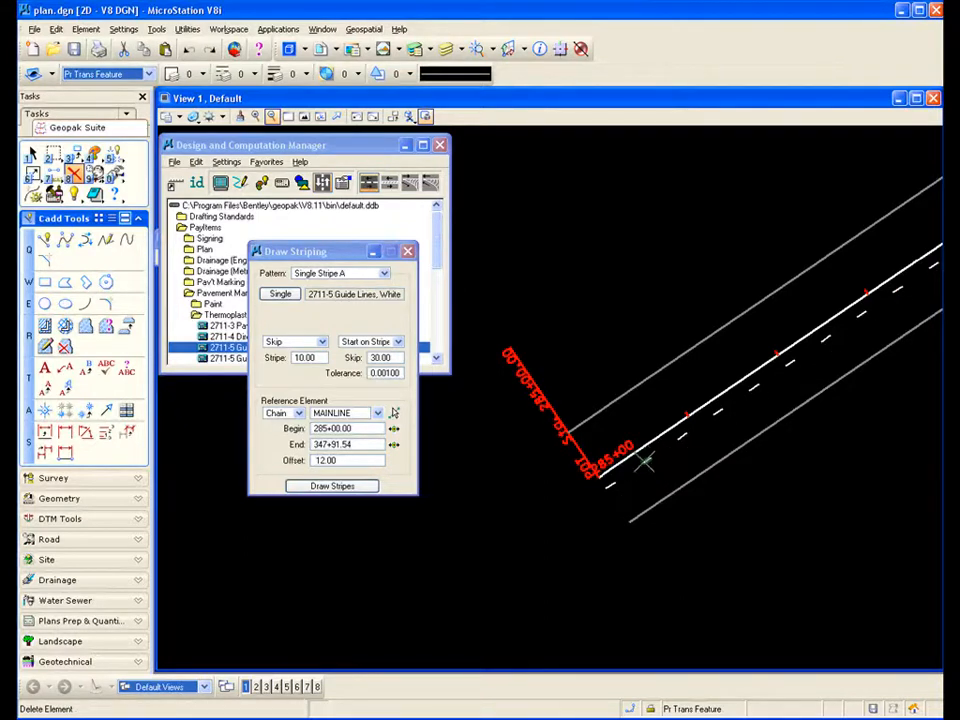
Step: Draw the white skip stripes at offset 12 along the upper side of MAINLINE
click(333, 487)
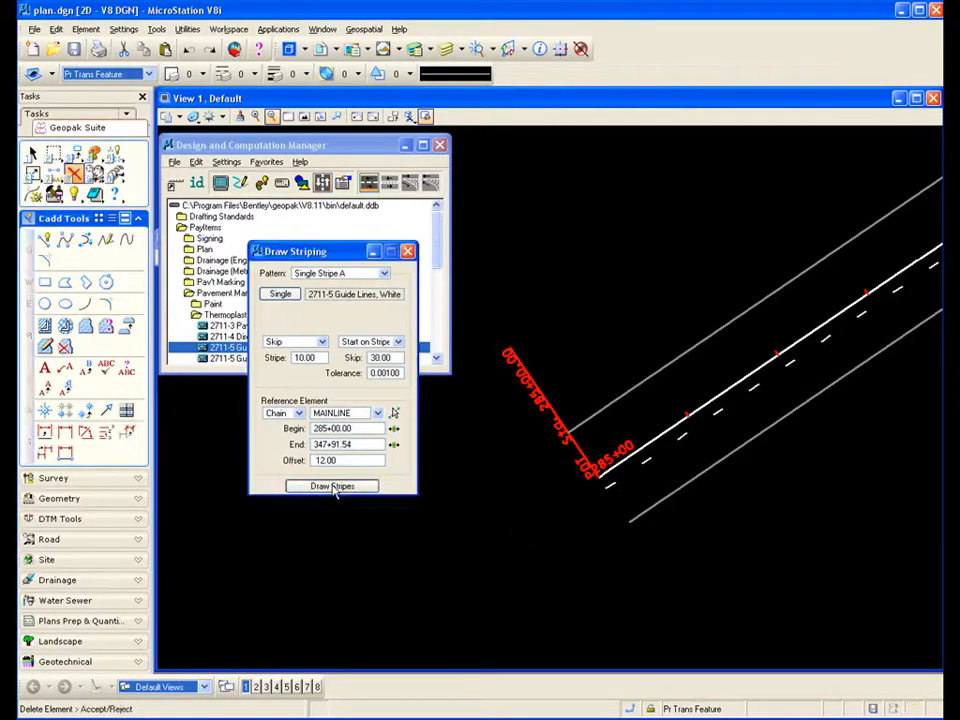
click(601, 356)
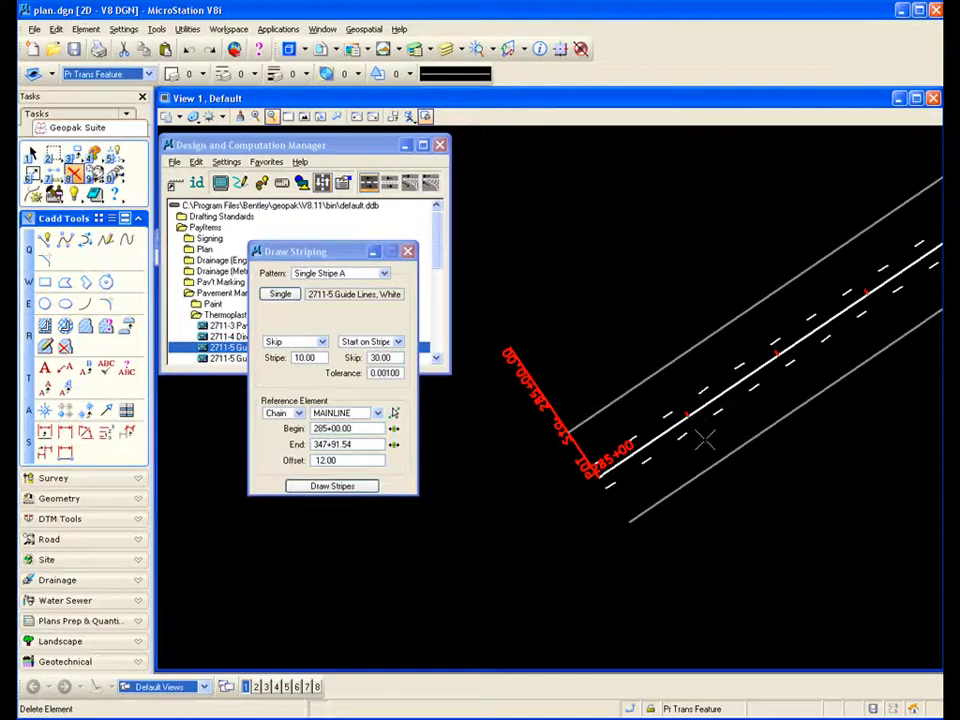
Step: Examine the skip stripes along the whole length of MAINLINE, including its curves and its starting end
scroll(728, 425, down, 2)
scroll(810, 362, down, 1)
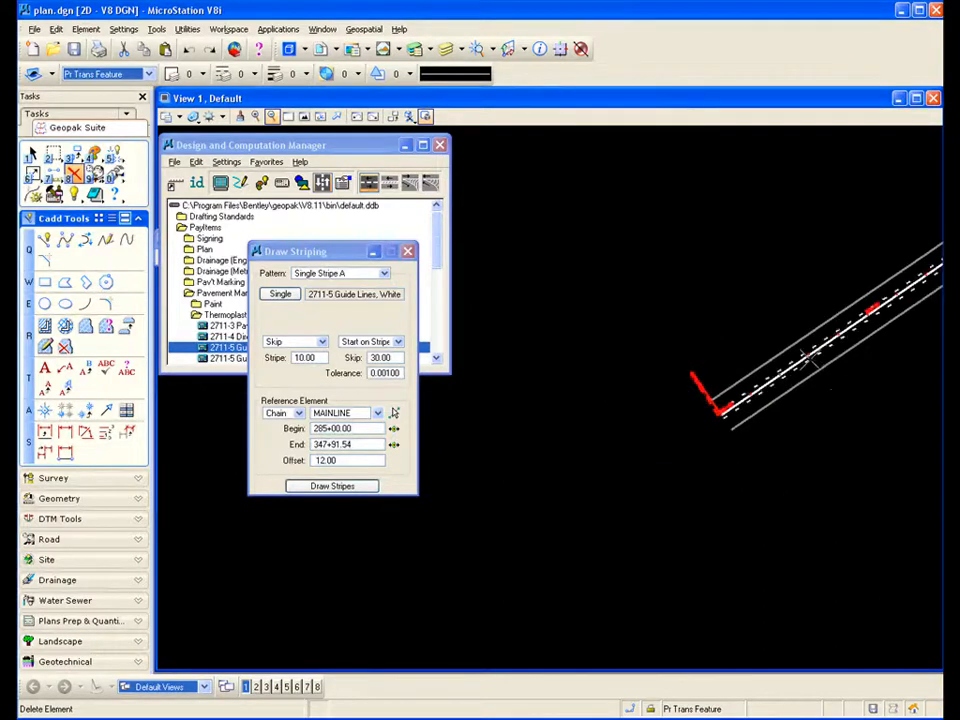
scroll(812, 350, down, 1)
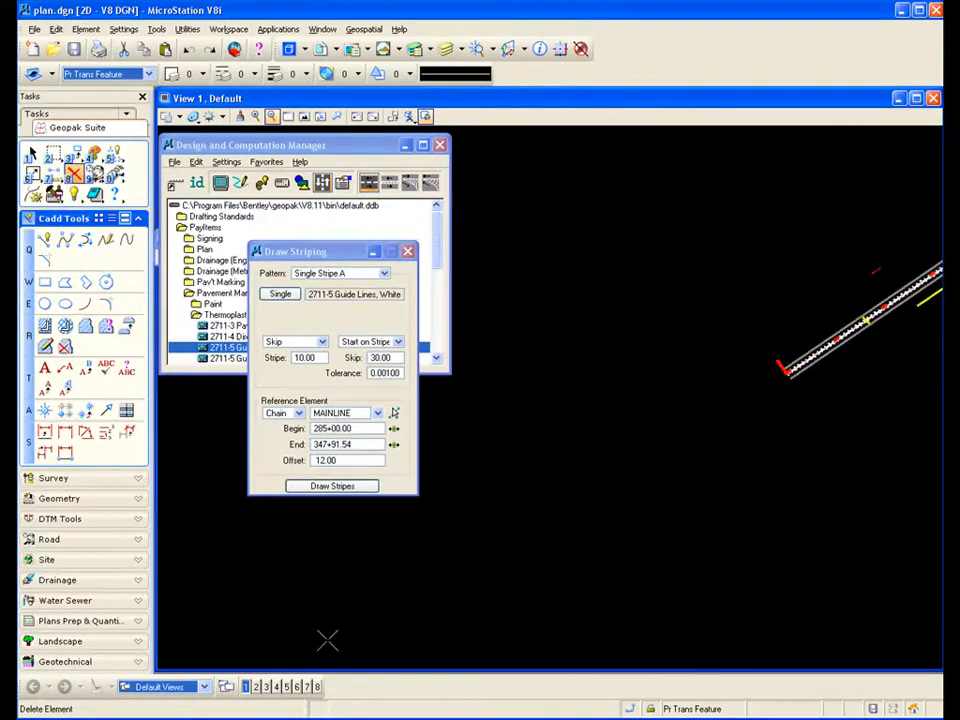
click(304, 117)
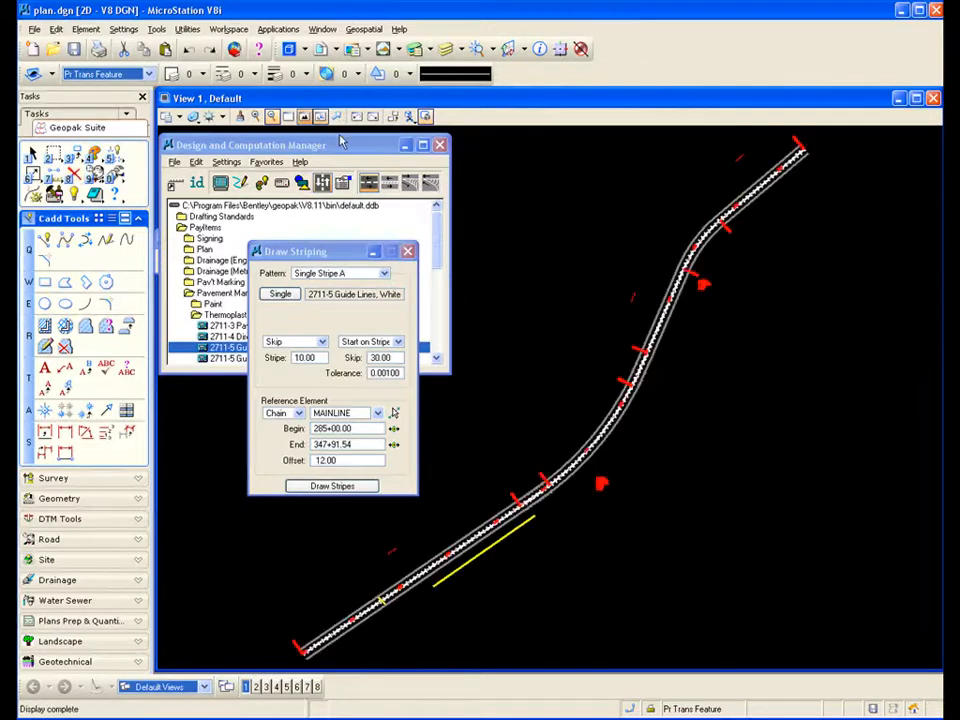
scroll(725, 265, up, 3)
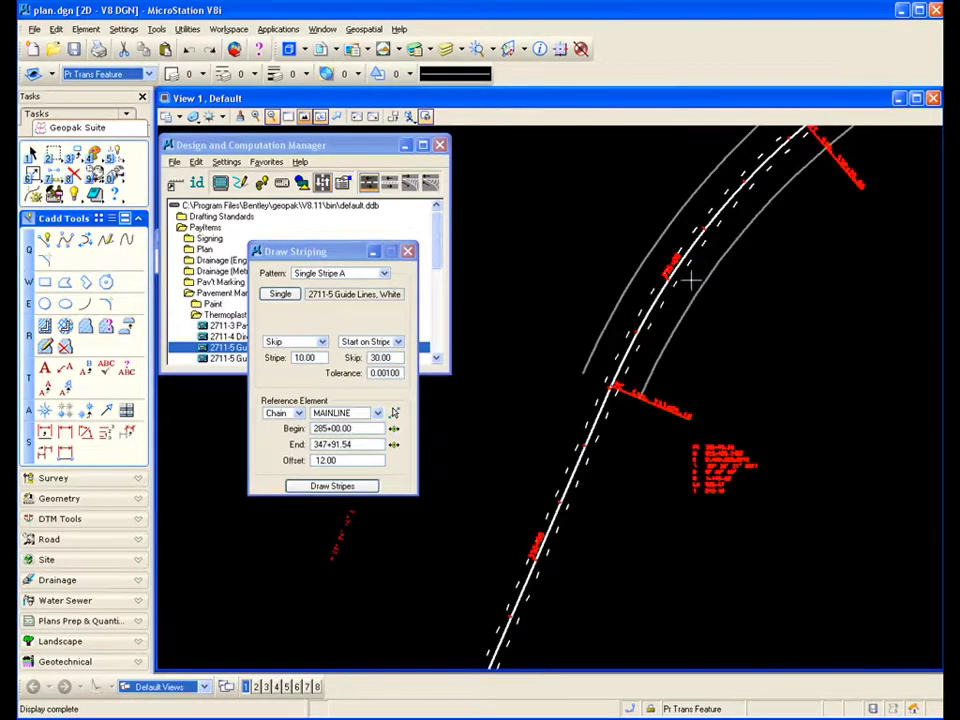
scroll(680, 275, down, 3)
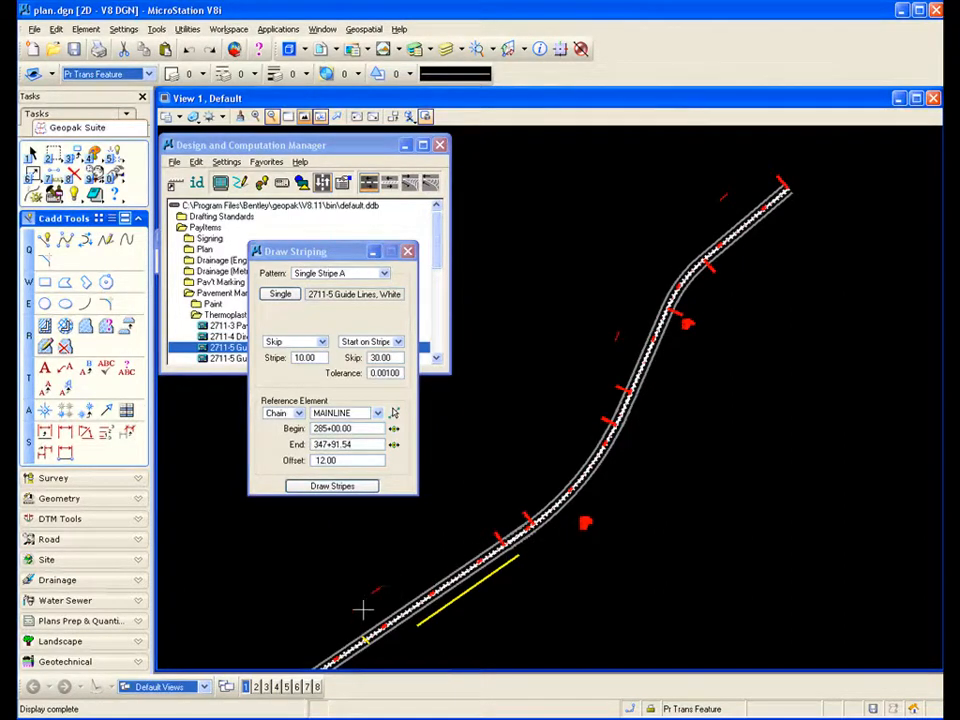
scroll(360, 615, down, 2)
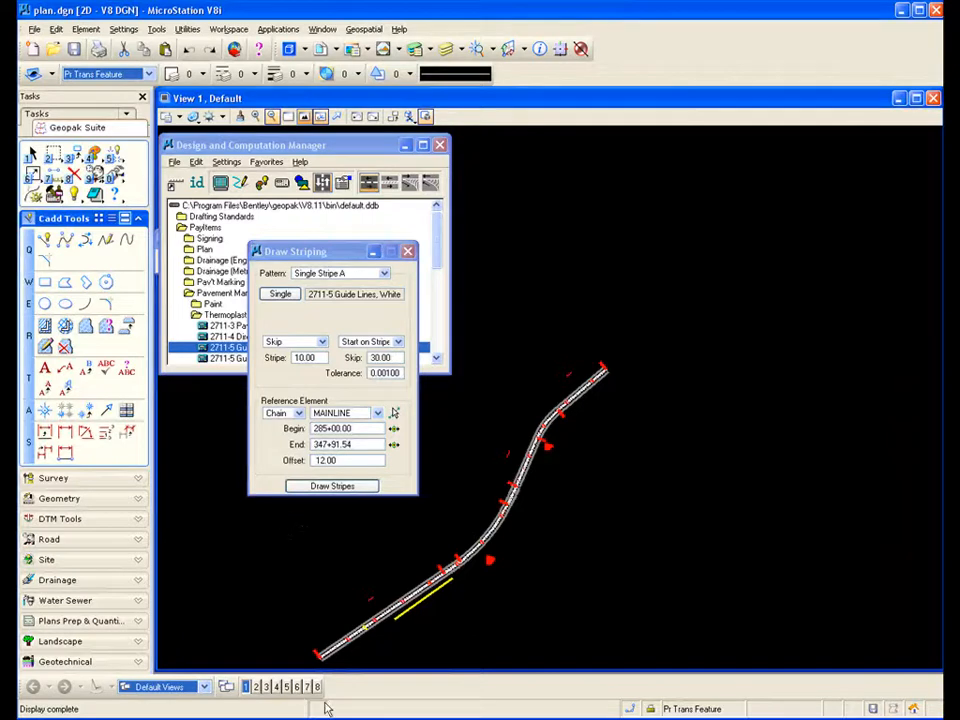
scroll(320, 652, up, 3)
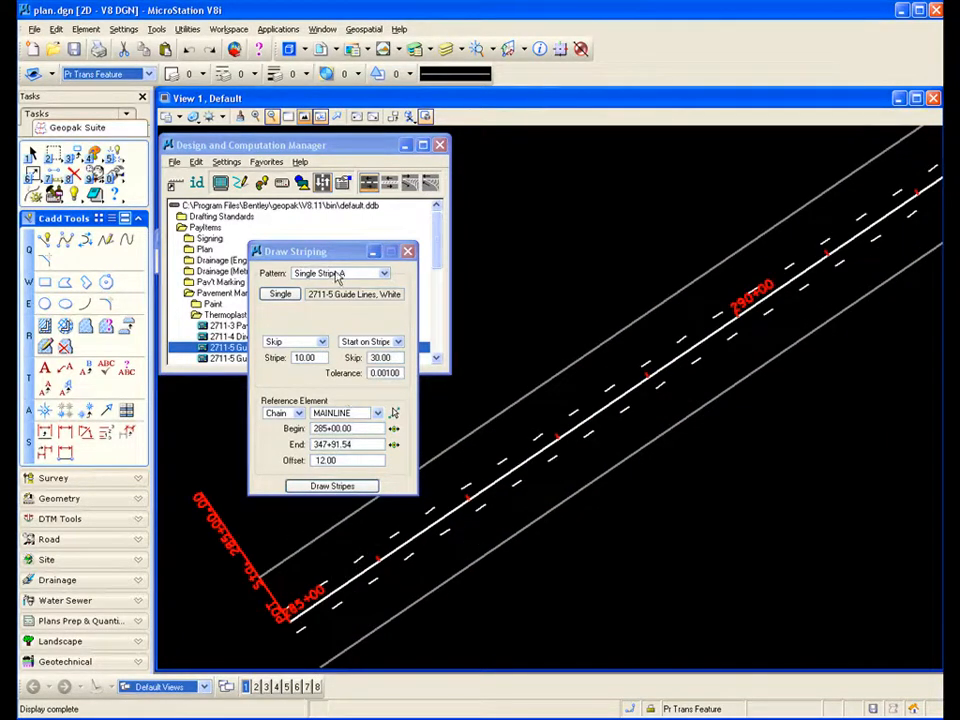
Step: Draw solid white stripes at offset 24 along both the upper and lower sides of MAINLINE, and close Draw Striping
click(321, 342)
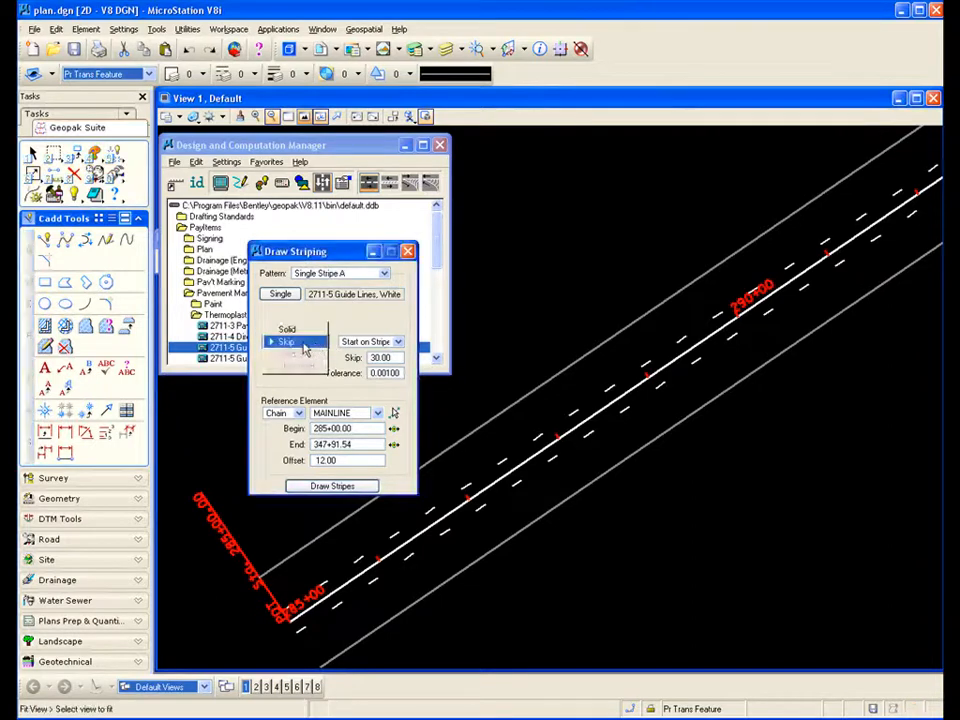
click(285, 327)
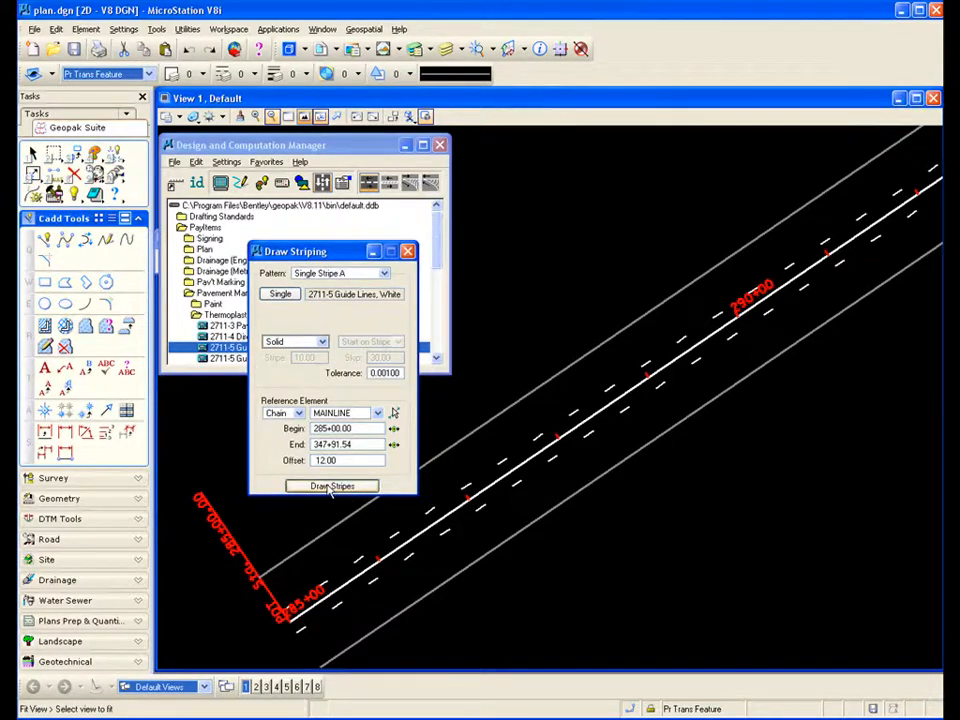
drag(326, 461, 316, 461)
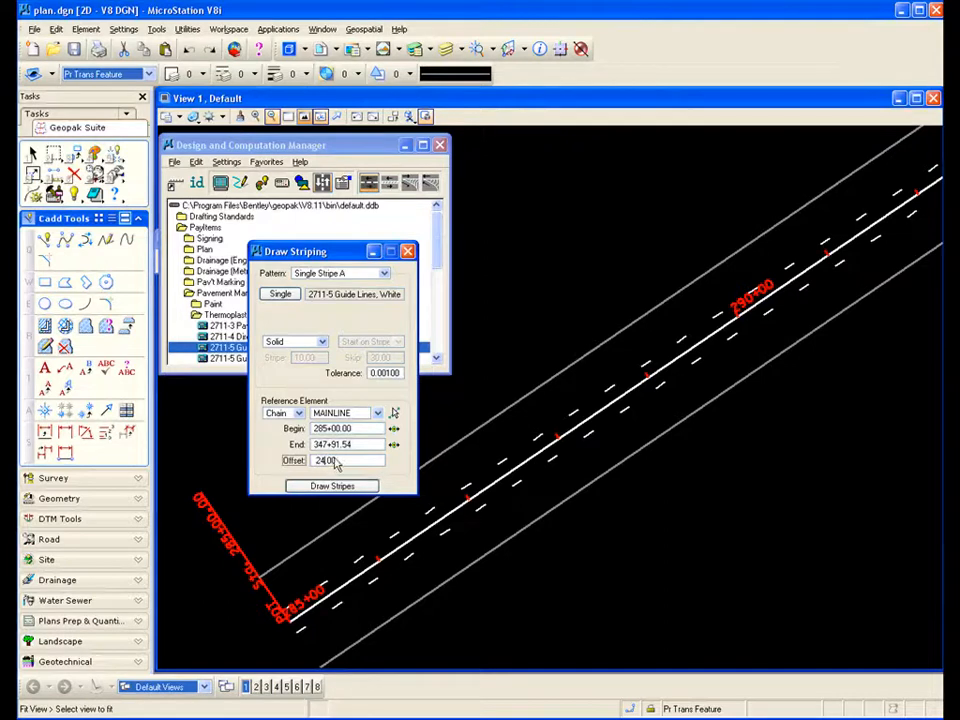
click(364, 444)
click(340, 487)
click(333, 549)
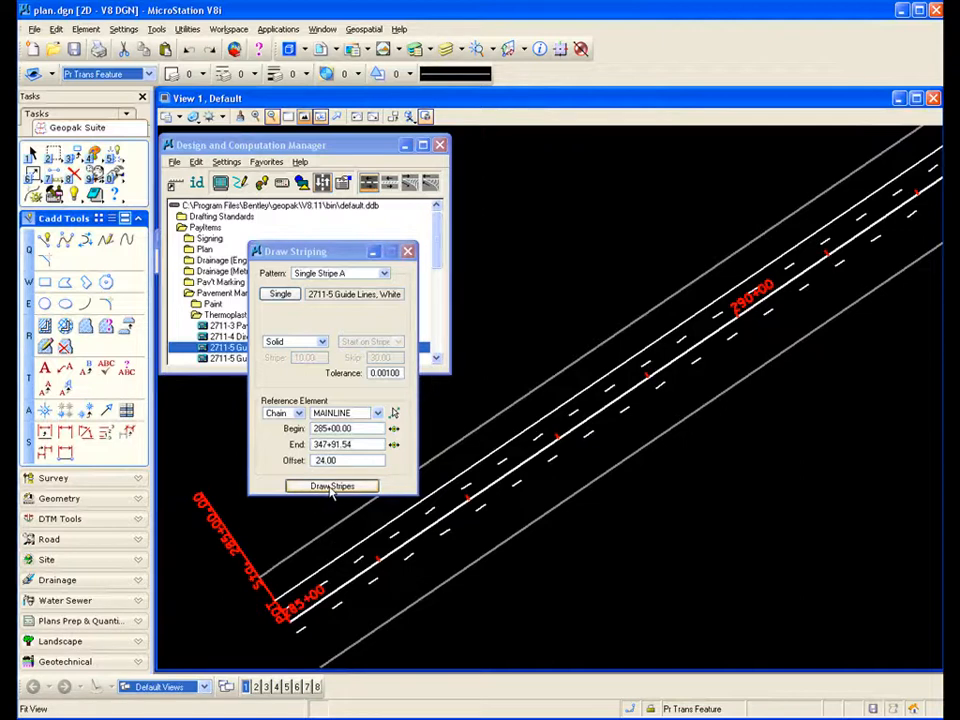
click(382, 608)
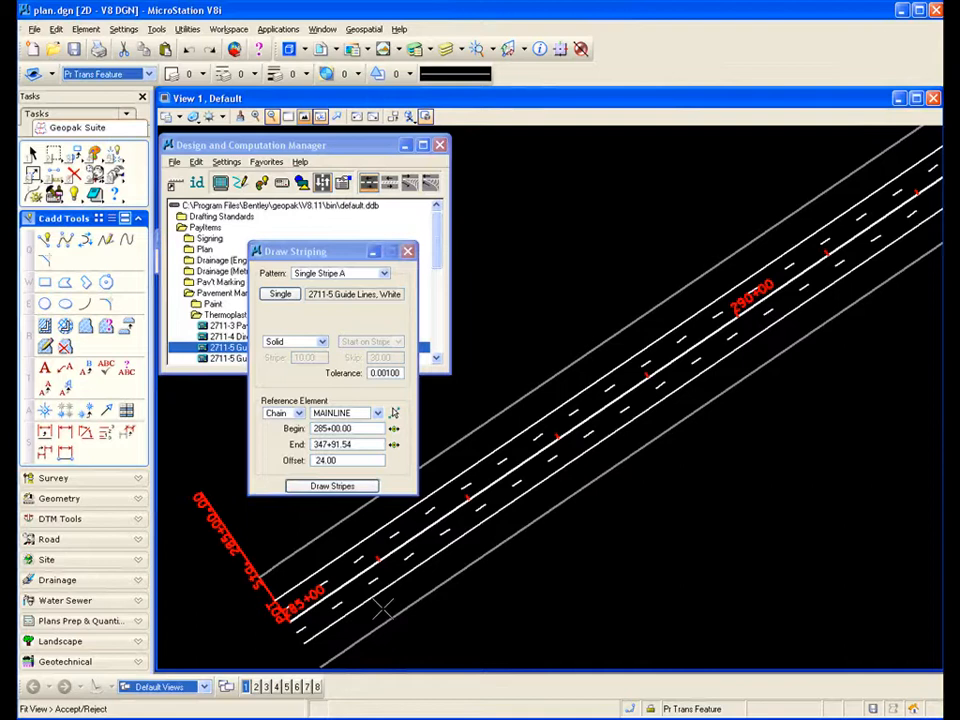
right_click(481, 618)
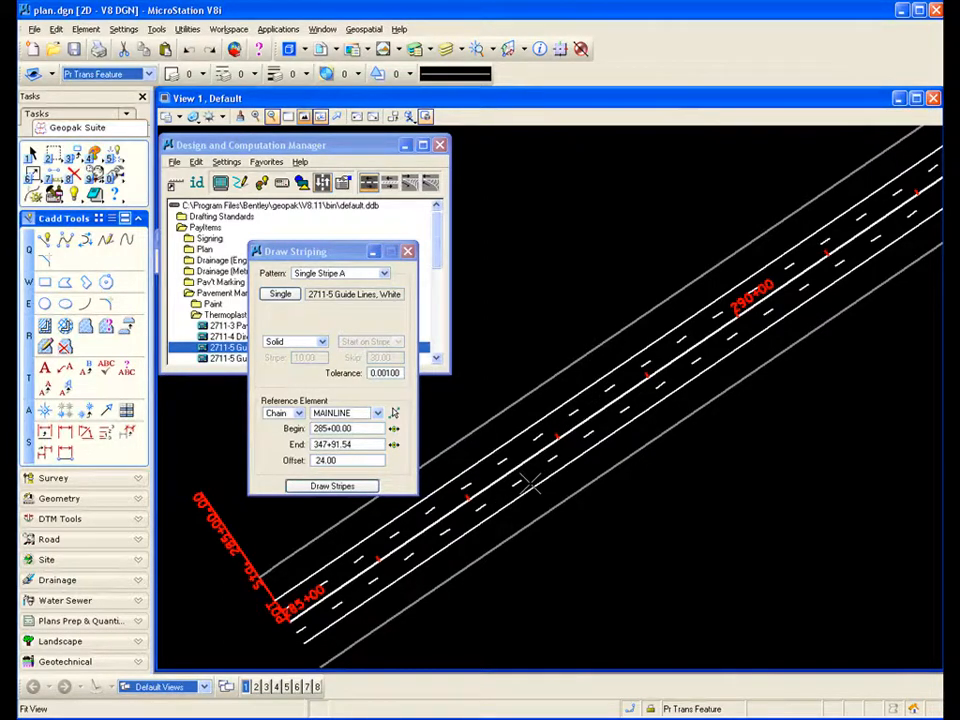
click(407, 251)
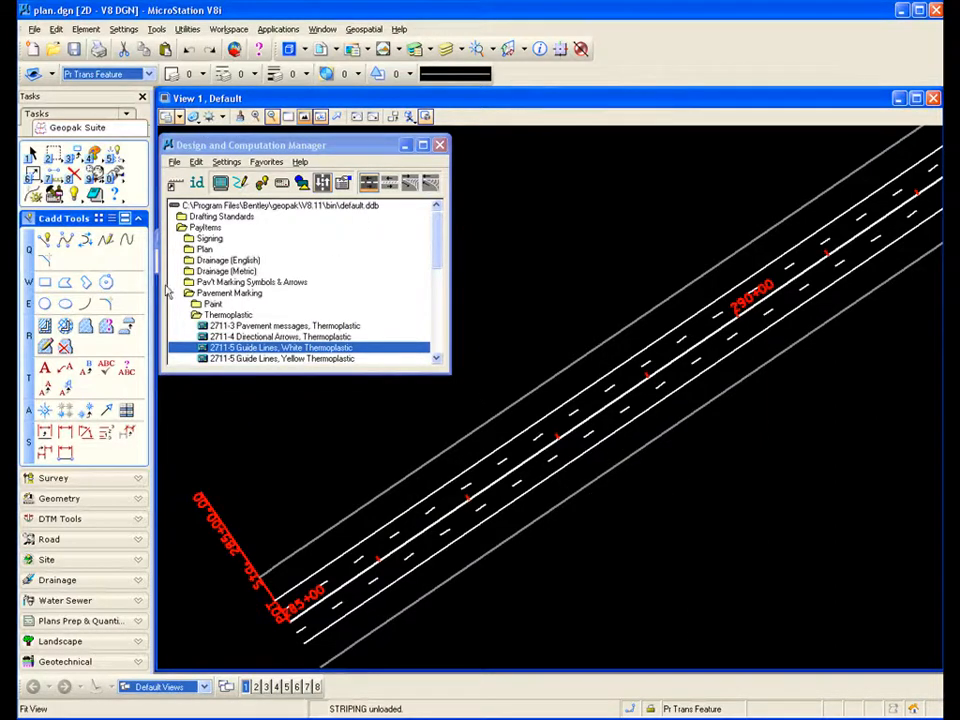
Step: Draw two roughly parallel, slightly rising SmartLines in the empty area below the road to bound a separation zone
click(45, 241)
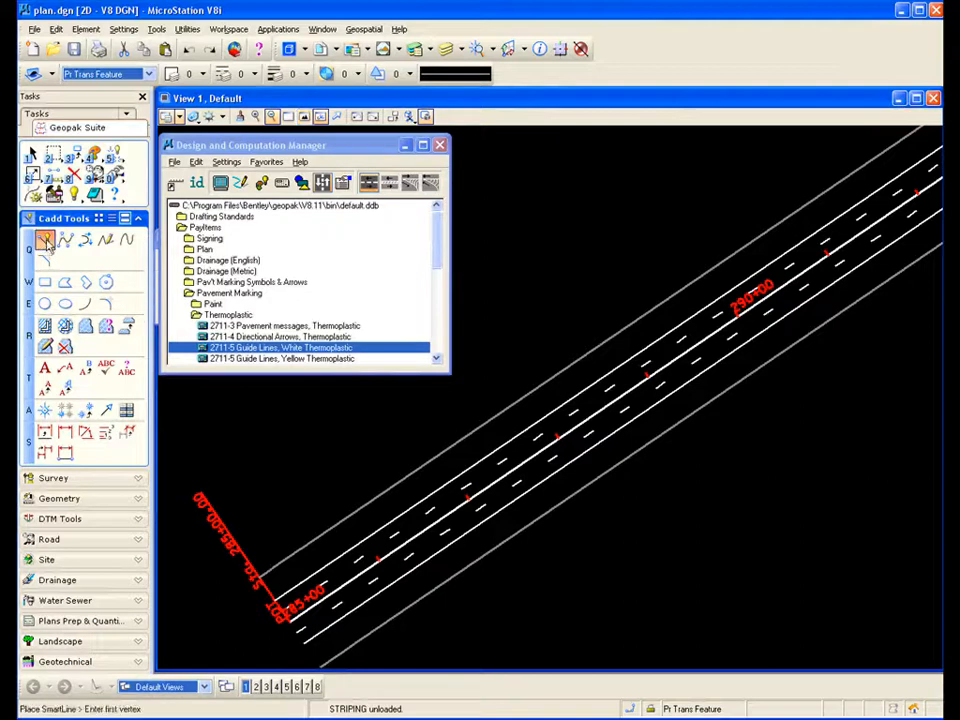
click(635, 482)
click(868, 423)
right_click(703, 510)
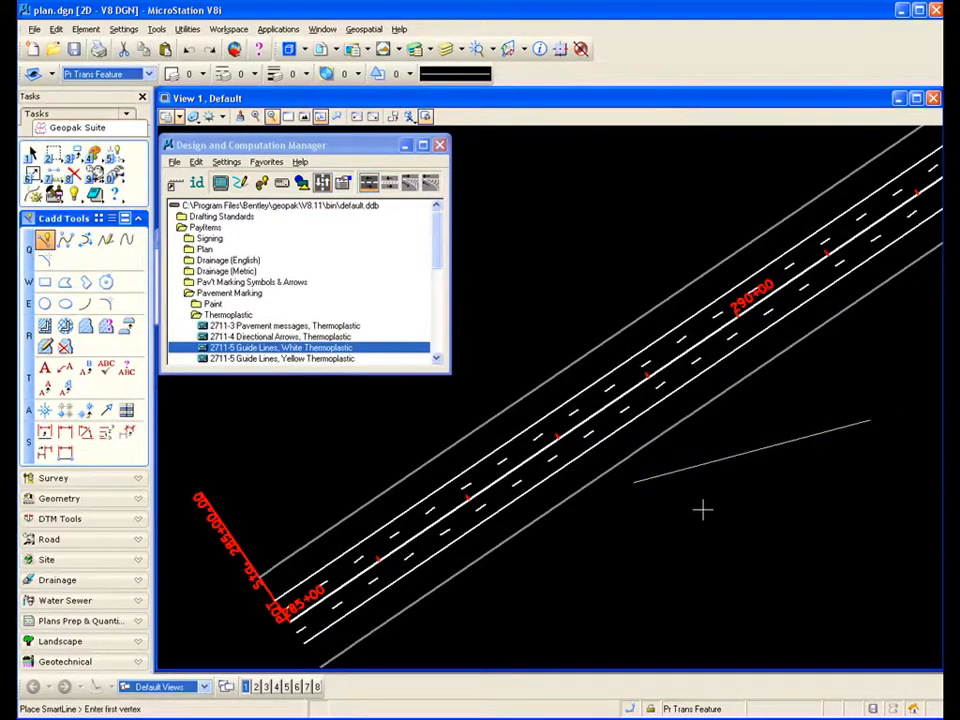
click(640, 528)
click(875, 465)
right_click(870, 472)
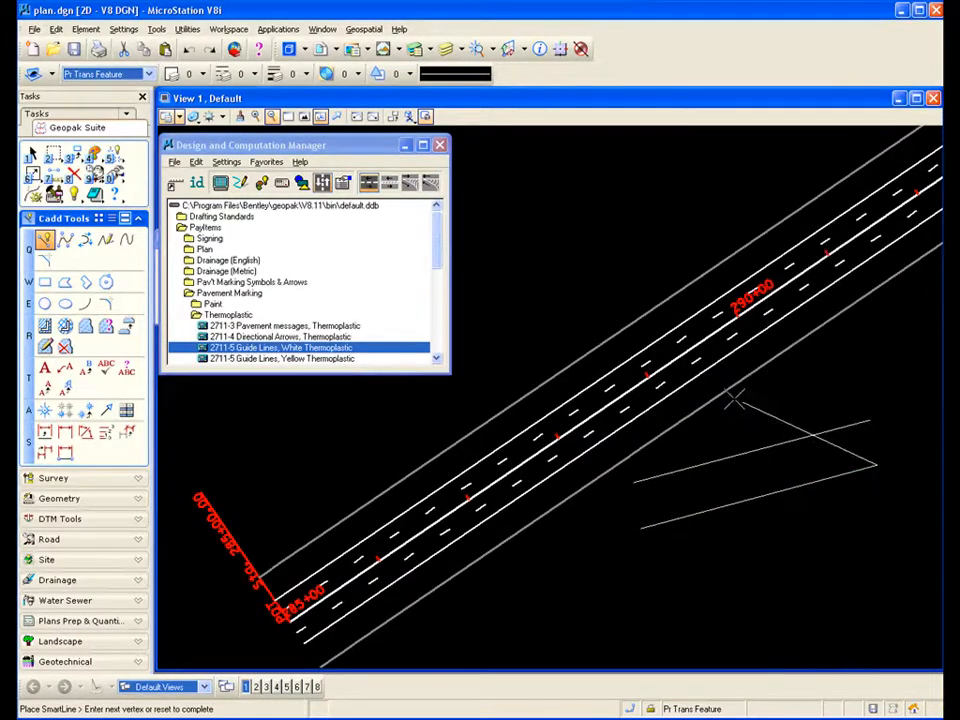
right_click(836, 429)
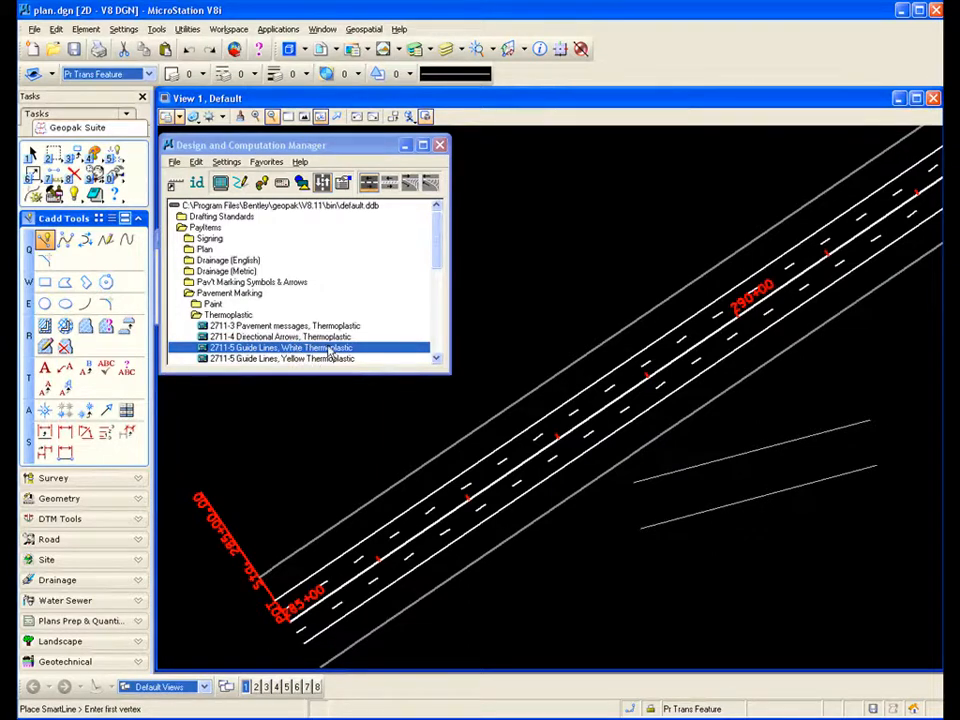
Step: Open Draw Separation for 2711-5 Guide Lines, White Thermoplastic and set the distance between stripes to 10
click(389, 182)
drag(285, 112, 343, 179)
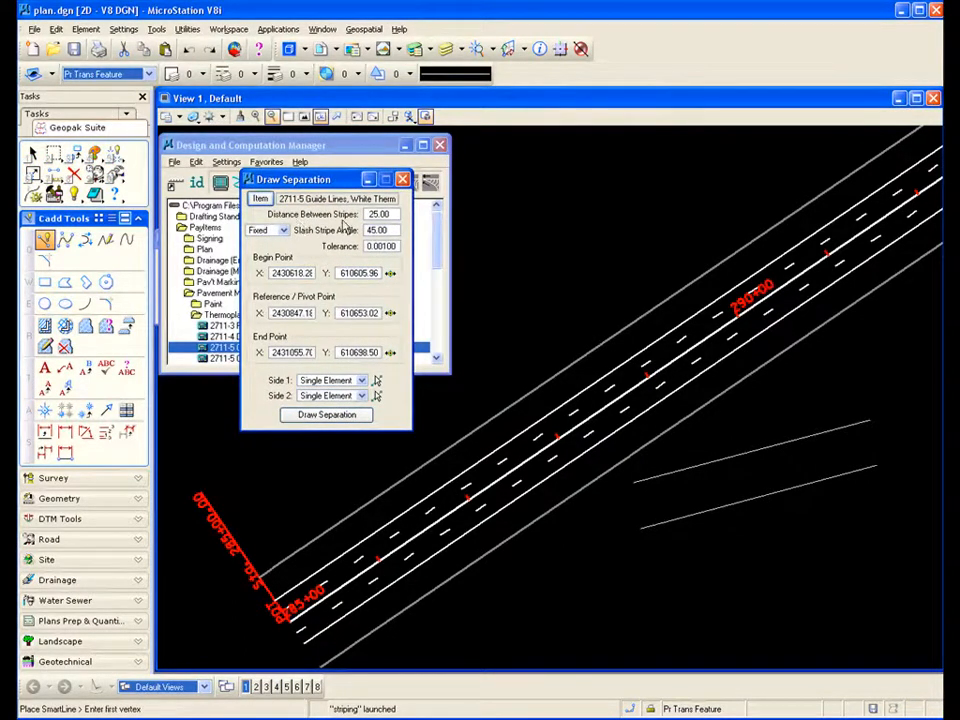
drag(379, 216, 368, 216)
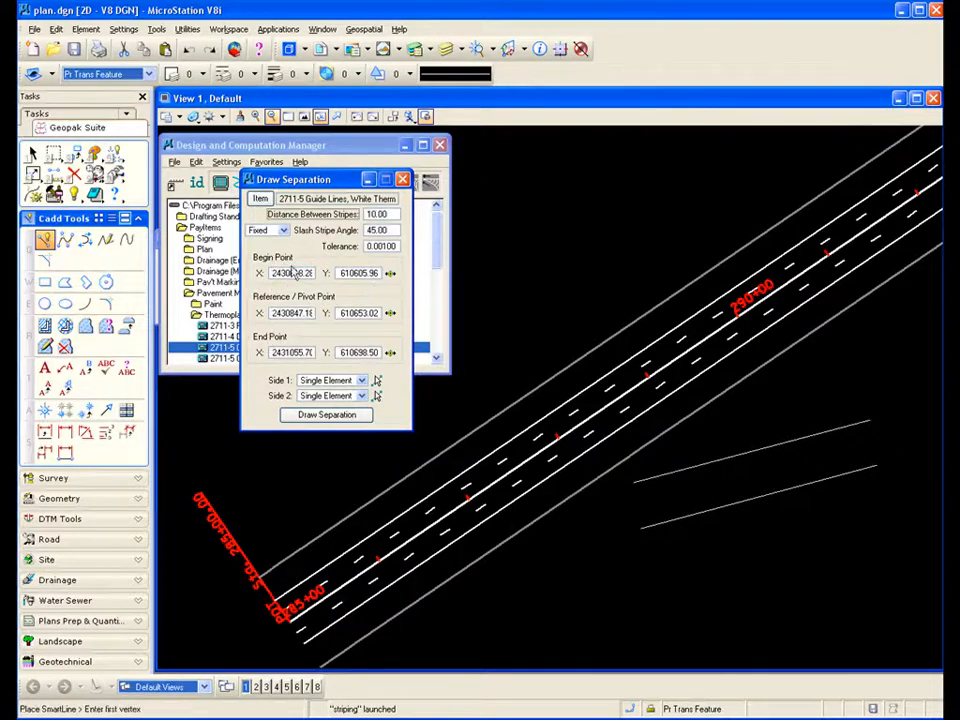
Step: Pick the separation's begin, end and reference points between the two lines, at their left end, right end and middle
click(390, 274)
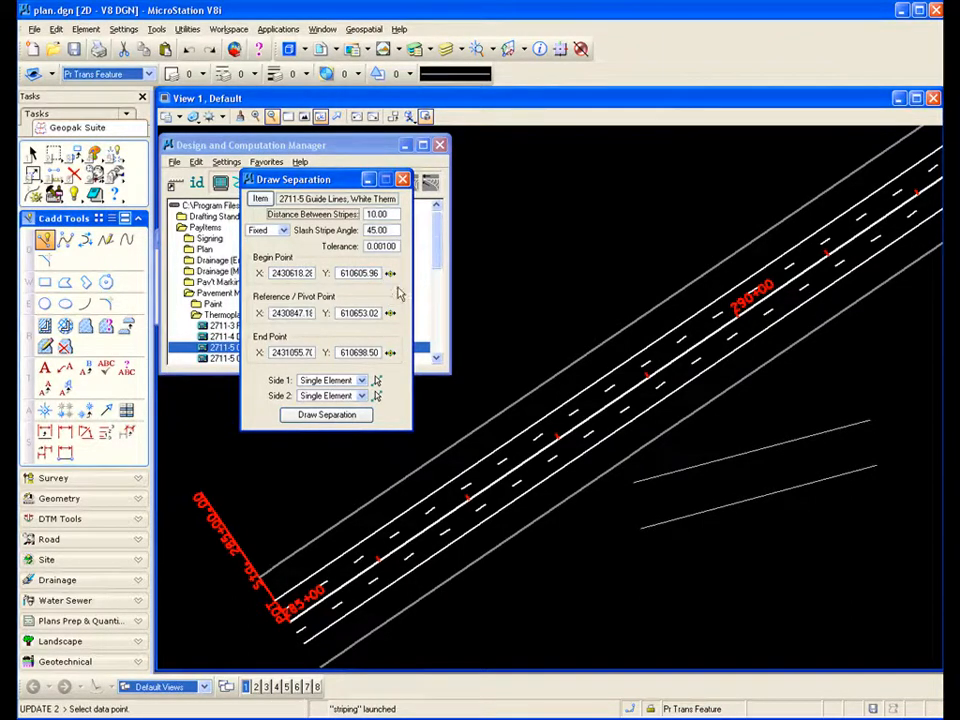
click(636, 507)
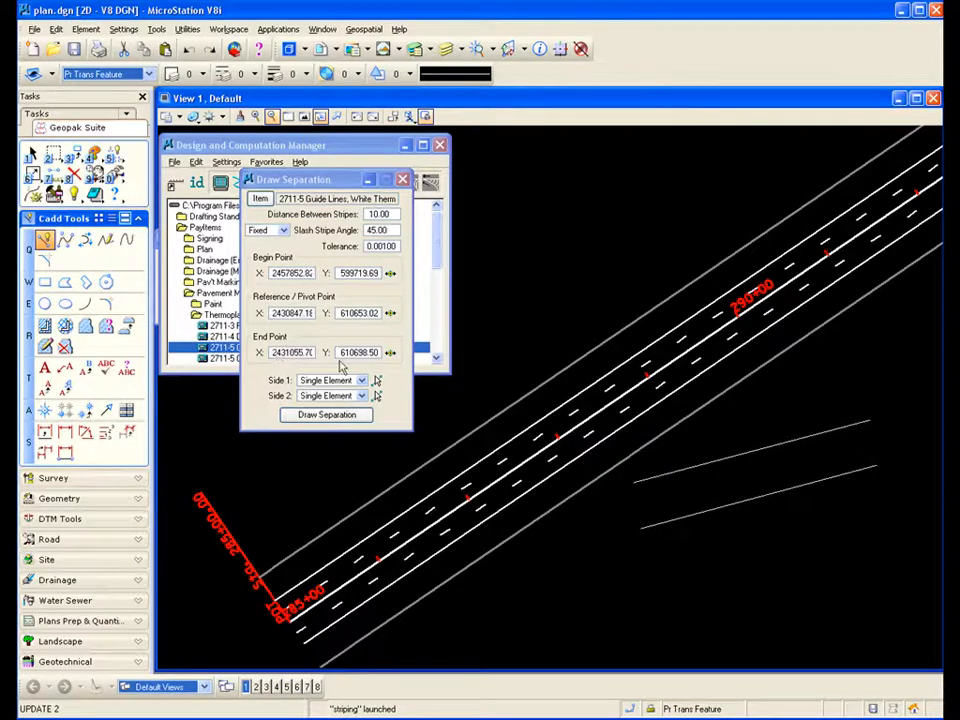
click(390, 354)
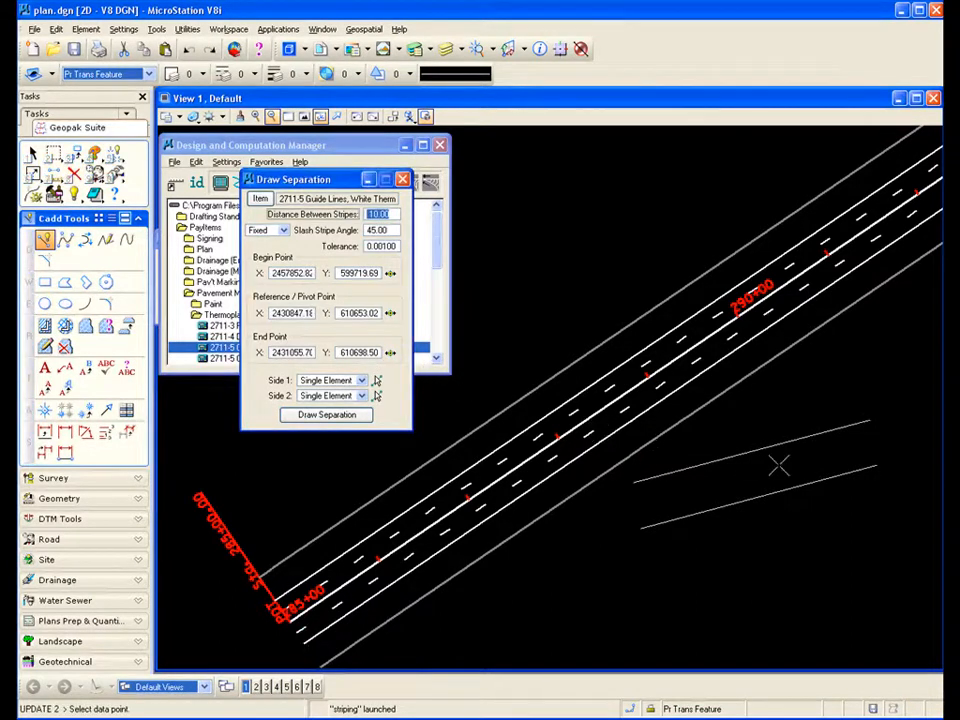
click(873, 445)
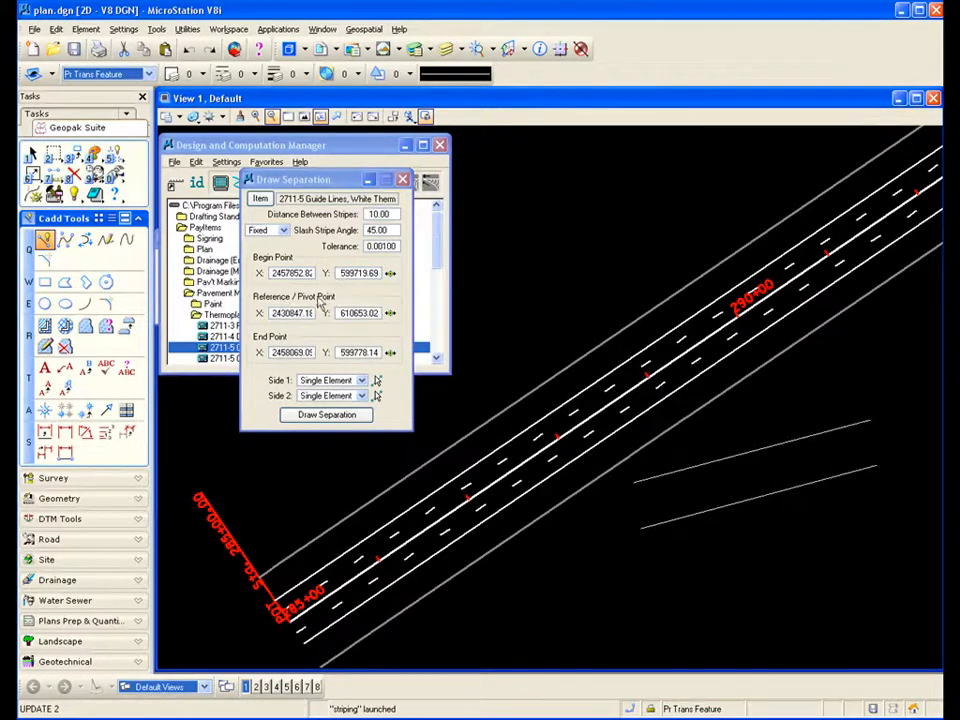
click(390, 313)
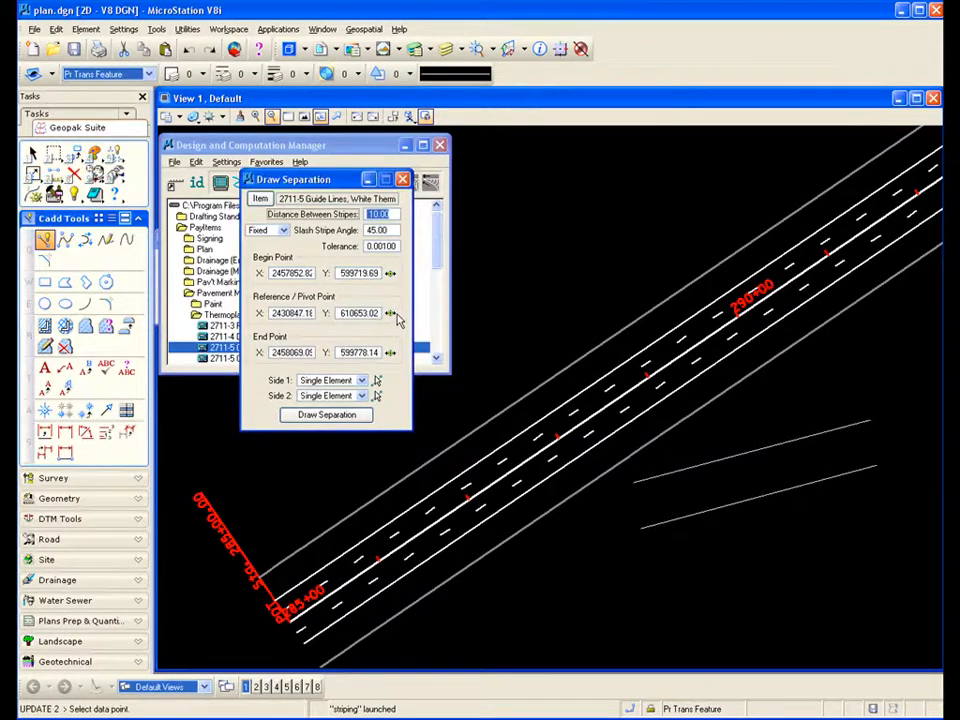
click(760, 468)
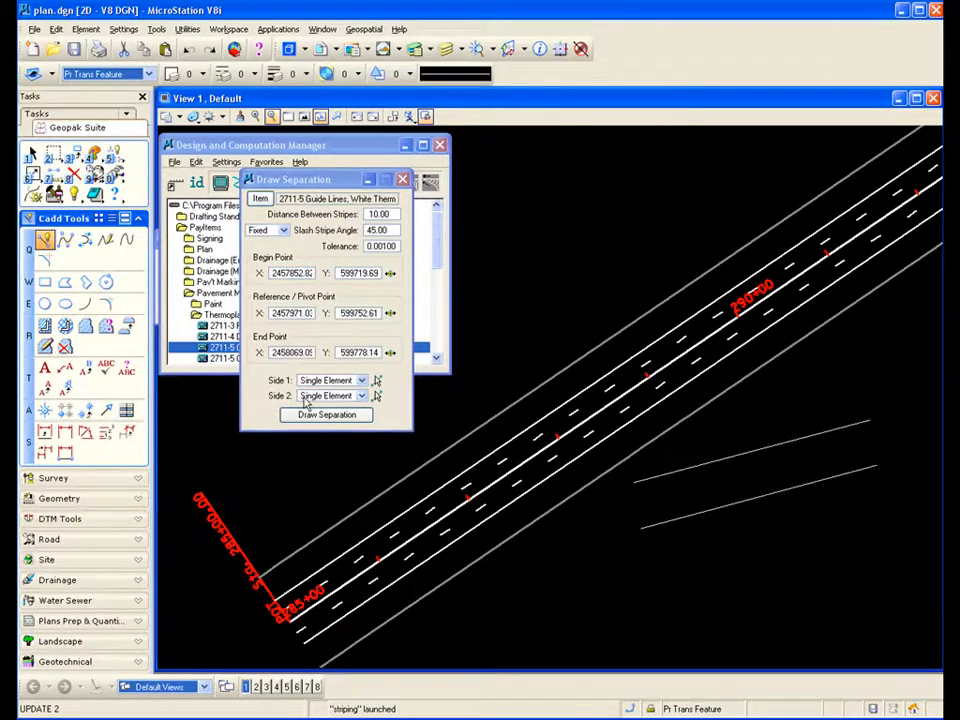
Step: Assign the upper line as Side 1 and the lower line as Side 2, and draw the slash stripes between them
click(376, 382)
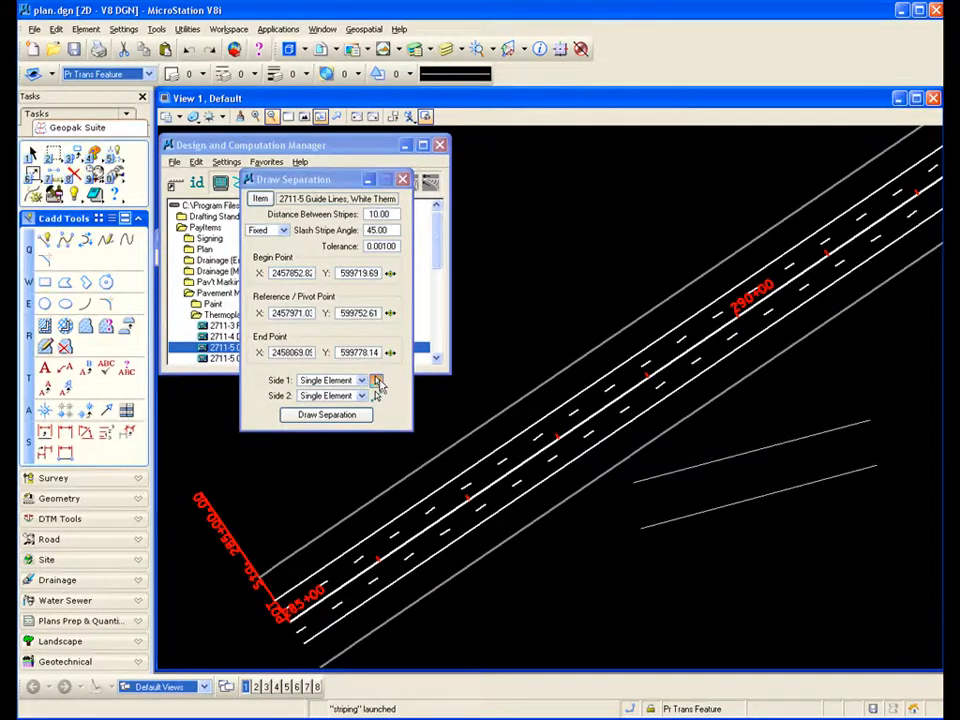
click(741, 457)
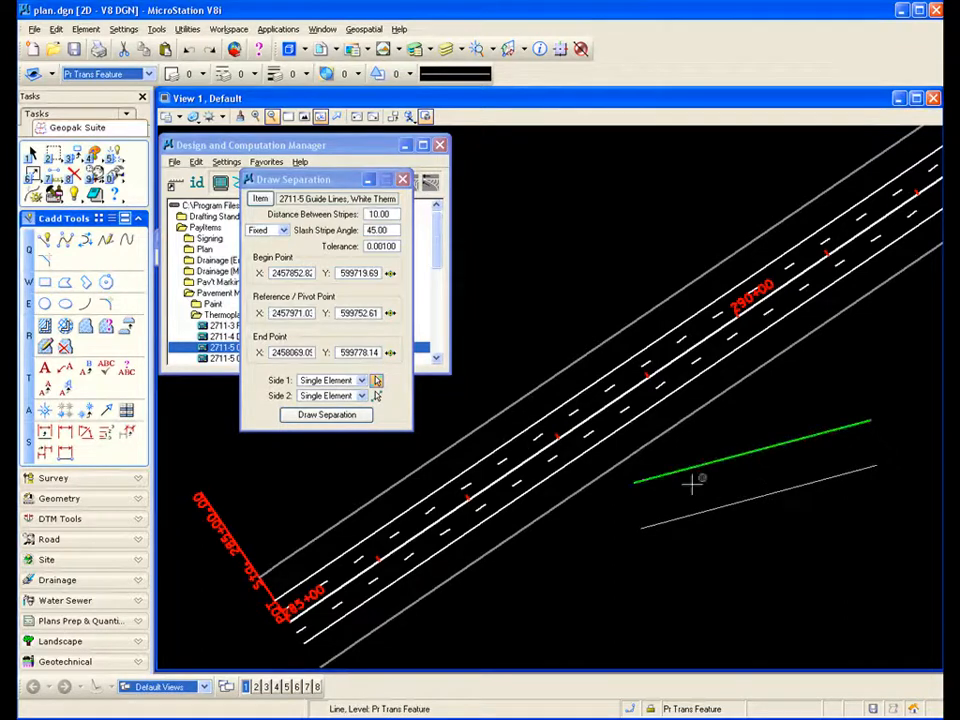
click(580, 522)
click(377, 396)
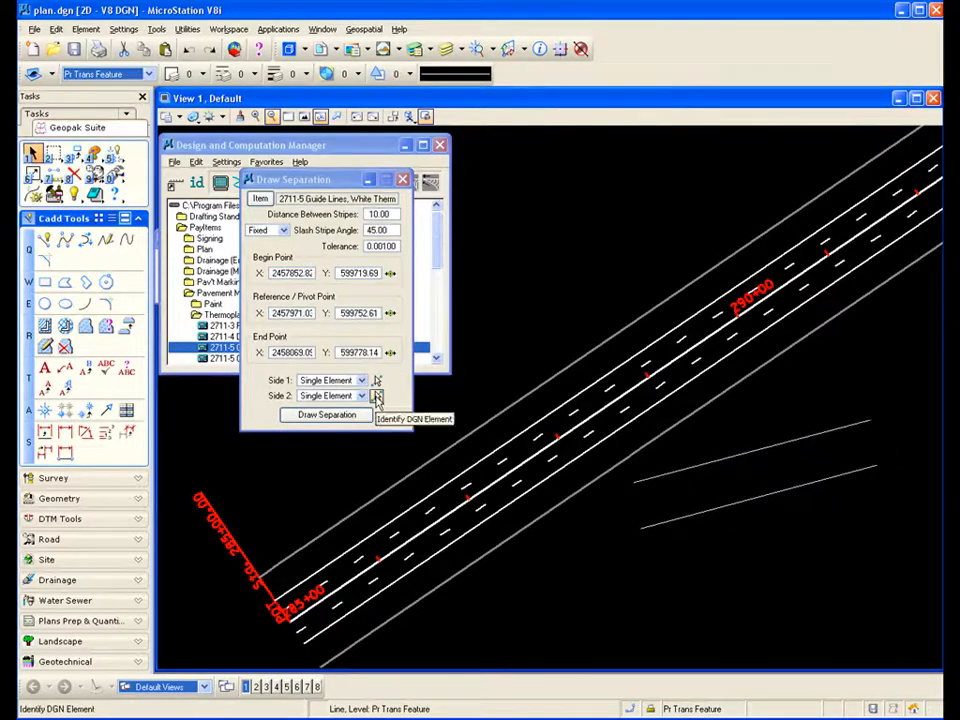
click(727, 507)
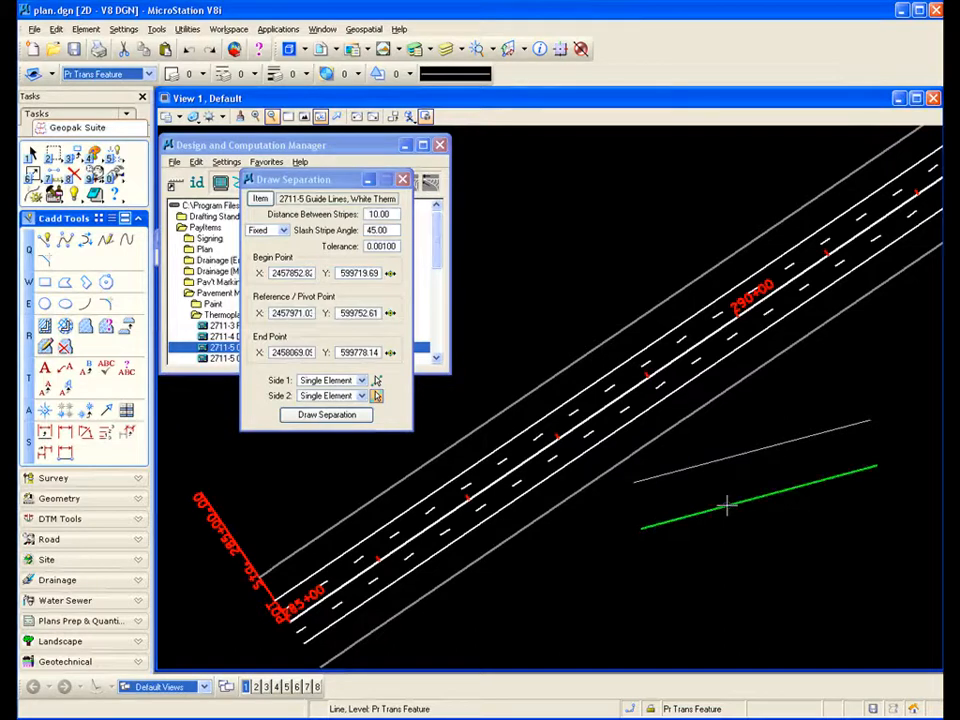
click(718, 551)
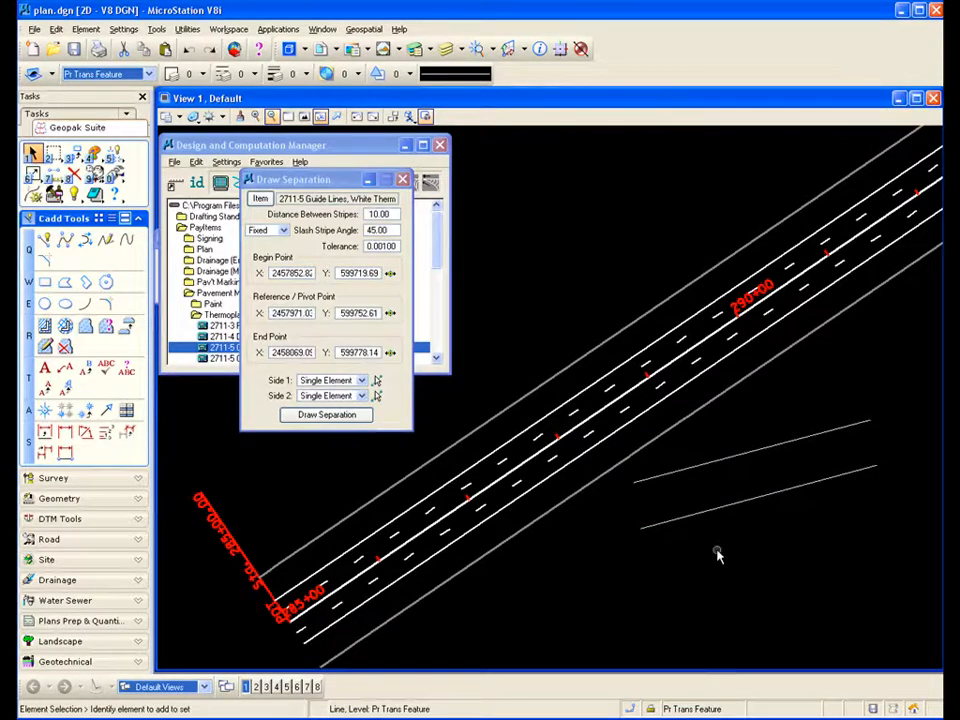
click(319, 417)
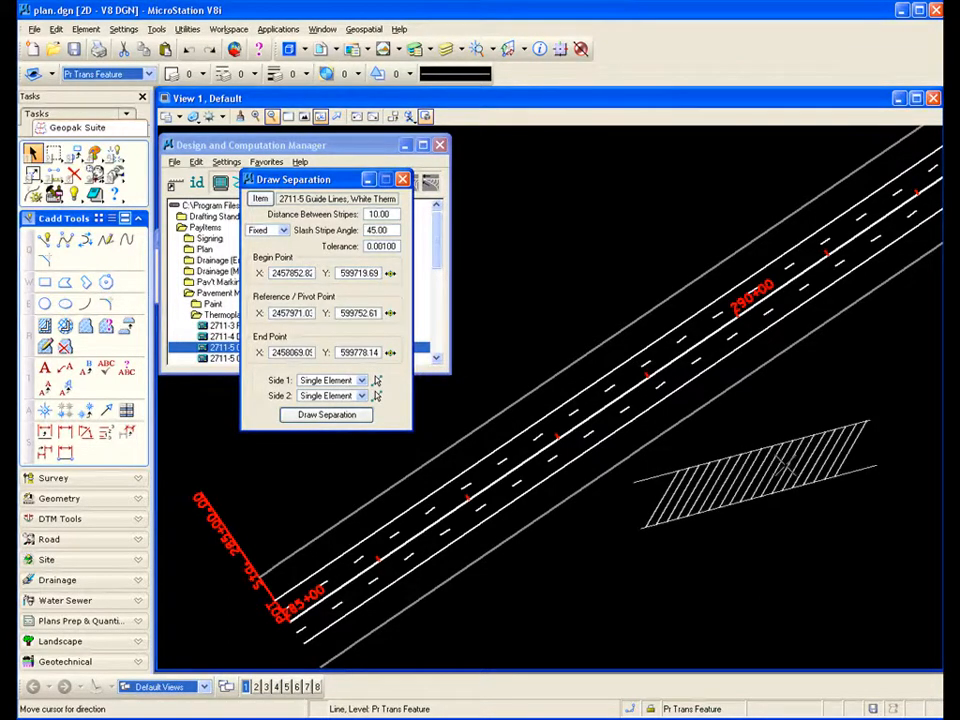
click(787, 452)
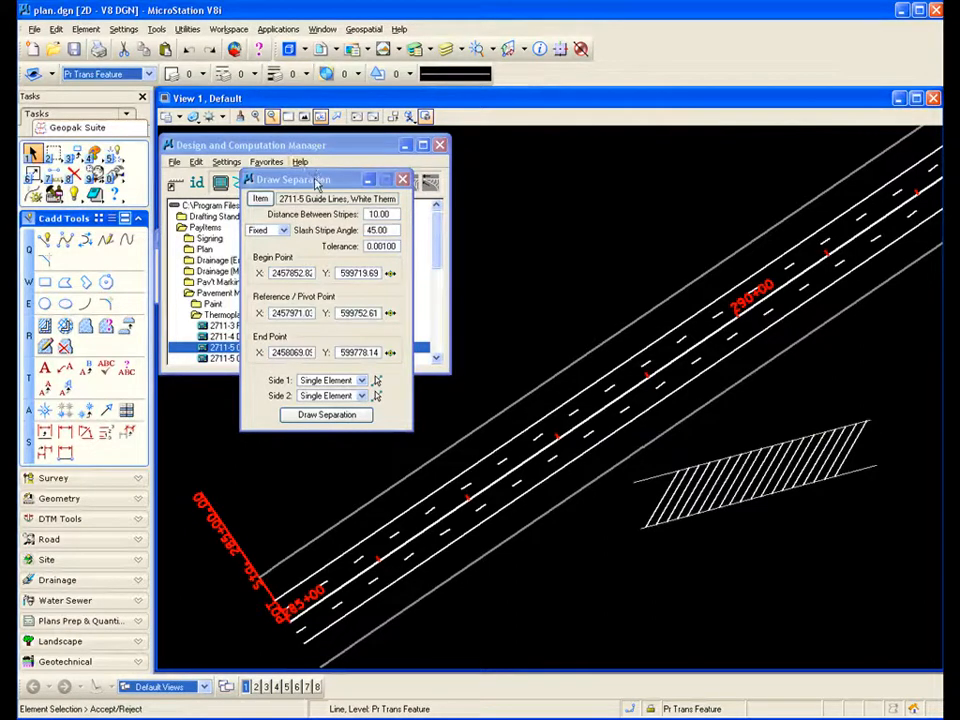
Step: Close Draw Separation and draw a V-shaped SmartLine in the empty area above the road, opening to the upper right, to bound a gore
click(402, 179)
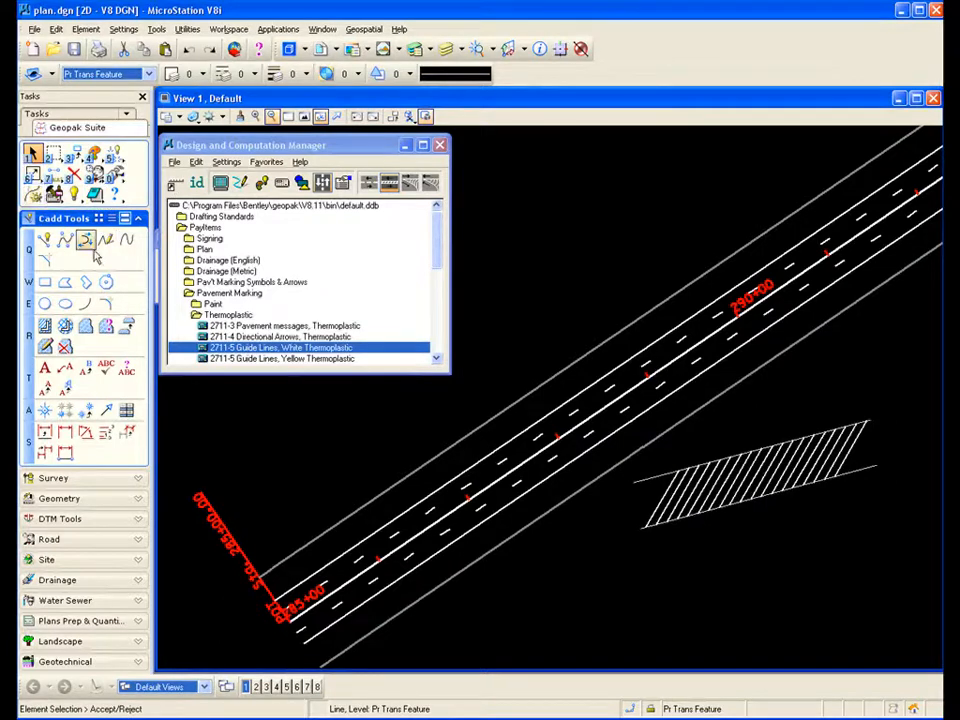
click(44, 240)
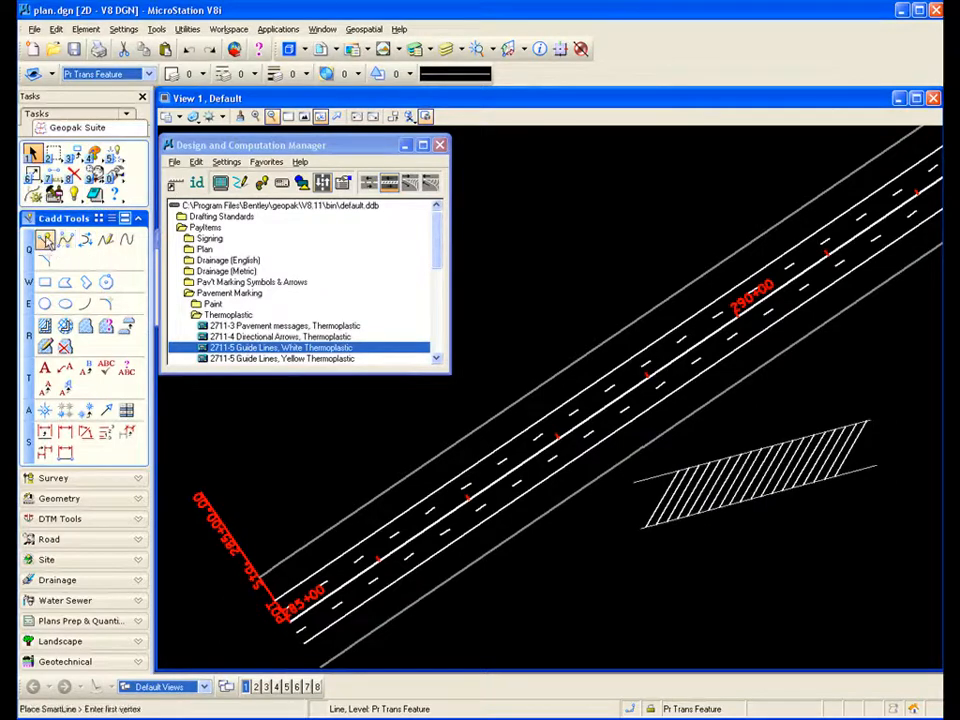
click(591, 217)
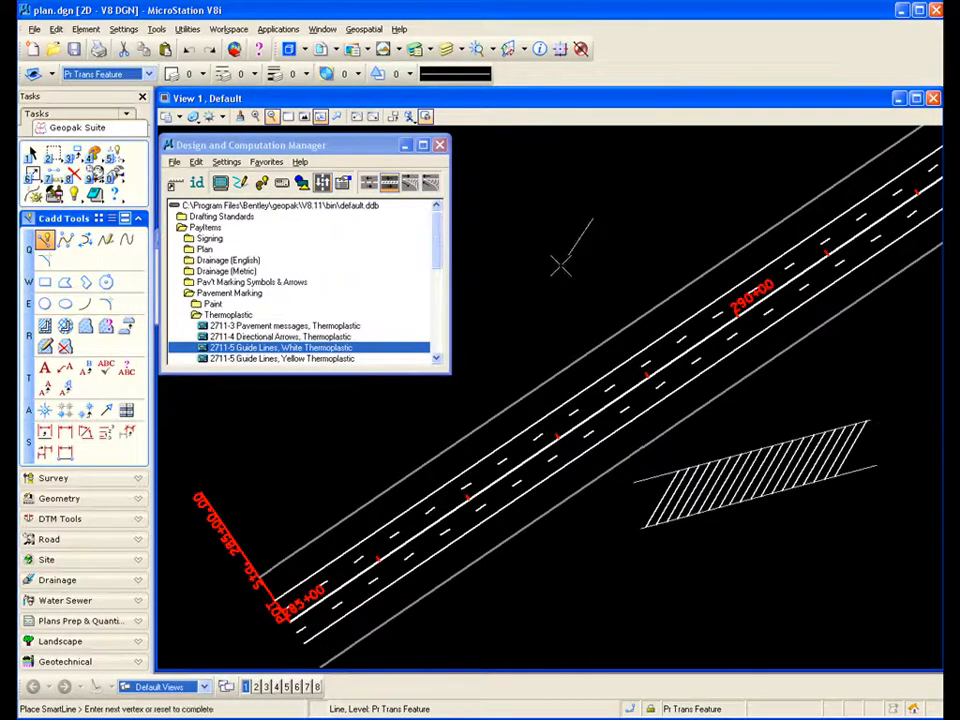
click(489, 313)
click(617, 286)
right_click(635, 245)
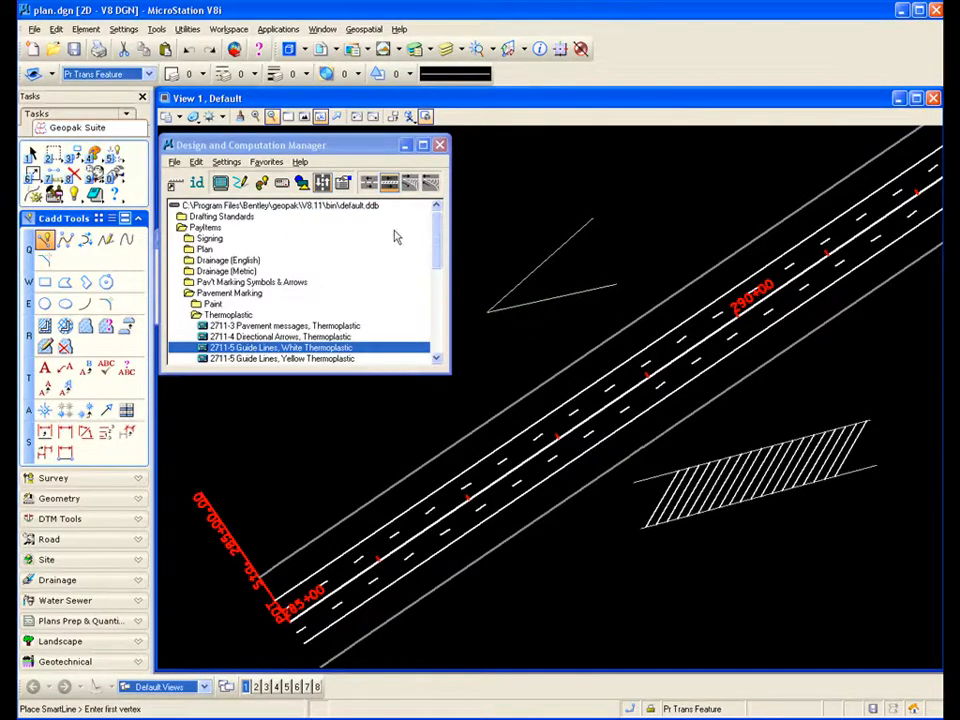
Step: Open Draw Chevron Diverge for 2711-5 Guide Lines, White Thermoplastic and set the distance between chevrons to 10
click(411, 184)
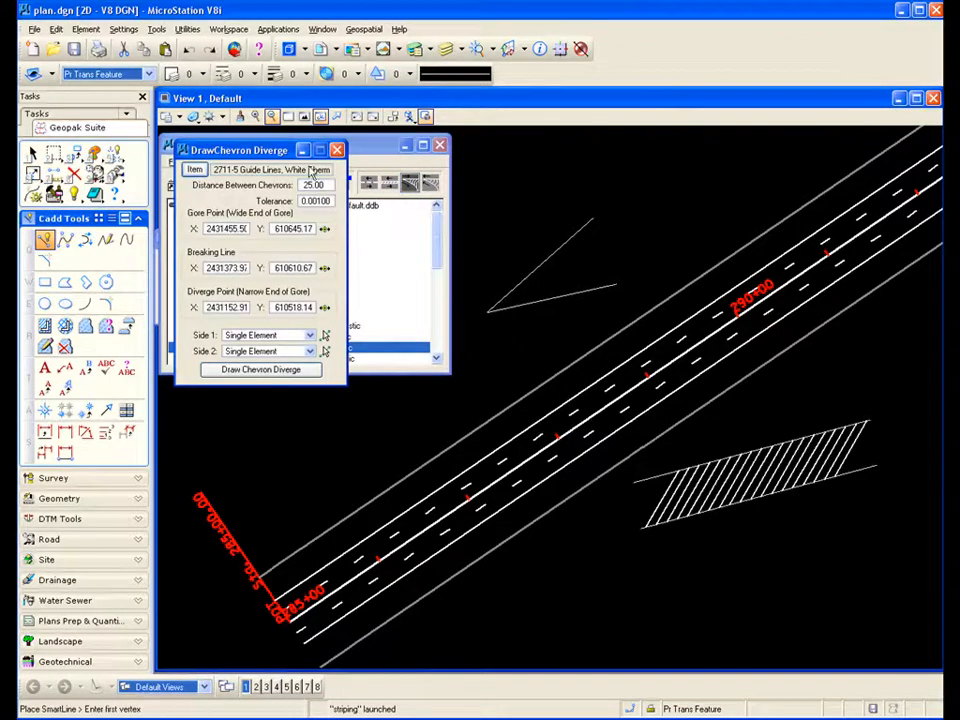
drag(272, 153, 291, 201)
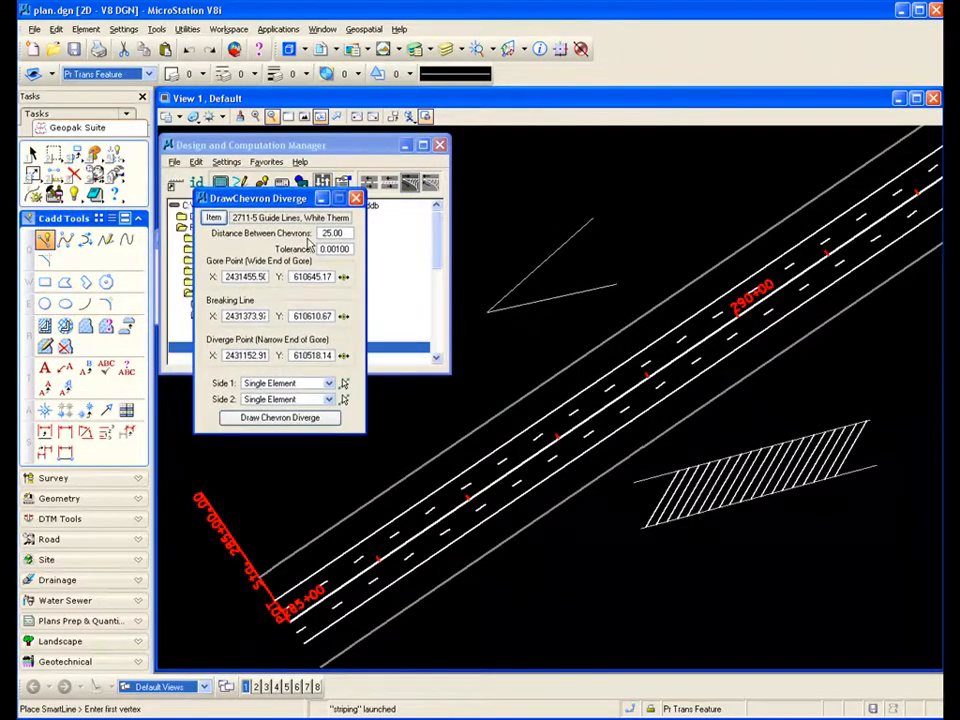
click(331, 234)
text(100)
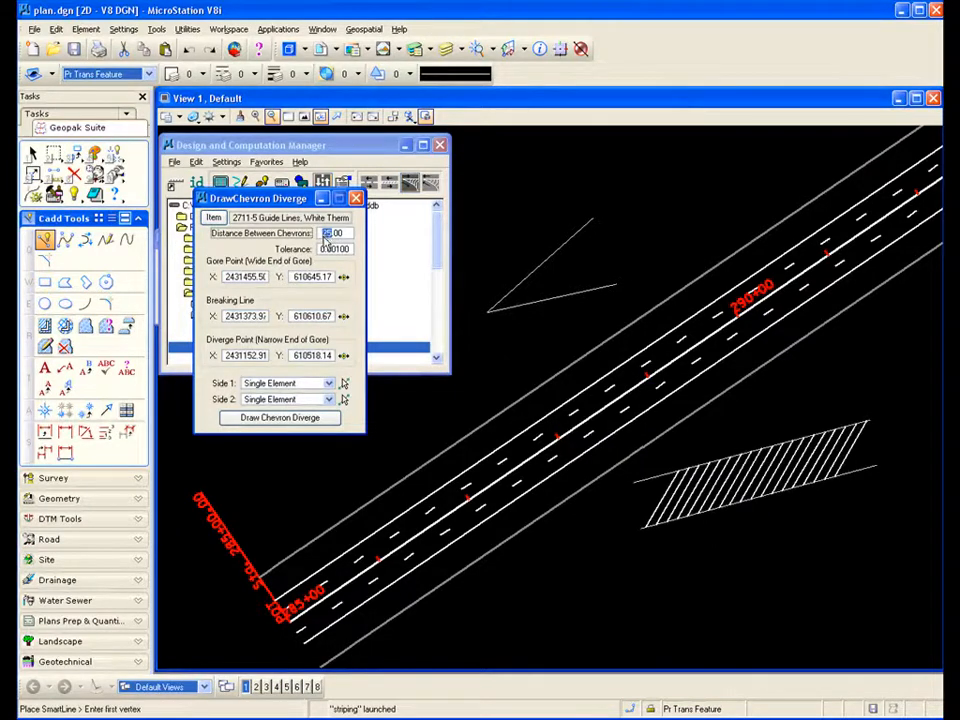
key(Tab)
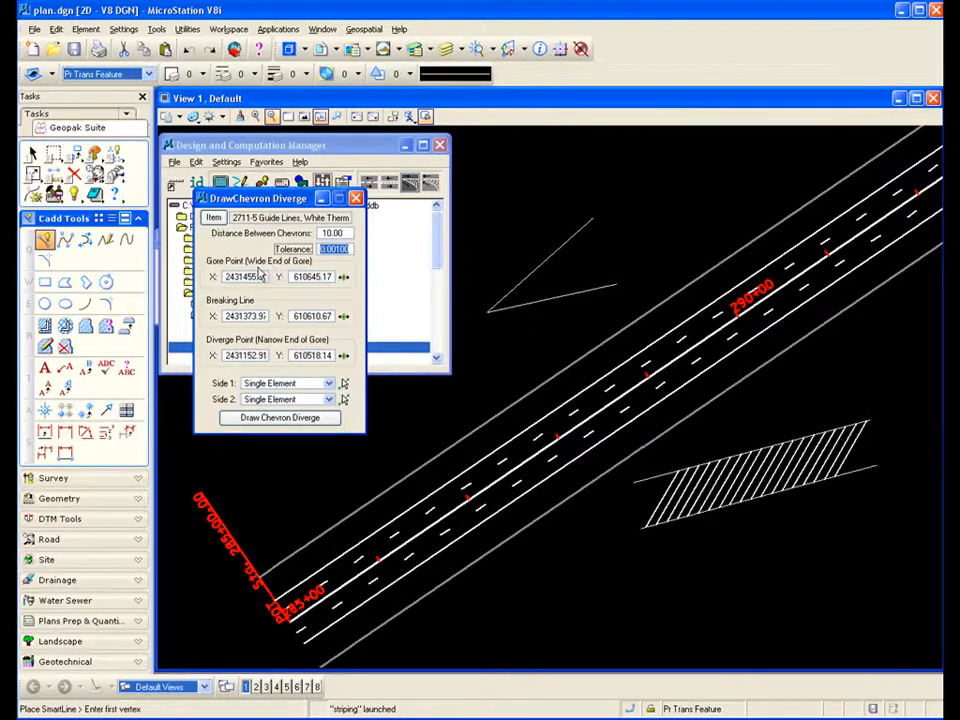
Step: Pick the gore point between the V's open ends, the diverge point at its vertex, and the breaking line between the legs near the wide end
click(343, 277)
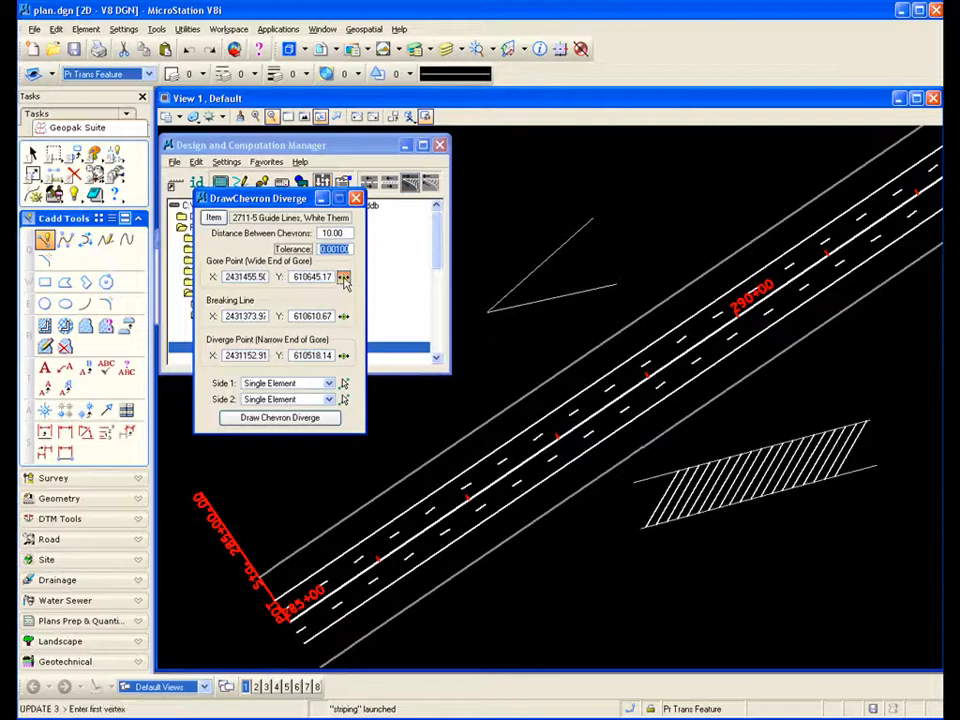
click(602, 250)
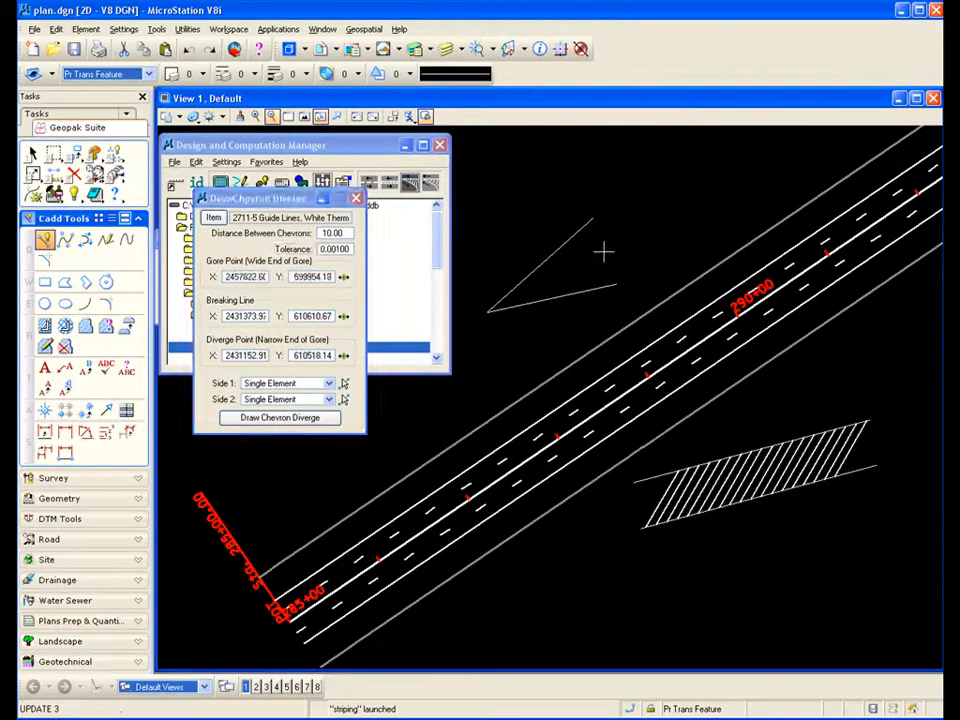
click(343, 355)
click(489, 311)
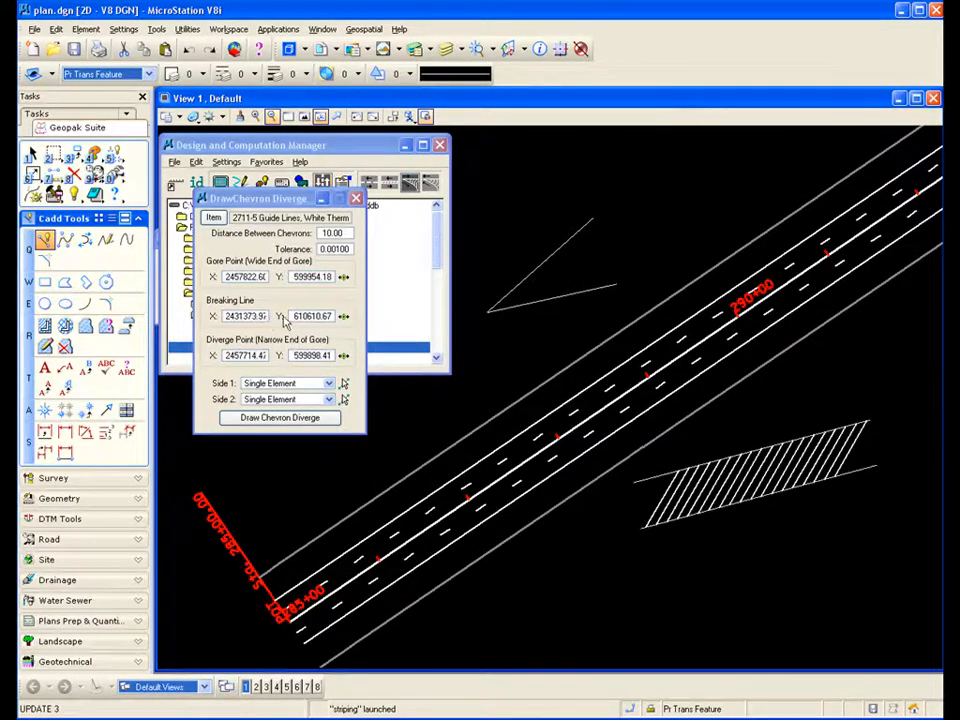
click(343, 316)
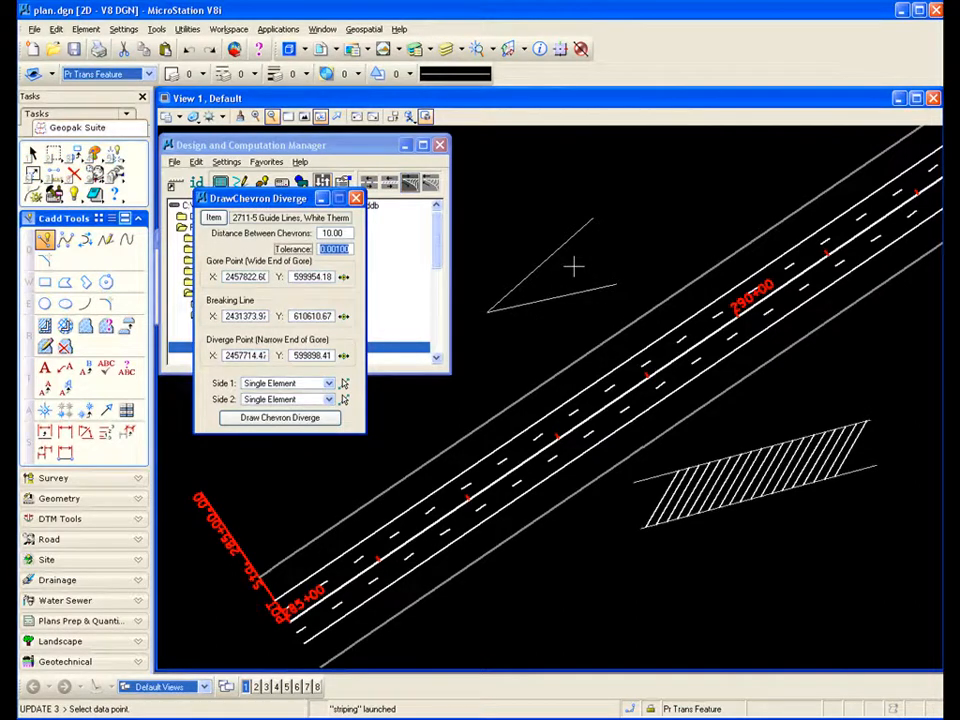
click(549, 297)
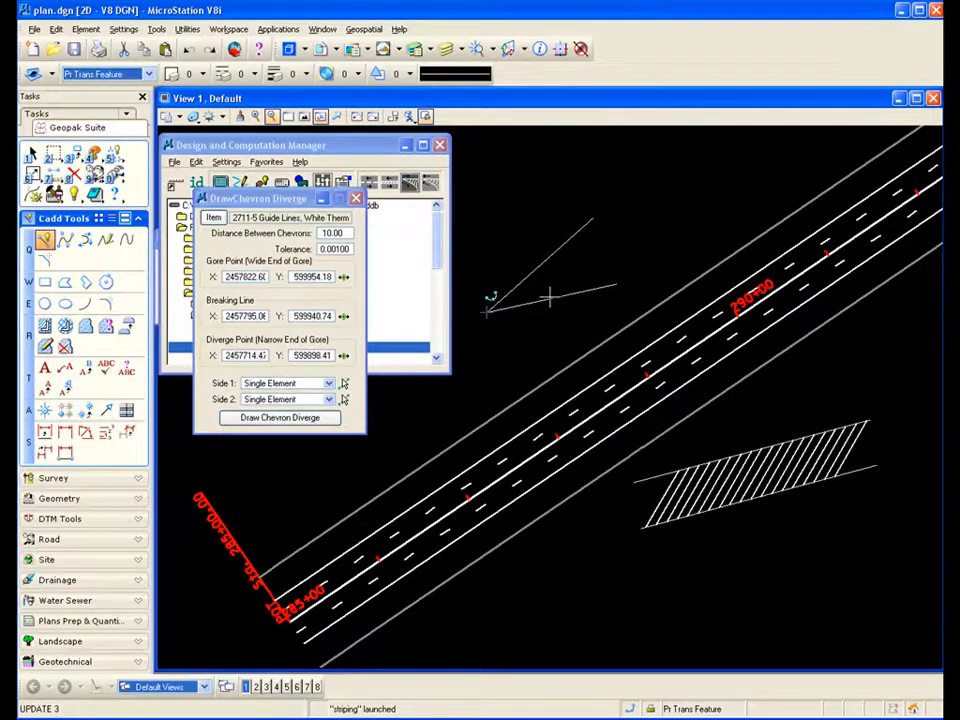
Step: Assign the V's upper leg as Side 1 and lower leg as Side 2, draw the chevrons and close Draw Chevron Diverge
click(343, 383)
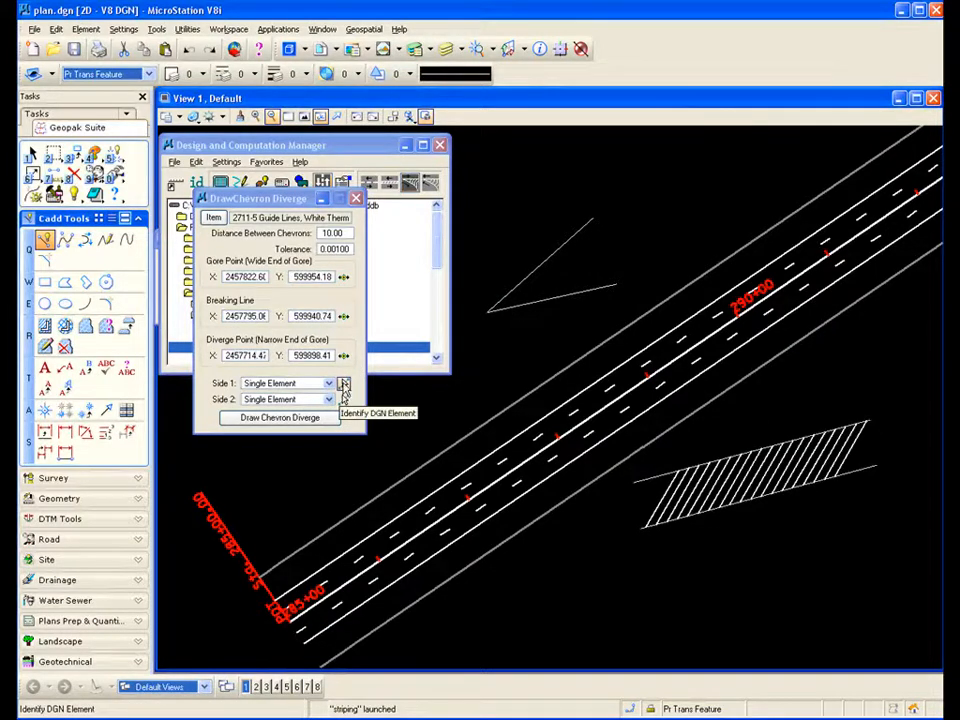
click(538, 264)
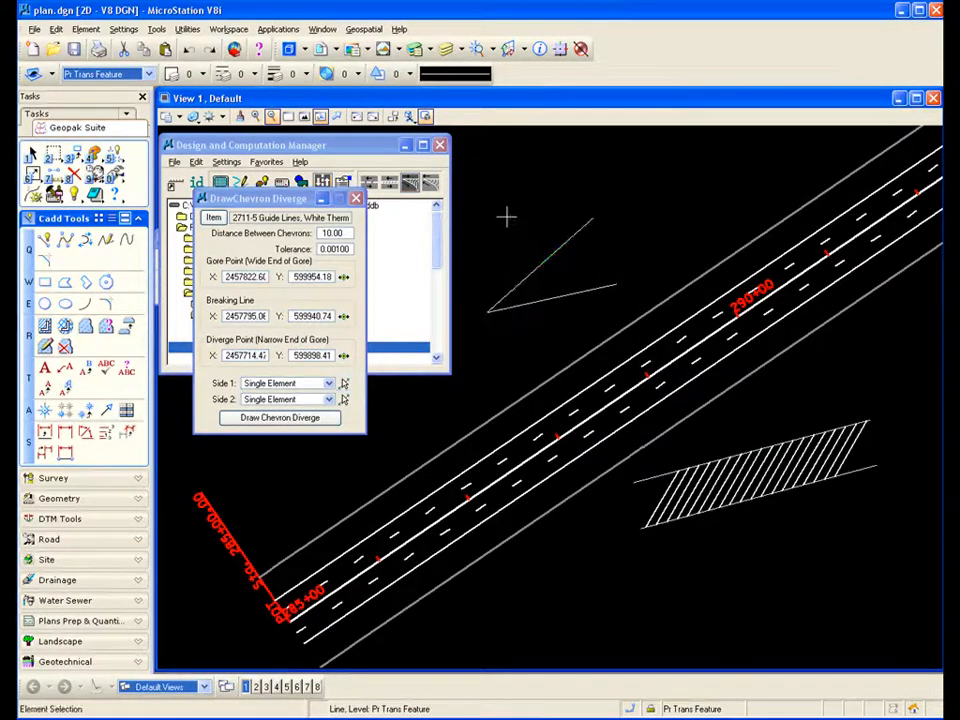
click(343, 399)
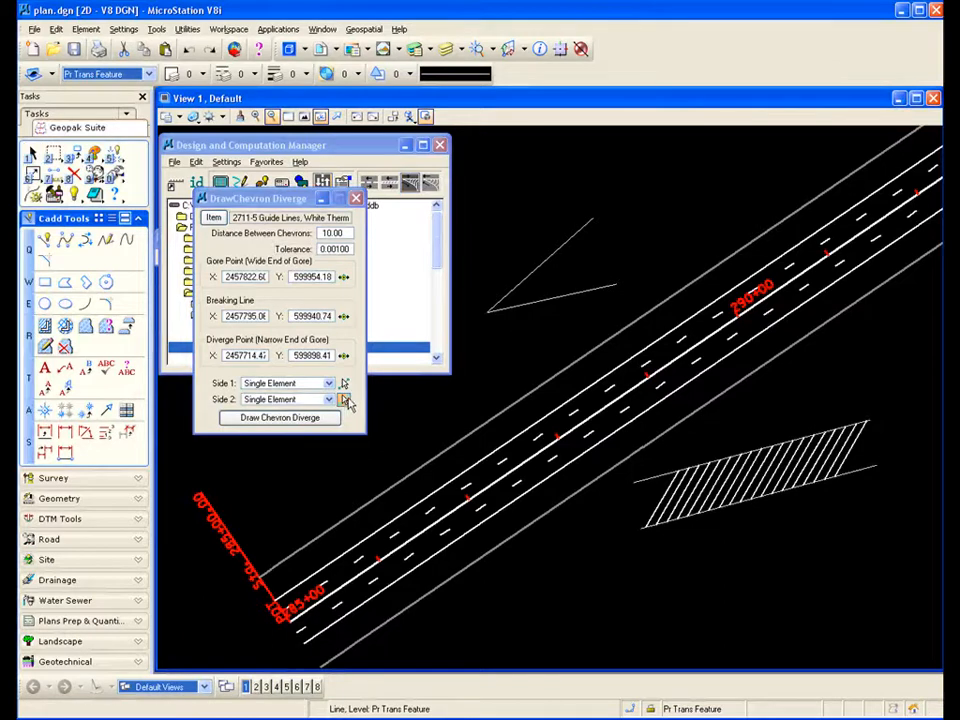
click(511, 310)
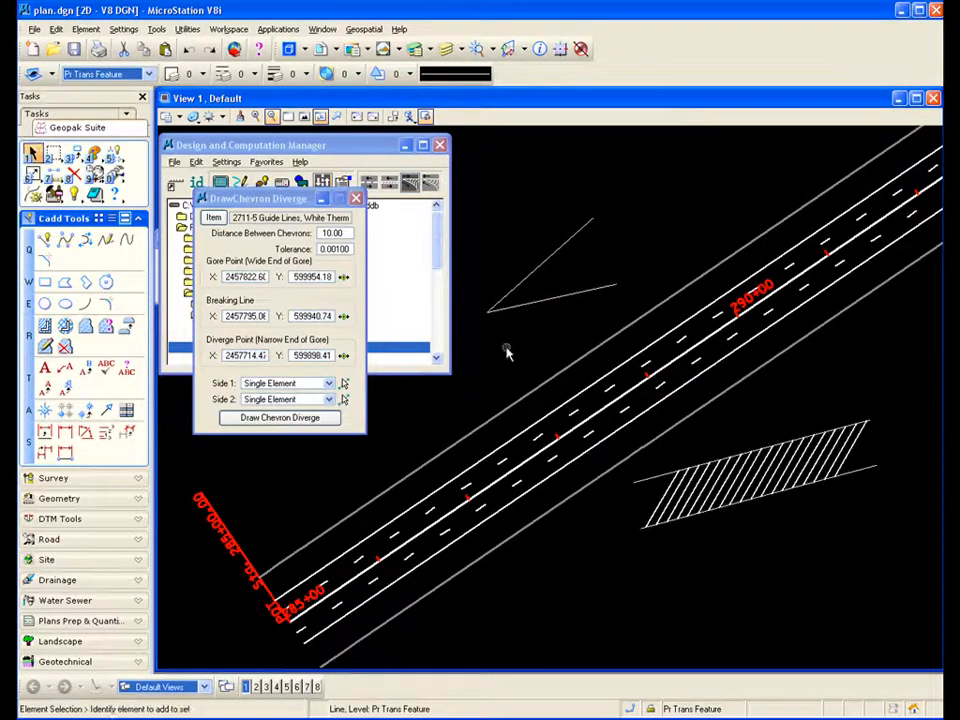
click(300, 420)
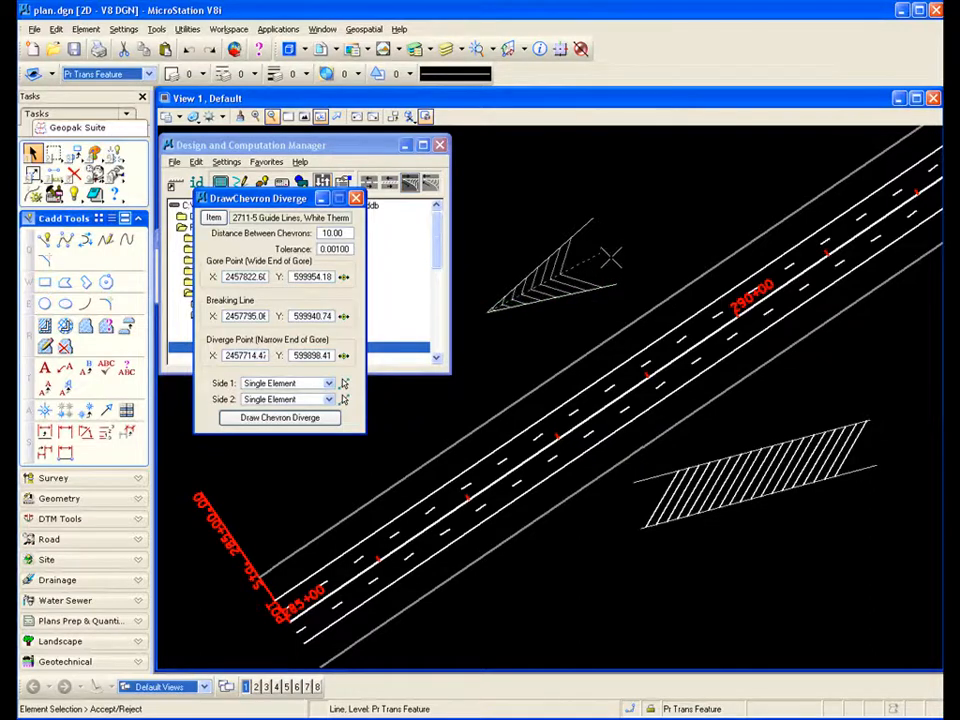
click(618, 258)
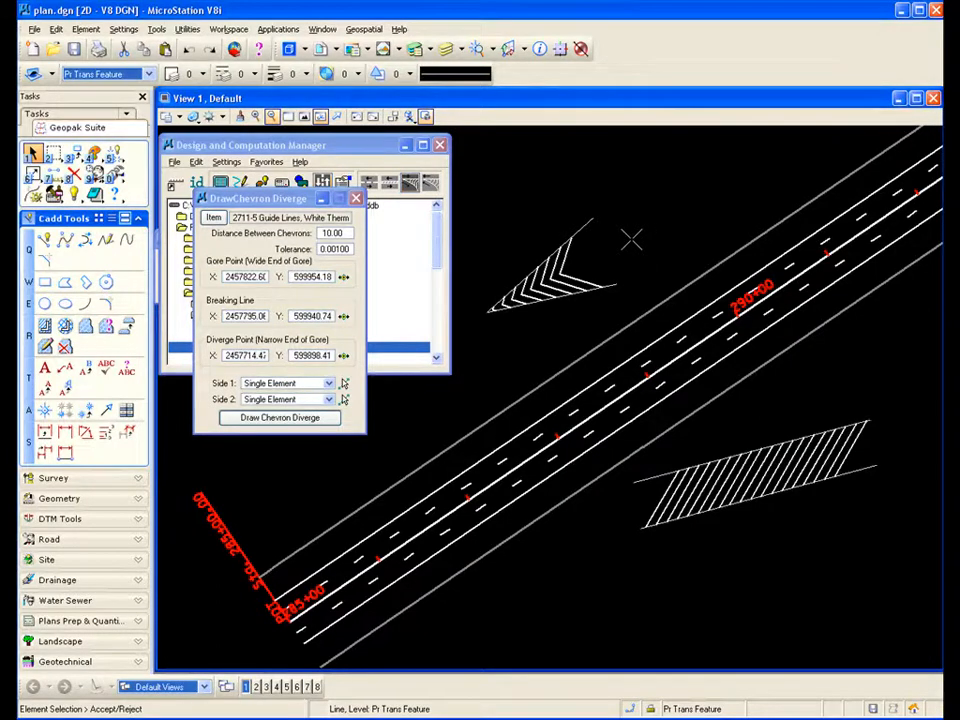
click(356, 197)
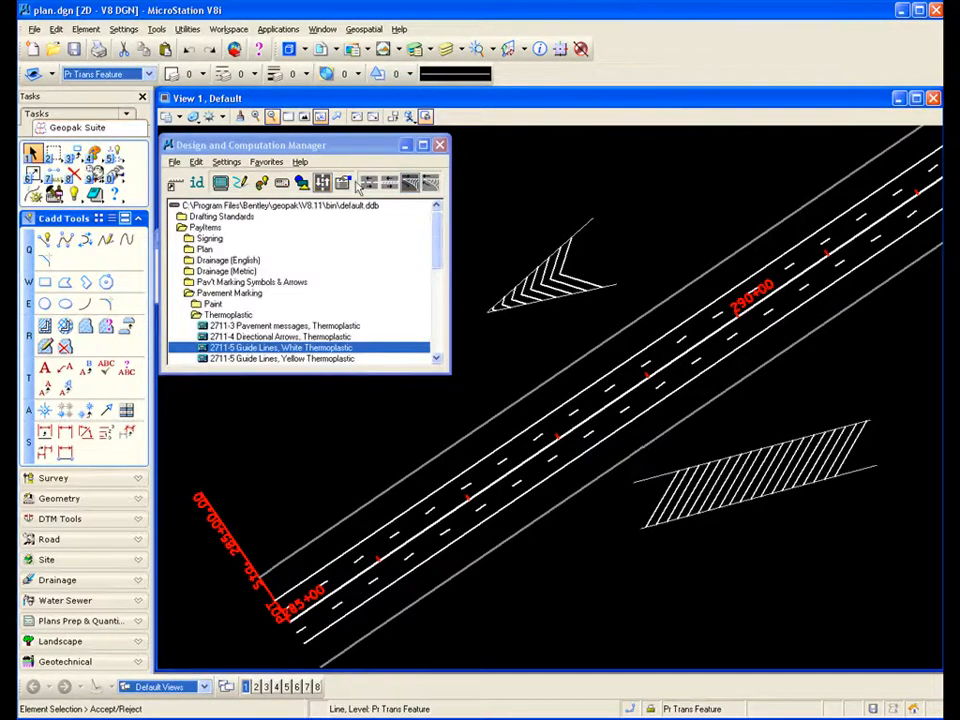
Step: Delete the separation's boundary lines and slash stripes below the road, and the gore's V-shaped lines and chevrons above it
mouse_move(369, 146)
mouse_down()
mouse_move(475, 157)
mouse_move(373, 153)
mouse_up()
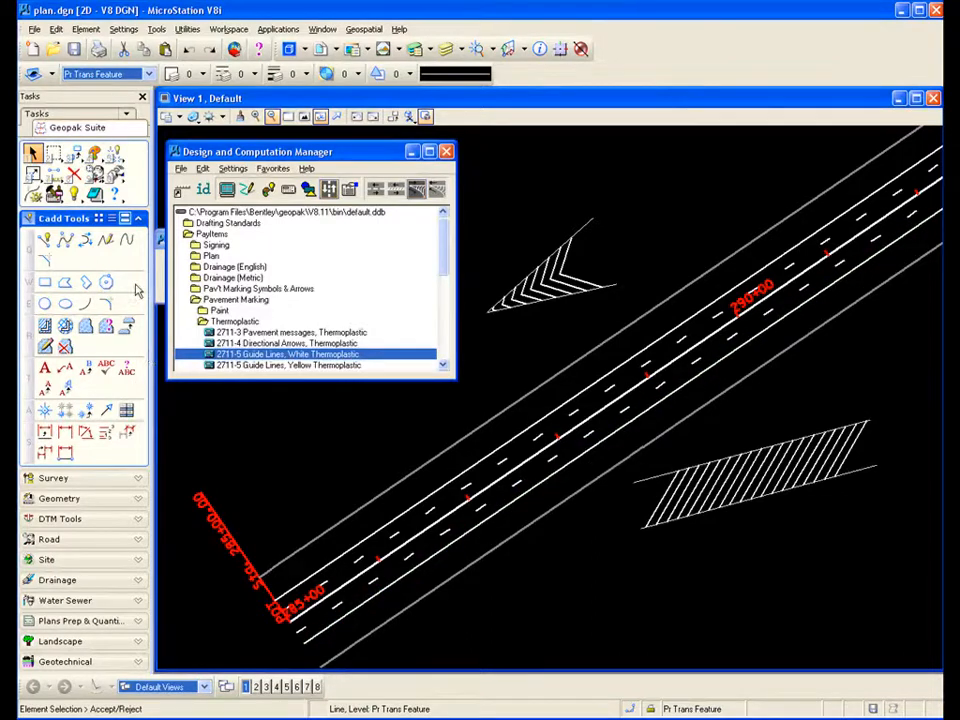
click(74, 174)
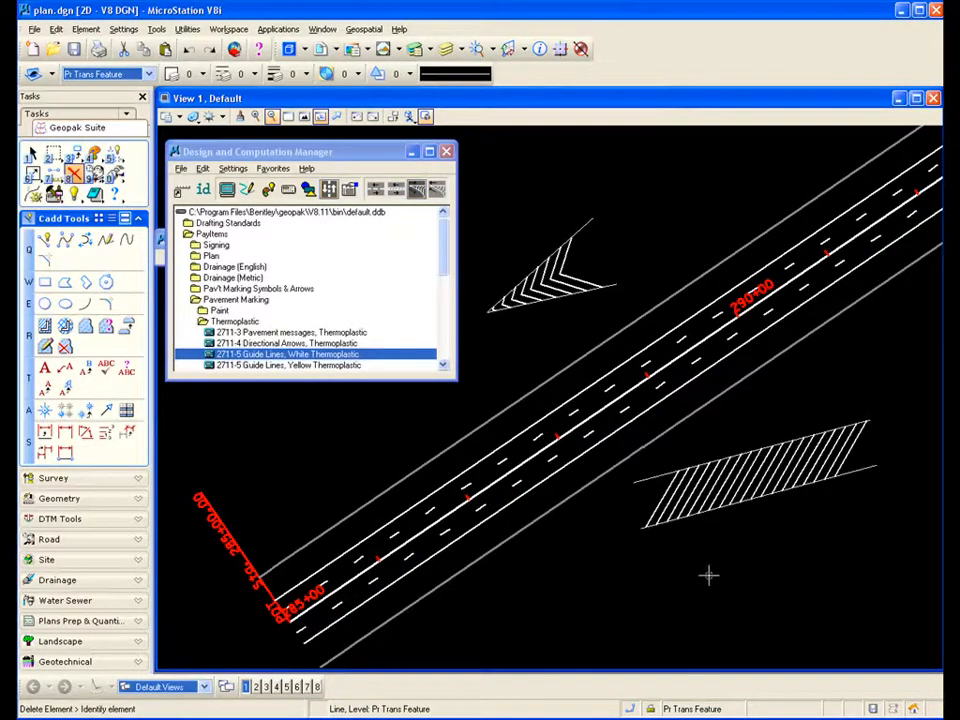
click(861, 471)
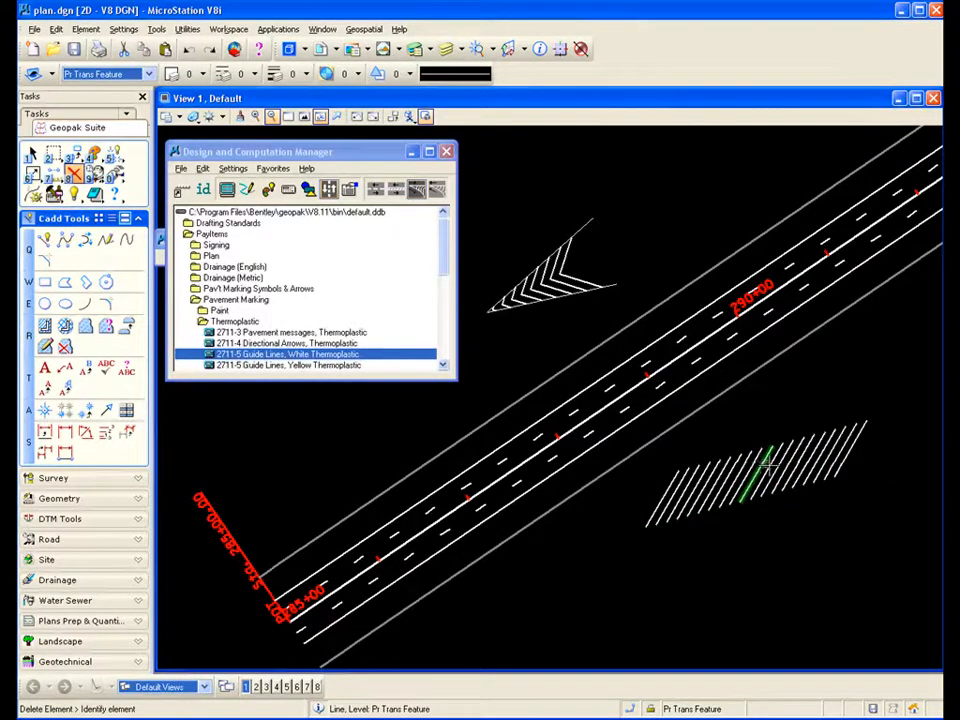
click(850, 451)
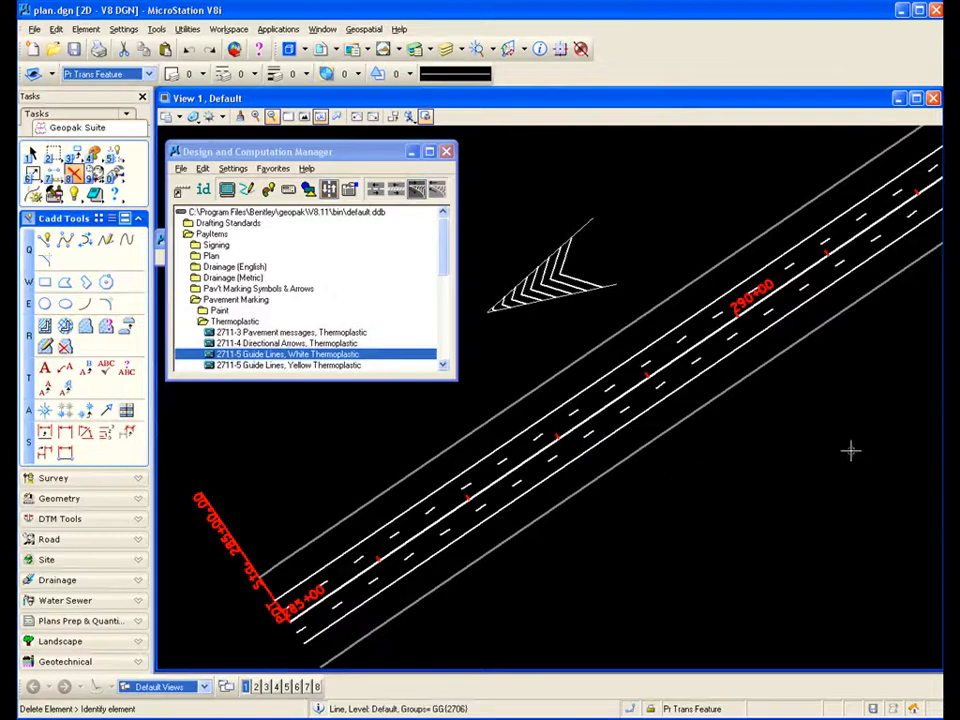
click(614, 282)
click(585, 221)
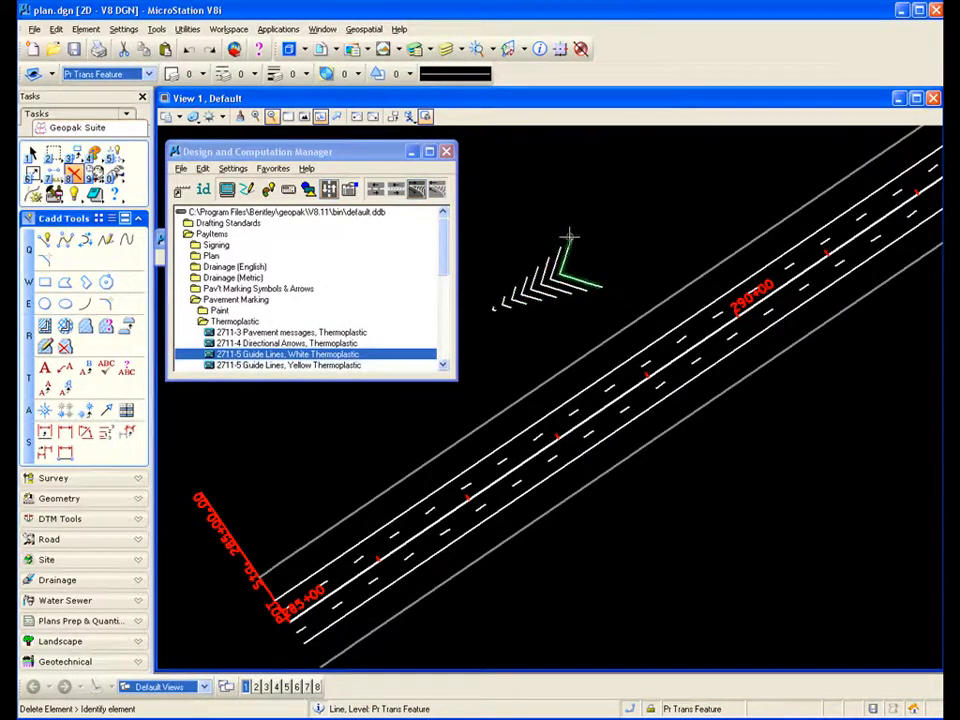
click(565, 262)
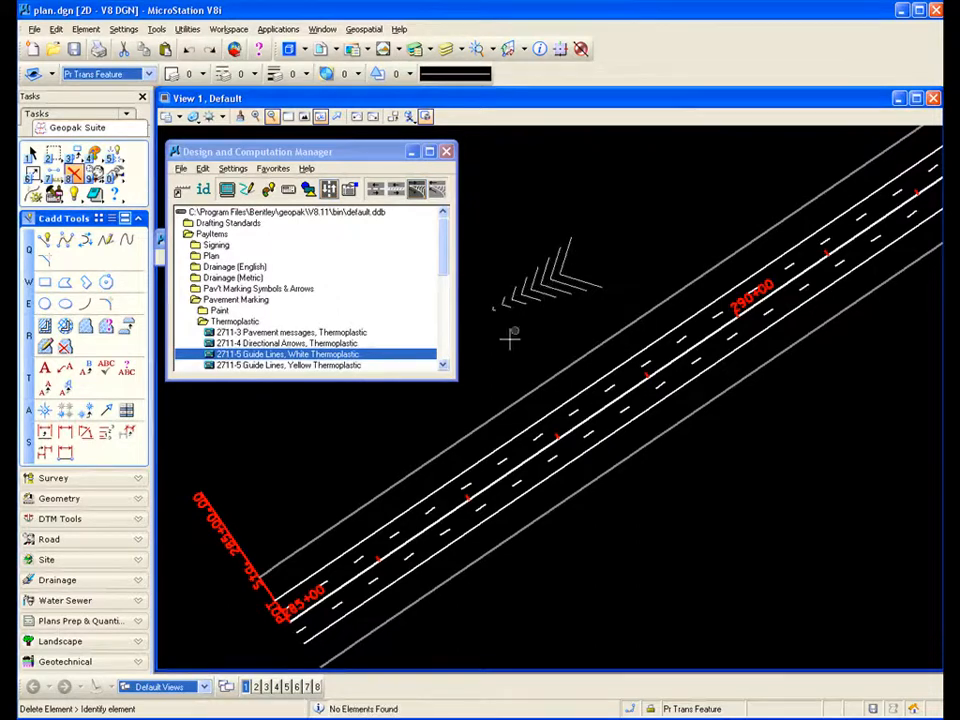
Step: Collapse the Thermoplastic, Pavement Marking and PayItems folders in the Design and Computation Manager and move its window clear of the left edge
scroll(392, 454, down, 2)
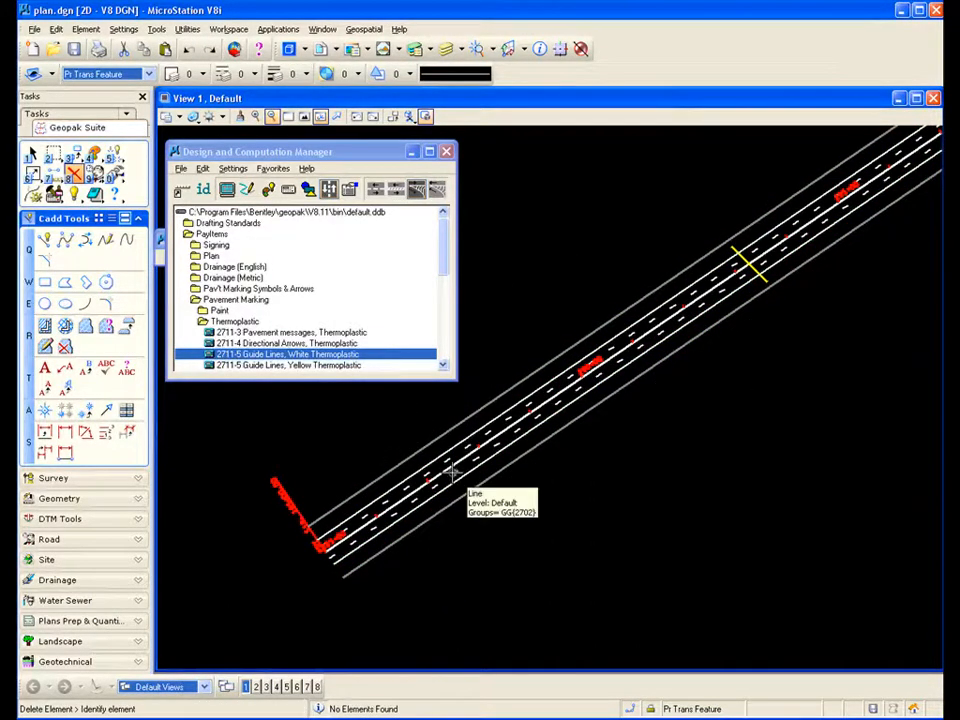
click(232, 321)
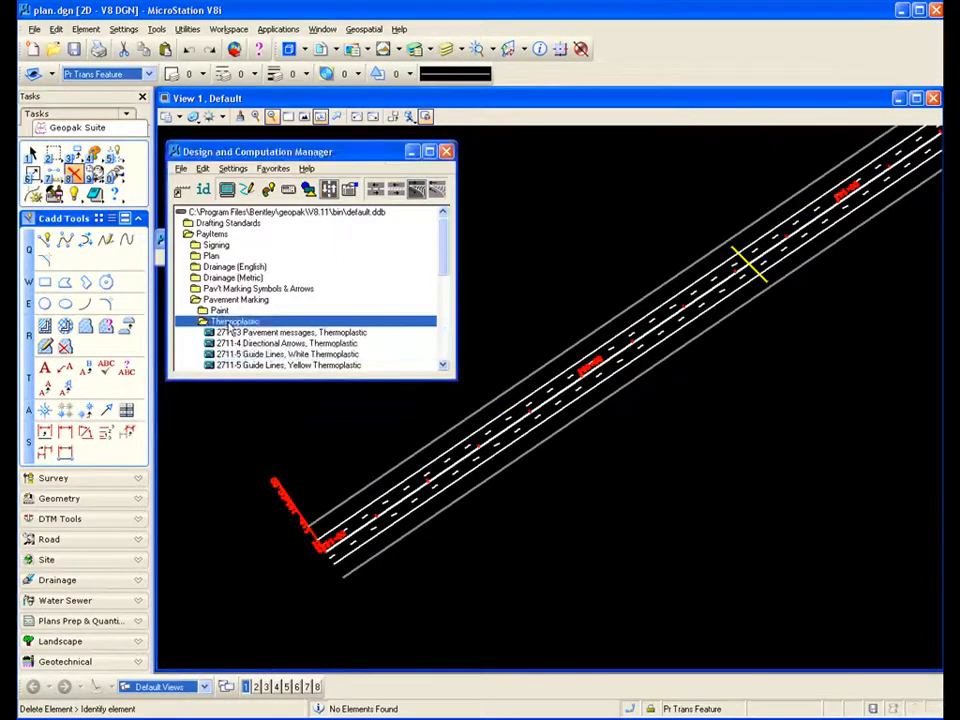
double_click(230, 322)
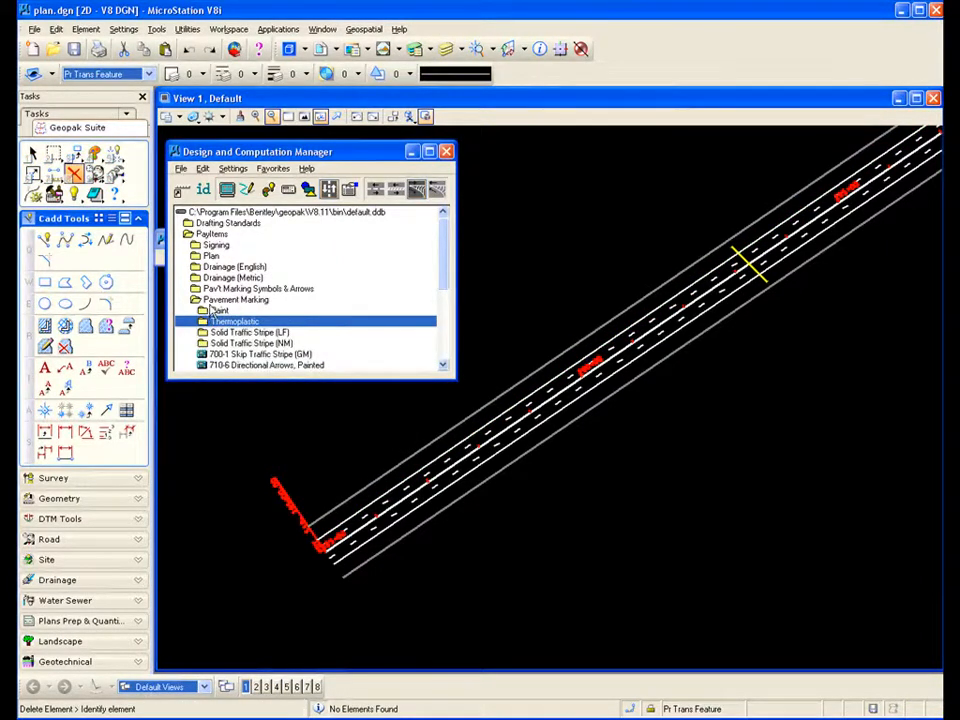
double_click(225, 300)
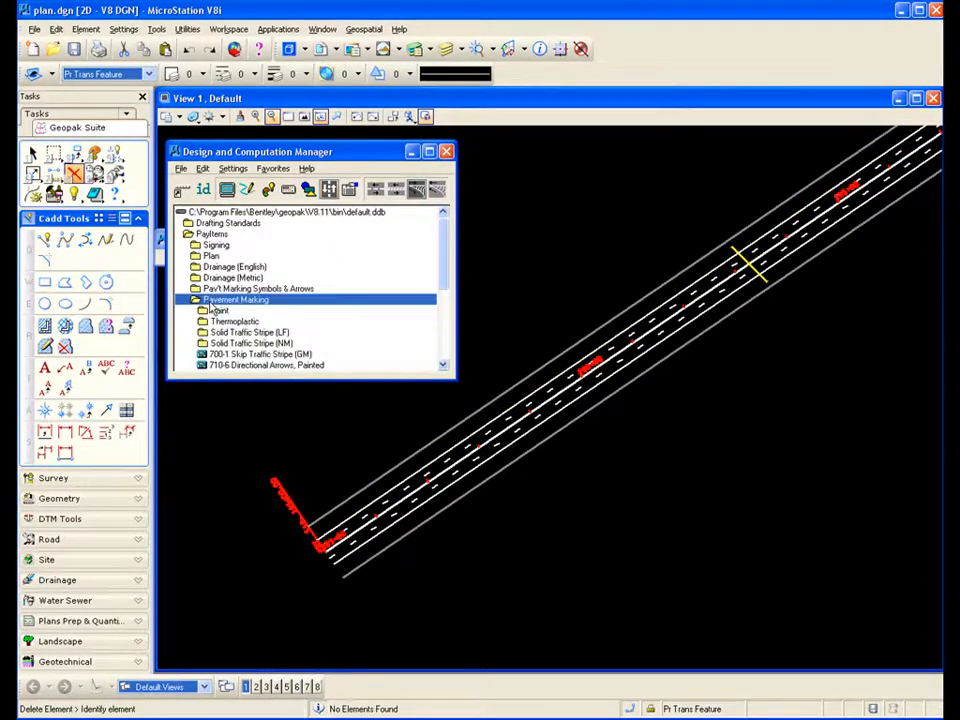
click(211, 236)
double_click(231, 237)
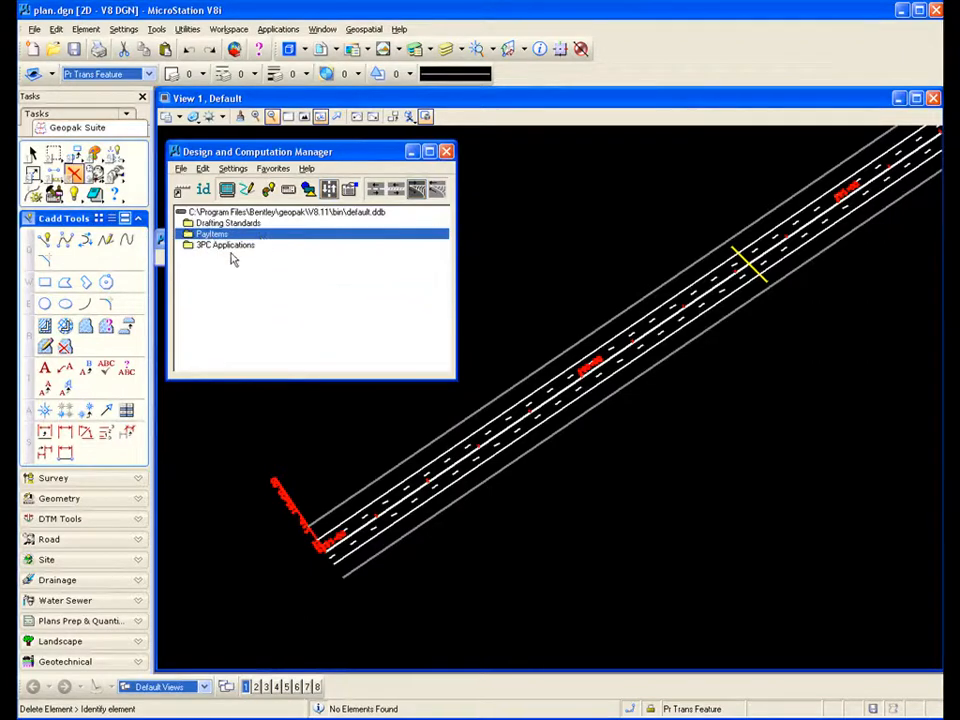
drag(297, 157, 359, 160)
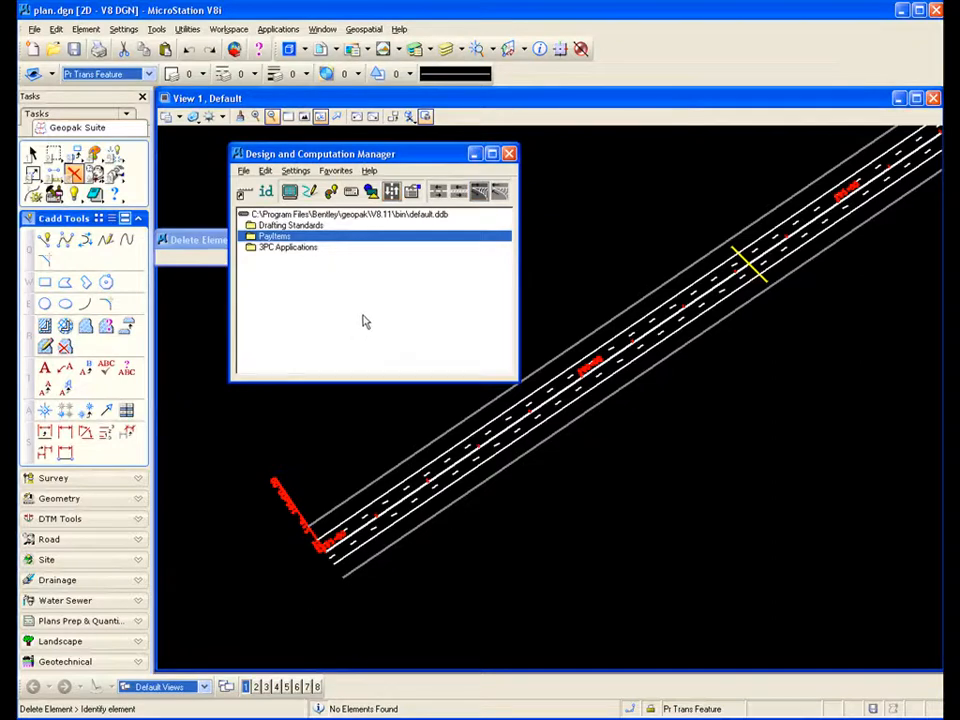